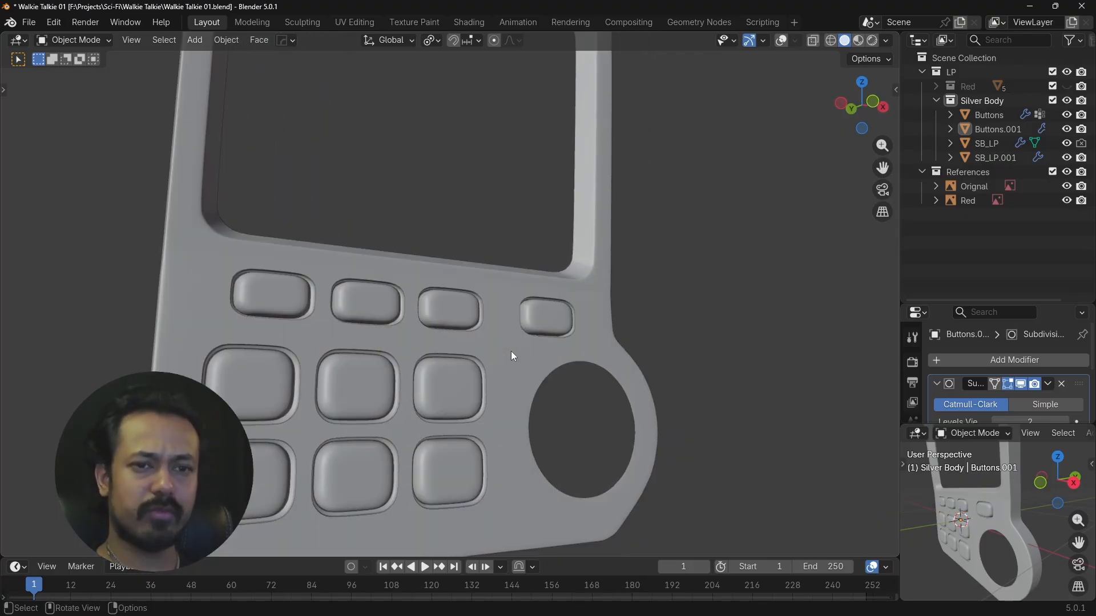
# Compare the vertex counts of the edge loops around the third small button opening and the separate fourth one.
pyautogui.keyDown('alt'); pyautogui.moveTo(511, 351); pyautogui.dragTo(366, 344); pyautogui.keyUp('alt')
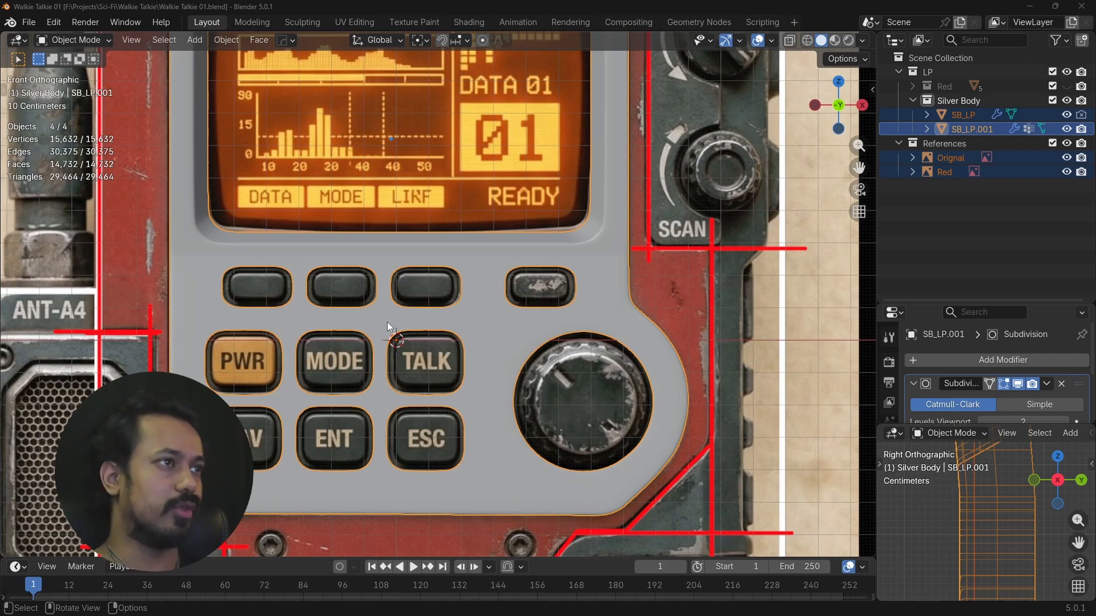
pyautogui.press('Tab')
pyautogui.click(469, 300)
pyautogui.scroll(9, 469, 300)
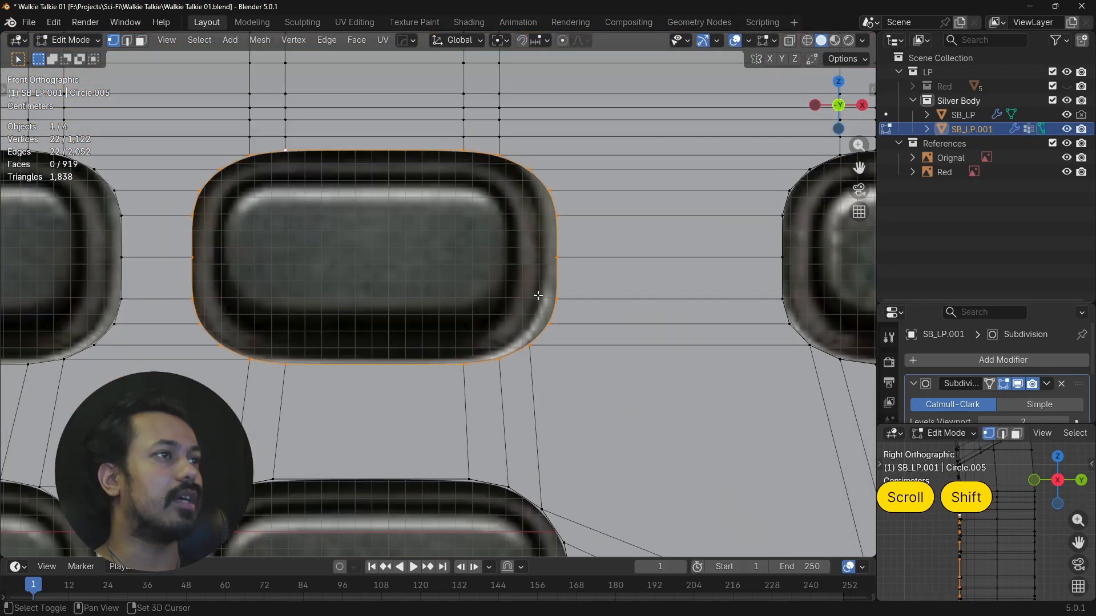
pyautogui.keyDown('shift'); pyautogui.moveTo(538, 295); pyautogui.dragTo(330, 318, button='middle'); pyautogui.keyUp('shift')
pyautogui.scroll(-3, 331, 318)
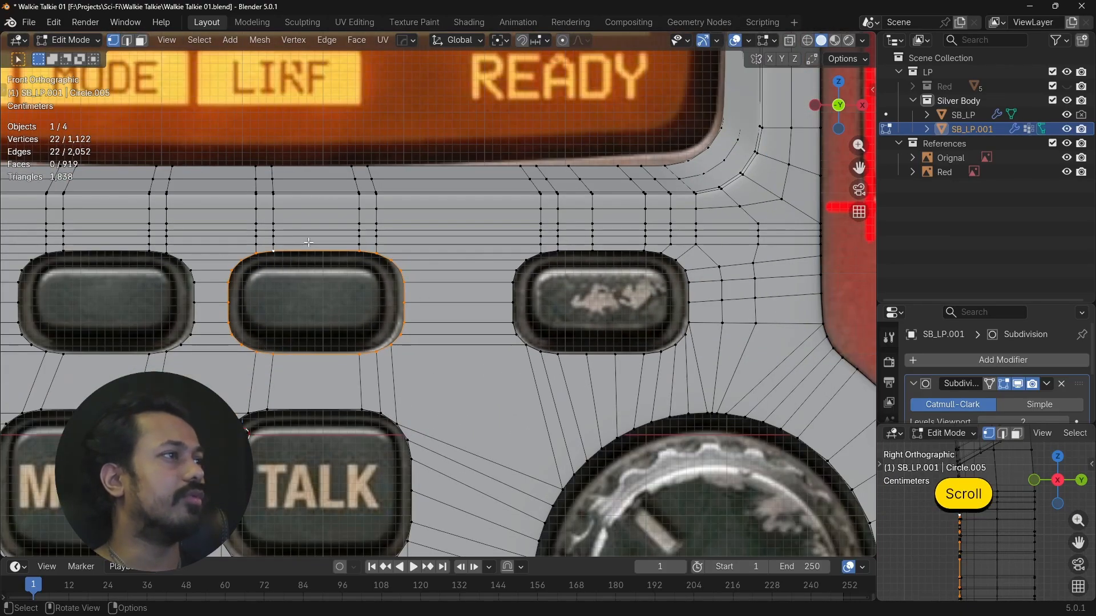
pyautogui.keyDown('alt'); pyautogui.click(570, 251); pyautogui.keyUp('alt')
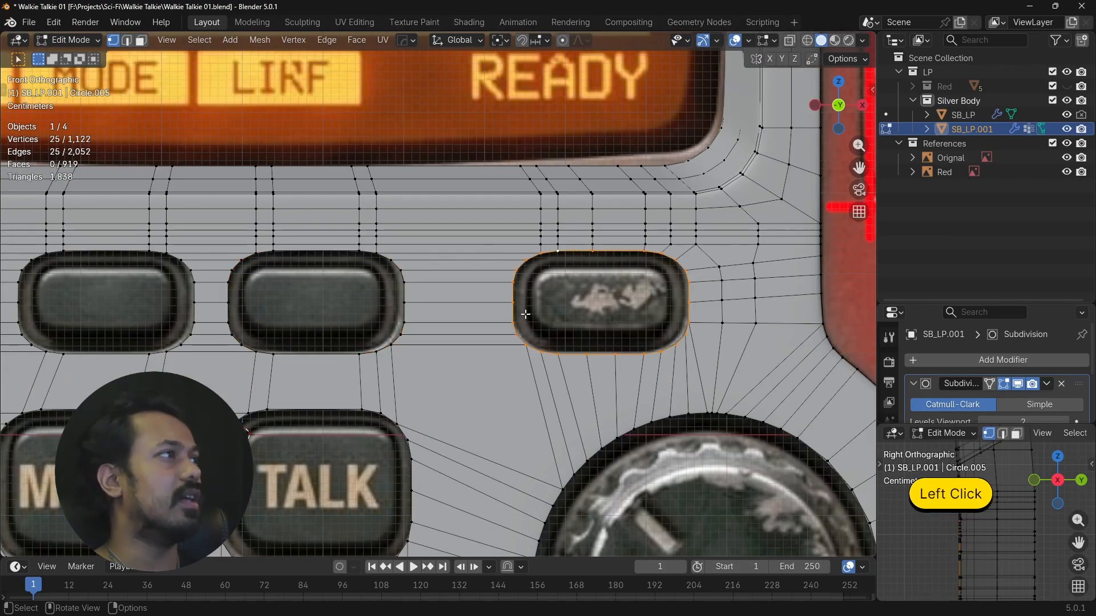
pyautogui.keyDown('shift'); pyautogui.moveTo(699, 333); pyautogui.dragTo(506, 305, button='middle'); pyautogui.keyUp('shift')
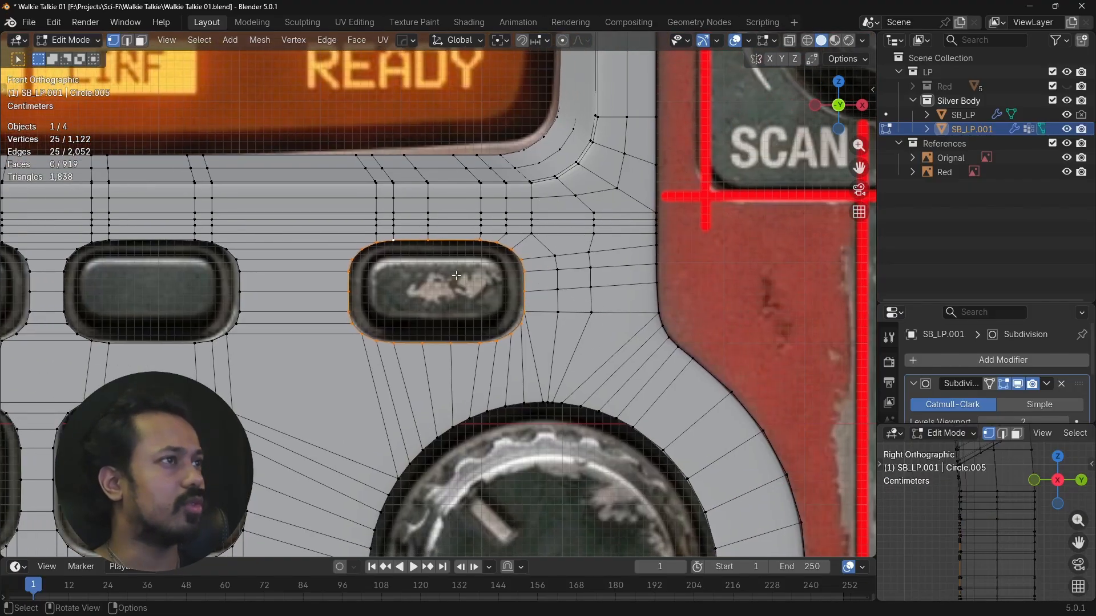
pyautogui.keyDown('shift'); pyautogui.moveTo(355, 297); pyautogui.dragTo(611, 296, button='middle'); pyautogui.keyUp('shift')
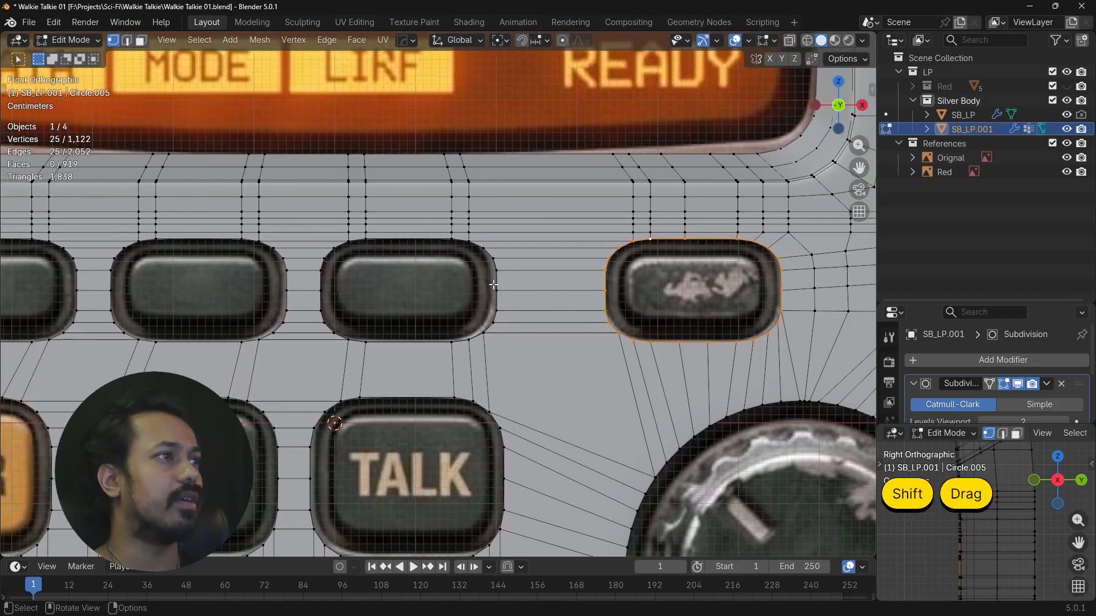
pyautogui.keyDown('alt'); pyautogui.click(392, 240); pyautogui.keyUp('alt')
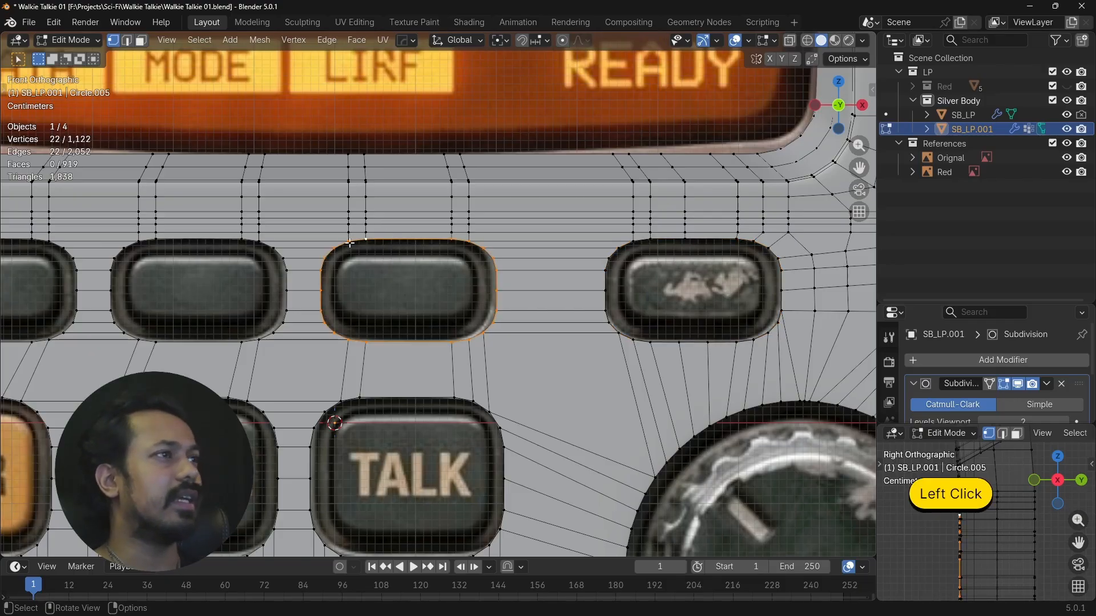
pyautogui.keyDown('alt'); pyautogui.click(693, 246); pyautogui.keyUp('alt')
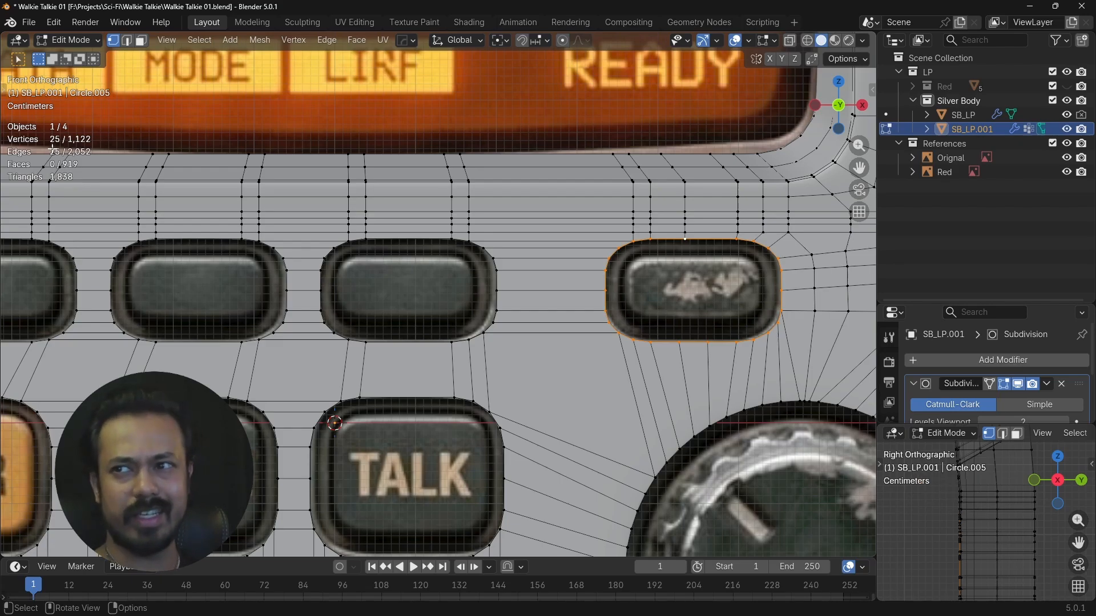
# Examine the mesh topology around the large button openings, especially the lower corner of the NAV opening.
pyautogui.keyDown('shift'); pyautogui.moveTo(351, 308); pyautogui.dragTo(313, 243, button='middle'); pyautogui.keyUp('shift')
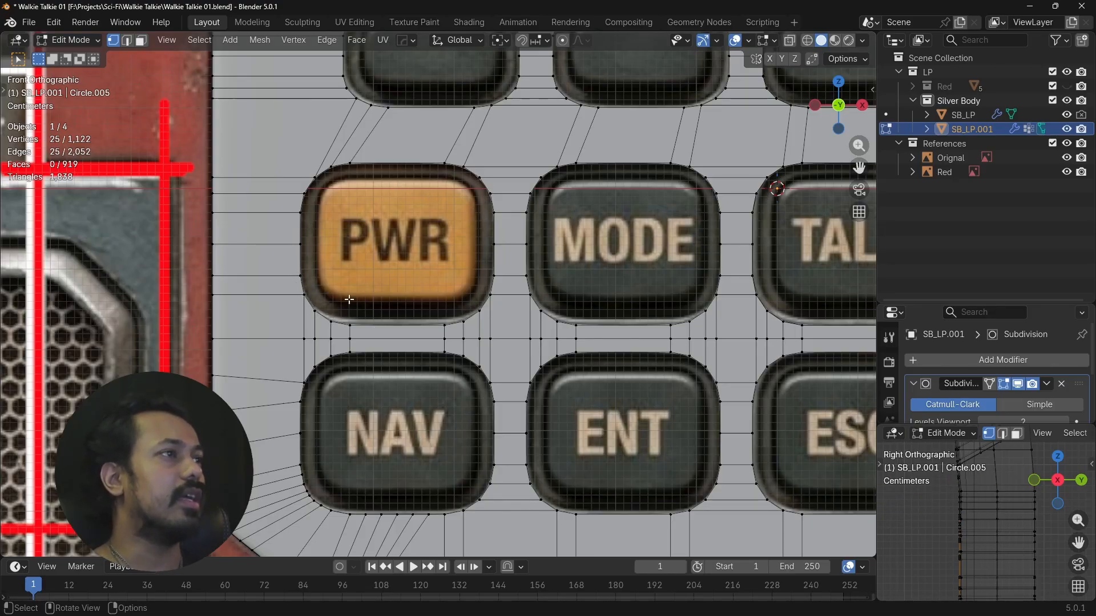
pyautogui.keyDown('shift'); pyautogui.scroll(-2, 349, 299); pyautogui.keyUp('shift')
pyautogui.keyDown('shift'); pyautogui.moveTo(396, 313); pyautogui.dragTo(388, 260, button='middle'); pyautogui.keyUp('shift')
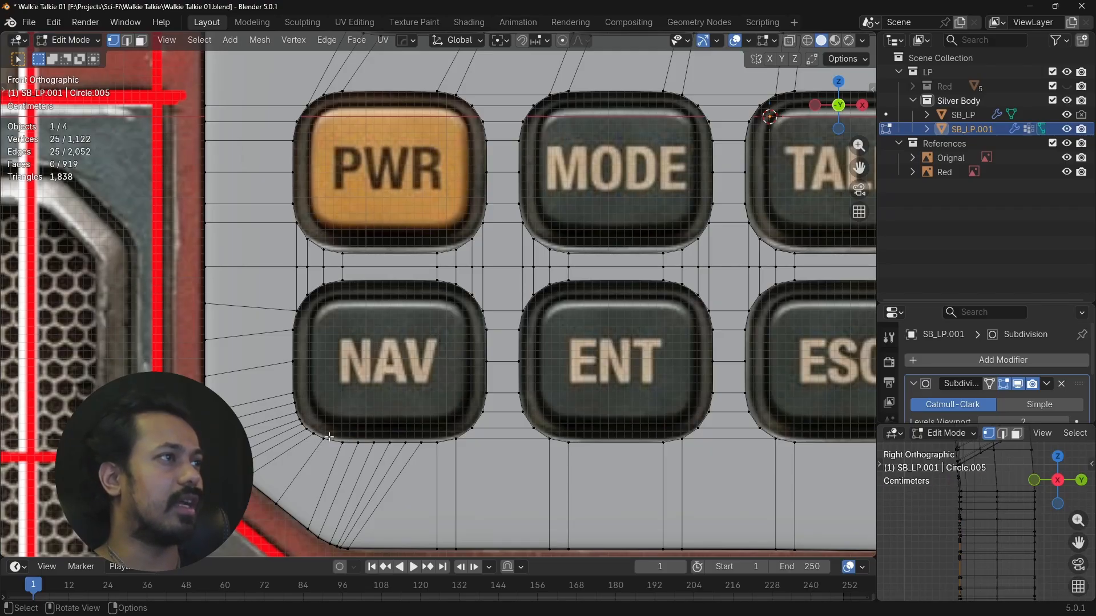
pyautogui.scroll(-4, 417, 328)
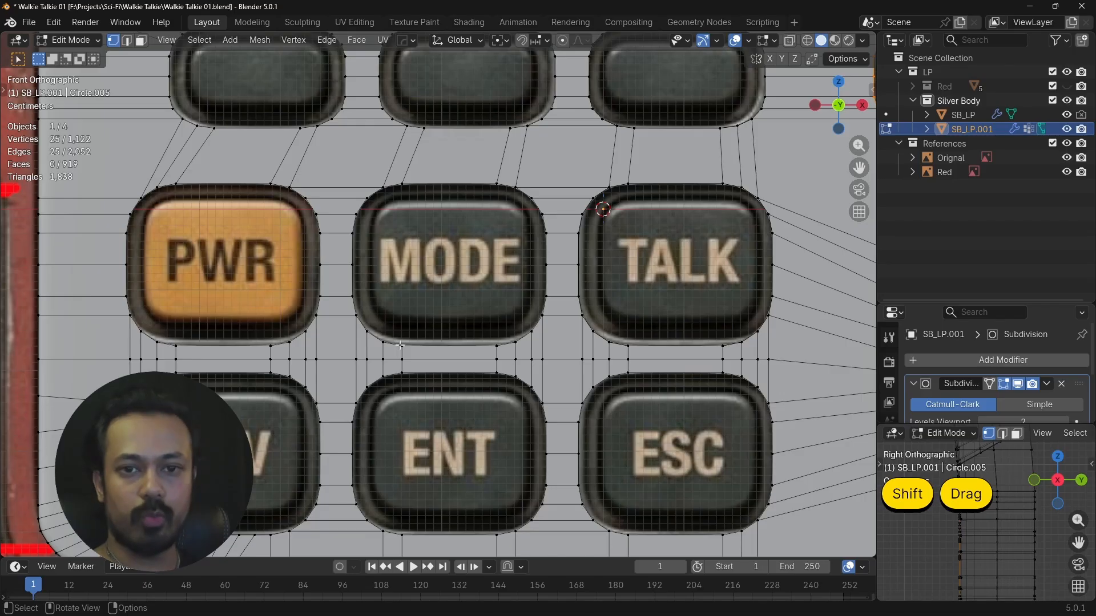
pyautogui.scroll(-3, 423, 303)
pyautogui.keyDown('shift'); pyautogui.moveTo(443, 253); pyautogui.dragTo(358, 313, button='middle'); pyautogui.keyUp('shift')
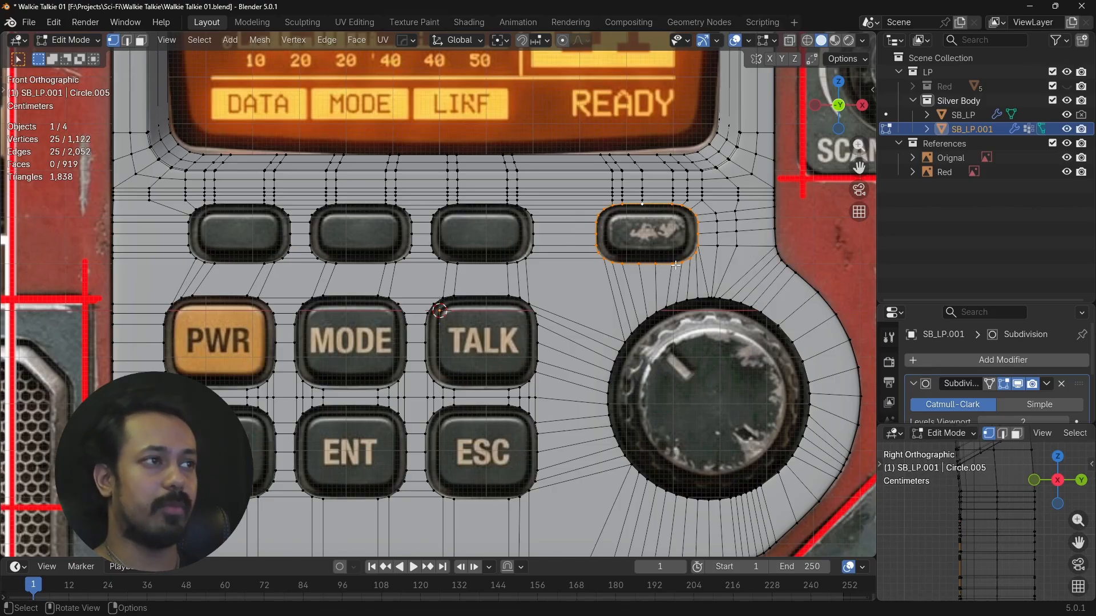
pyautogui.scroll(4, 434, 400)
pyautogui.keyDown('shift'); pyautogui.moveTo(433, 400); pyautogui.dragTo(415, 299, button='middle'); pyautogui.keyUp('shift')
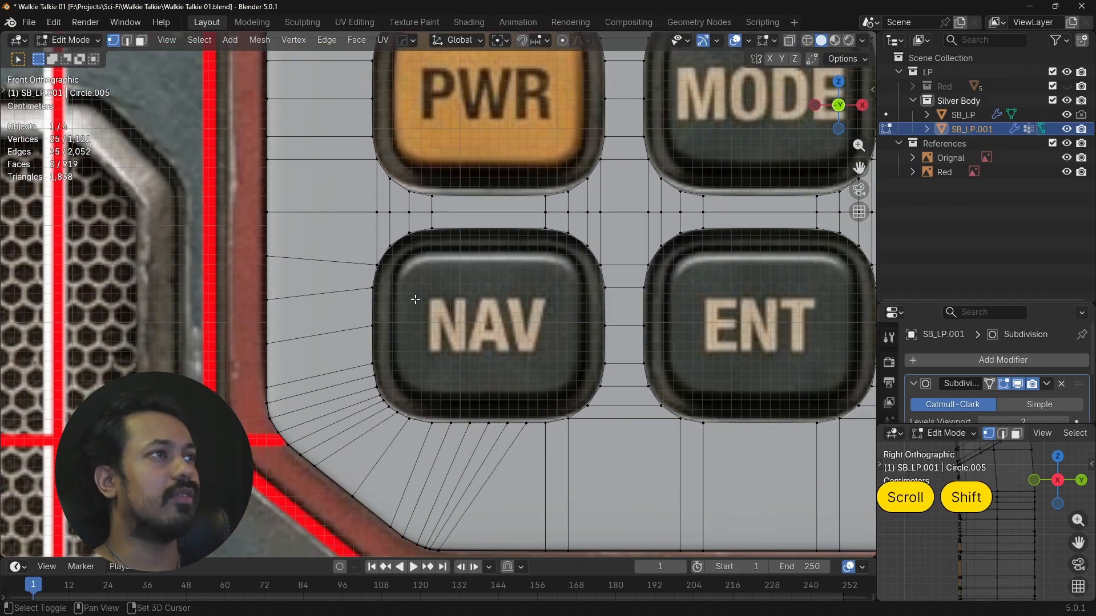
pyautogui.keyDown('shift'); pyautogui.moveTo(400, 200); pyautogui.dragTo(374, 276, button='middle'); pyautogui.keyUp('shift')
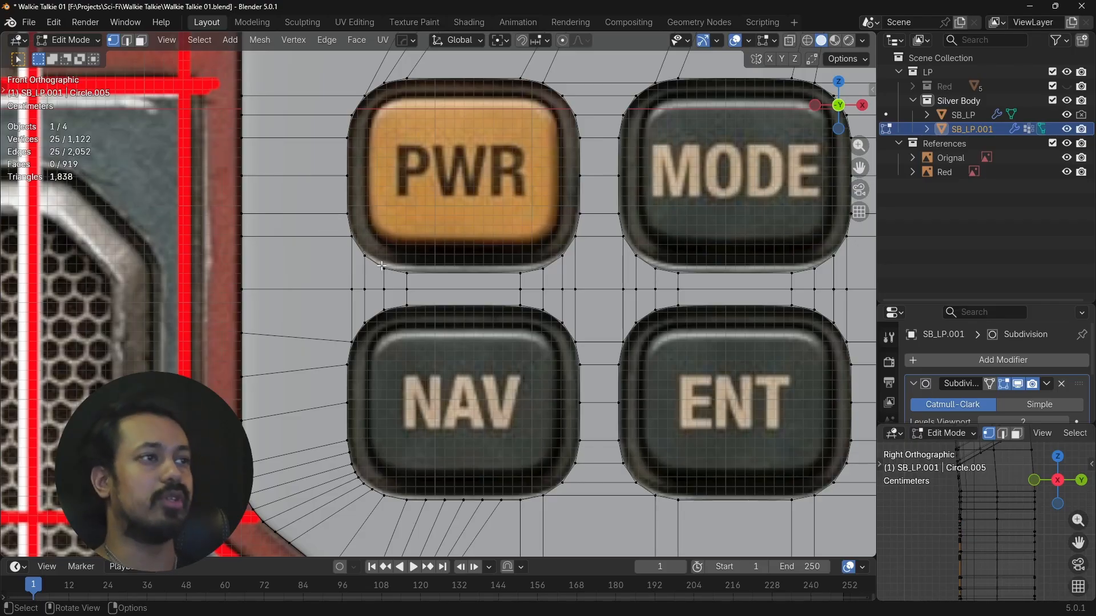
# Deselect the mesh, leave mesh editing and examine the button shapes on the original reference image.
pyautogui.press('a')
pyautogui.press('a')
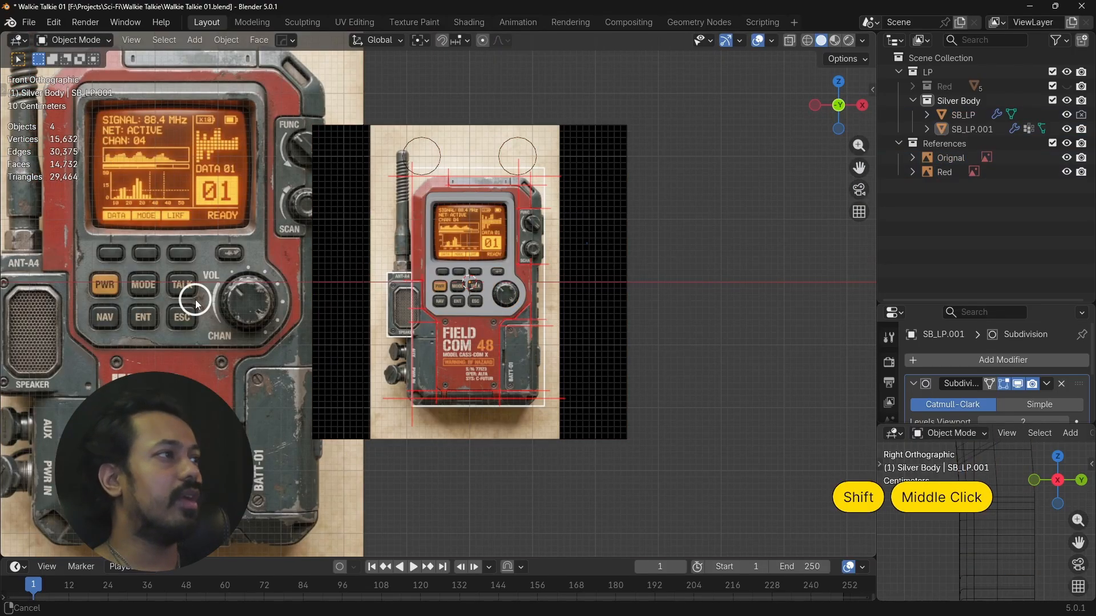
pyautogui.keyDown('shift'); pyautogui.moveTo(194, 298); pyautogui.dragTo(538, 276, button='middle'); pyautogui.keyUp('shift')
pyautogui.scroll(7, 437, 262)
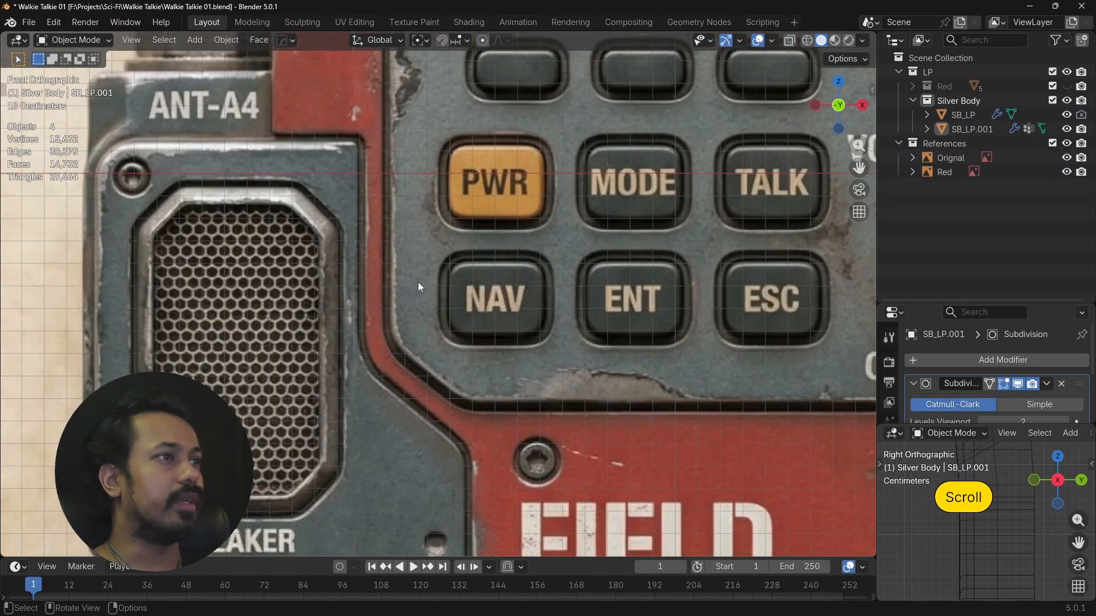
pyautogui.keyDown('shift'); pyautogui.moveTo(456, 289); pyautogui.dragTo(322, 360, button='middle'); pyautogui.keyUp('shift')
pyautogui.scroll(2, 427, 313)
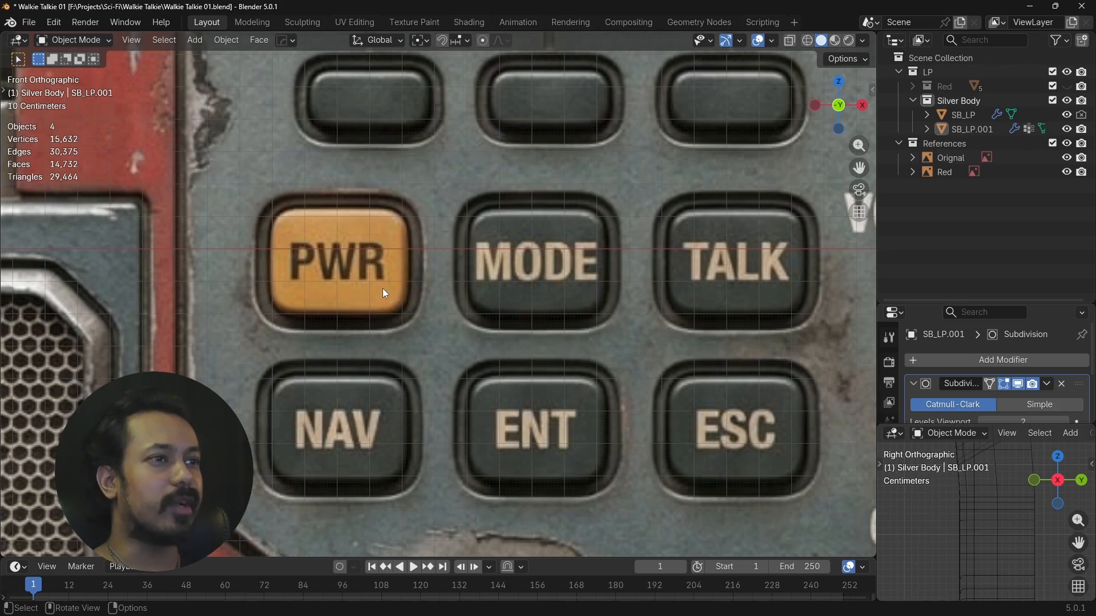
pyautogui.keyDown('shift'); pyautogui.moveTo(400, 262); pyautogui.dragTo(366, 320, button='middle'); pyautogui.keyUp('shift')
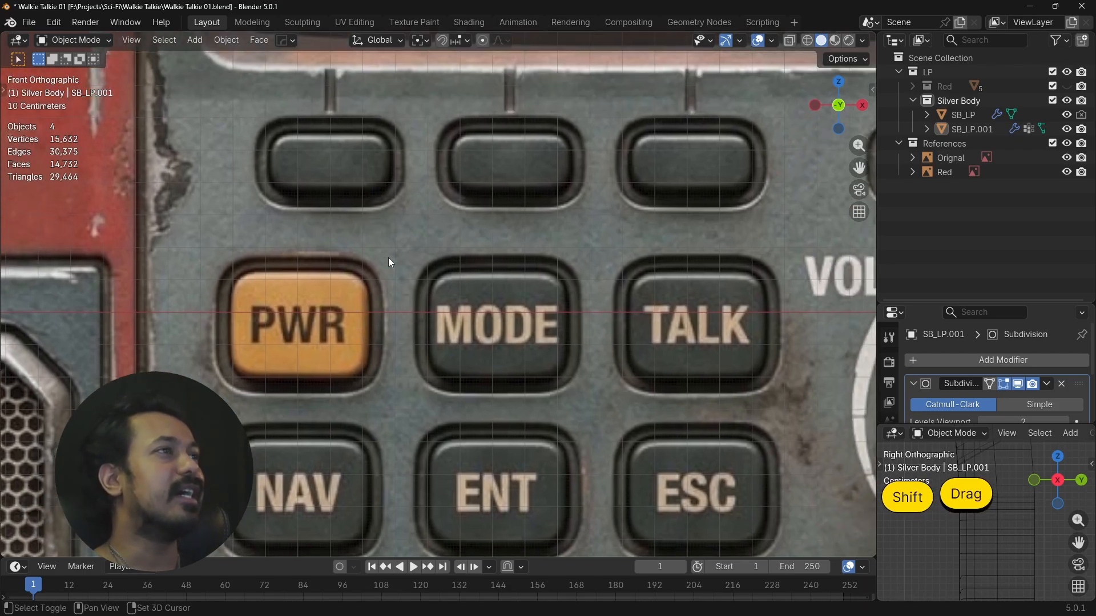
pyautogui.keyDown('shift'); pyautogui.moveTo(274, 151); pyautogui.dragTo(376, 249, button='middle'); pyautogui.keyUp('shift')
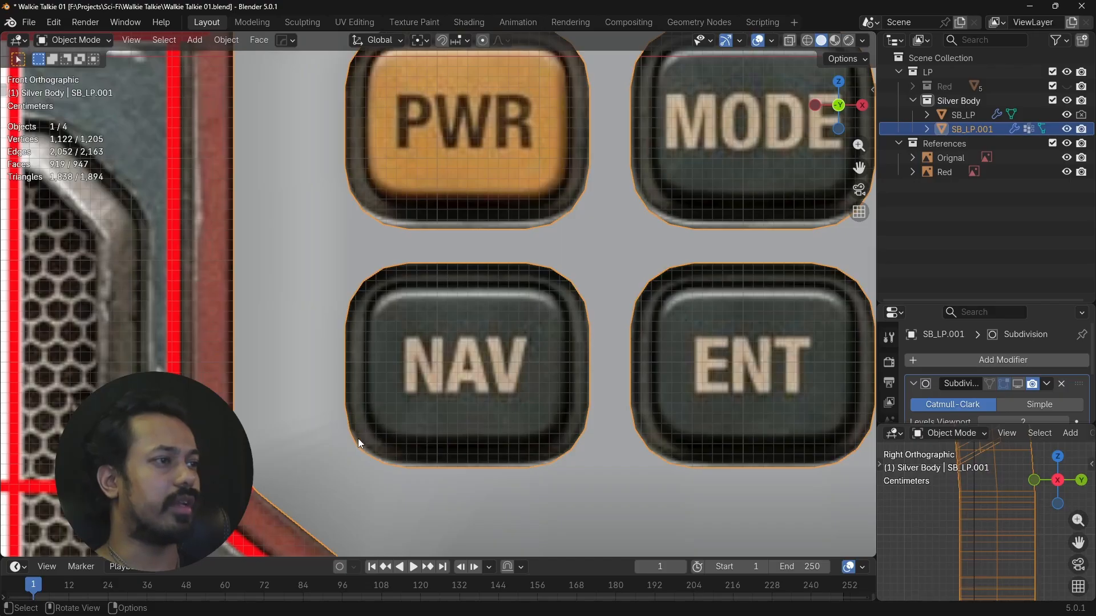
# Duplicate the edge loop around the PWR opening of SB_LP.001 and move the copy down along Z to the NAV opening.
pyautogui.keyDown('shift'); pyautogui.moveTo(536, 227); pyautogui.dragTo(539, 274, button='middle'); pyautogui.keyUp('shift')
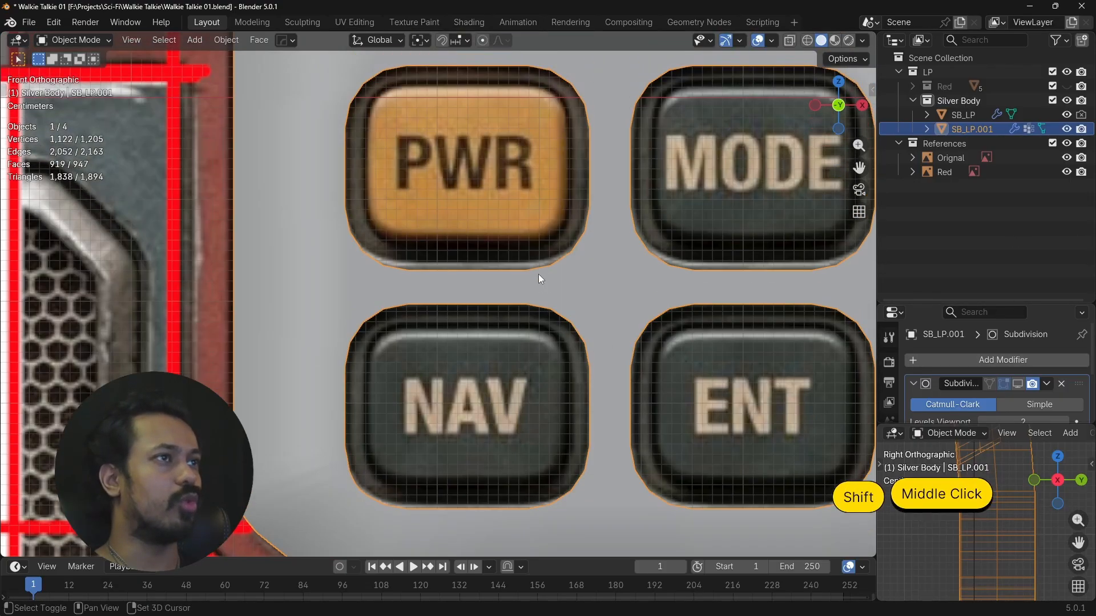
pyautogui.click(602, 168)
pyautogui.press('Tab')
pyautogui.keyDown('alt'); pyautogui.click(588, 156); pyautogui.keyUp('alt')
pyautogui.keyDown('shift'); pyautogui.moveTo(528, 156); pyautogui.dragTo(520, 194, button='middle'); pyautogui.keyUp('shift')
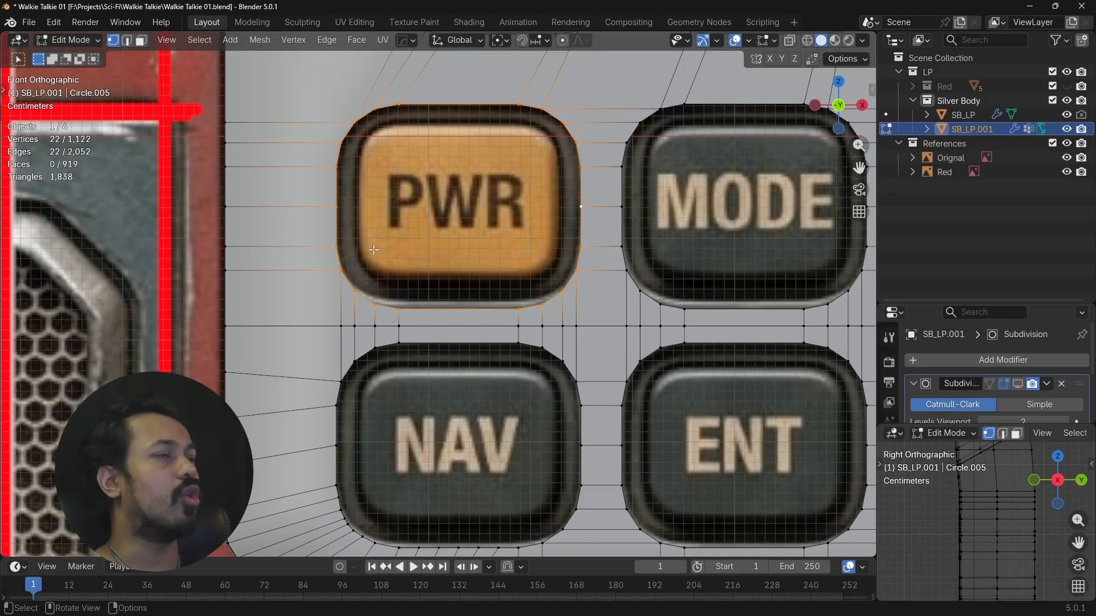
pyautogui.hotkey('shift', 'd')
pyautogui.rightClick(383, 218)
pyautogui.press('g')
pyautogui.press('z')
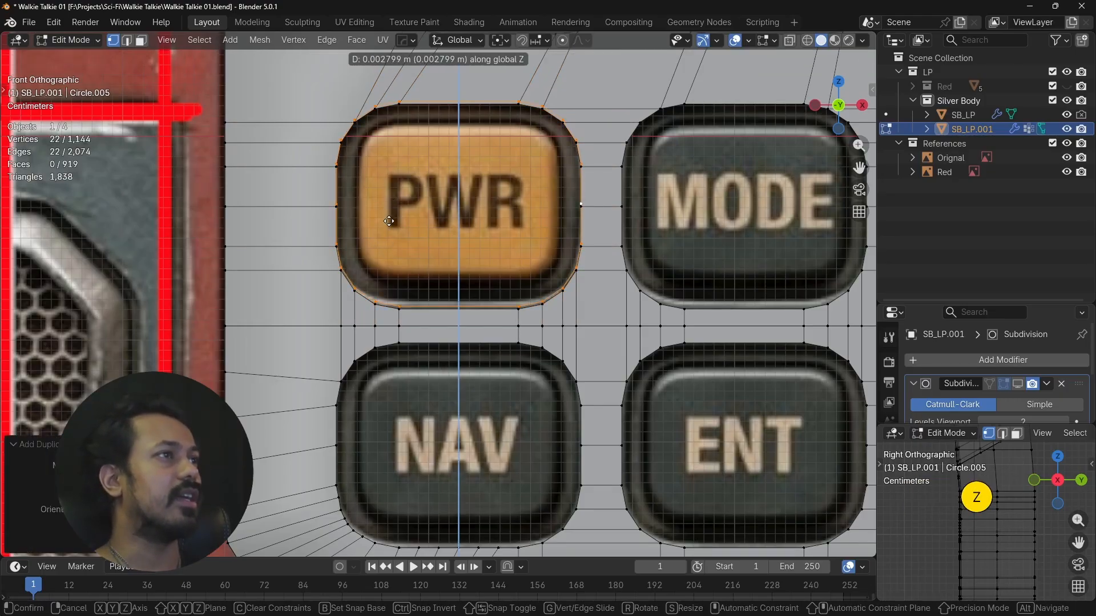
pyautogui.keyDown('shift'); pyautogui.click(335, 213); pyautogui.keyUp('shift')
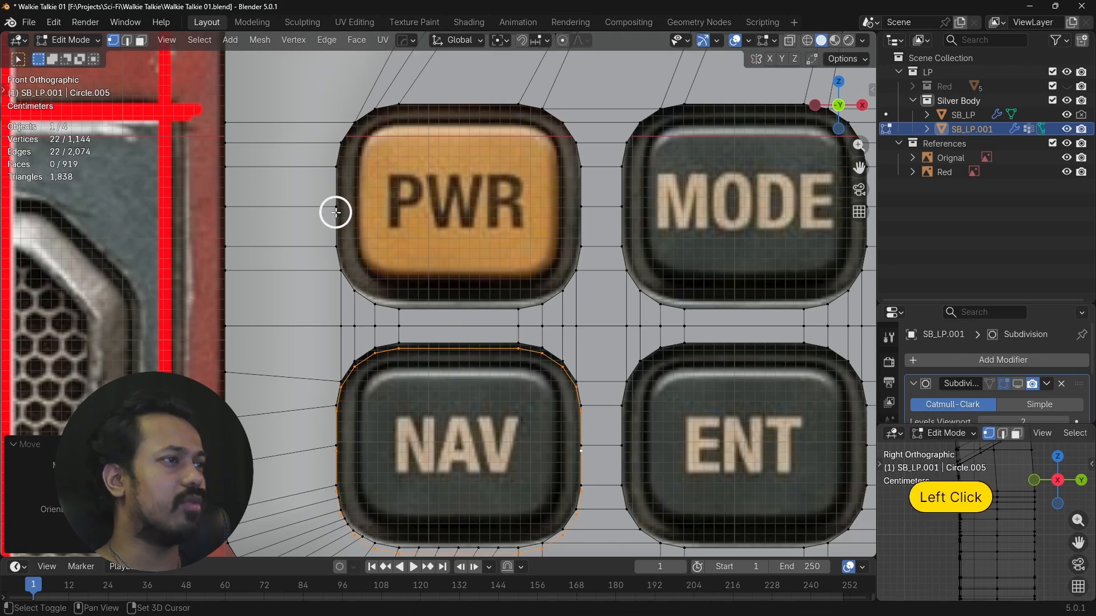
# Move the duplicated loop up along Z to meet the upper edge of the NAV opening.
pyautogui.scroll(3, 336, 212)
pyautogui.keyDown('shift'); pyautogui.moveTo(440, 456); pyautogui.dragTo(440, 362, button='middle'); pyautogui.keyUp('shift')
pyautogui.scroll(3, 422, 366)
pyautogui.press('g')
pyautogui.press('z')
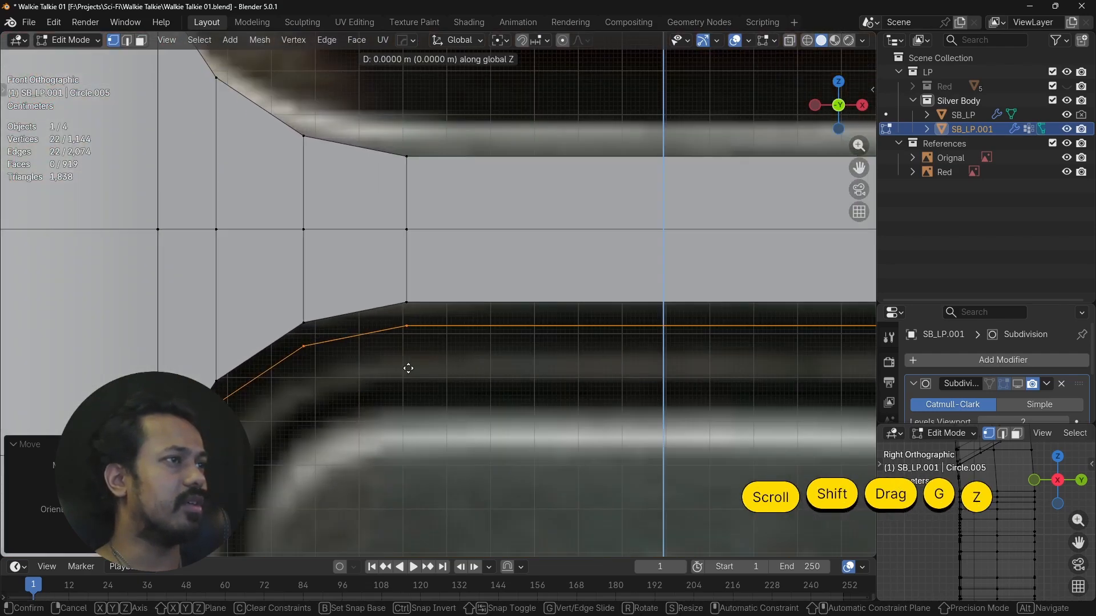
pyautogui.keyDown('shift'); pyautogui.click(440, 128); pyautogui.keyUp('shift')
# Fine-tune the duplicated loop by about -0.000068 m along Z so it lines up with the NAV opening's top corner vertex.
pyautogui.scroll(3, 401, 423)
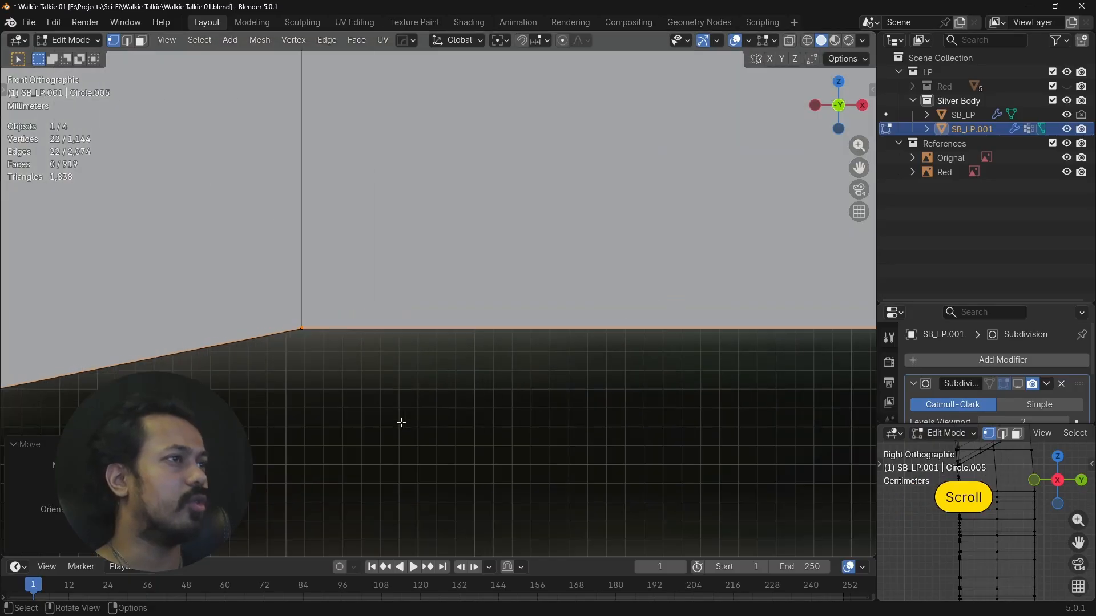
pyautogui.scroll(7, 401, 422)
pyautogui.keyDown('shift'); pyautogui.moveTo(269, 418); pyautogui.dragTo(45, 264, button='middle'); pyautogui.keyUp('shift')
pyautogui.scroll(3, 569, 350)
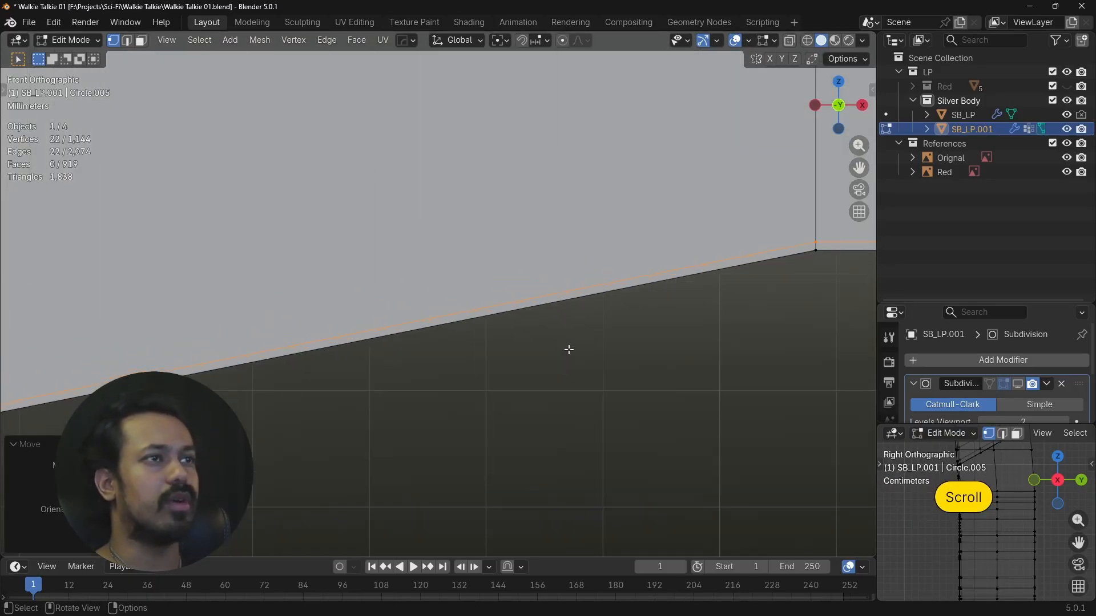
pyautogui.keyDown('shift'); pyautogui.moveTo(569, 349); pyautogui.dragTo(328, 376, button='middle'); pyautogui.keyUp('shift')
pyautogui.press('g')
pyautogui.press('z')
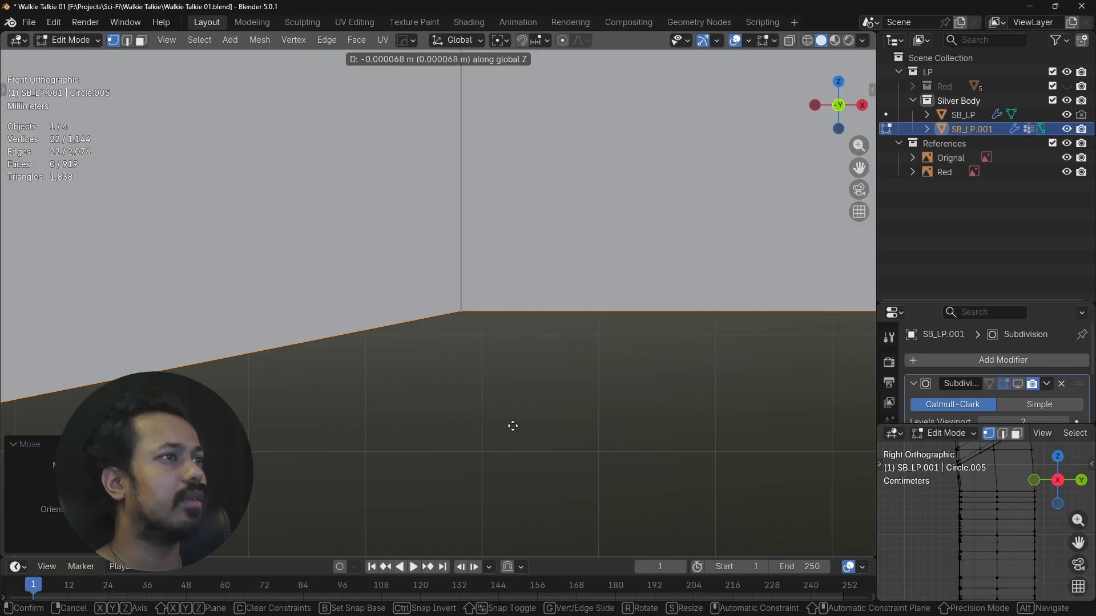
pyautogui.click(512, 425)
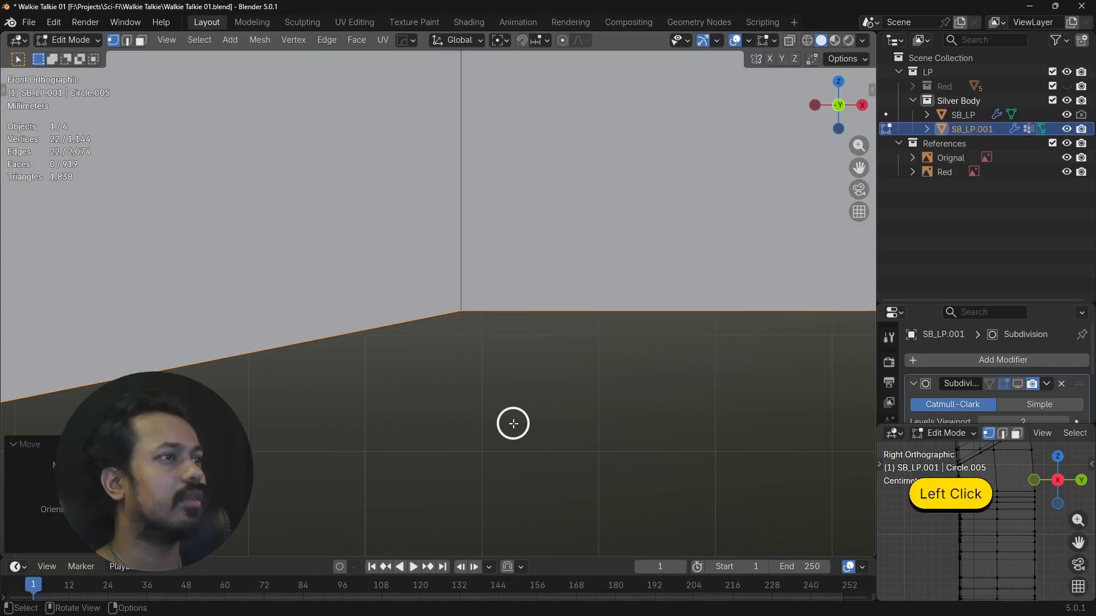
# Check how the duplicated loop fits the NAV opening's upper edge and lower corner, with and without the mesh edges shown.
pyautogui.scroll(8, 504, 420)
pyautogui.scroll(-2, 482, 403)
pyautogui.keyDown('shift'); pyautogui.moveTo(483, 403); pyautogui.dragTo(411, 261, button='middle'); pyautogui.keyUp('shift')
pyautogui.scroll(-4, 399, 245)
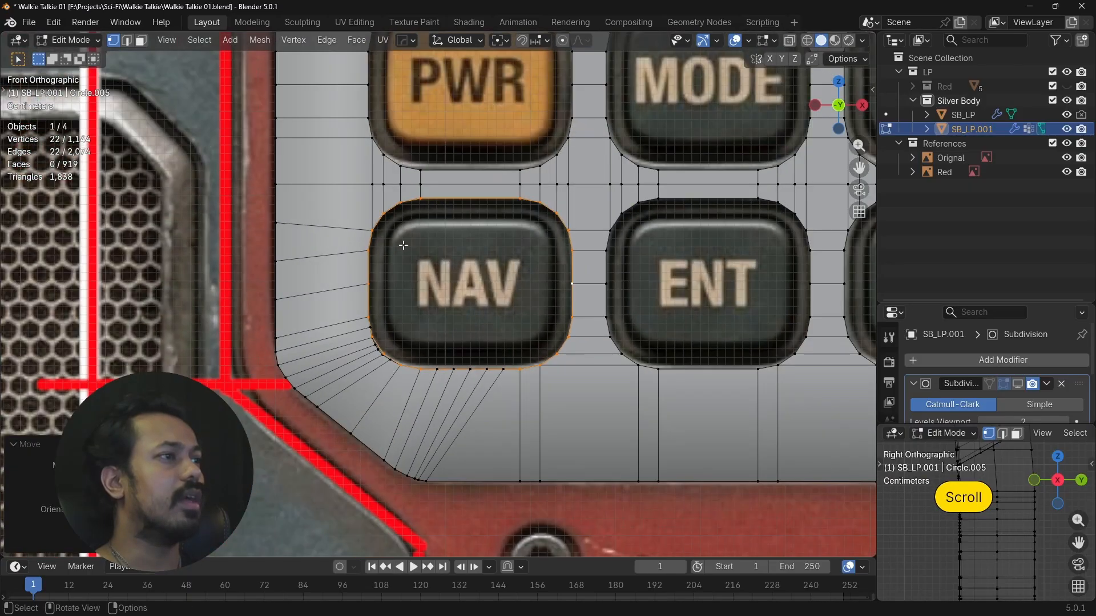
pyautogui.scroll(5, 349, 406)
pyautogui.keyDown('shift'); pyautogui.moveTo(349, 406); pyautogui.dragTo(416, 337, button='middle'); pyautogui.keyUp('shift')
pyautogui.press('Tab')
pyautogui.scroll(-5, 398, 333)
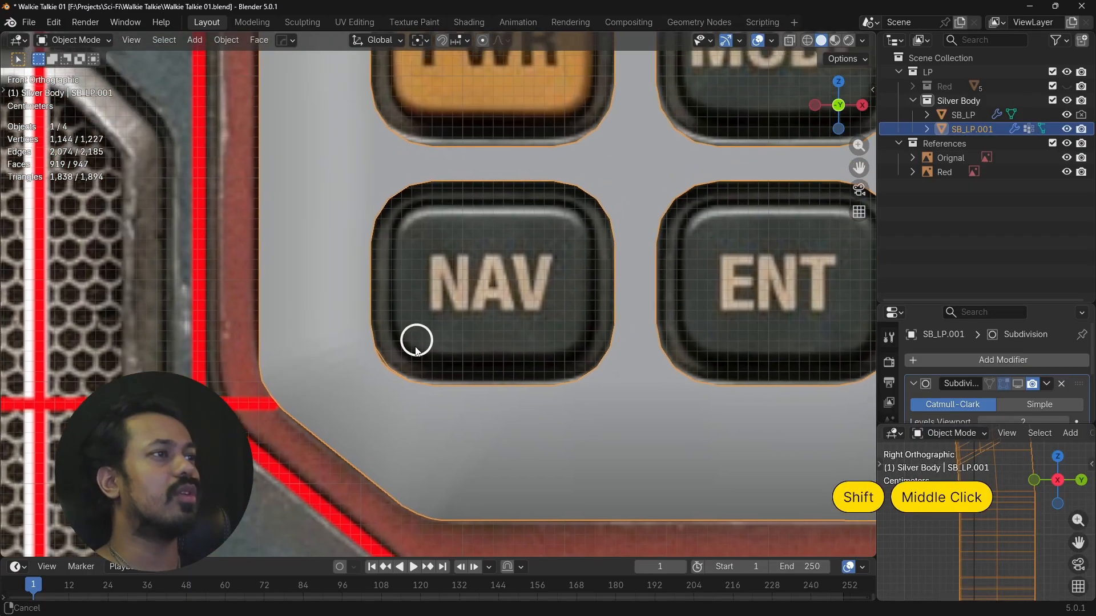
# Separate the duplicated loop from SB_LP.001 into its own object and make that object active in Object Mode.
pyautogui.press('Tab')
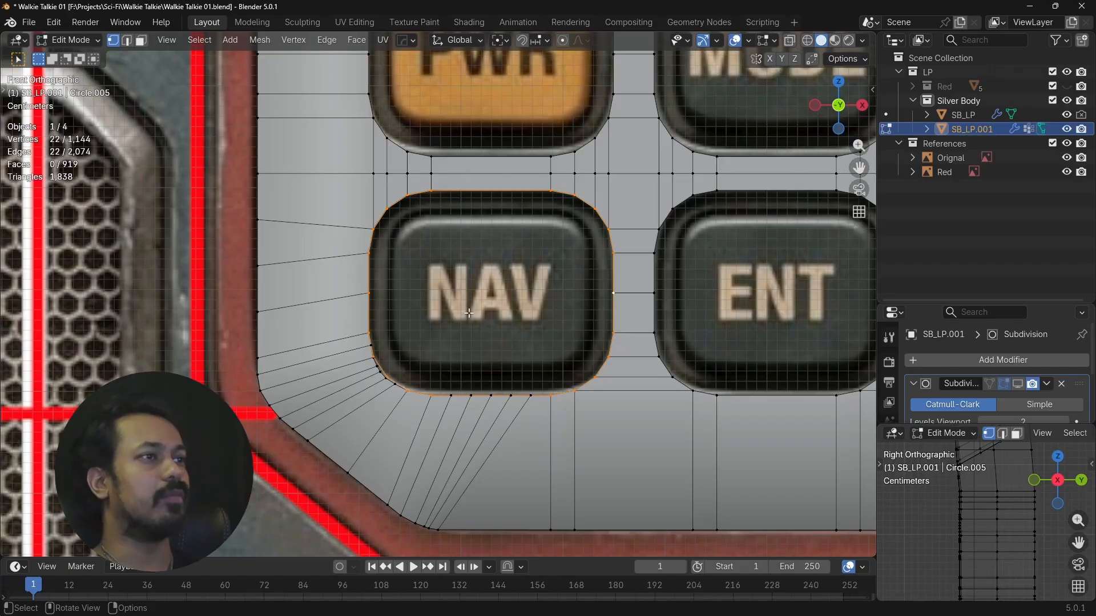
pyautogui.press('p')
pyautogui.click(468, 312)
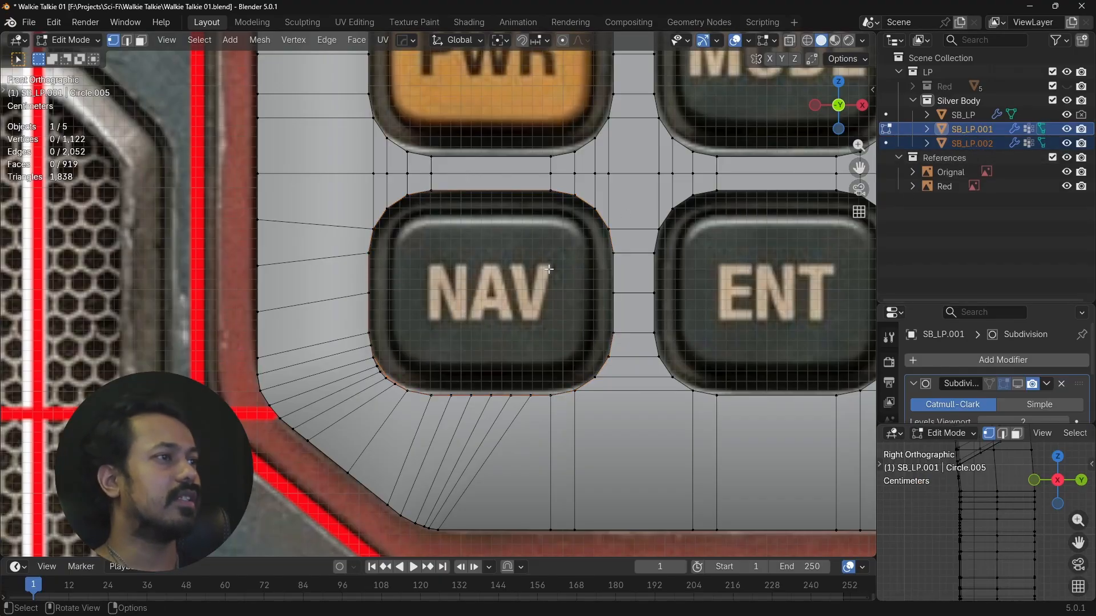
pyautogui.click(973, 143)
pyautogui.press('Tab')
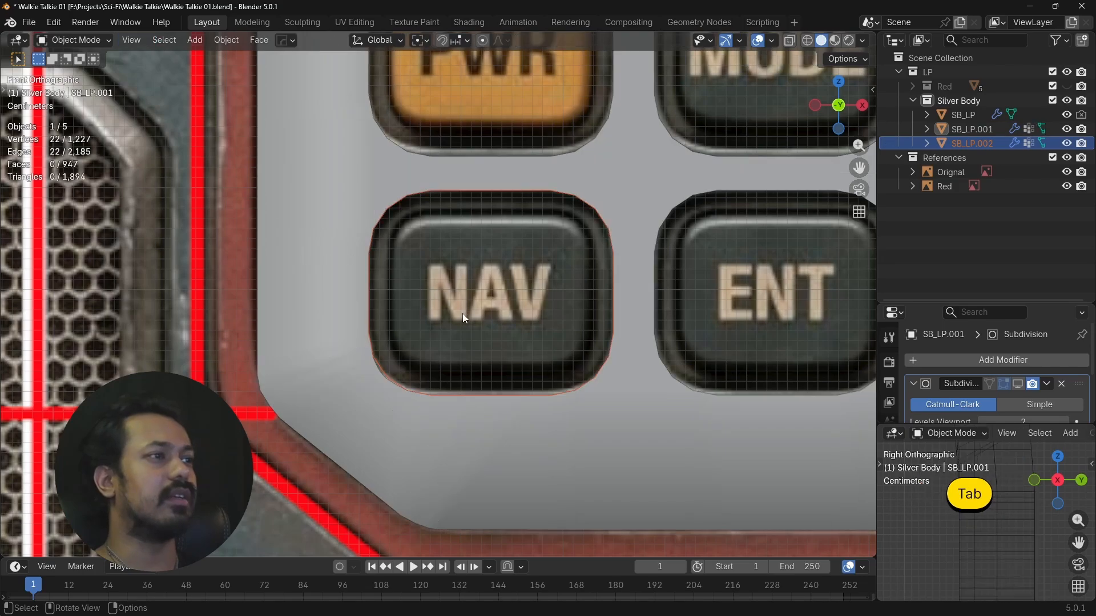
pyautogui.click(964, 143)
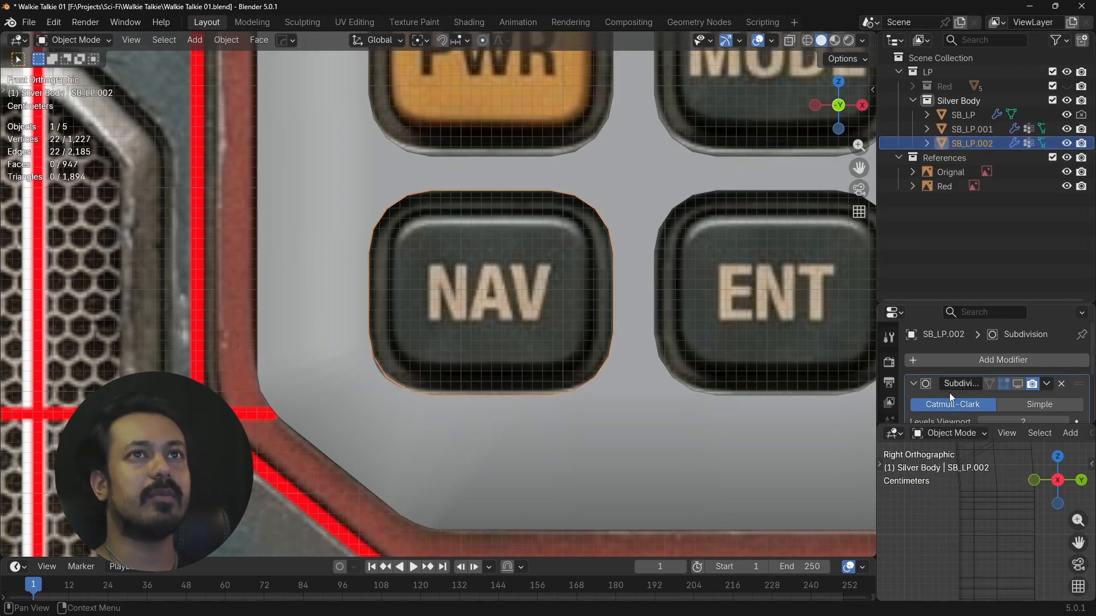
# Toggle the separated loop's Subdivision viewport display, then select SB_LP.001 and compare both outlines at the NAV opening.
pyautogui.click(1022, 382)
pyautogui.click(358, 387)
pyautogui.scroll(4, 358, 440)
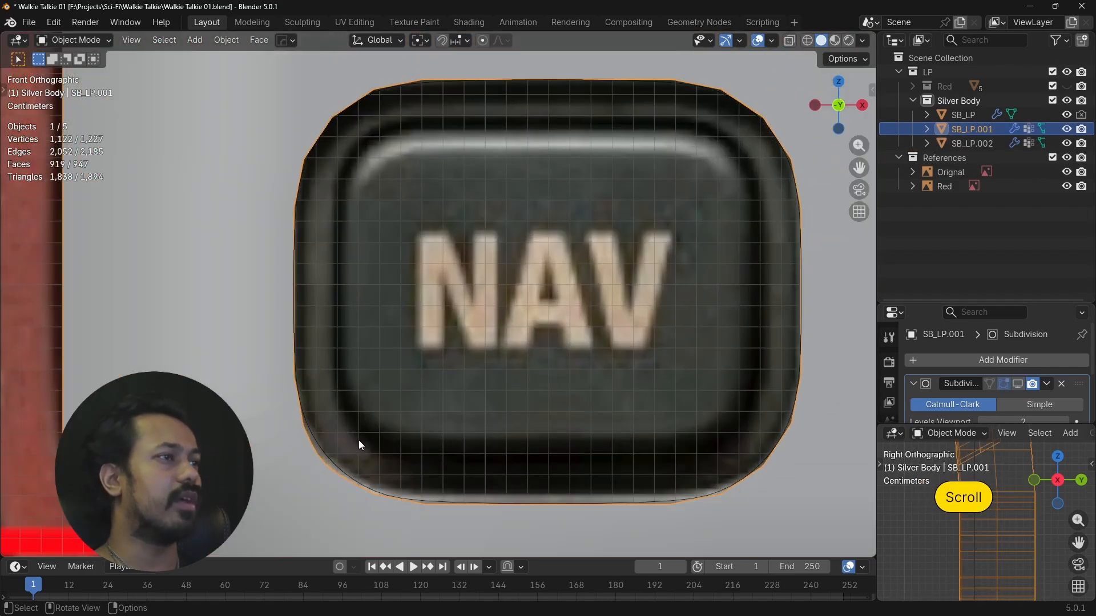
# Open SB_LP.001 for mesh editing and turn on its Subdivision display in the viewport.
pyautogui.press('Tab')
pyautogui.keyDown('shift'); pyautogui.moveTo(342, 419); pyautogui.dragTo(501, 425, button='middle'); pyautogui.keyUp('shift')
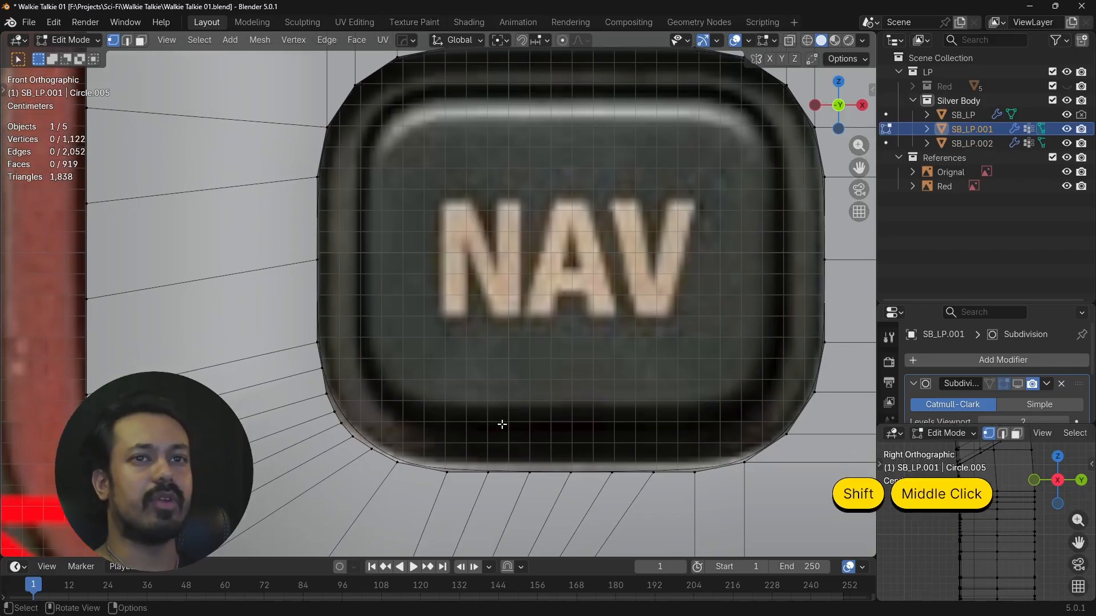
pyautogui.click(1018, 383)
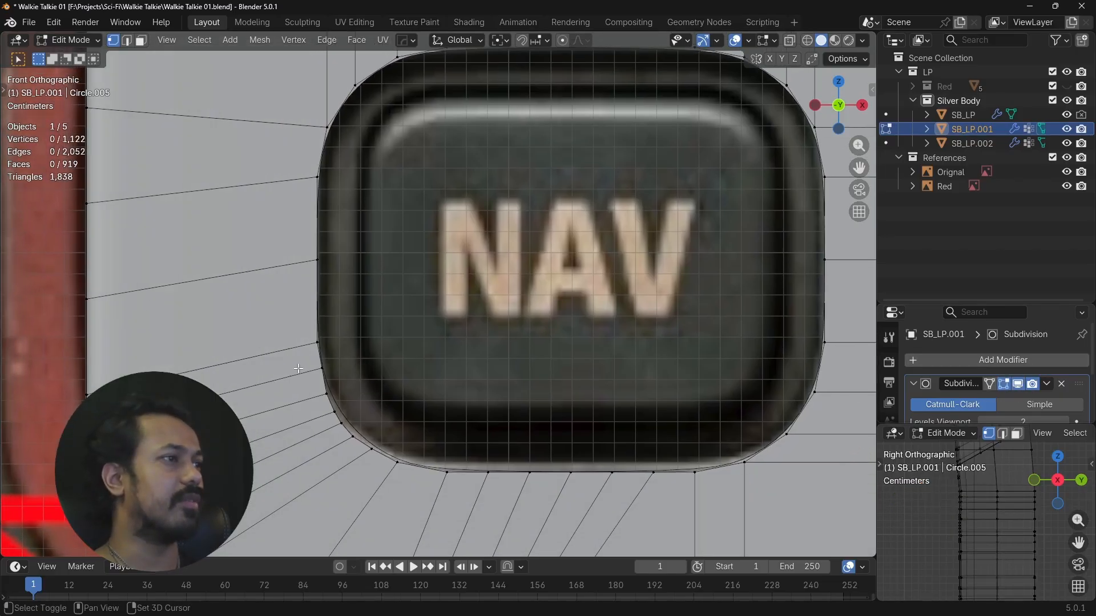
# Align the vertex low on the NAV opening's left side with the guide loop, fine-tuning it by about -0.000413 m along X.
pyautogui.scroll(4, 343, 319)
pyautogui.click(290, 285)
pyautogui.scroll(3, 319, 285)
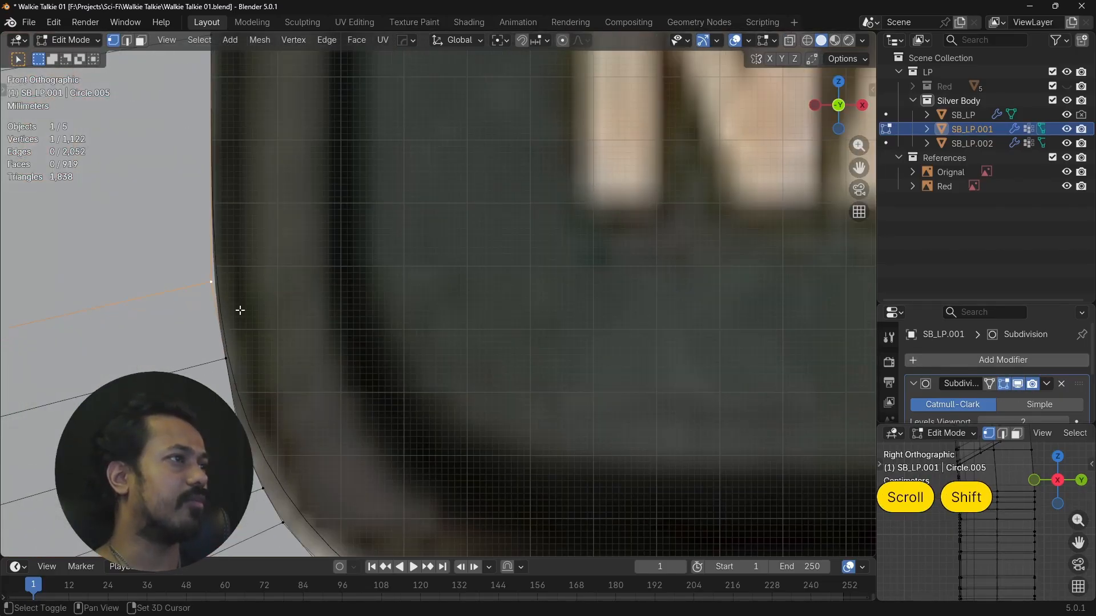
pyautogui.keyDown('shift'); pyautogui.moveTo(240, 310); pyautogui.dragTo(407, 340, button='middle'); pyautogui.keyUp('shift')
pyautogui.press('g')
pyautogui.press('x')
pyautogui.click(389, 301)
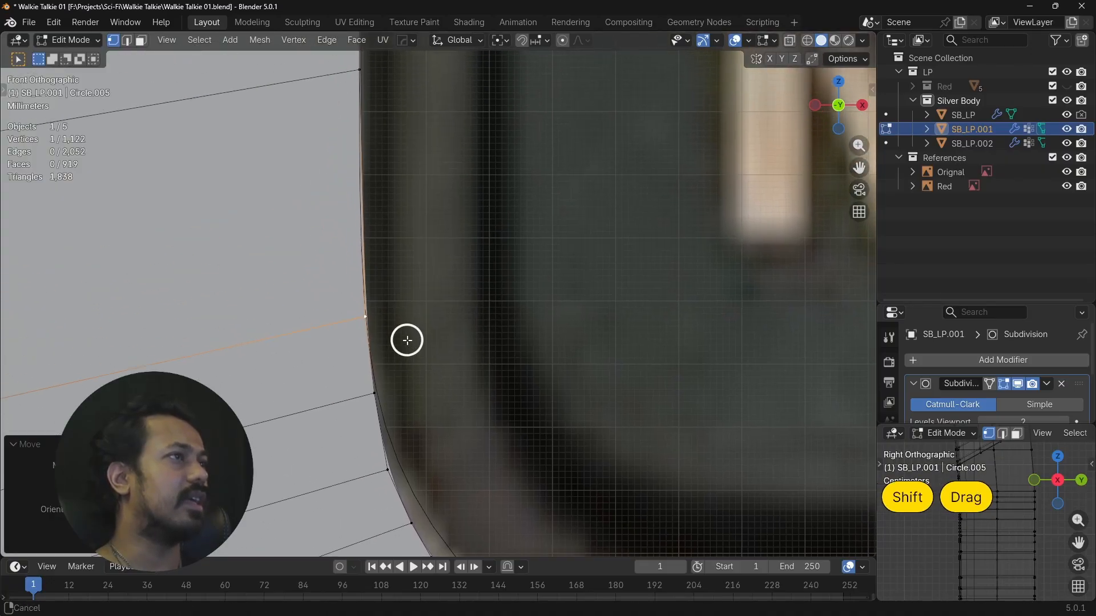
pyautogui.scroll(2, 407, 340)
pyautogui.press('g')
pyautogui.press('x')
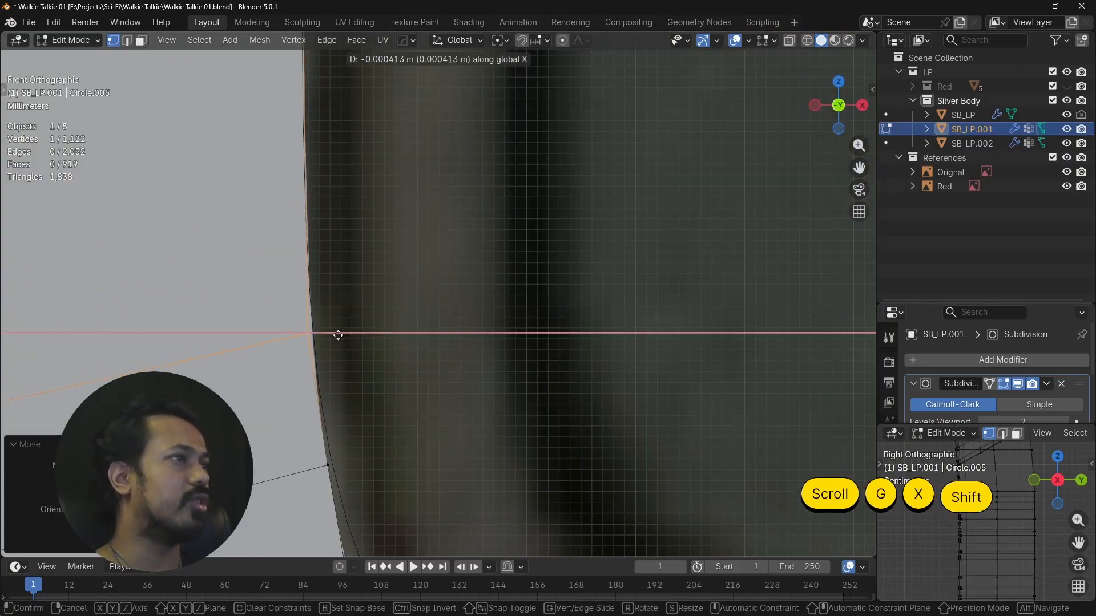
pyautogui.click(337, 335)
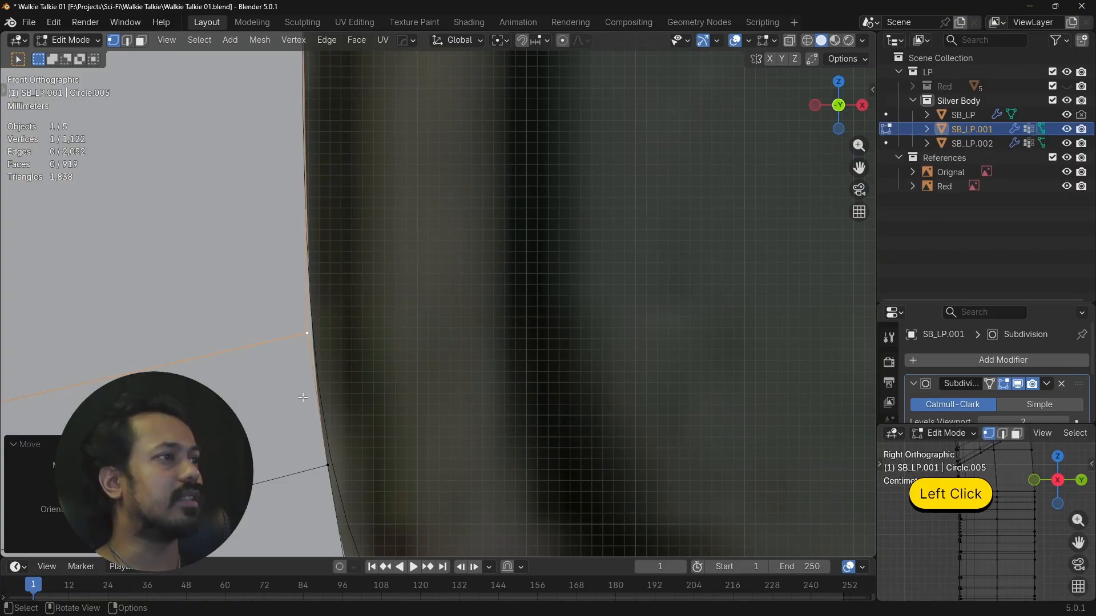
# Move the next two vertices down the NAV opening's lower-left curve along X until they meet the guide outline.
pyautogui.keyDown('shift'); pyautogui.moveTo(302, 398); pyautogui.dragTo(365, 265, button='middle'); pyautogui.keyUp('shift')
pyautogui.press('g')
pyautogui.press('x')
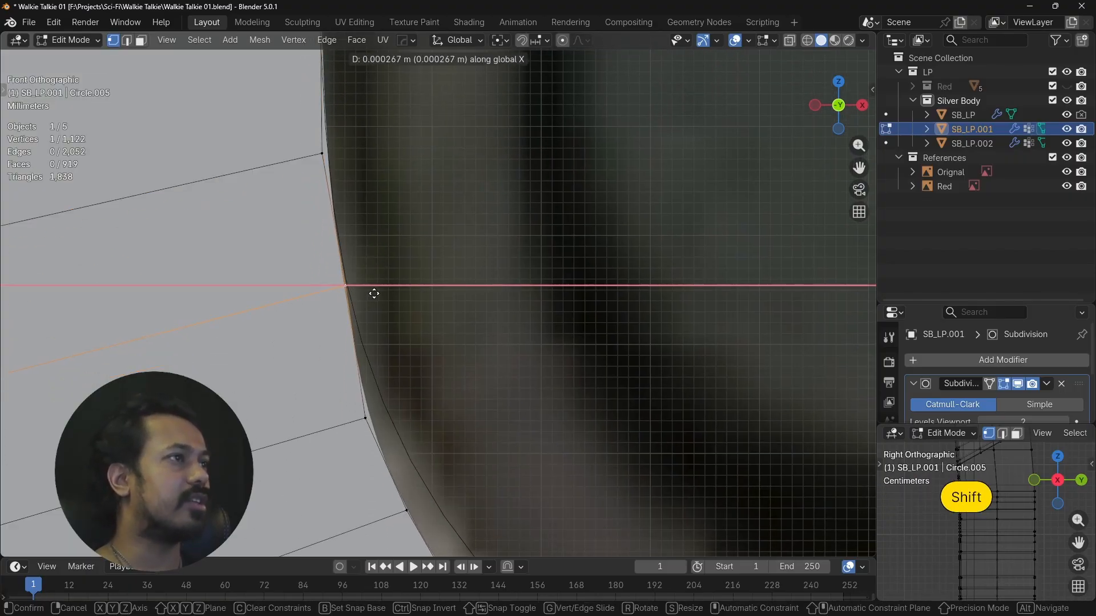
pyautogui.keyDown('shift'); pyautogui.click(379, 291); pyautogui.keyUp('shift')
pyautogui.click(375, 418)
pyautogui.press('g')
pyautogui.press('x')
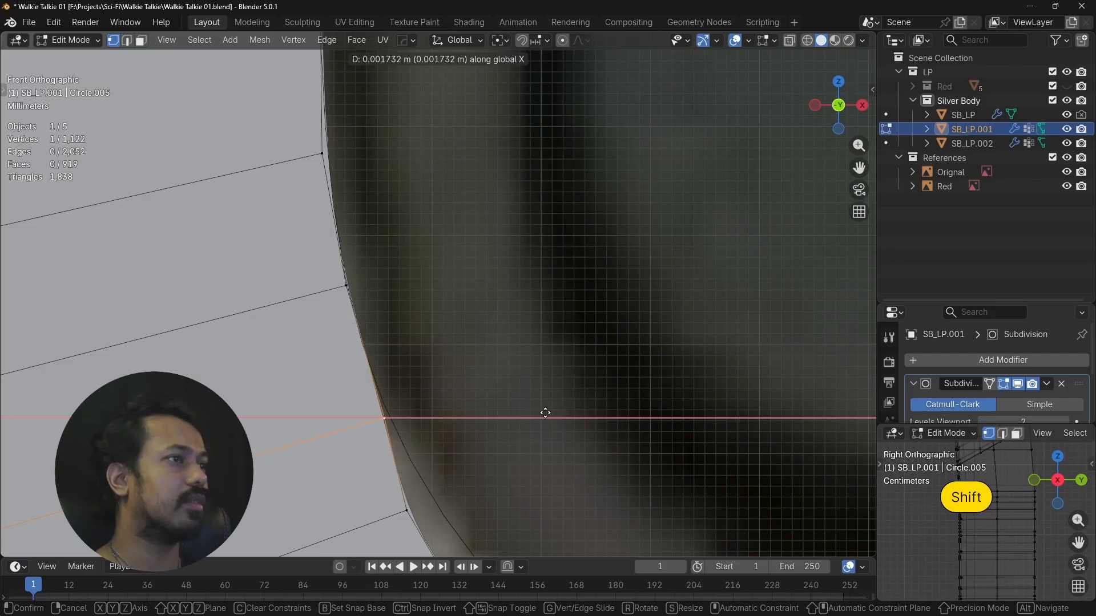
pyautogui.keyDown('shift'); pyautogui.click(440, 477); pyautogui.keyUp('shift')
# Move the following lower-left vertex inward along X, and refine the one above it by about 0.000068 m along X.
pyautogui.click(421, 489)
pyautogui.press('g')
pyautogui.press('x')
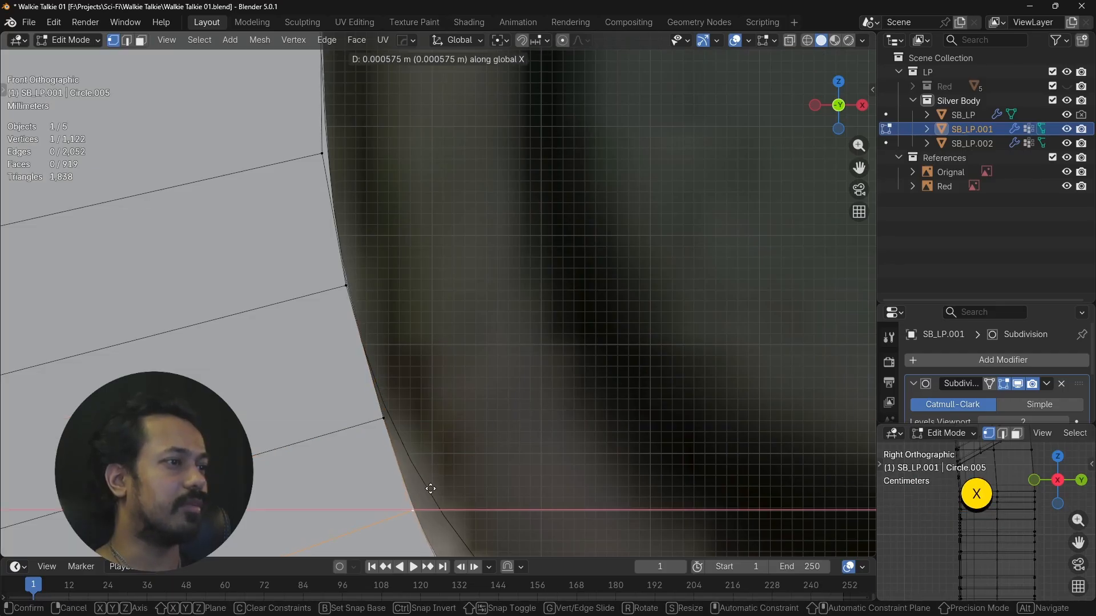
pyautogui.click(454, 467)
pyautogui.click(384, 418)
pyautogui.press('g')
pyautogui.press('x')
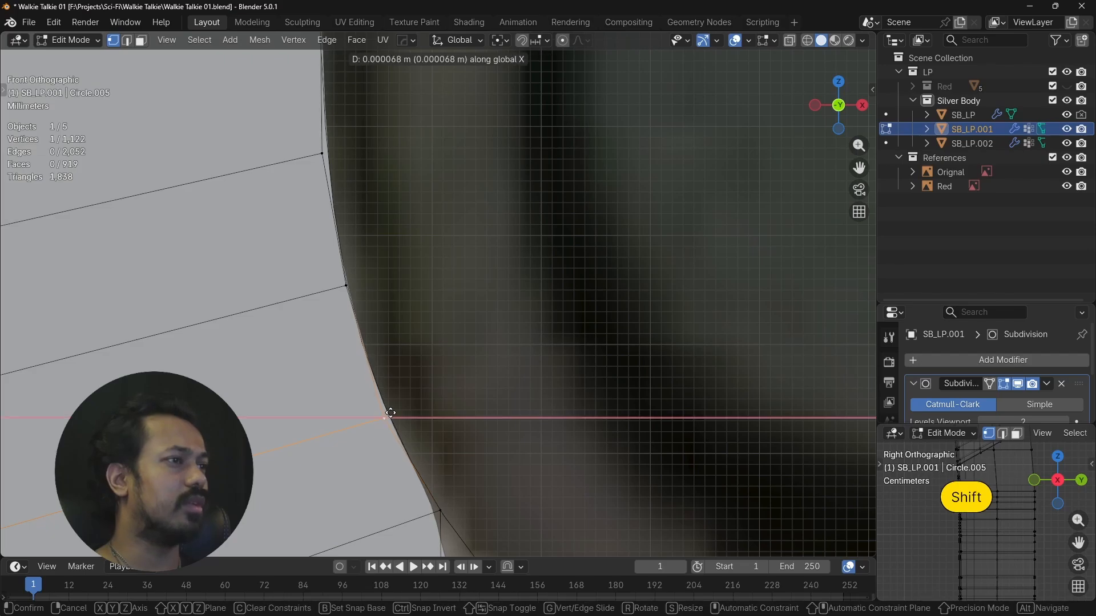
pyautogui.keyDown('shift'); pyautogui.click(390, 413); pyautogui.keyUp('shift')
# Shift the next two lower-left corner vertices along X onto the guide, by about 0.0038 m and 0.0036 m.
pyautogui.keyDown('shift'); pyautogui.moveTo(392, 411); pyautogui.dragTo(440, 296, button='middle'); pyautogui.keyUp('shift')
pyautogui.moveTo(379, 314); pyautogui.dragTo(398, 297)
pyautogui.press('x')
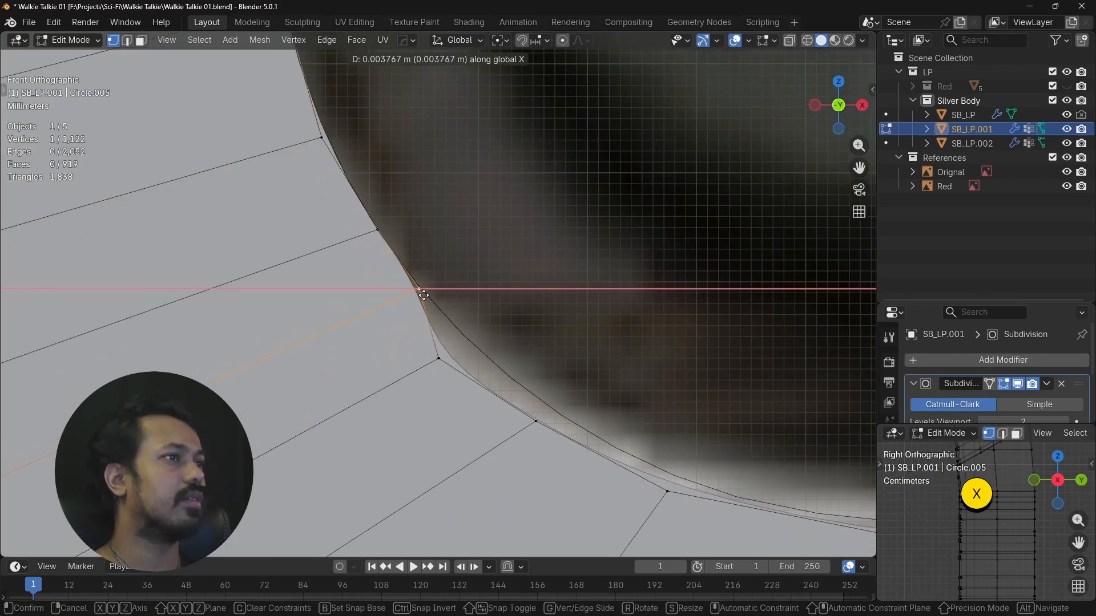
pyautogui.click(424, 294)
pyautogui.click(438, 358)
pyautogui.press('g')
pyautogui.press('x')
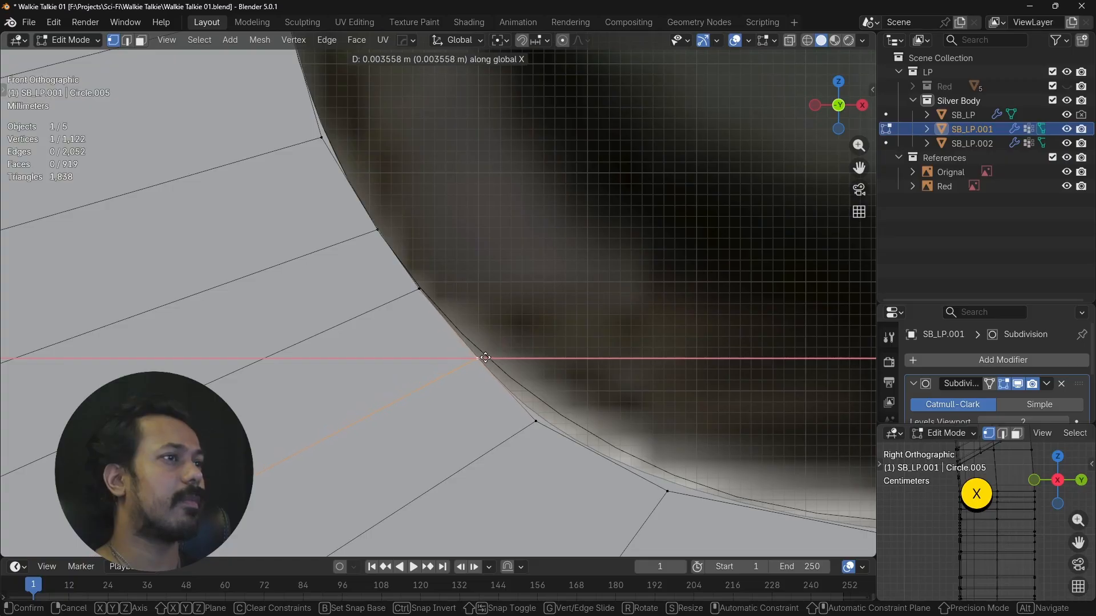
pyautogui.click(492, 356)
# Move the next corner vertex freely onto the guide curve, and lower the vertex above it by about 0.00016 m.
pyautogui.click(536, 422)
pyautogui.press('g')
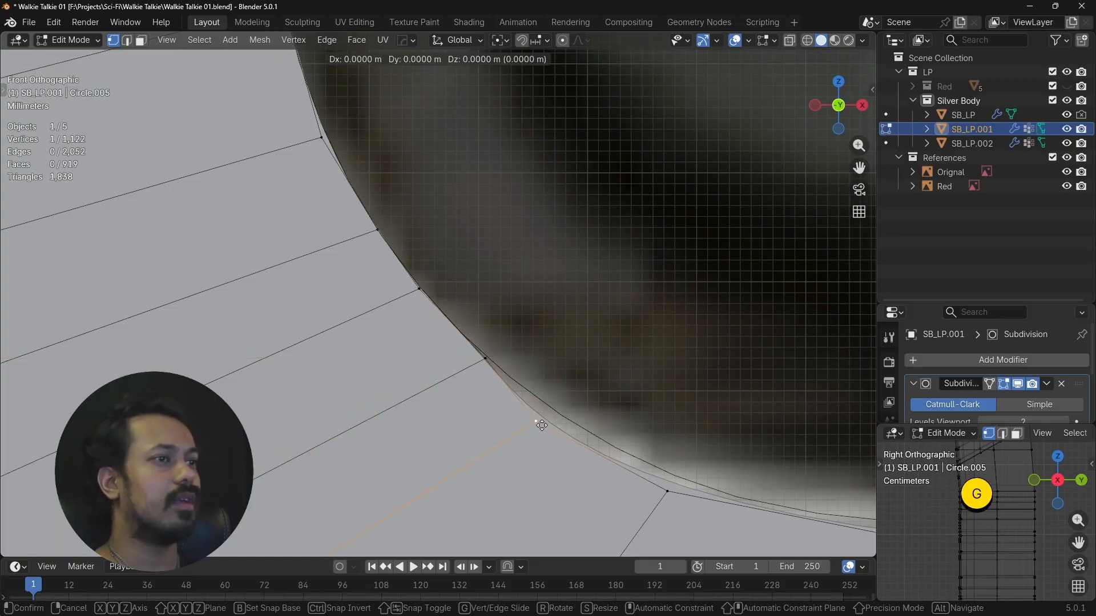
pyautogui.click(561, 417)
pyautogui.keyDown('shift'); pyautogui.moveTo(693, 423); pyautogui.dragTo(590, 369, button='middle'); pyautogui.keyUp('shift')
pyautogui.click(378, 303)
pyautogui.press('g')
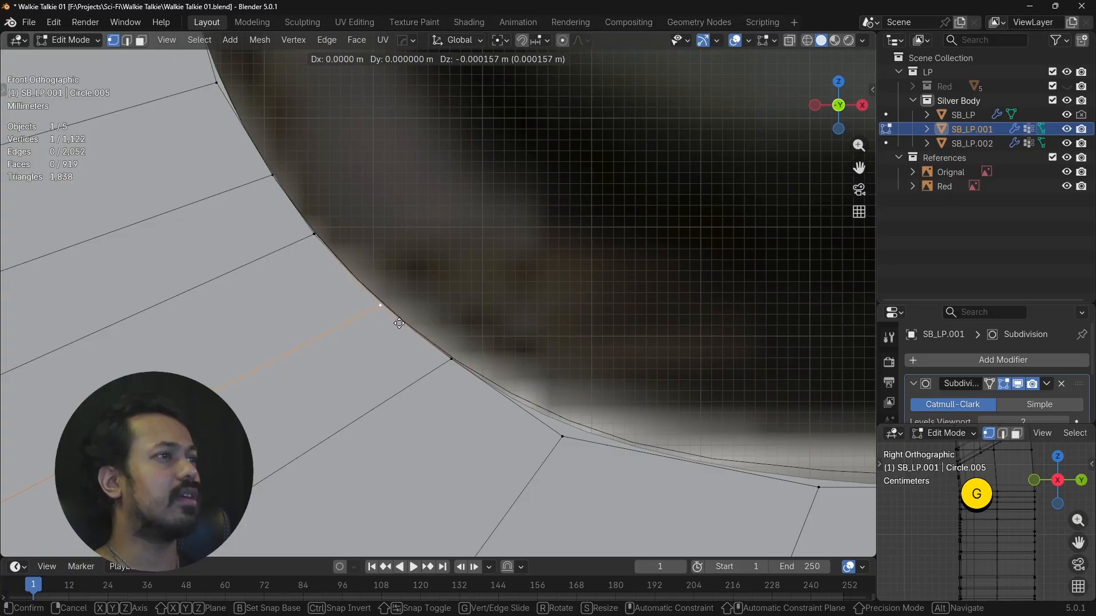
pyautogui.click(399, 323)
# Raise the two vertices where the lower-left corner meets the bottom edge by about 0.0008 m and 0.0012 m.
pyautogui.click(563, 435)
pyautogui.press('g')
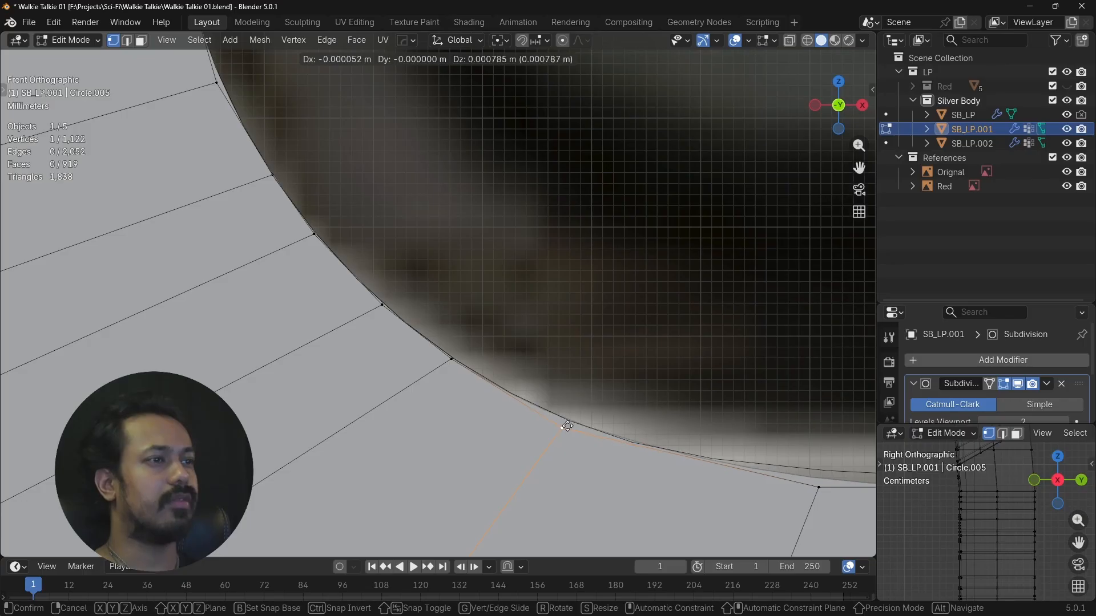
pyautogui.keyDown('shift'); pyautogui.moveTo(721, 411); pyautogui.dragTo(610, 329, button='middle'); pyautogui.keyUp('shift')
pyautogui.press('g')
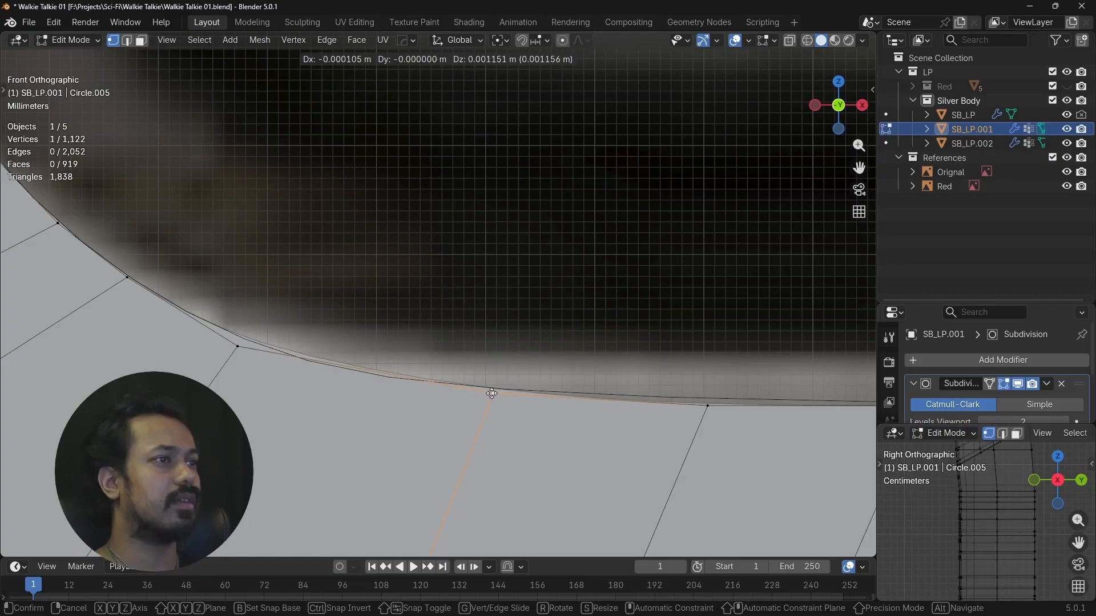
pyautogui.click(492, 394)
# Shift the lower-left corner's last vertex about 0.0035 m along X and -0.0016 m along Z, and raise its right neighbour about 0.0003 m.
pyautogui.click(238, 347)
pyautogui.press('g')
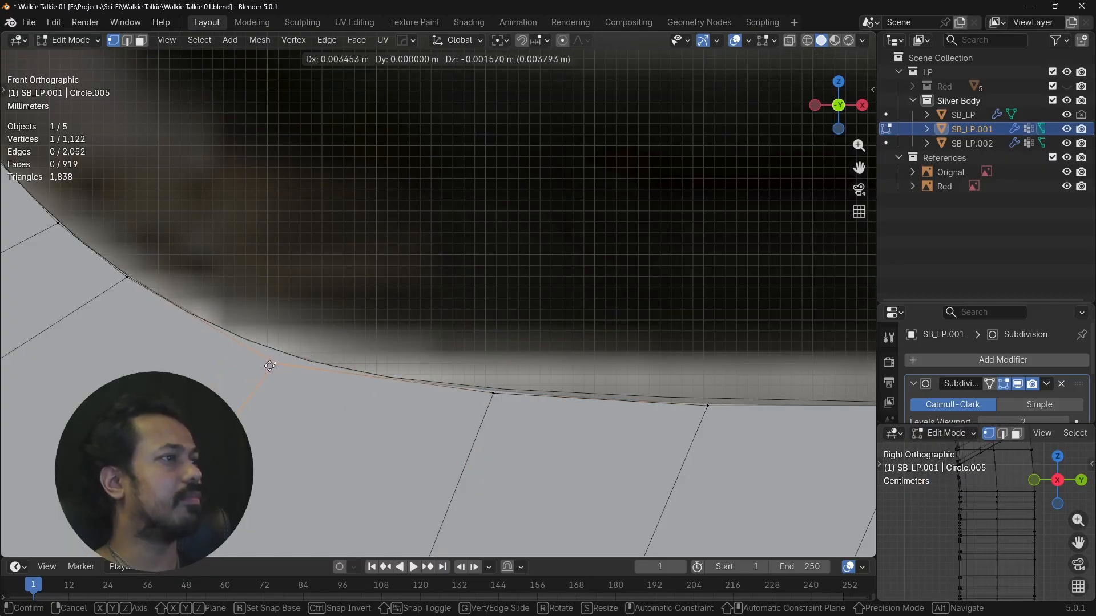
pyautogui.click(271, 366)
pyautogui.click(480, 389)
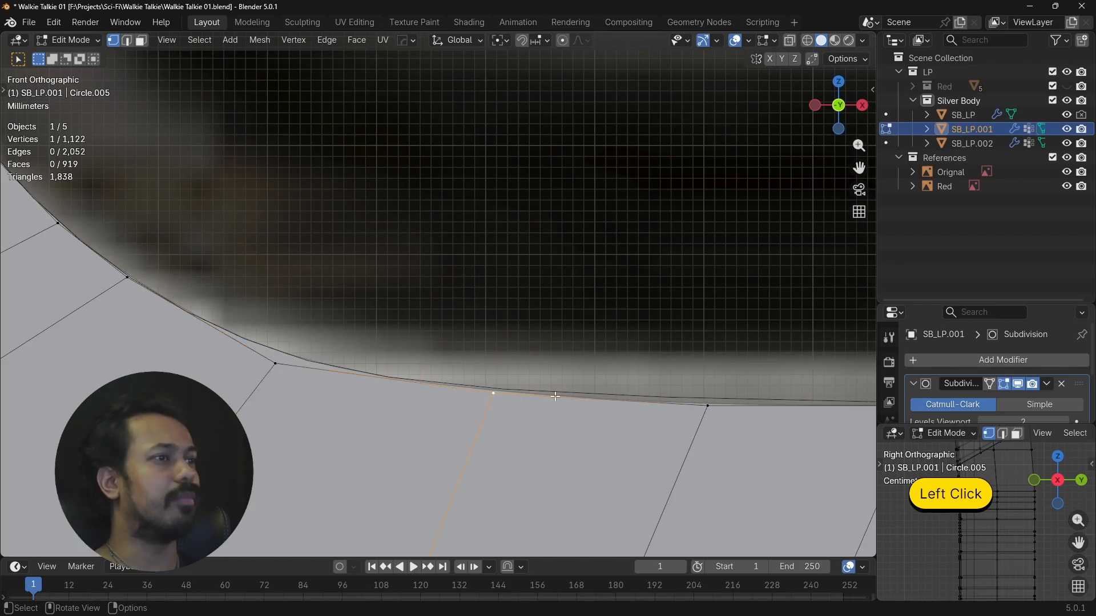
pyautogui.press('g')
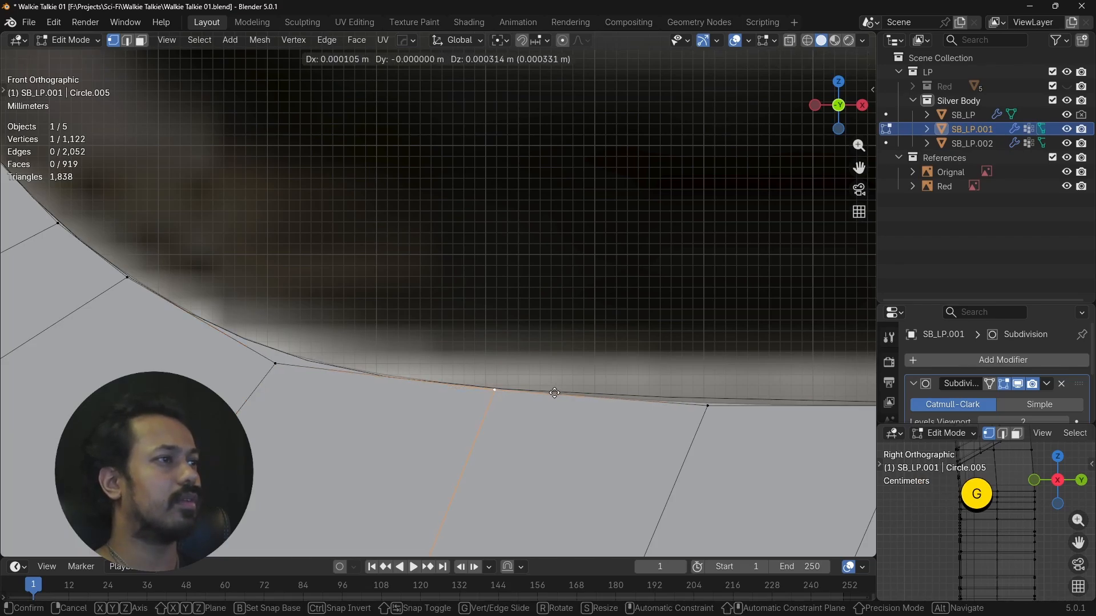
pyautogui.click(555, 393)
# Raise the next two vertices along the NAV opening's bottom edge slightly to meet the guide line.
pyautogui.click(711, 403)
pyautogui.press('g')
pyautogui.press('z')
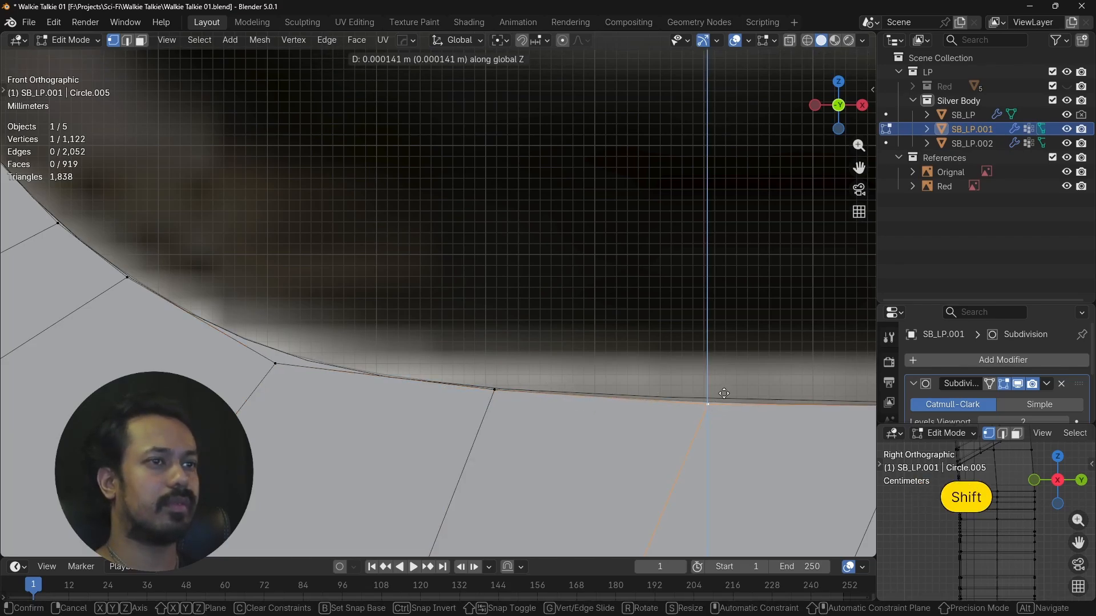
pyautogui.keyDown('shift'); pyautogui.click(730, 351); pyautogui.keyUp('shift')
pyautogui.keyDown('shift'); pyautogui.moveTo(731, 351); pyautogui.dragTo(478, 314, button='middle'); pyautogui.keyUp('shift')
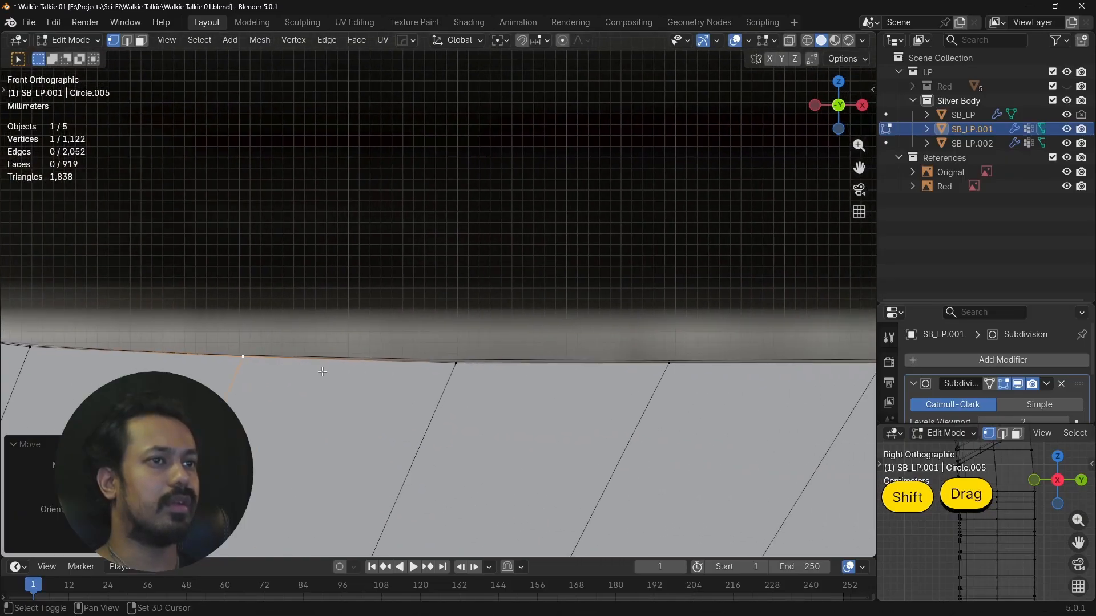
pyautogui.click(454, 362)
pyautogui.press('g')
pyautogui.keyDown('shift'); pyautogui.click(472, 340); pyautogui.keyUp('shift')
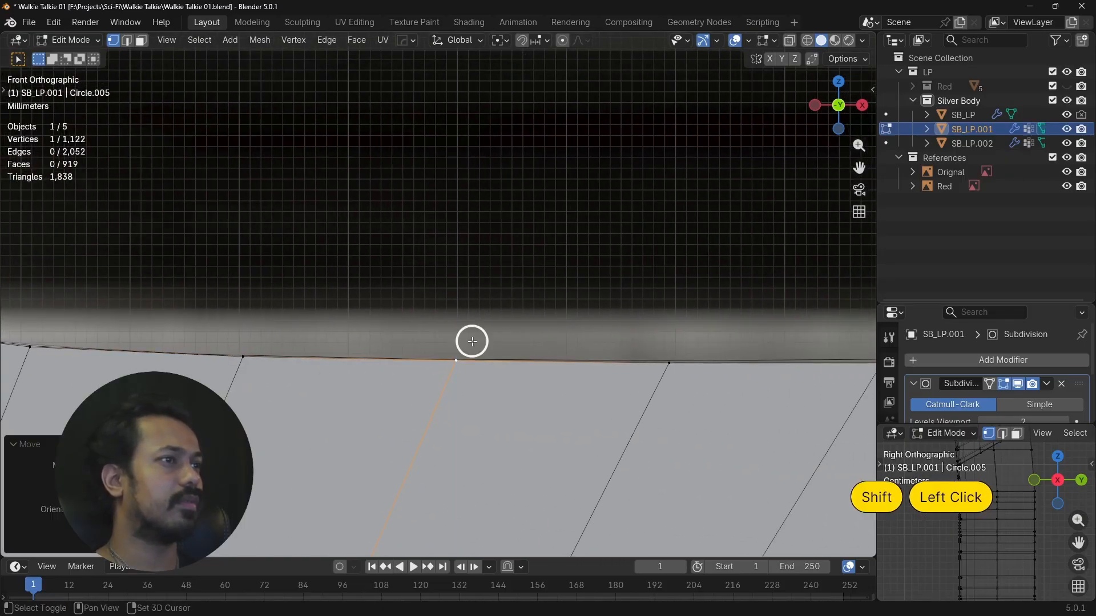
# Flatten five neighbouring vertices on the NAV opening's bottom edge by scaling them to 0 along Z.
pyautogui.scroll(-2, 474, 340)
pyautogui.keyDown('shift'); pyautogui.moveTo(477, 338); pyautogui.dragTo(318, 361, button='middle'); pyautogui.keyUp('shift')
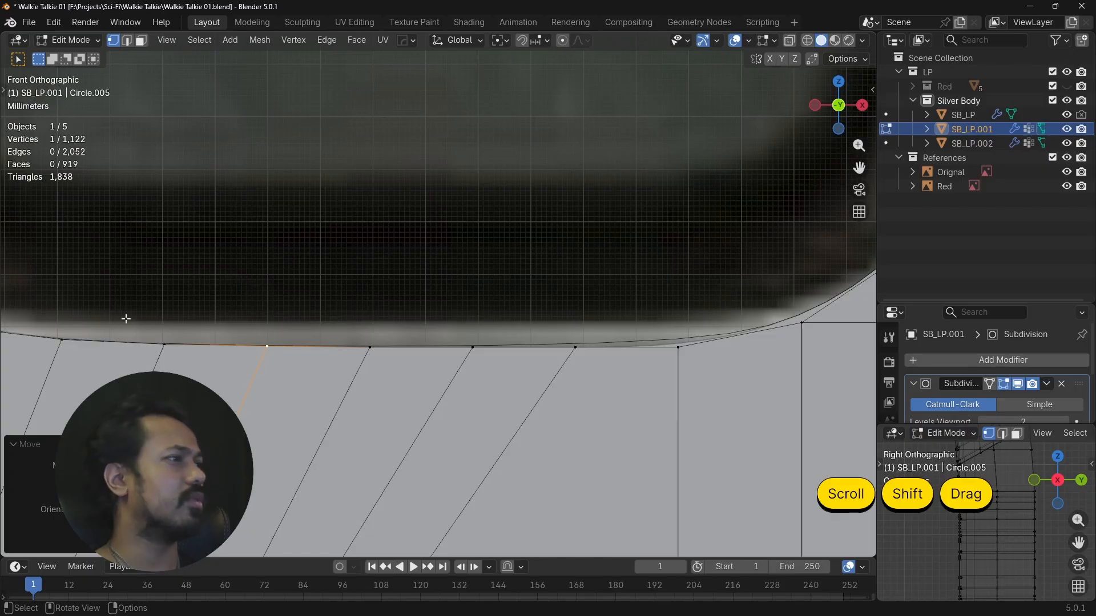
pyautogui.moveTo(126, 318); pyautogui.dragTo(601, 367)
pyautogui.press('s')
pyautogui.press('z')
pyautogui.press('0')
pyautogui.press('Return')
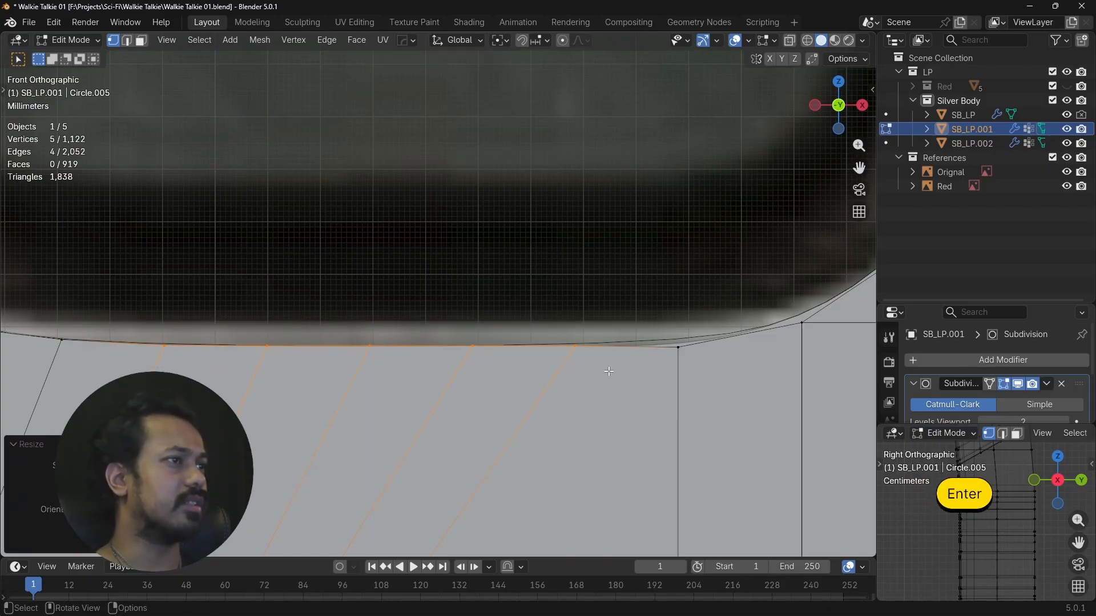
# Lower the five flattened bottom-edge vertices by about 0.000068 m along Z to match the guide.
pyautogui.scroll(2, 353, 370)
pyautogui.press('g')
pyautogui.press('z')
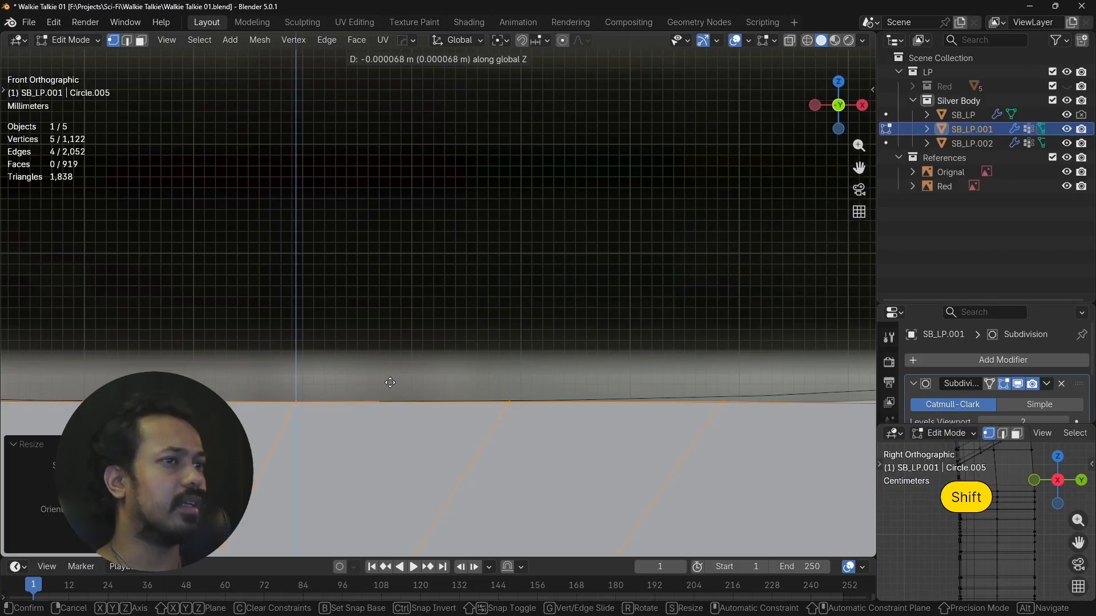
pyautogui.keyDown('shift'); pyautogui.click(511, 375); pyautogui.keyUp('shift')
# Raise the rightmost of the five flattened bottom-edge vertices by about 0.00044 m along Z.
pyautogui.scroll(-3, 511, 375)
pyautogui.keyDown('shift'); pyautogui.moveTo(511, 375); pyautogui.dragTo(382, 403, button='middle'); pyautogui.keyUp('shift')
pyautogui.click(470, 389)
pyautogui.scroll(3, 521, 411)
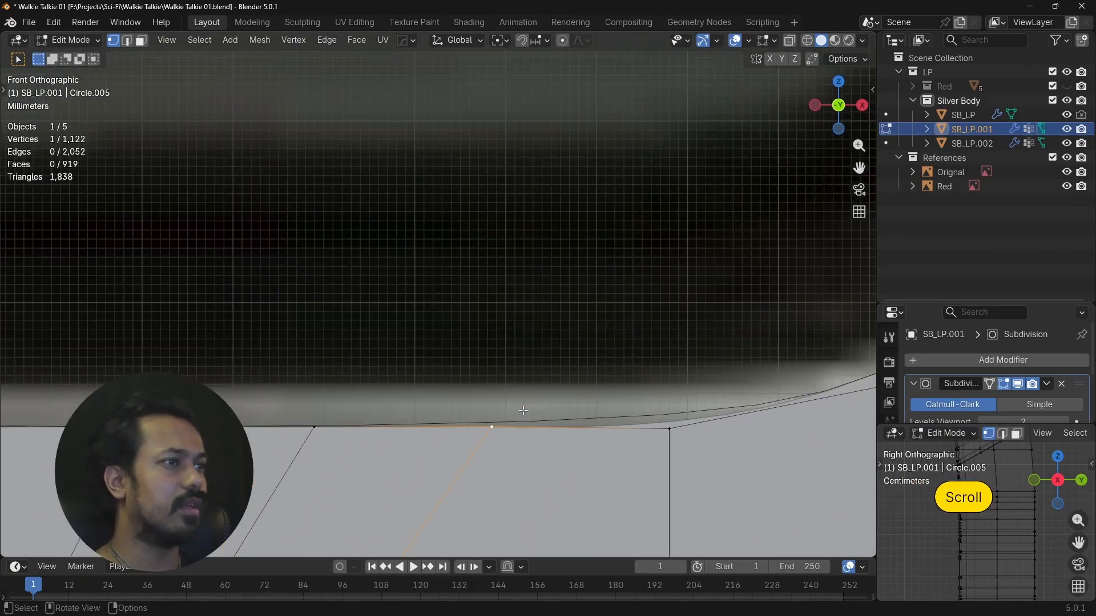
pyautogui.press('g')
pyautogui.press('z')
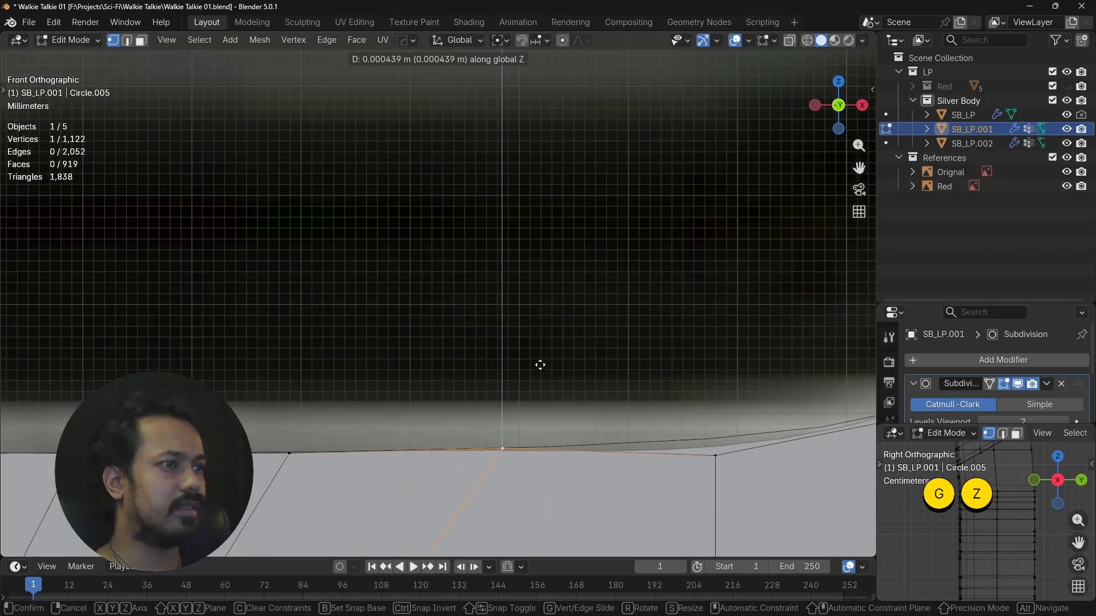
pyautogui.click(540, 363)
# Raise the vertex at the start of the NAV opening's lower-right corner along Z onto the guide curve.
pyautogui.scroll(-3, 675, 413)
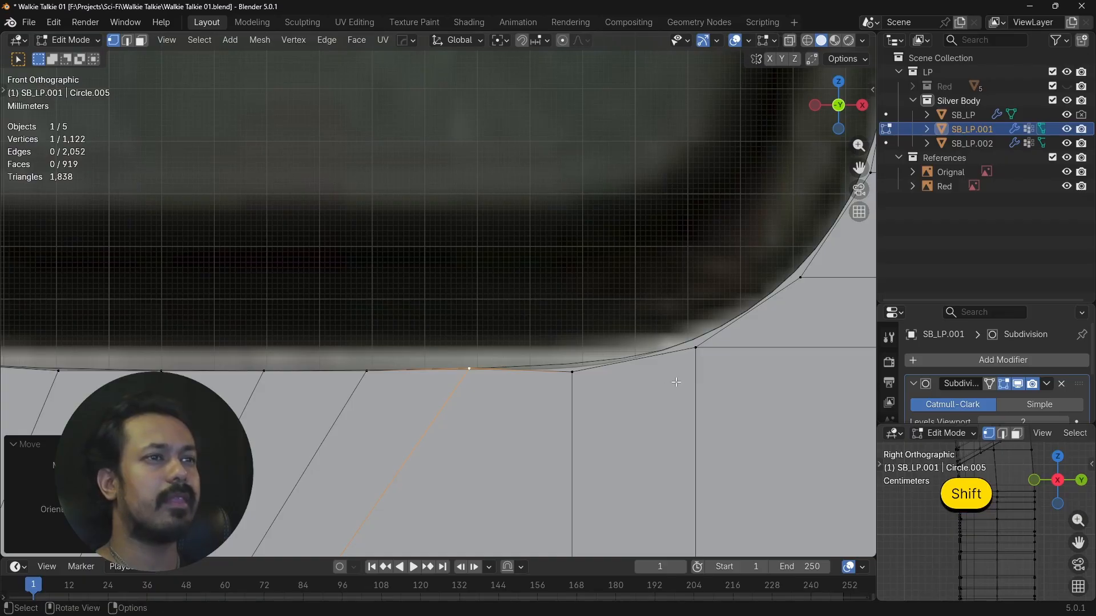
pyautogui.scroll(-3, 666, 401)
pyautogui.keyDown('shift'); pyautogui.moveTo(666, 401); pyautogui.dragTo(638, 403, button='middle'); pyautogui.keyUp('shift')
pyautogui.scroll(5, 556, 391)
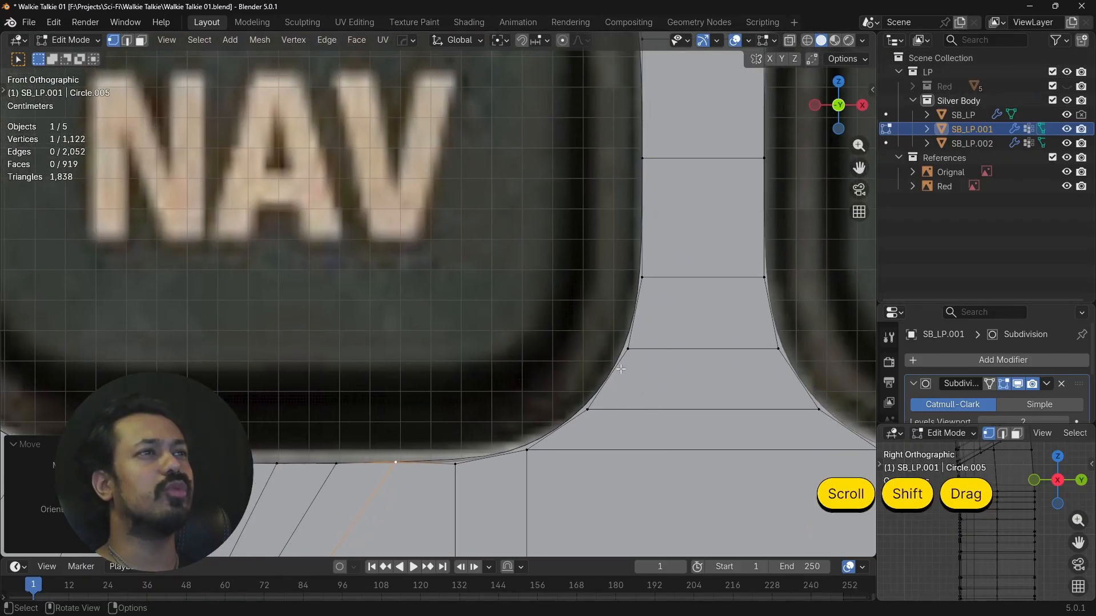
pyautogui.click(682, 358)
pyautogui.press('g')
pyautogui.press('shift')
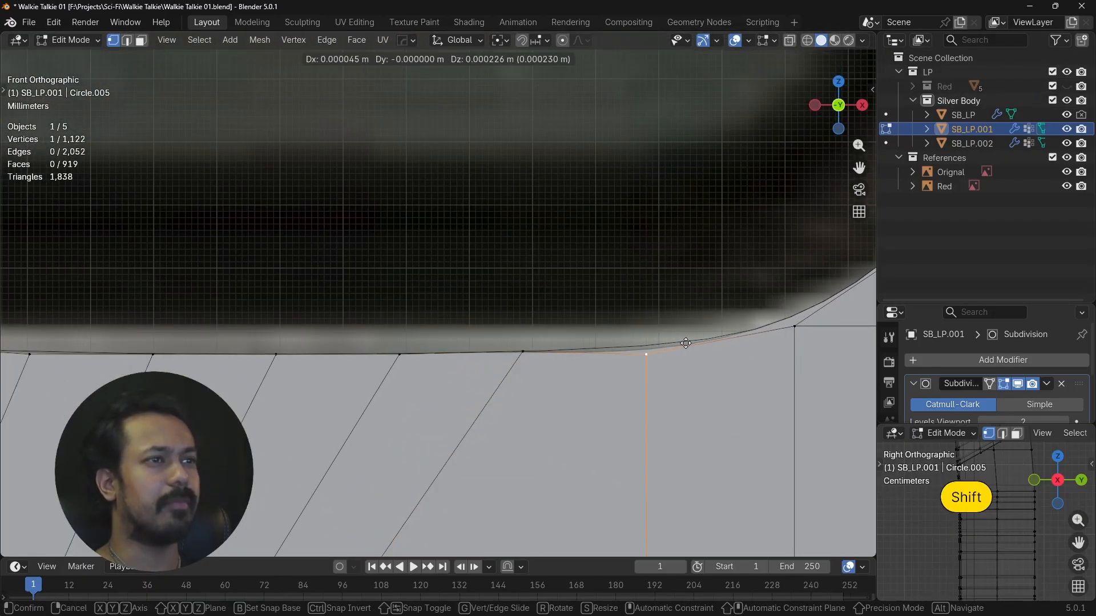
pyautogui.press('z')
pyautogui.press('shift')
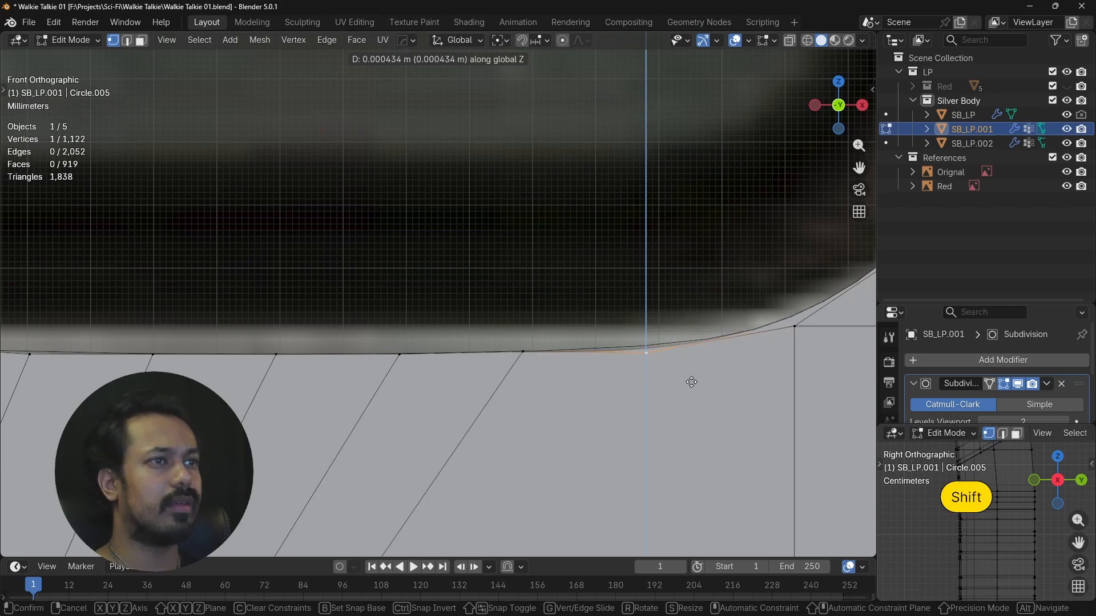
pyautogui.click(697, 325)
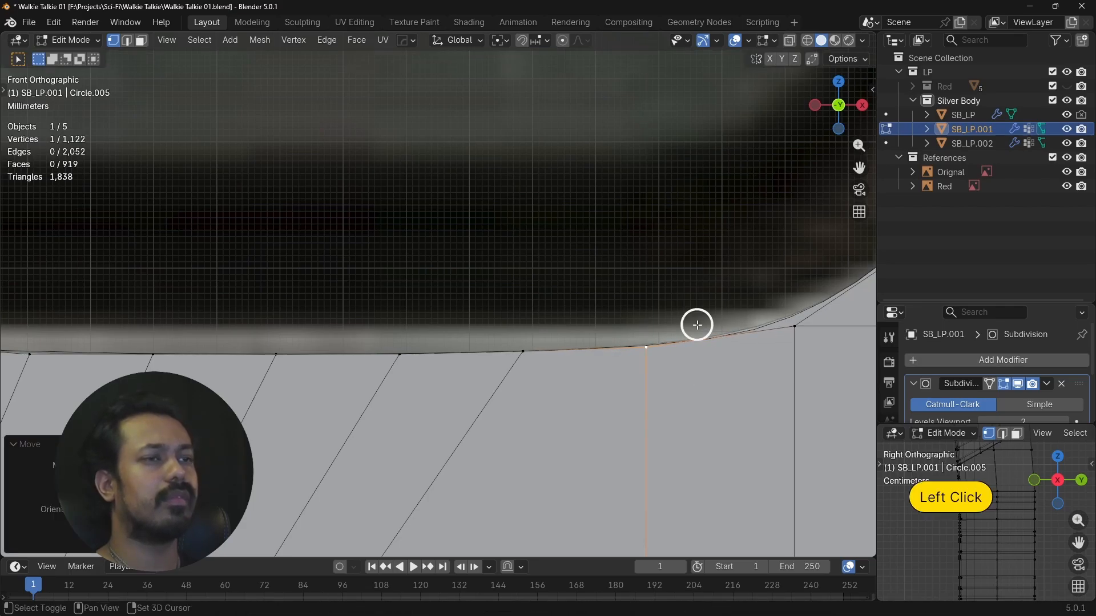
# Return to Object Mode with the button openings in view and save the Walkie Talkie 01 file.
pyautogui.scroll(-6, 697, 325)
pyautogui.keyDown('shift'); pyautogui.moveTo(327, 249); pyautogui.dragTo(354, 337, button='middle'); pyautogui.keyUp('shift')
pyautogui.press('Tab')
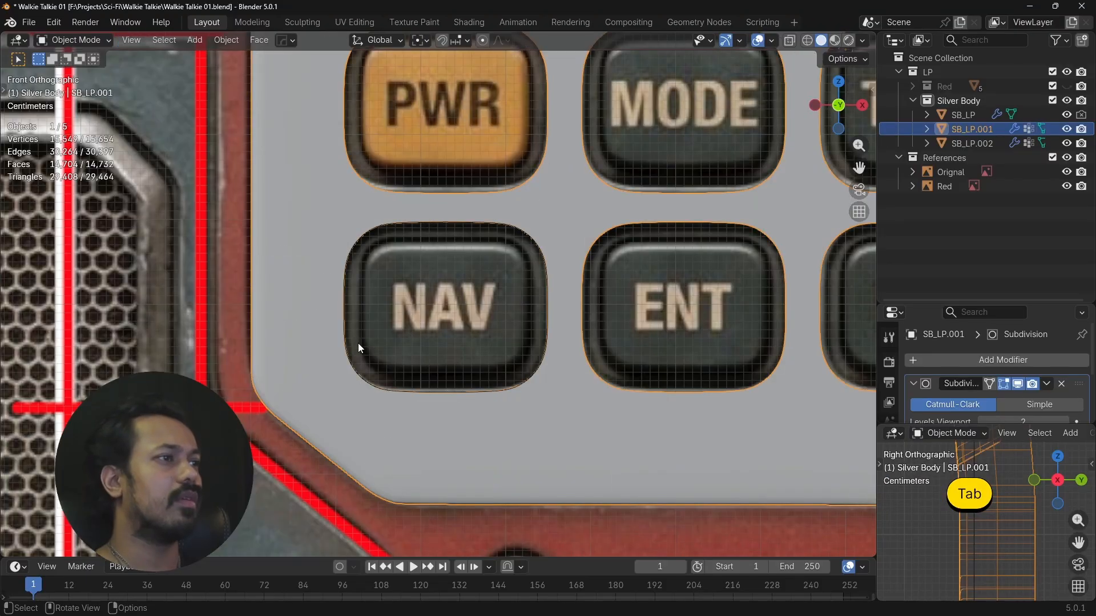
pyautogui.hotkey('ctrl', 's')
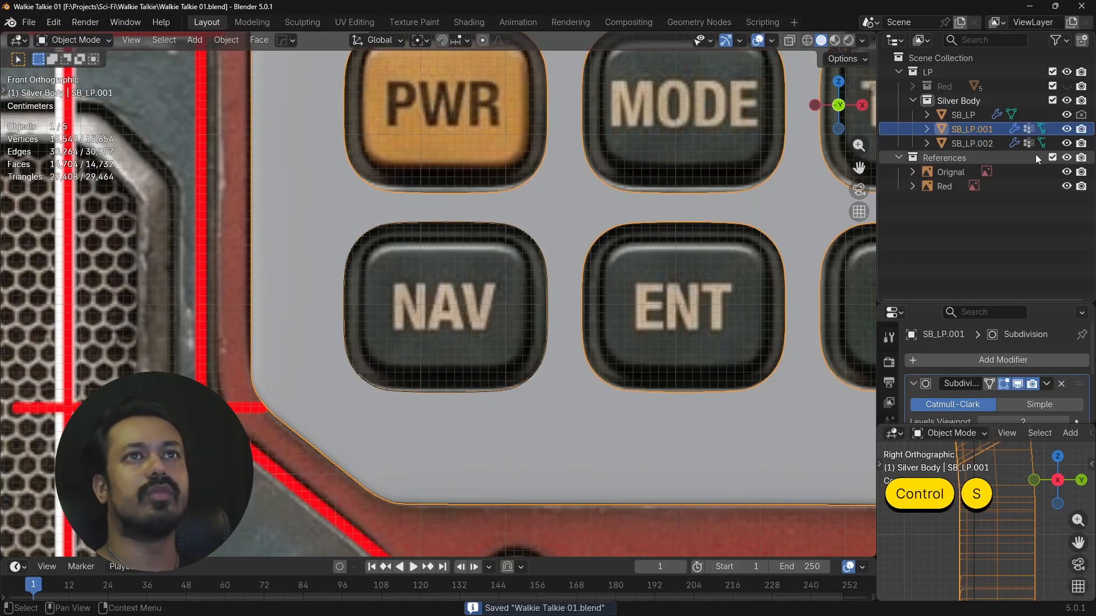
# Hide the guide object SB_LP.002 and compare the NAV opening with the PWR opening above it.
pyautogui.click(1066, 143)
pyautogui.keyDown('shift'); pyautogui.moveTo(382, 347); pyautogui.dragTo(373, 459, button='middle'); pyautogui.keyUp('shift')
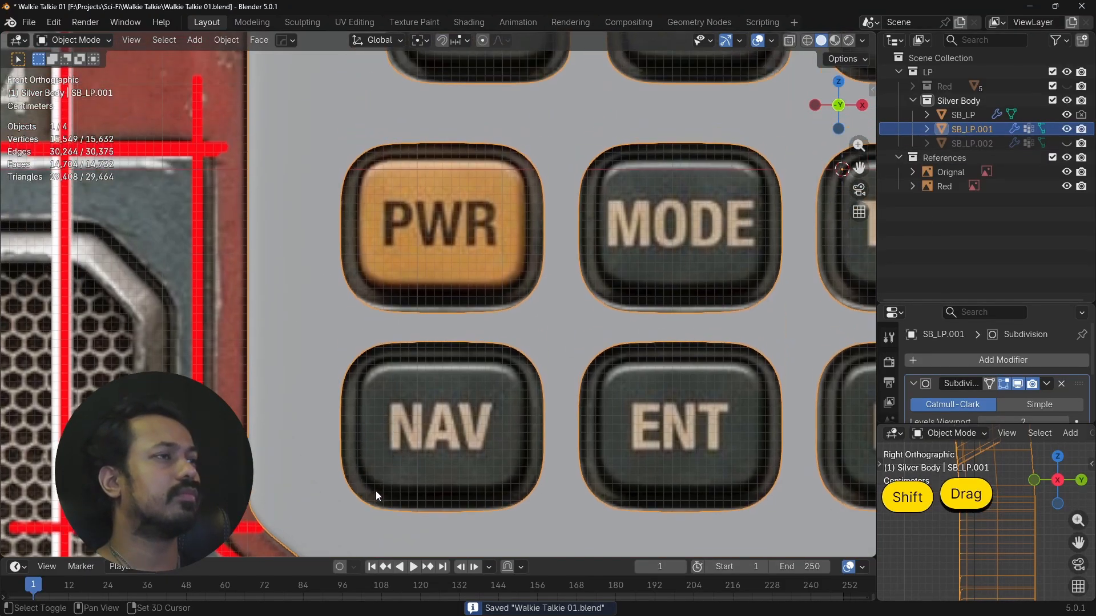
# Save the file, unhide the guide object SB_LP.002 and delete it from the Silver Body collection.
pyautogui.scroll(-2, 406, 381)
pyautogui.hotkey('ctrl', 's')
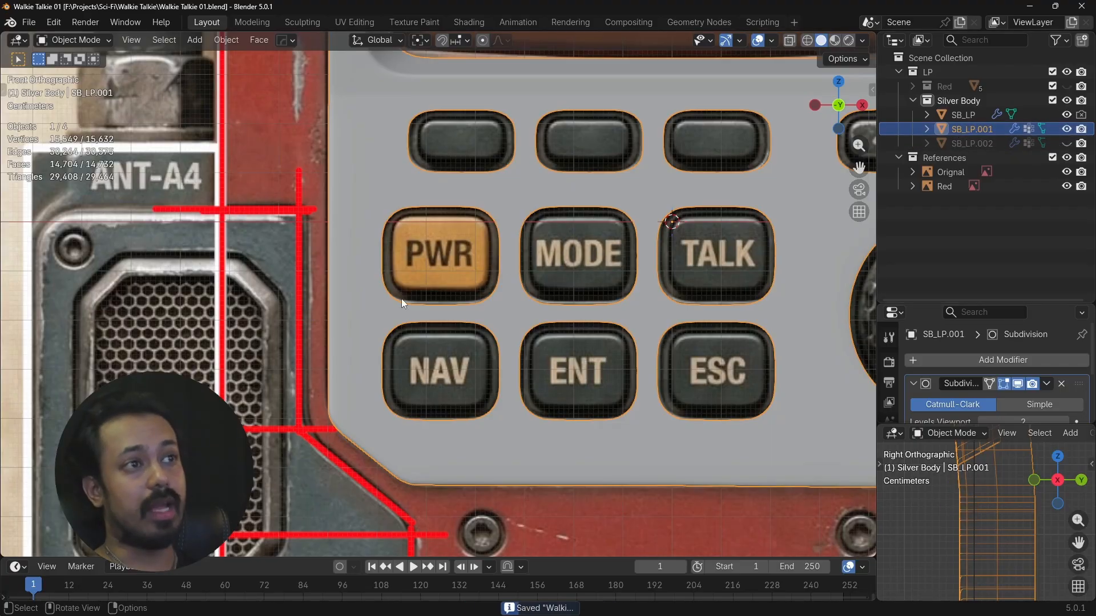
pyautogui.click(1066, 143)
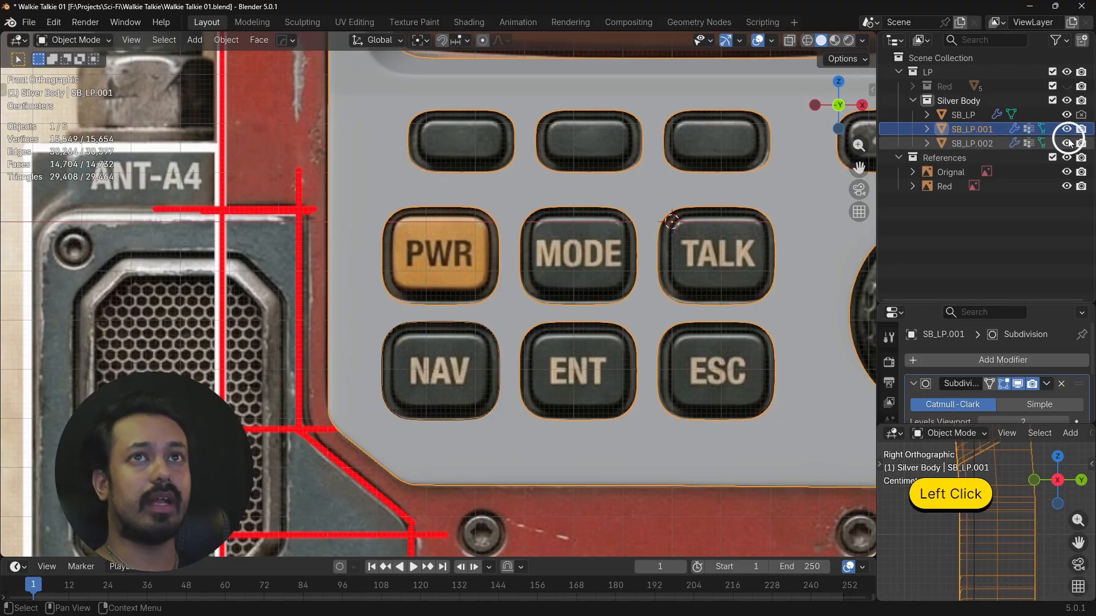
pyautogui.click(1008, 145)
pyautogui.press('x')
pyautogui.click(657, 237)
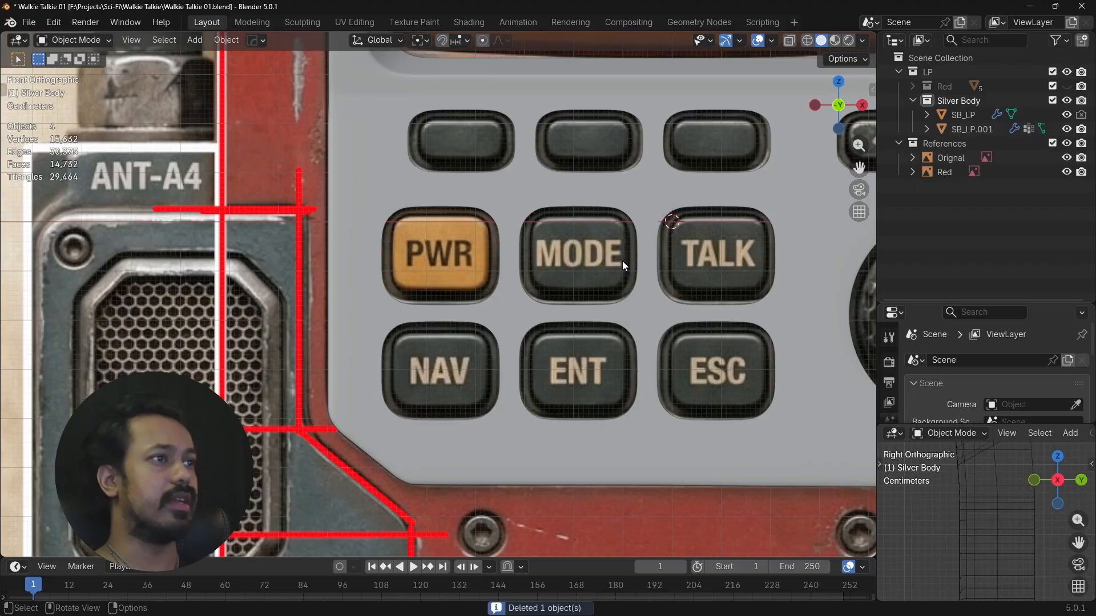
# In the body mesh SB_LP.001, duplicate the edge loop of the first small opening in the upper row and separate it into its own object.
pyautogui.click(400, 305)
pyautogui.press('Tab')
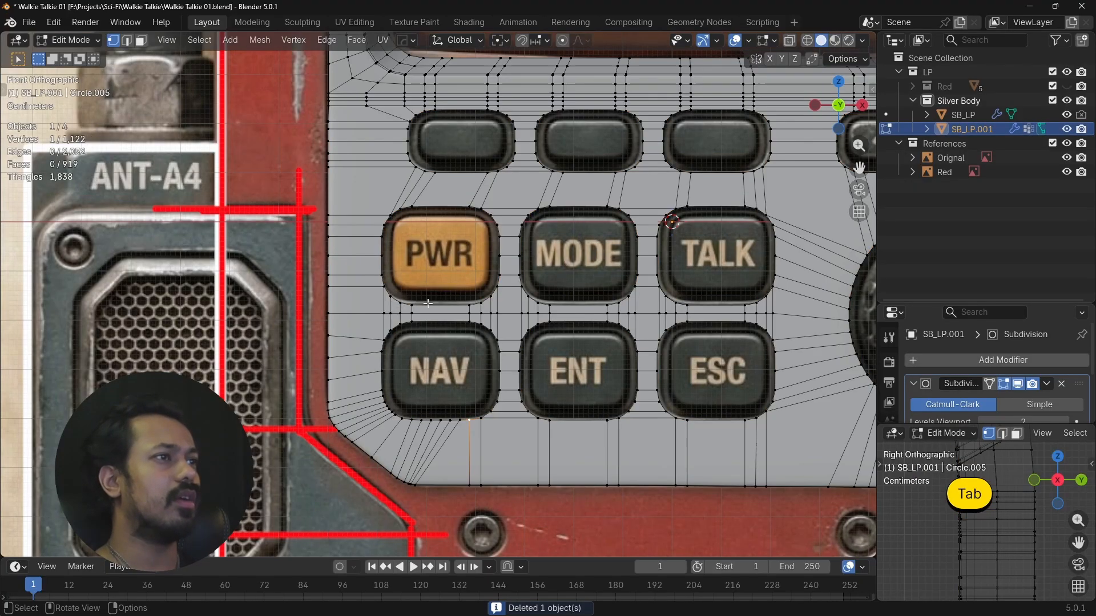
pyautogui.keyDown('alt'); pyautogui.moveTo(428, 303); pyautogui.dragTo(472, 300); pyautogui.keyUp('alt')
pyautogui.keyDown('shift'); pyautogui.moveTo(501, 308); pyautogui.dragTo(336, 246, button='middle'); pyautogui.keyUp('shift')
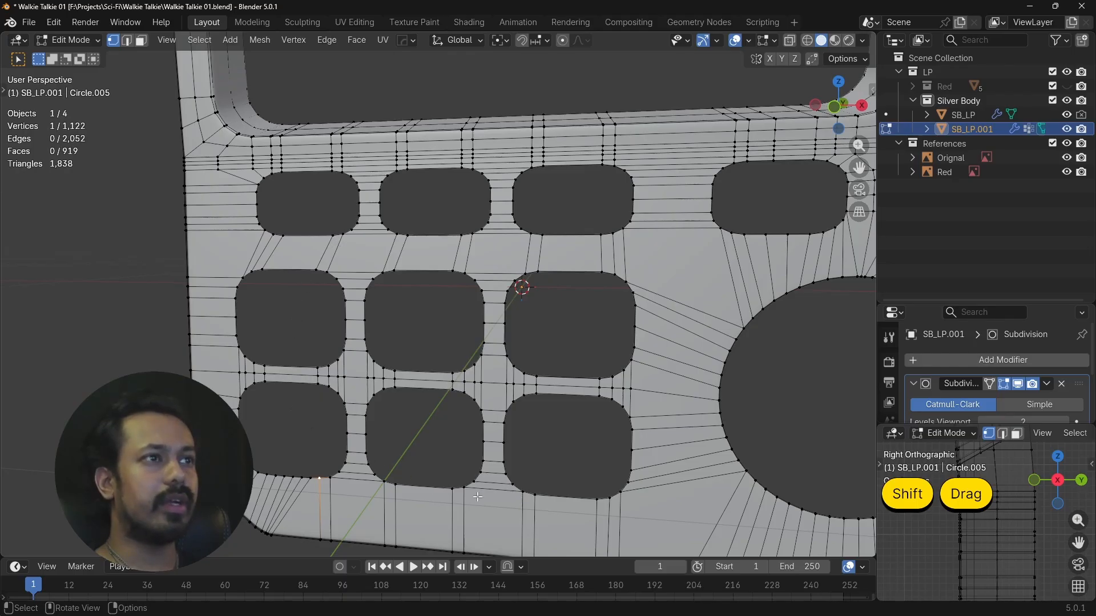
pyautogui.keyDown('alt'); pyautogui.keyDown('shift'); pyautogui.click(361, 212); pyautogui.keyUp('shift'); pyautogui.keyUp('alt')
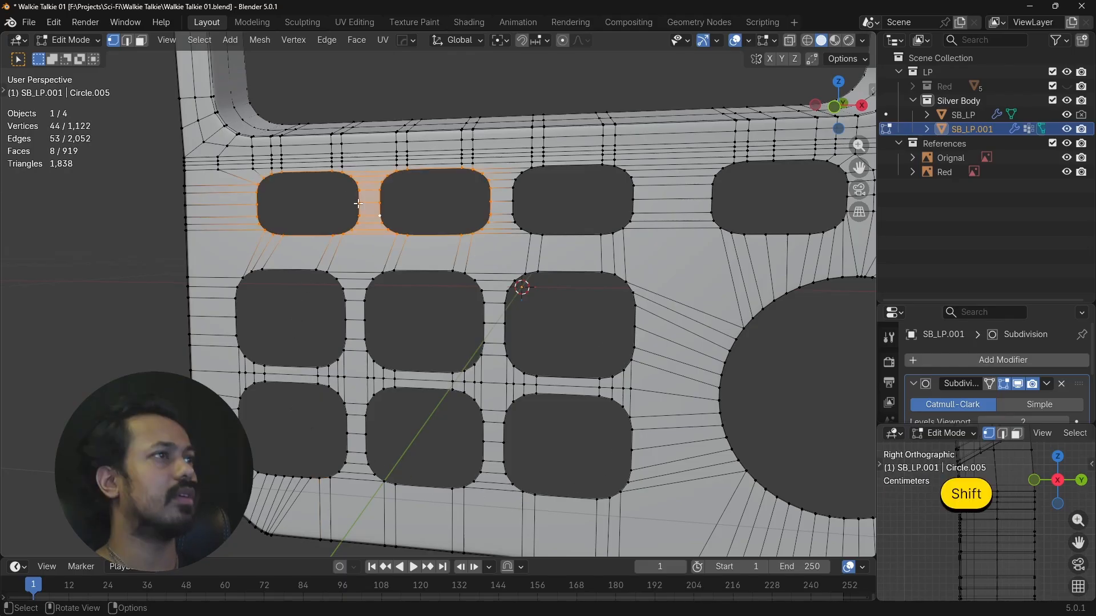
pyautogui.hotkey('shift', 'd')
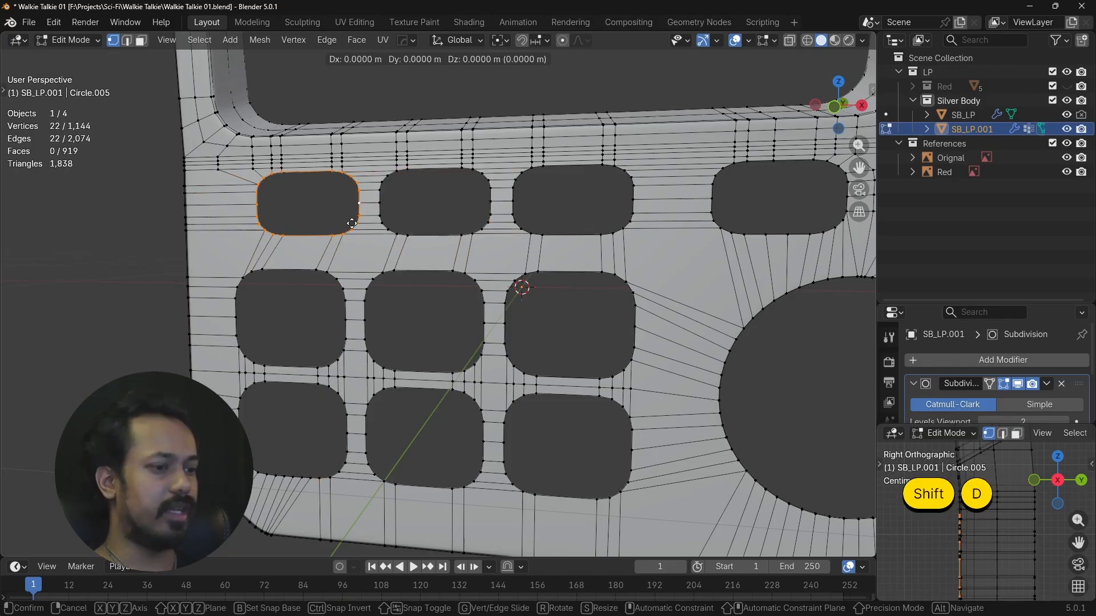
pyautogui.rightClick(352, 223)
pyautogui.press('p')
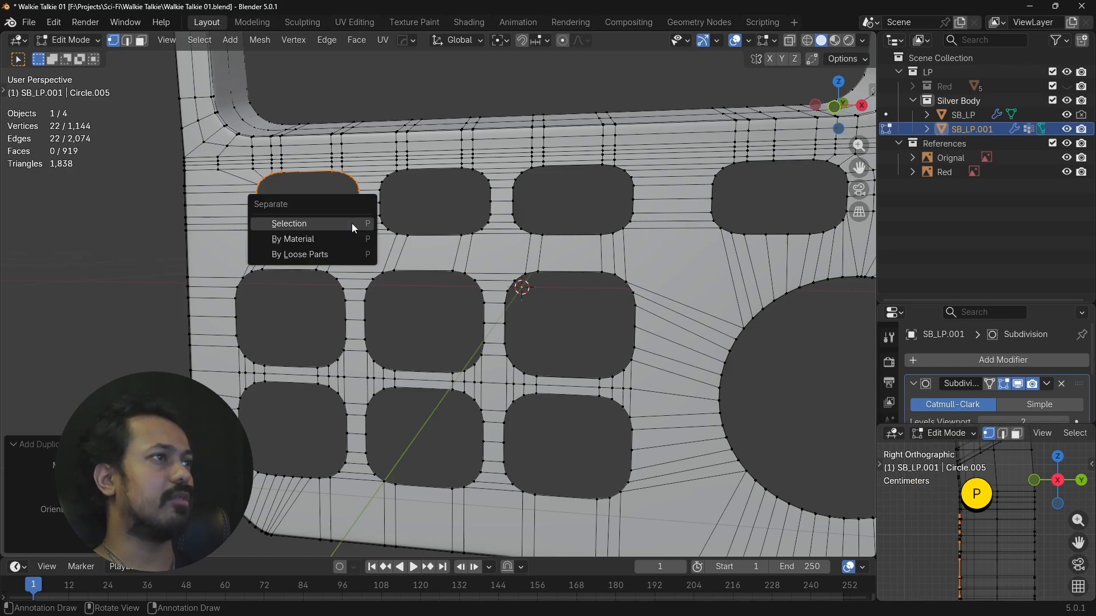
pyautogui.click(350, 222)
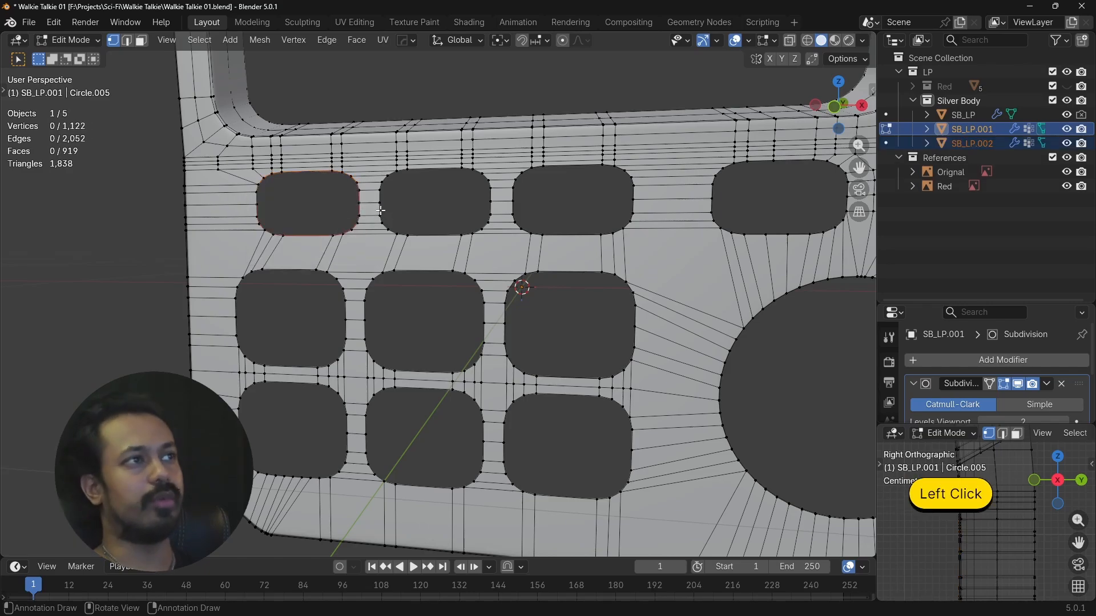
# Duplicate the second small opening's edge loop in place and separate the selection into its own object.
pyautogui.keyDown('alt'); pyautogui.click(381, 211); pyautogui.keyUp('alt')
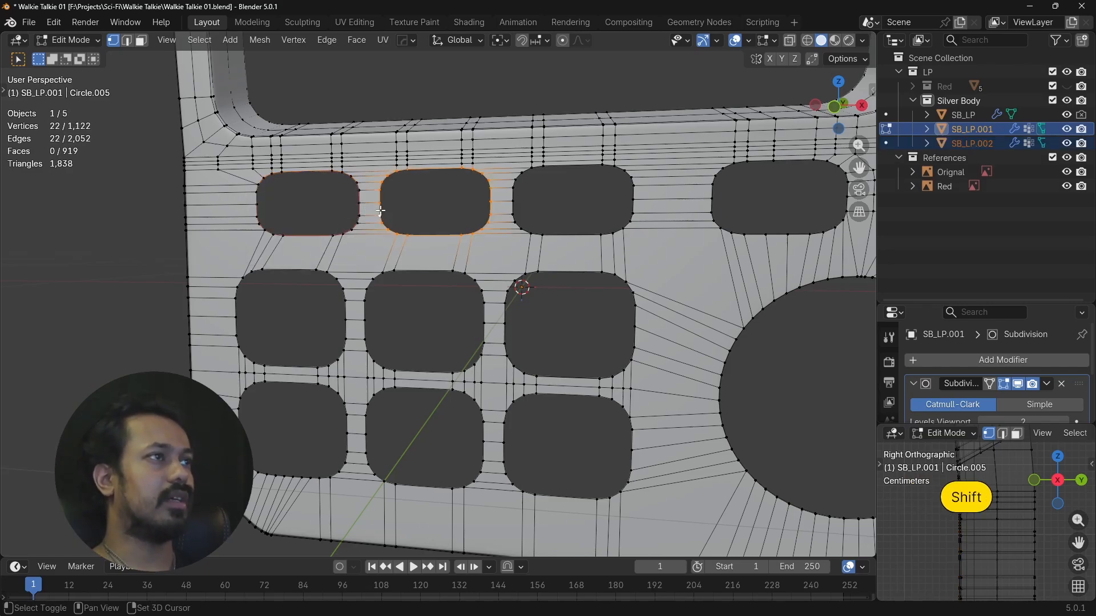
pyautogui.hotkey('shift', 'd')
pyautogui.rightClick(381, 211)
pyautogui.press('p')
pyautogui.click(380, 210)
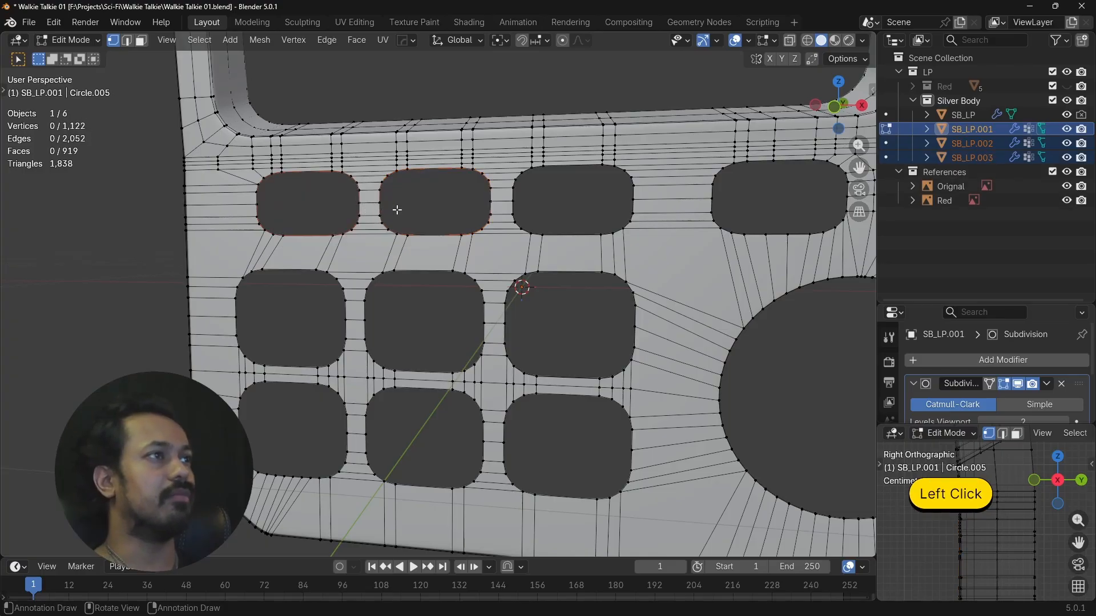
# Duplicate the third small opening's edge loop in place and separate the selection into its own object.
pyautogui.keyDown('alt'); pyautogui.click(512, 211); pyautogui.keyUp('alt')
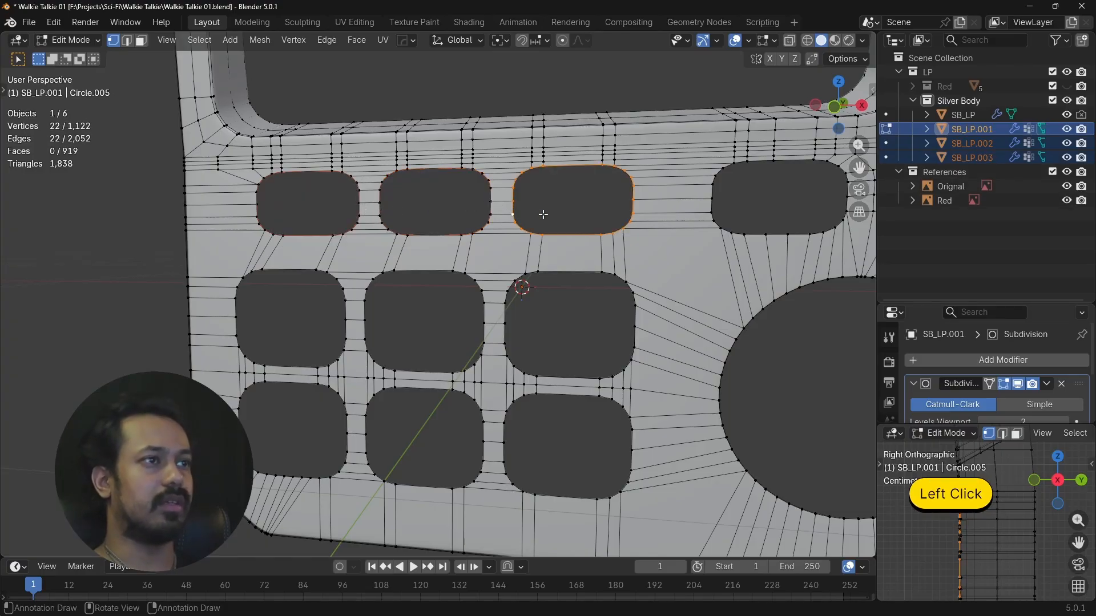
pyautogui.hotkey('shift', 'd')
pyautogui.rightClick(542, 214)
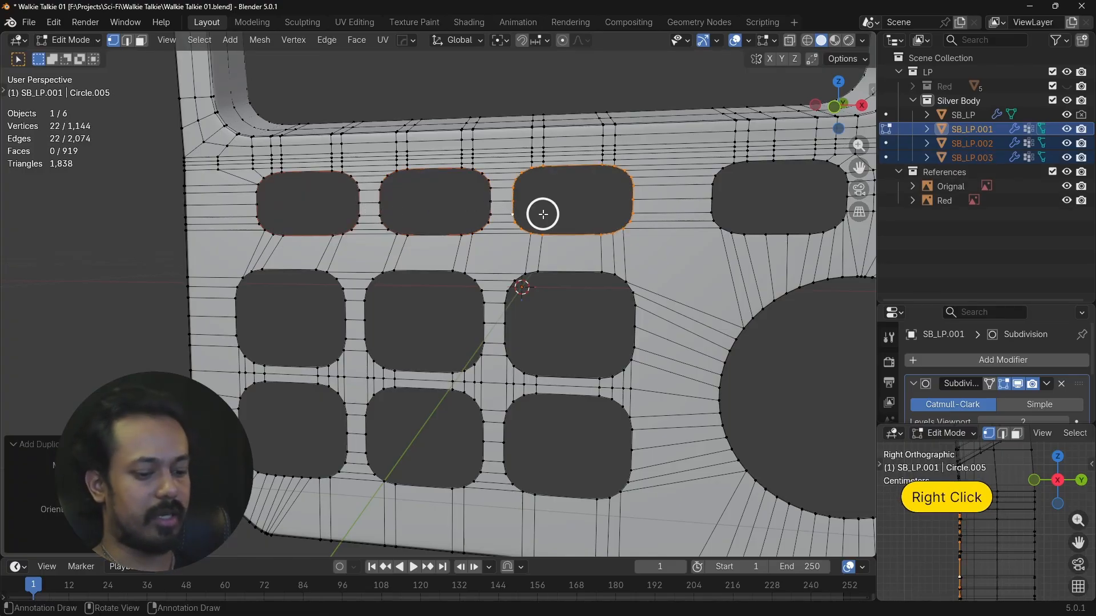
pyautogui.press('p')
pyautogui.click(542, 214)
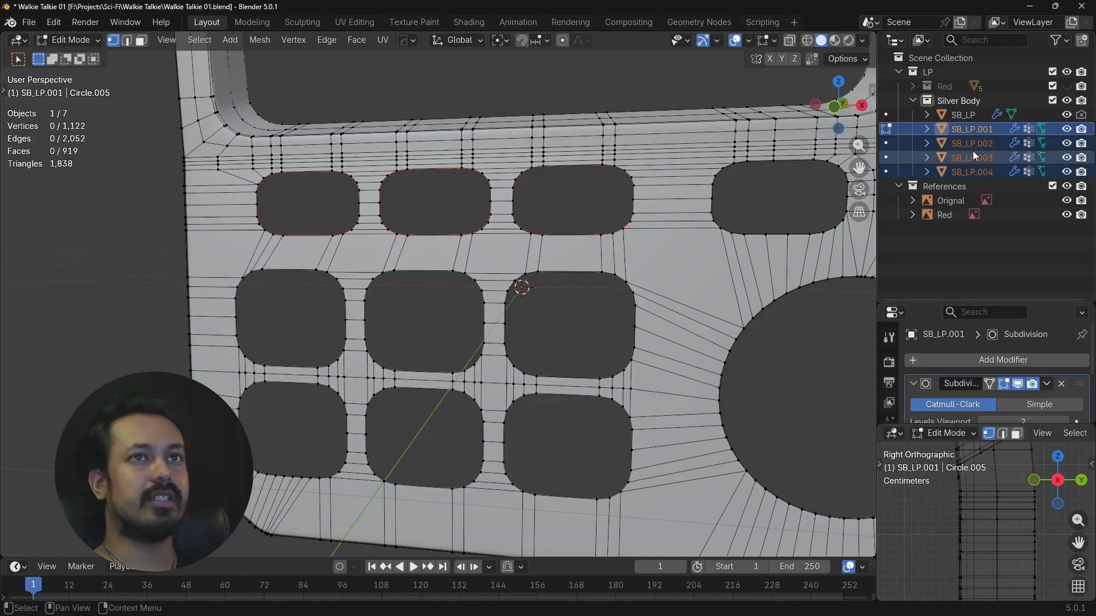
# Leave the body mesh and open the third small opening's loop, SB_LP.004, in Edit Mode from the front view.
pyautogui.click(959, 172)
pyautogui.press('Tab')
pyautogui.click(971, 172)
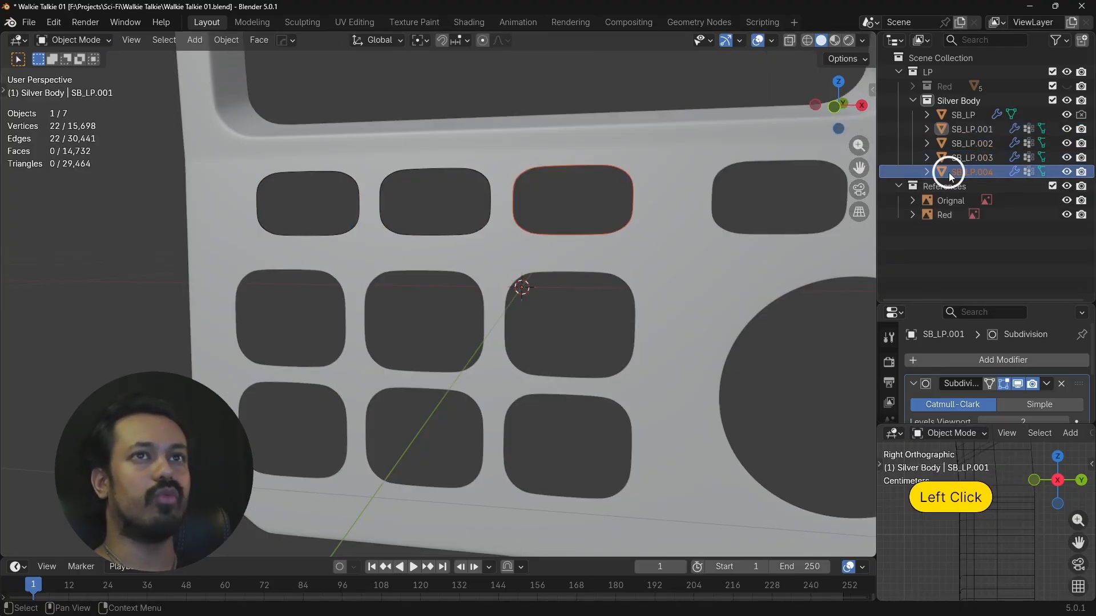
pyautogui.press('Tab')
pyautogui.press('KP_1')
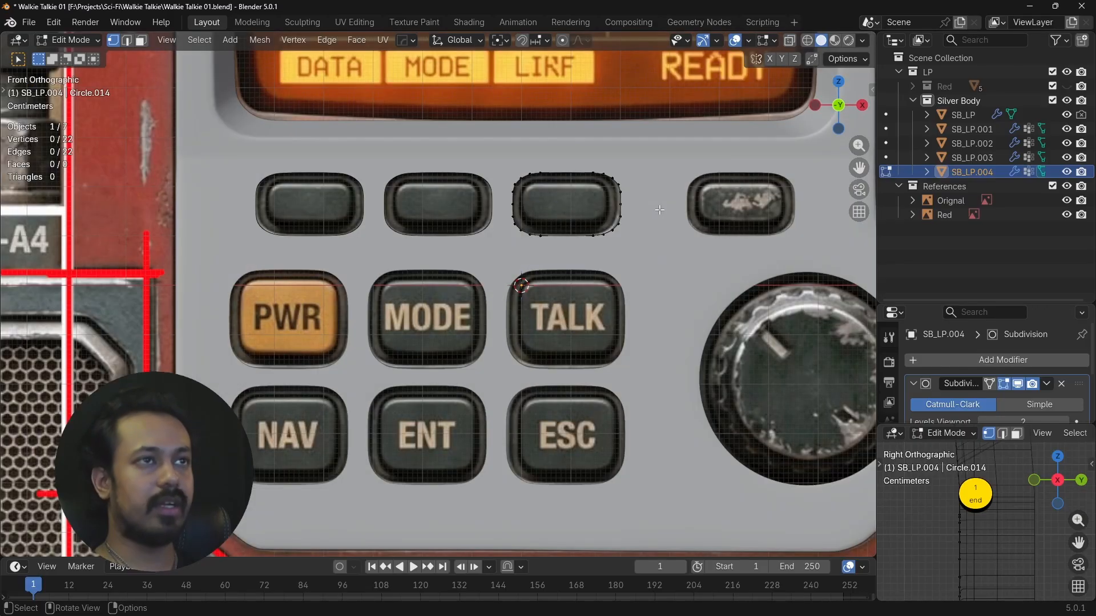
# Duplicate the whole SB_LP.004 loop and move the copy along X onto the fourth small button in the reference.
pyautogui.keyDown('shift'); pyautogui.moveTo(617, 240); pyautogui.dragTo(367, 330, button='middle'); pyautogui.keyUp('shift')
pyautogui.press('a')
pyautogui.scroll(4, 367, 329)
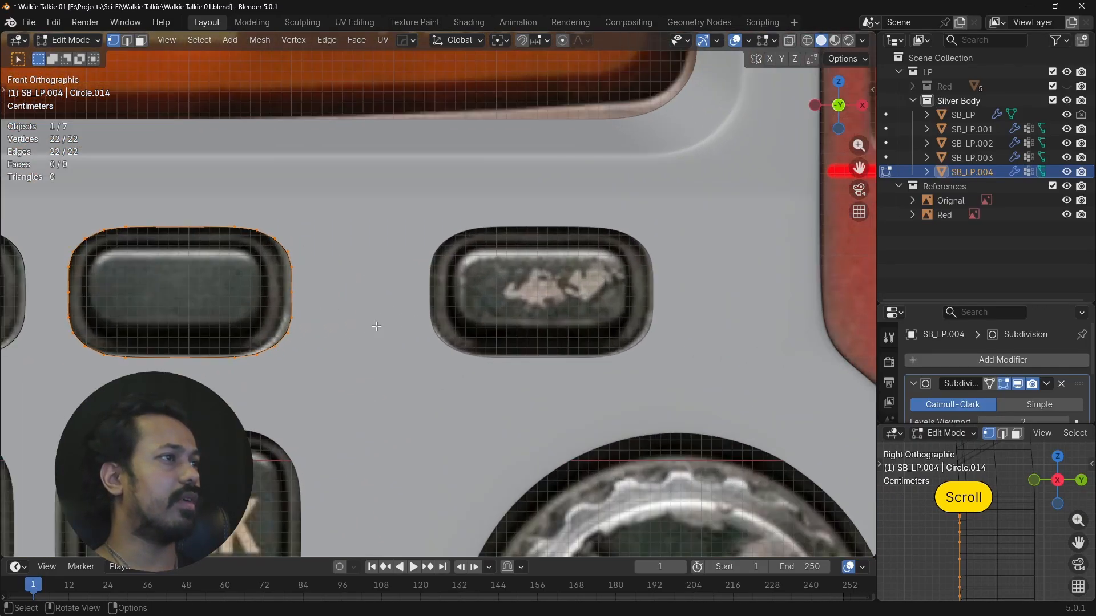
pyautogui.press('shift')
pyautogui.hotkey('shift', 'd')
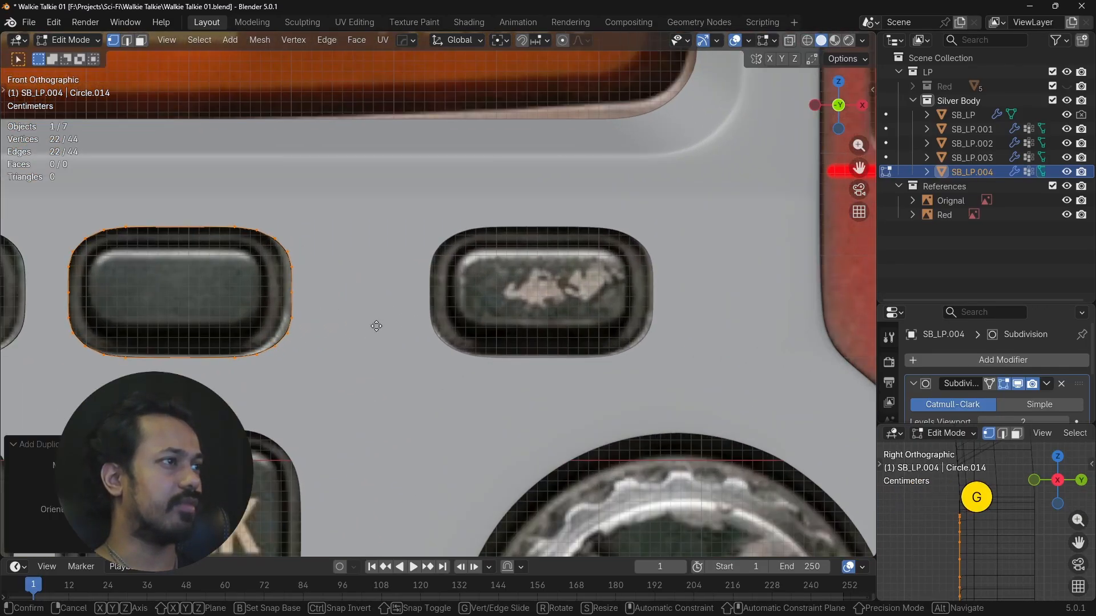
pyautogui.press('x')
pyautogui.press('shift')
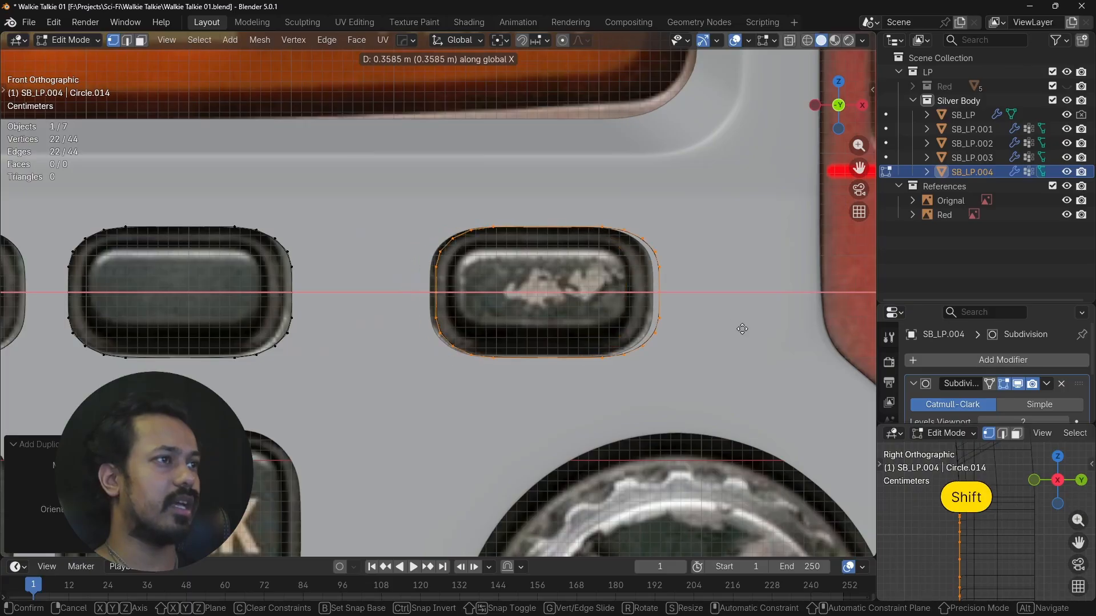
pyautogui.click(686, 334)
# Fine-tune the copied loop's position, nudging it slightly along X to fit the fourth button's rounded outline.
pyautogui.scroll(5, 387, 269)
pyautogui.keyDown('shift'); pyautogui.moveTo(386, 269); pyautogui.dragTo(384, 443, button='middle'); pyautogui.keyUp('shift')
pyautogui.press('z')
pyautogui.click(492, 296)
pyautogui.scroll(-4, 482, 299)
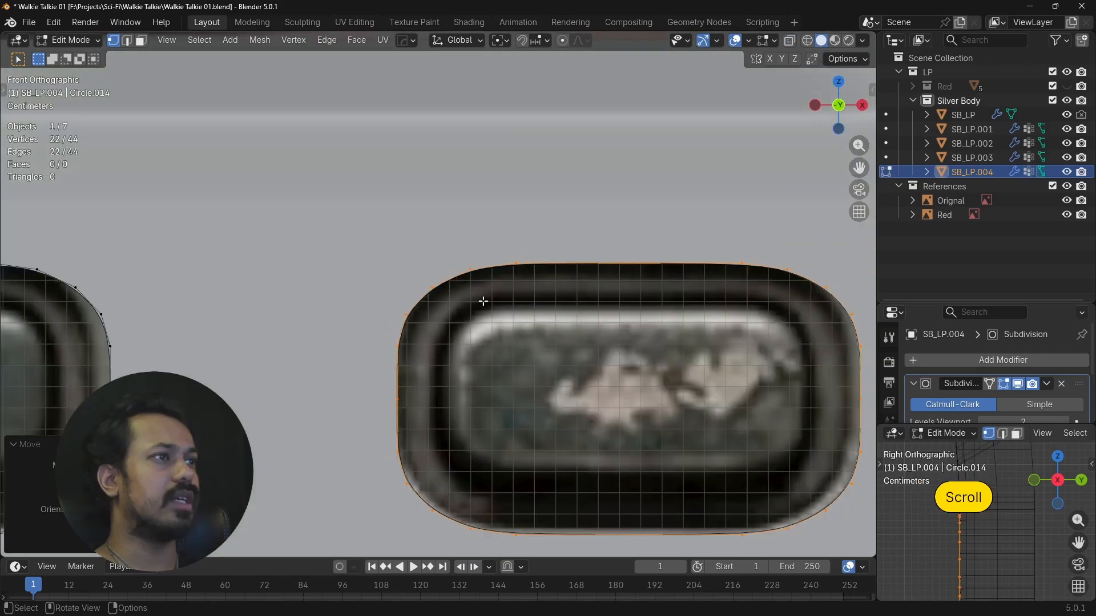
pyautogui.scroll(2, 599, 350)
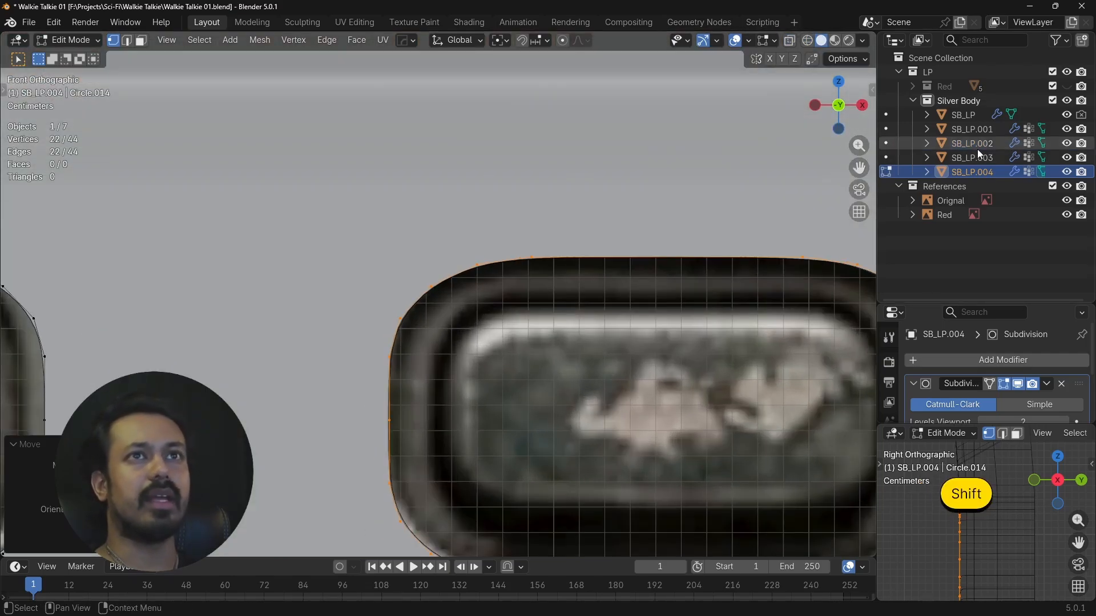
pyautogui.scroll(5, 459, 370)
pyautogui.scroll(2, 460, 369)
pyautogui.press('g')
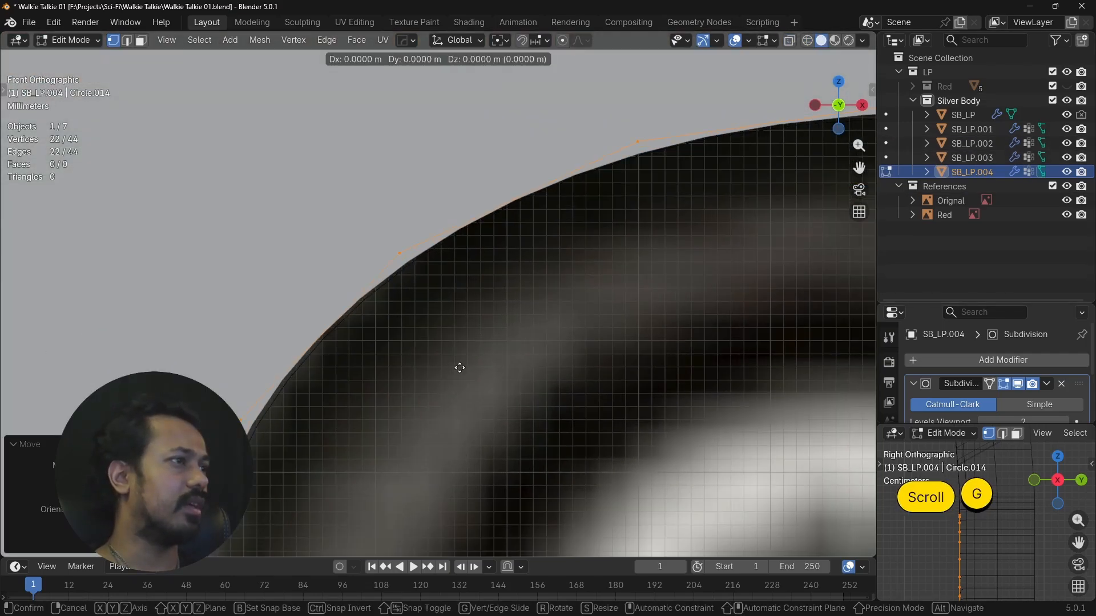
pyautogui.press('x')
pyautogui.rightClick(460, 368)
pyautogui.press('g')
pyautogui.press('x')
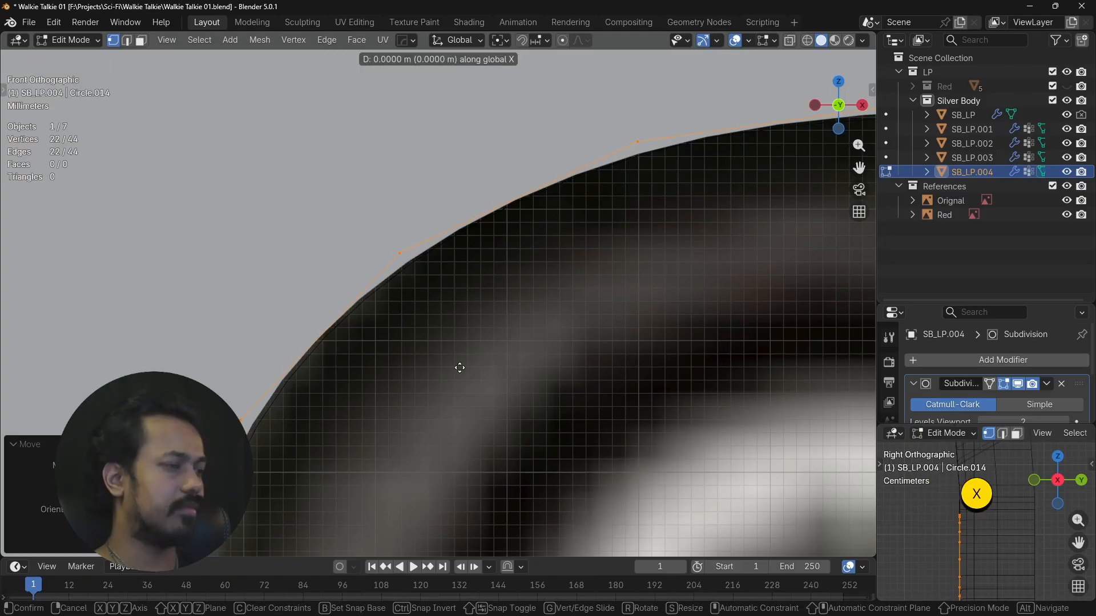
pyautogui.keyDown('shift'); pyautogui.click(404, 359); pyautogui.keyUp('shift')
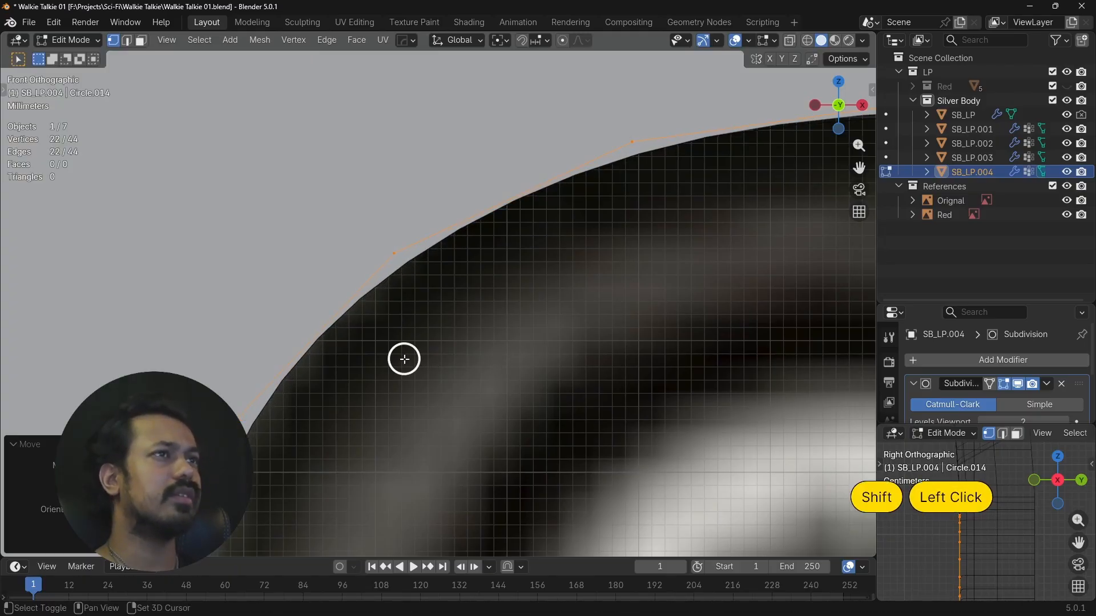
# Finish editing SB_LP.004 and reopen the body mesh SB_LP.001 in Edit Mode at an angled view of its openings.
pyautogui.scroll(-8, 406, 359)
pyautogui.scroll(-3, 411, 359)
pyautogui.press('Tab')
pyautogui.keyDown('shift'); pyautogui.moveTo(377, 373); pyautogui.dragTo(512, 300, button='middle'); pyautogui.keyUp('shift')
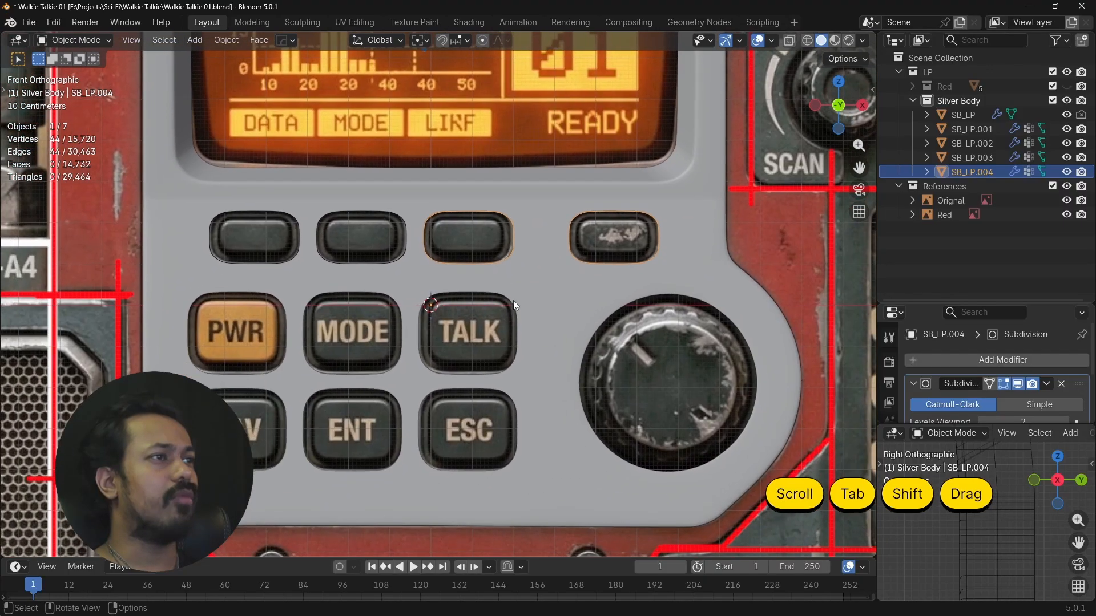
pyautogui.keyDown('alt'); pyautogui.moveTo(512, 301); pyautogui.dragTo(532, 262); pyautogui.keyUp('alt')
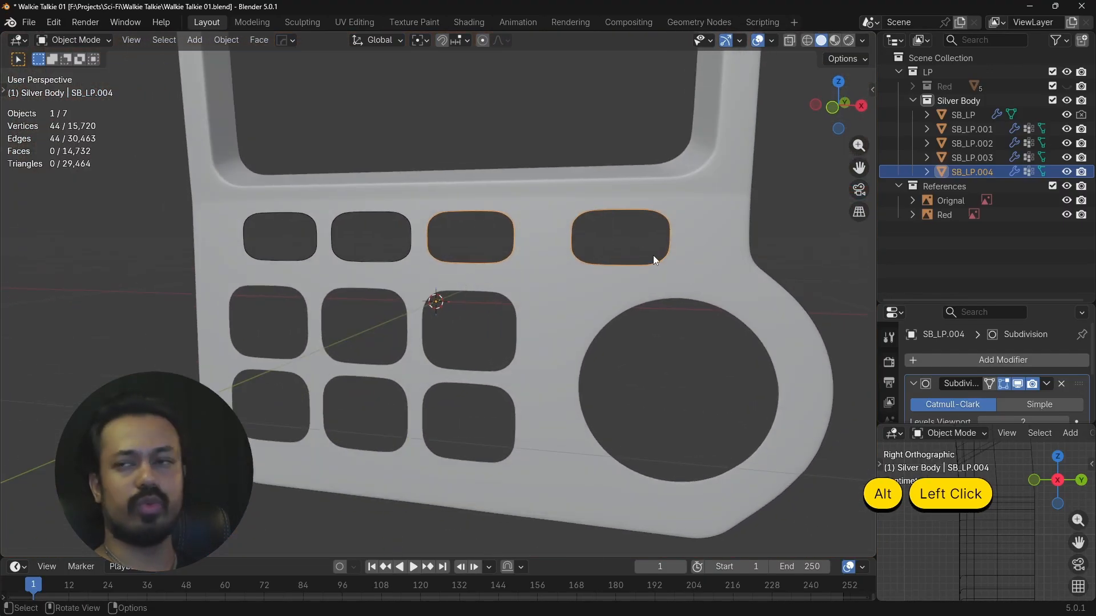
pyautogui.keyDown('shift'); pyautogui.moveTo(492, 265); pyautogui.dragTo(502, 255, button='middle'); pyautogui.keyUp('shift')
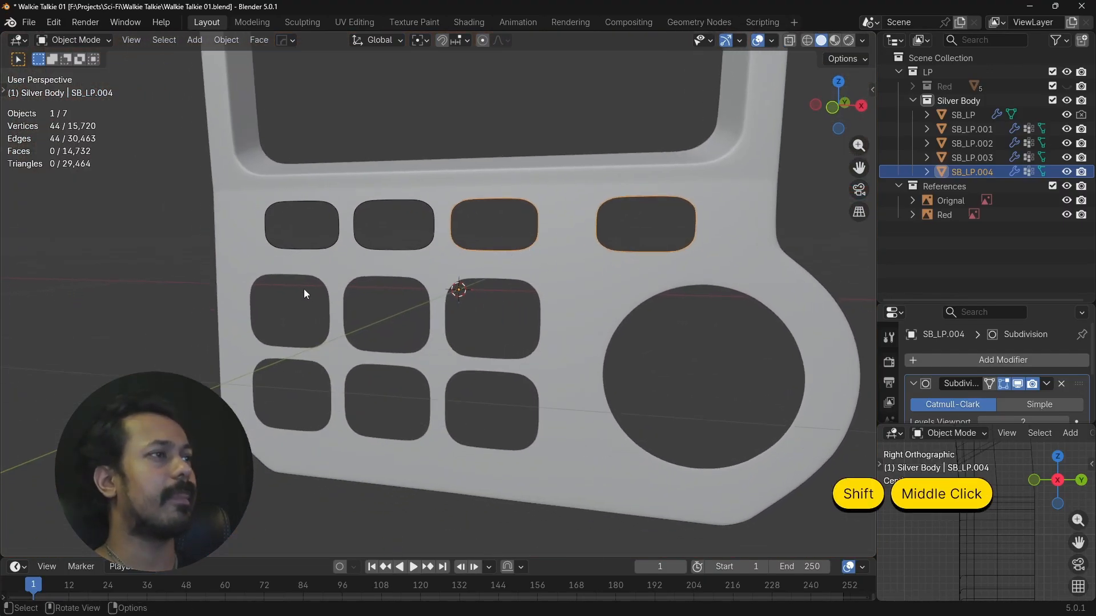
pyautogui.click(320, 268)
pyautogui.press('Tab')
pyautogui.scroll(3, 308, 283)
# Duplicate only the PWR opening's edge loop in place and separate the selection into its own object.
pyautogui.keyDown('alt'); pyautogui.click(284, 296); pyautogui.keyUp('alt')
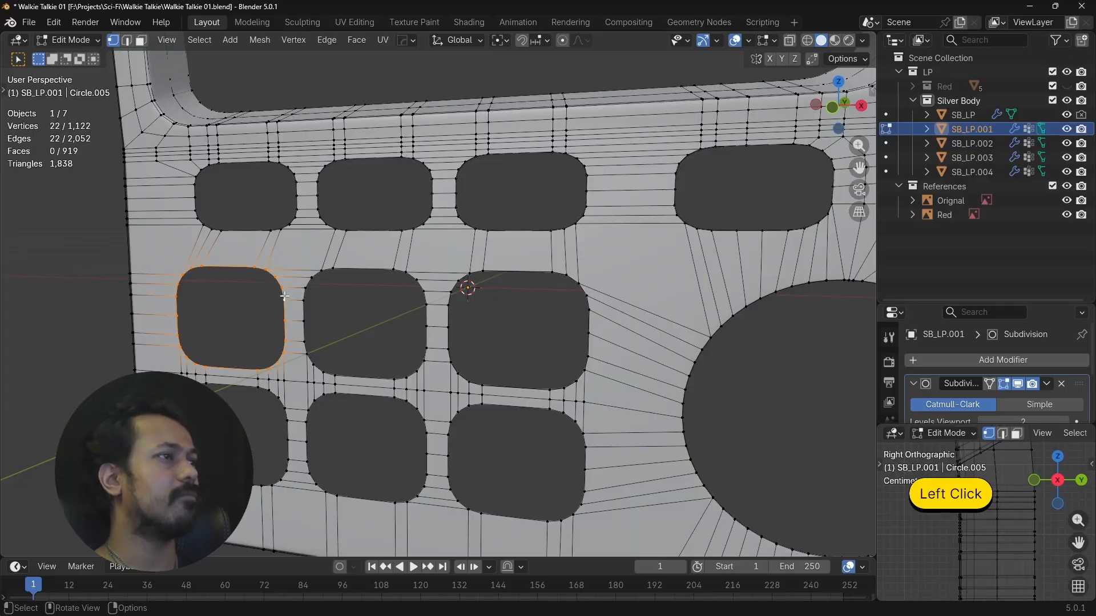
pyautogui.keyDown('shift'); pyautogui.moveTo(291, 259); pyautogui.dragTo(436, 381); pyautogui.keyUp('shift')
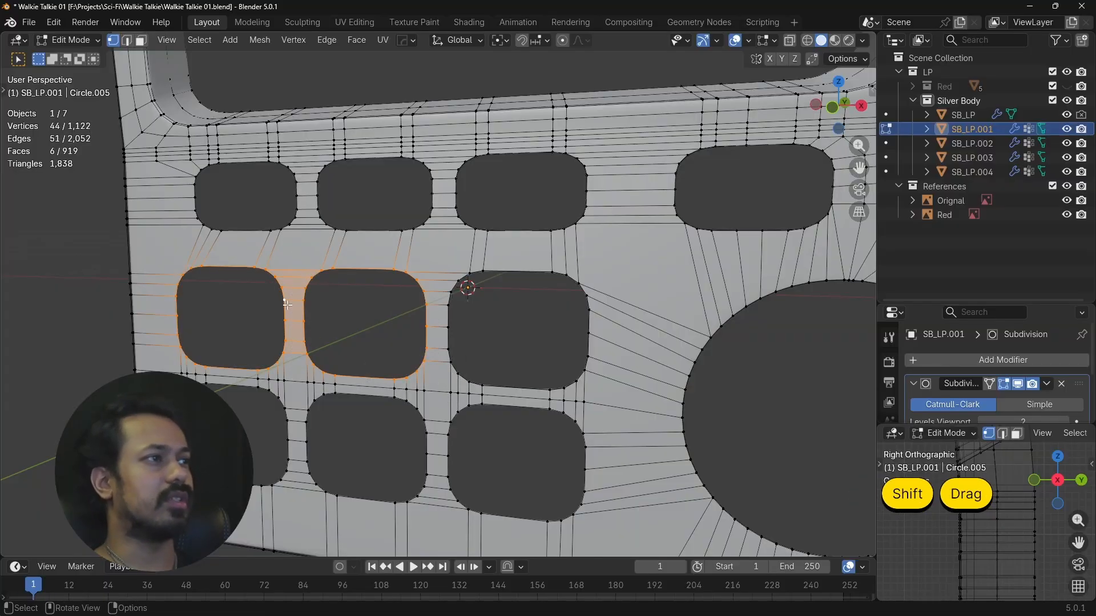
pyautogui.doubleClick(276, 286)
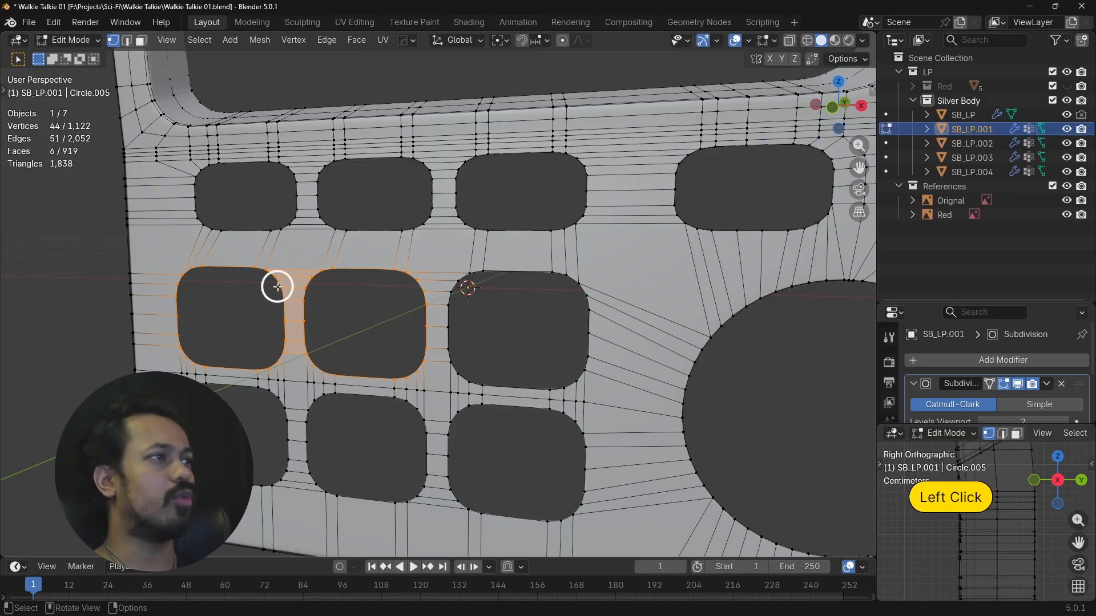
pyautogui.hotkey('shift', 'd')
pyautogui.rightClick(297, 303)
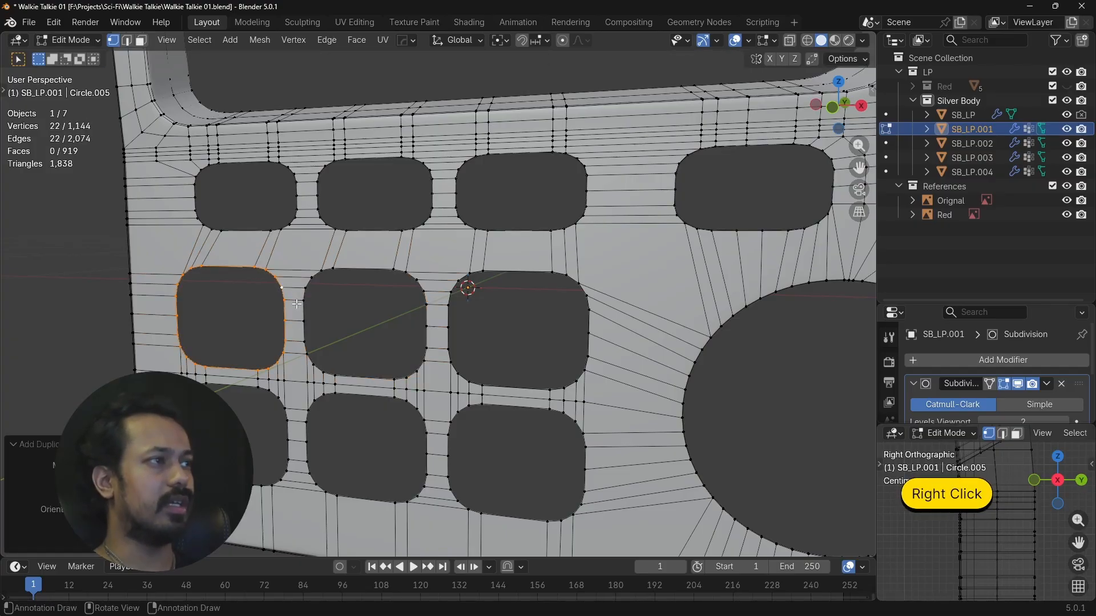
pyautogui.press('p')
pyautogui.click(317, 298)
# Duplicate the MODE opening's edge loop in place and separate the selection into its own object.
pyautogui.doubleClick(310, 285)
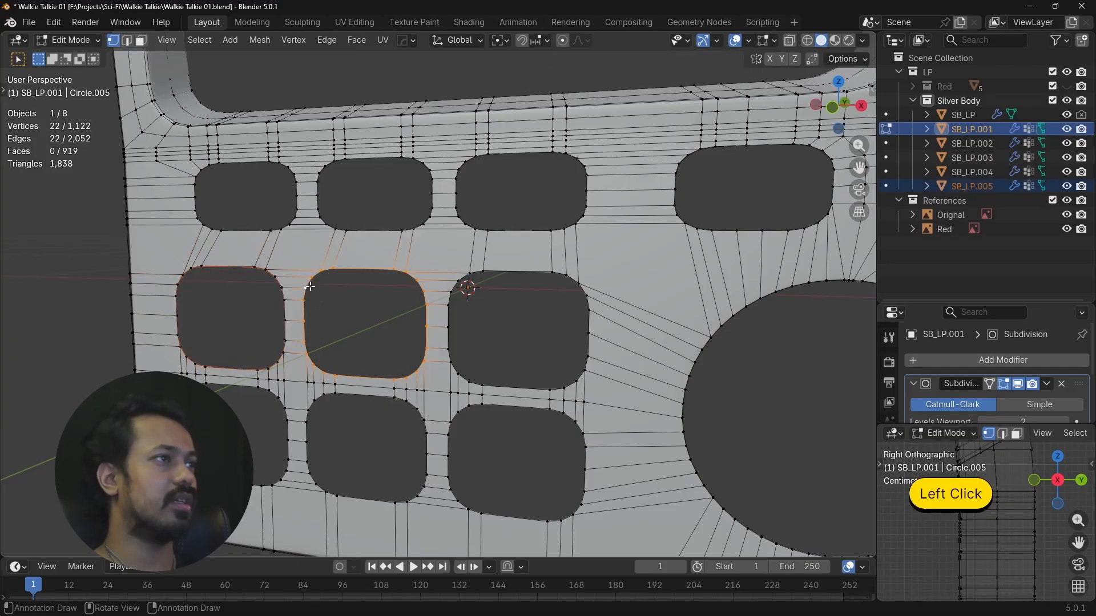
pyautogui.hotkey('shift', 'd')
pyautogui.rightClick(310, 286)
pyautogui.press('p')
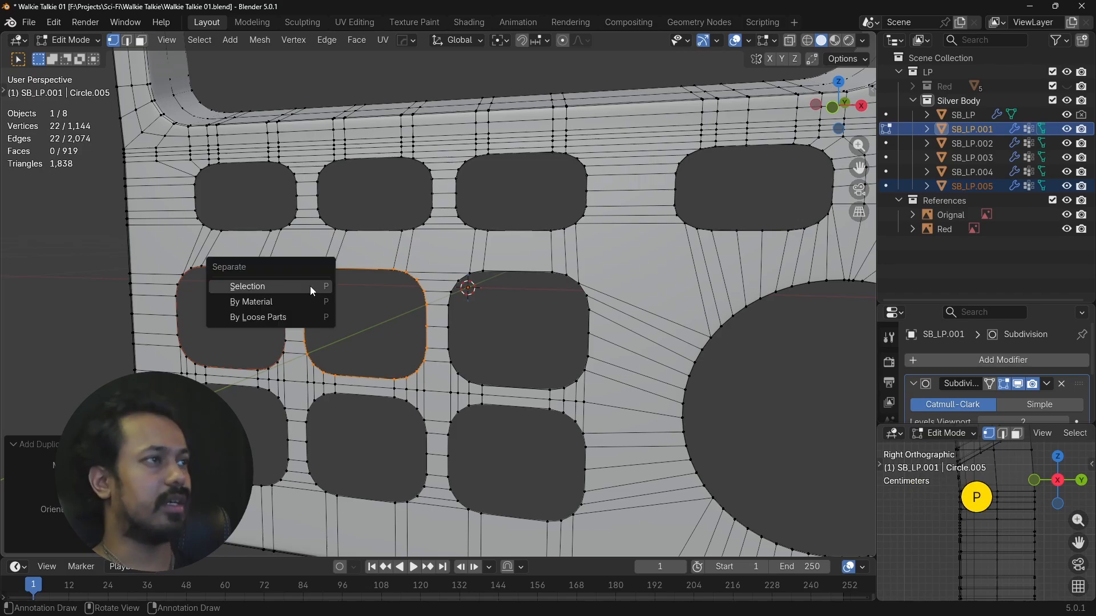
pyautogui.click(310, 286)
# Duplicate the TALK opening's edge loop in place and separate the selection into its own object.
pyautogui.doubleClick(452, 296)
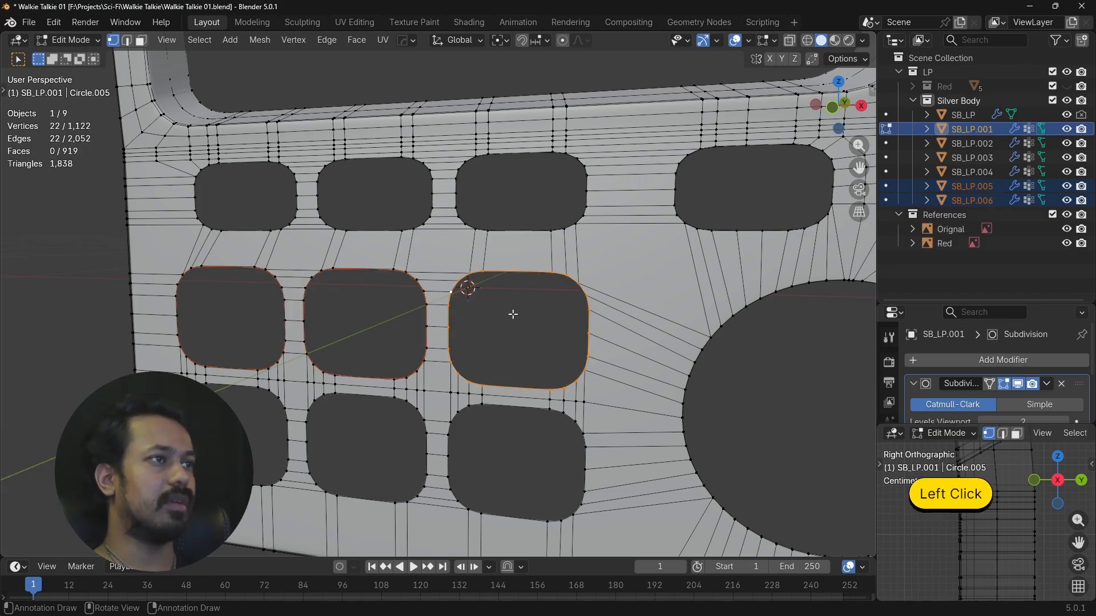
pyautogui.hotkey('shift', 'd')
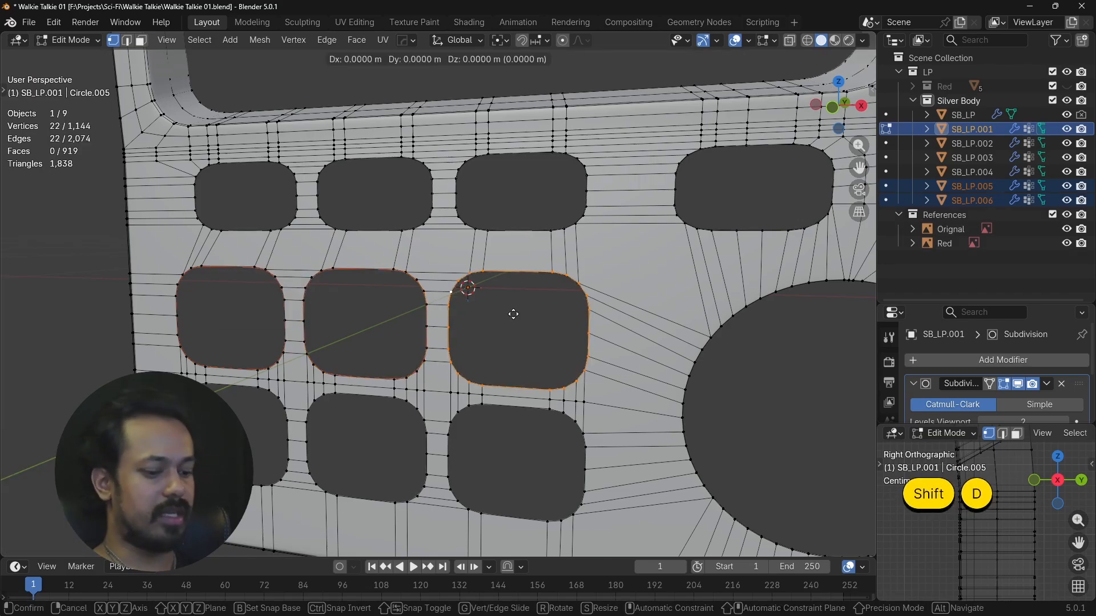
pyautogui.rightClick(513, 314)
pyautogui.press('p')
pyautogui.click(513, 314)
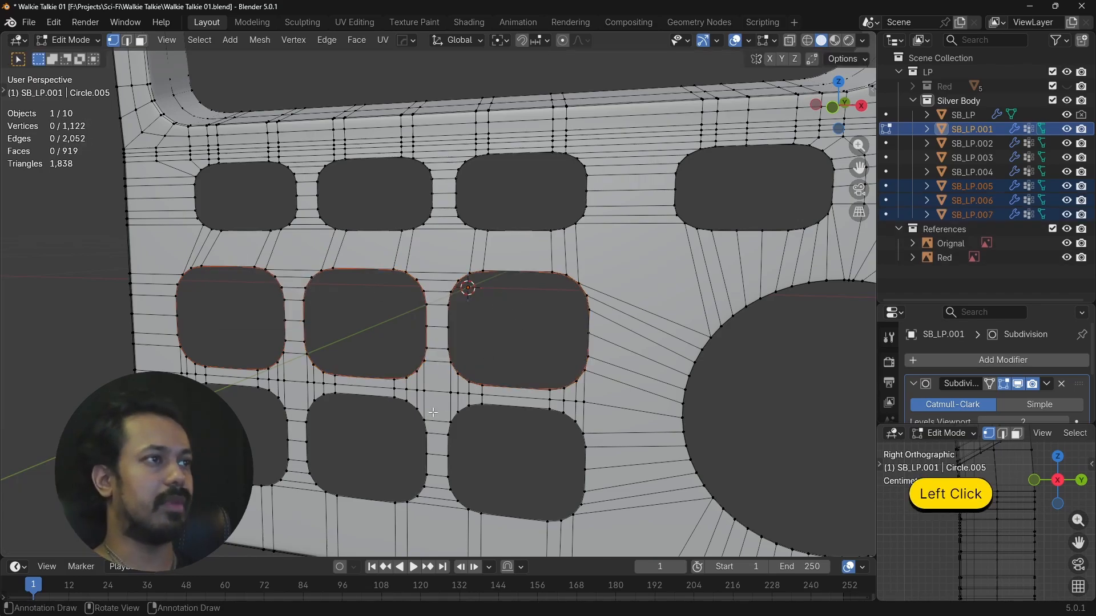
# Leave the body mesh and open the PWR outline object SB_LP.005 in Edit Mode.
pyautogui.doubleClick(282, 405)
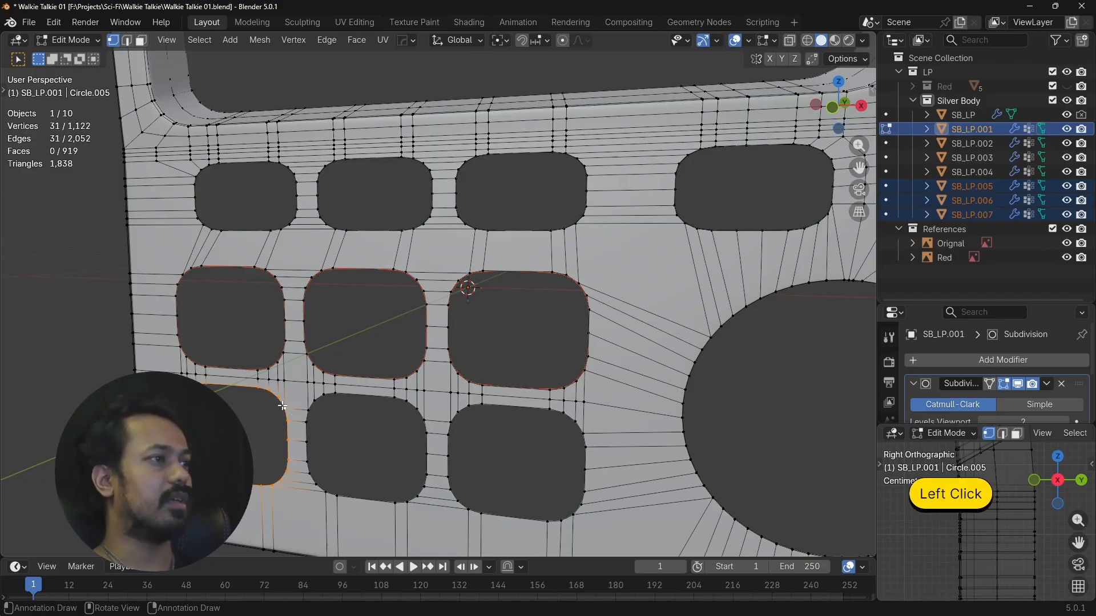
pyautogui.press('Tab')
pyautogui.click(269, 364)
pyautogui.press('Tab')
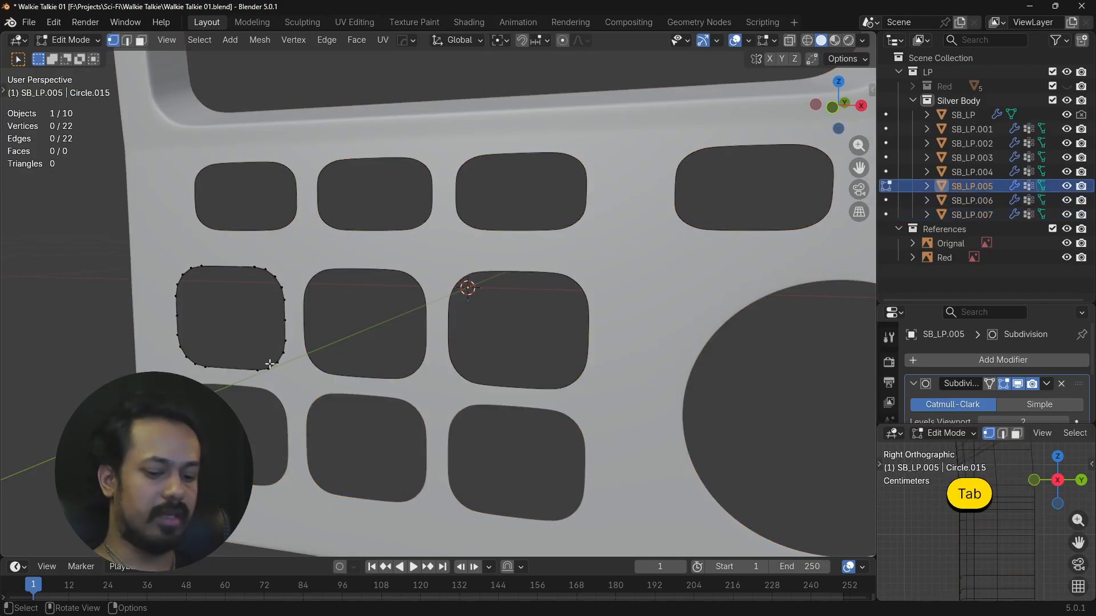
# Duplicate the whole PWR outline loop in the front view and move the copy down about 0.235 m along Z over the NAV button.
pyautogui.press('KP_1')
pyautogui.press('a')
pyautogui.keyDown('shift'); pyautogui.moveTo(269, 364); pyautogui.dragTo(347, 325, button='middle'); pyautogui.keyUp('shift')
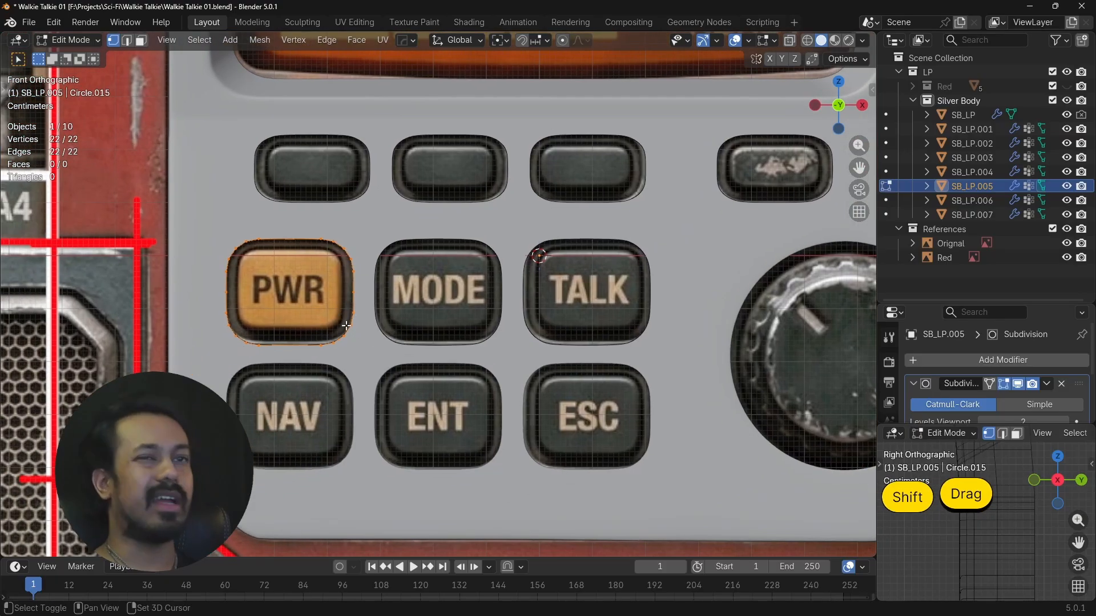
pyautogui.keyDown('shift'); pyautogui.moveTo(298, 371); pyautogui.dragTo(377, 347, button='middle'); pyautogui.keyUp('shift')
pyautogui.scroll(5, 342, 331)
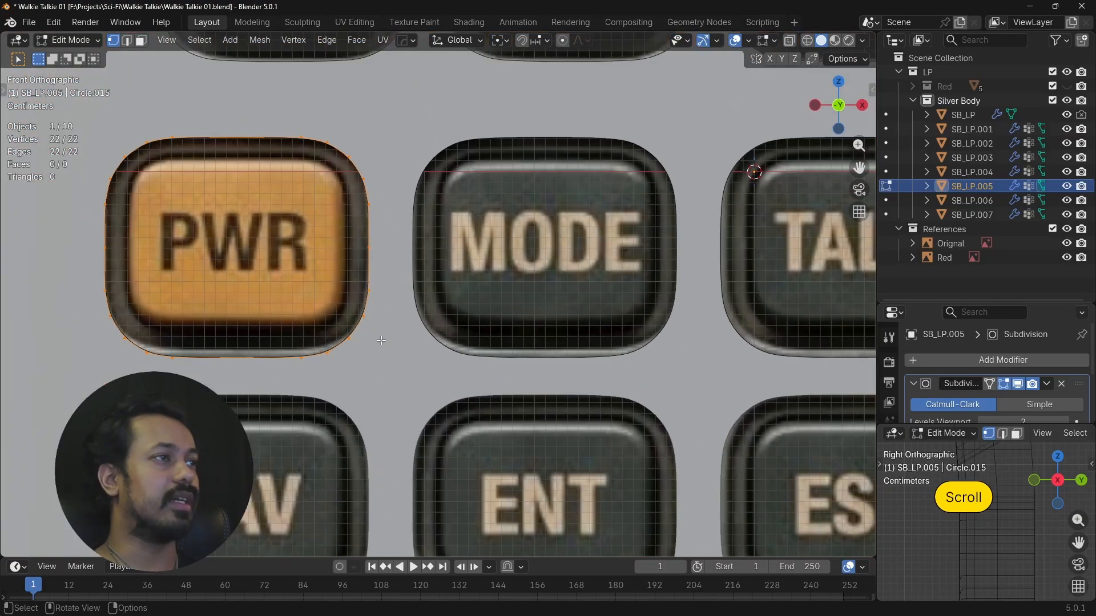
pyautogui.keyDown('shift'); pyautogui.moveTo(281, 320); pyautogui.dragTo(442, 230, button='middle'); pyautogui.keyUp('shift')
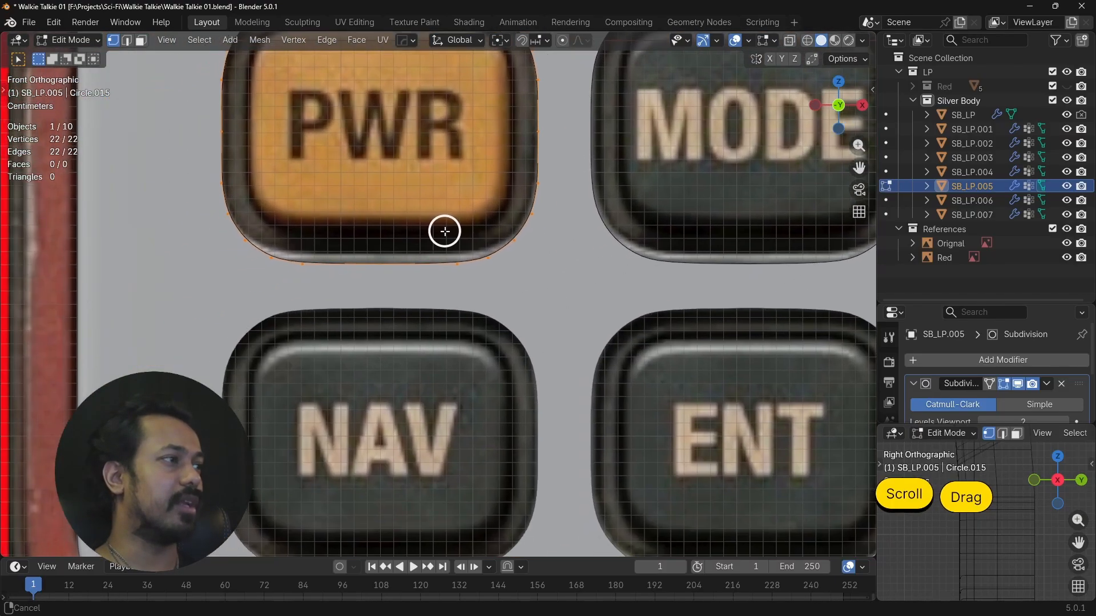
pyautogui.hotkey('shift', 'd')
pyautogui.rightClick(413, 251)
pyautogui.press('g')
pyautogui.press('z')
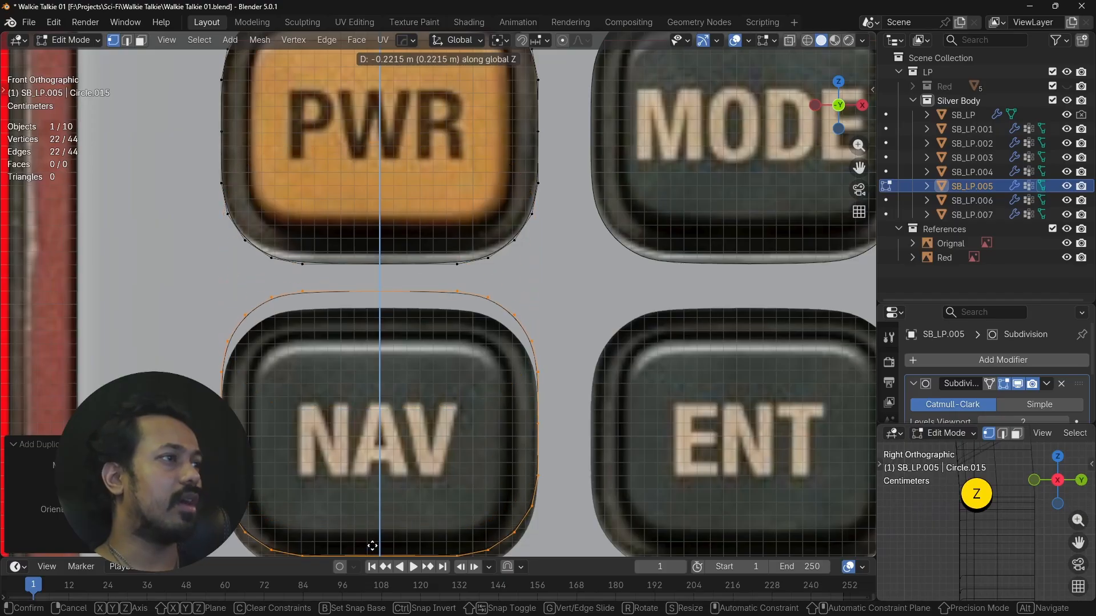
pyautogui.press('shift')
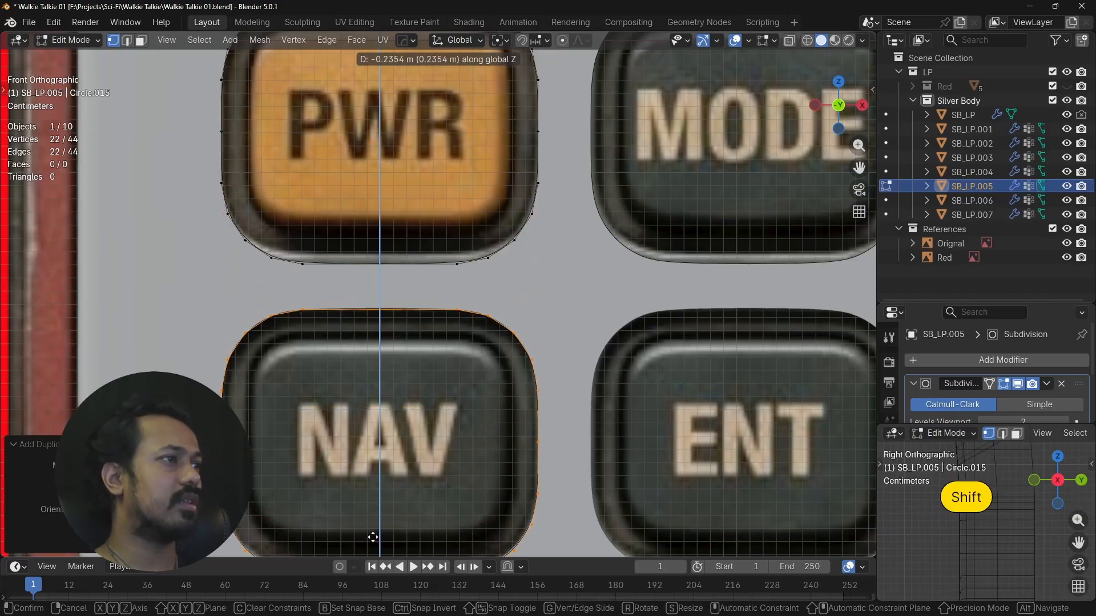
pyautogui.click(354, 435)
# Fine-tune the copied loop's height along Z so it matches the lower edge of the NAV opening.
pyautogui.scroll(4, 381, 337)
pyautogui.keyDown('shift'); pyautogui.moveTo(382, 337); pyautogui.dragTo(594, 512, button='middle'); pyautogui.keyUp('shift')
pyautogui.scroll(3, 572, 547)
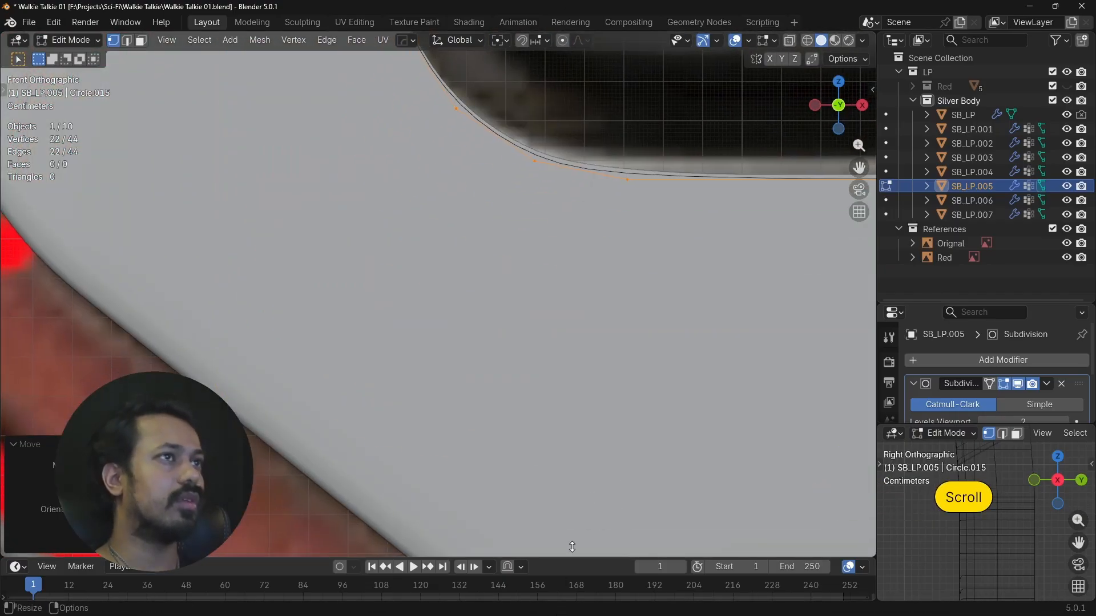
pyautogui.keyDown('shift'); pyautogui.moveTo(572, 547); pyautogui.dragTo(607, 281, button='middle'); pyautogui.keyUp('shift')
pyautogui.scroll(3, 607, 281)
pyautogui.press('g')
pyautogui.press('z')
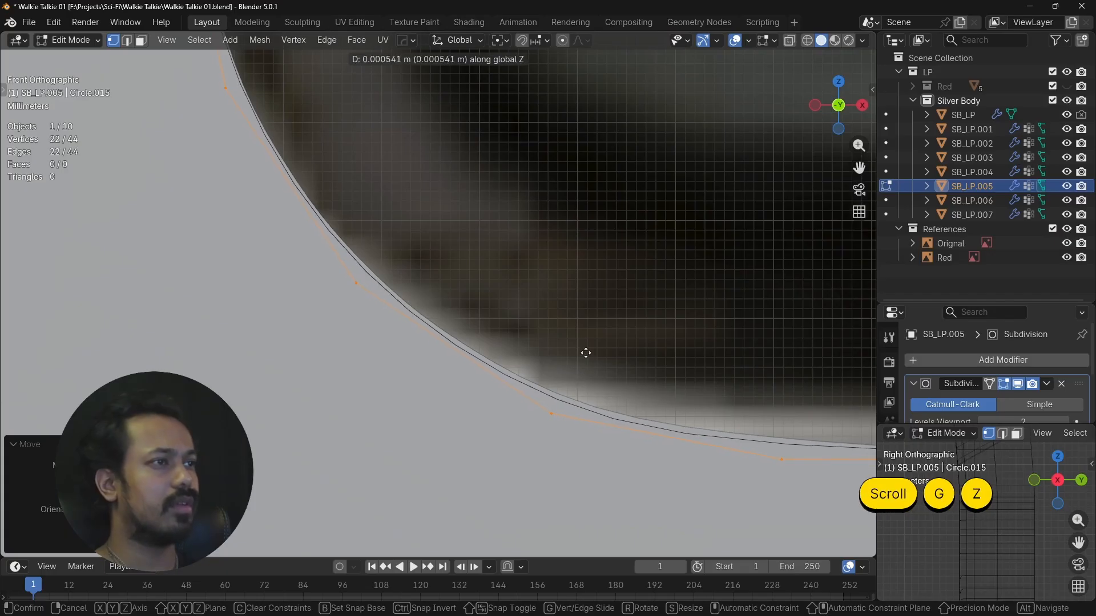
pyautogui.click(591, 302)
pyautogui.scroll(-8, 590, 301)
pyautogui.keyDown('shift'); pyautogui.moveTo(590, 301); pyautogui.dragTo(372, 417, button='middle'); pyautogui.keyUp('shift')
# Reopen the body mesh SB_LP.001, duplicate the ENT opening's edge loop in place and separate the selection into its own object.
pyautogui.press('Tab')
pyautogui.press('Tab')
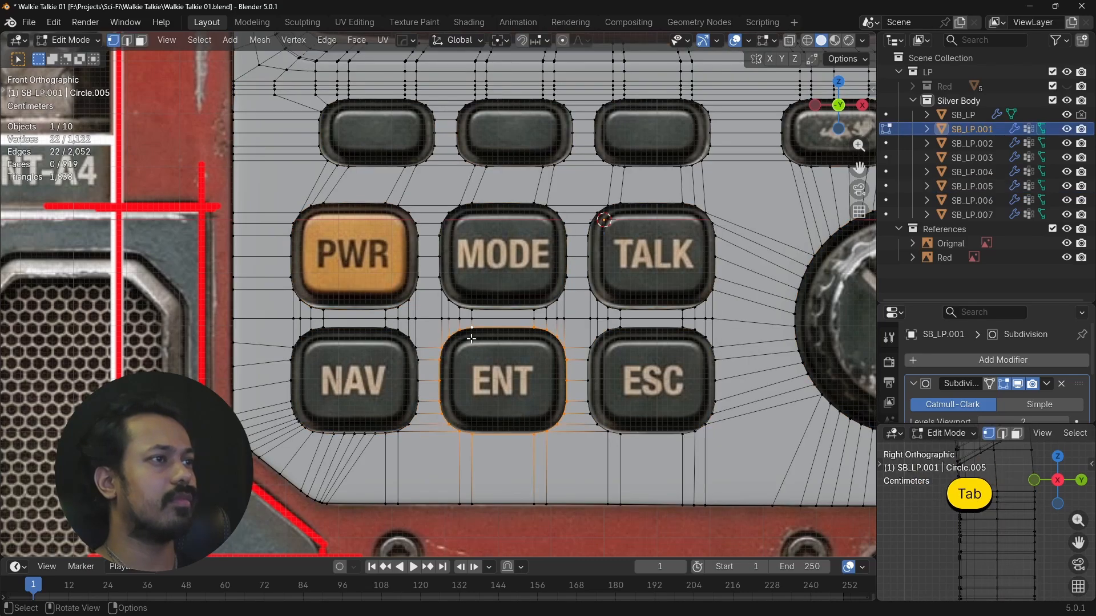
pyautogui.click(481, 330)
pyautogui.hotkey('shift', 'd')
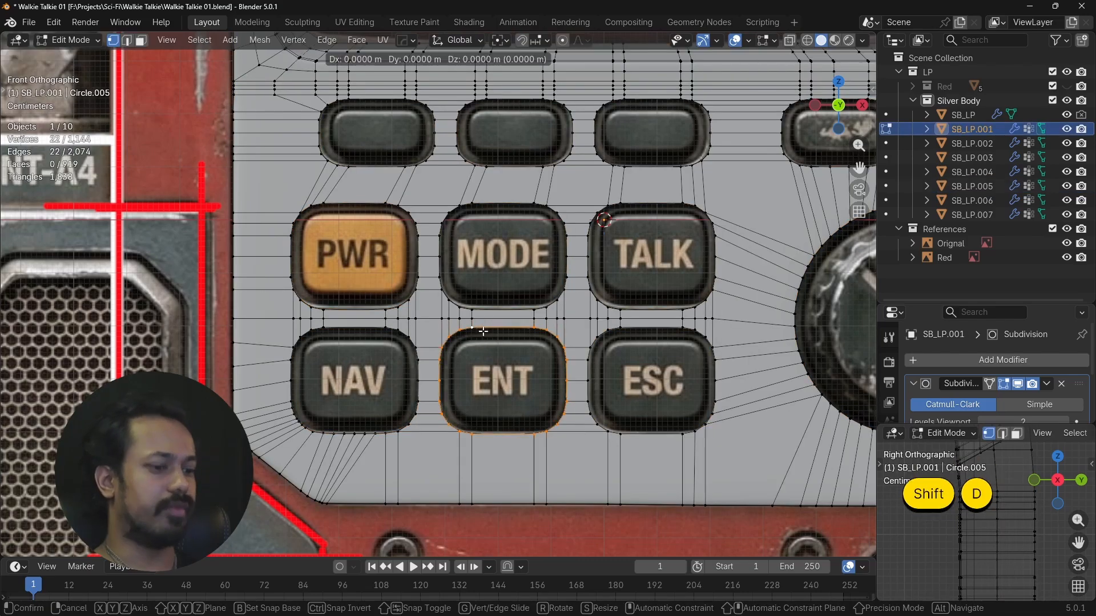
pyautogui.rightClick(483, 331)
pyautogui.press('p')
pyautogui.click(483, 331)
pyautogui.keyDown('shift'); pyautogui.moveTo(580, 378); pyautogui.dragTo(442, 377, button='middle'); pyautogui.keyUp('shift')
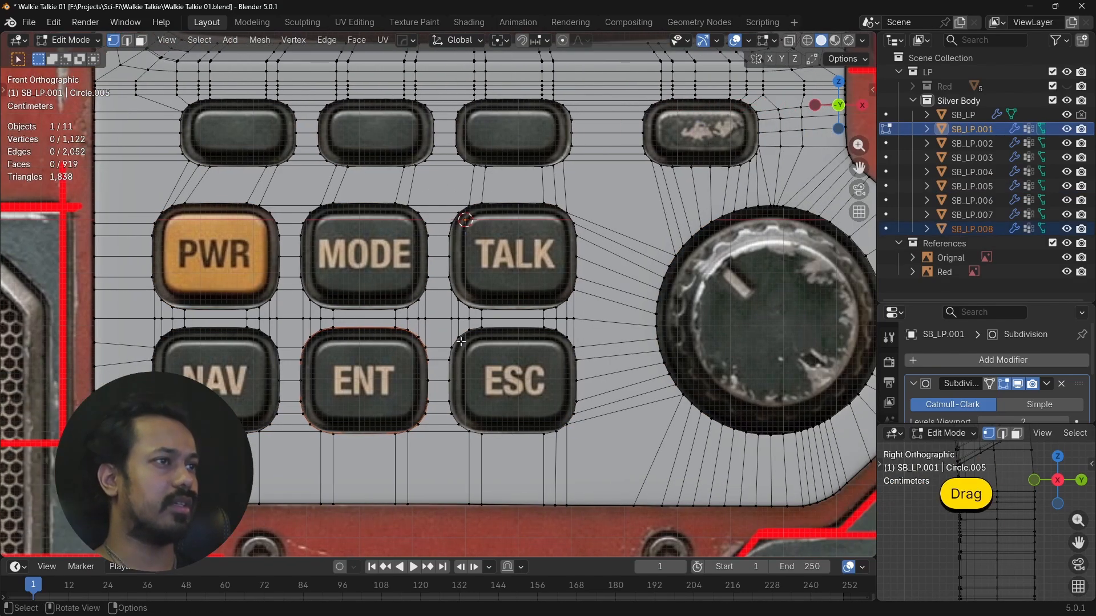
# Duplicate the ESC opening's edge loop in place and separate the selection into its own object.
pyautogui.click(489, 330)
pyautogui.hotkey('shift', 'd')
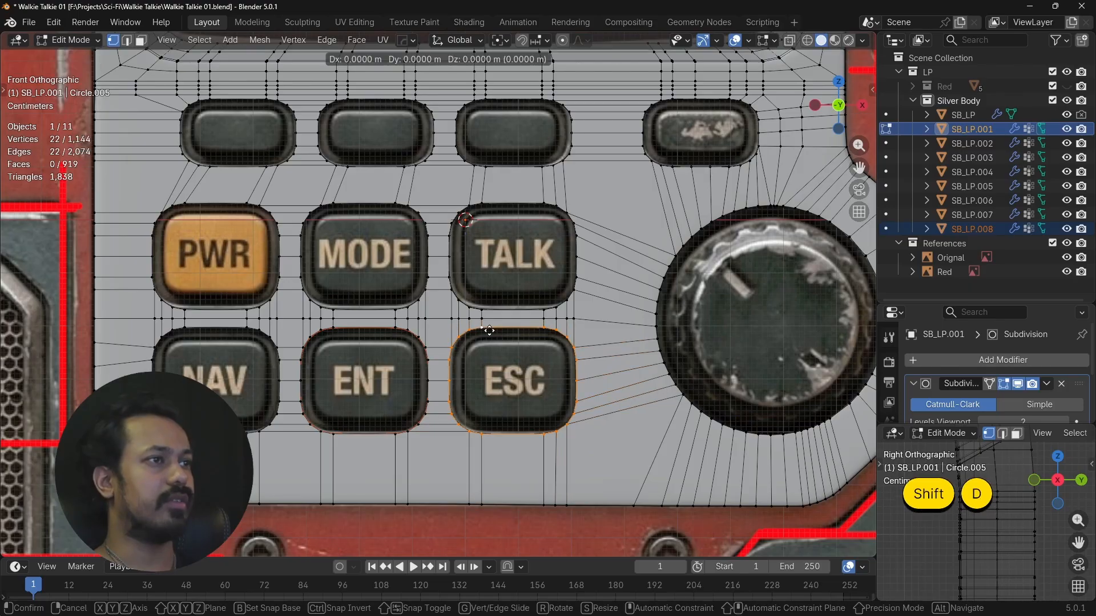
pyautogui.rightClick(489, 331)
pyautogui.press('p')
pyautogui.click(490, 332)
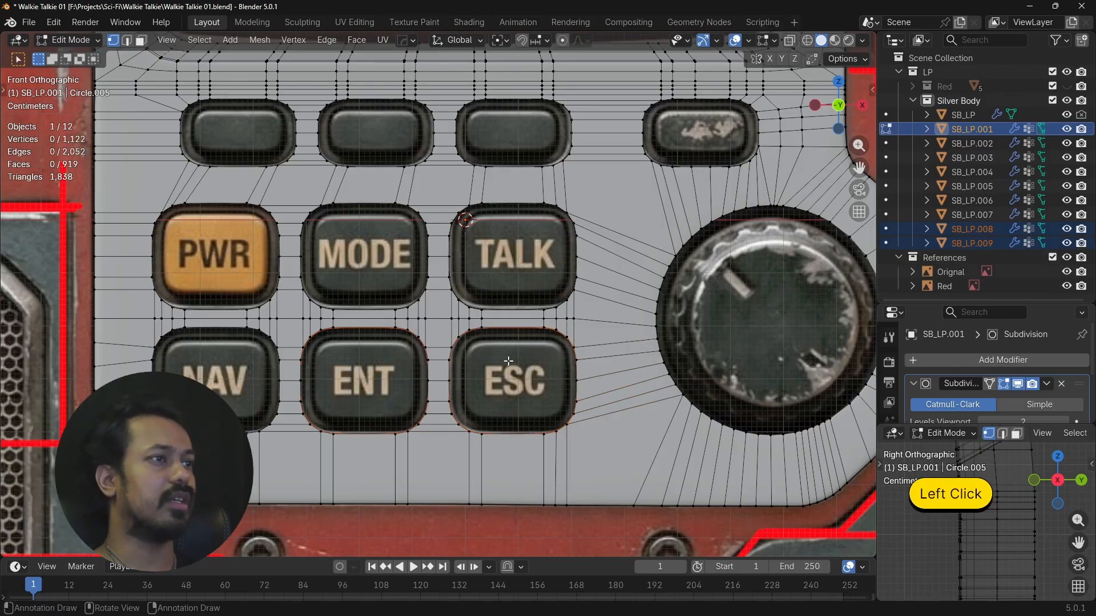
# Finish editing the body and join the outline objects SB_LP.002 through SB_LP.009 into one object.
pyautogui.press('Tab')
pyautogui.press('a')
pyautogui.keyDown('shift'); pyautogui.moveTo(452, 331); pyautogui.dragTo(446, 347, button='middle'); pyautogui.keyUp('shift')
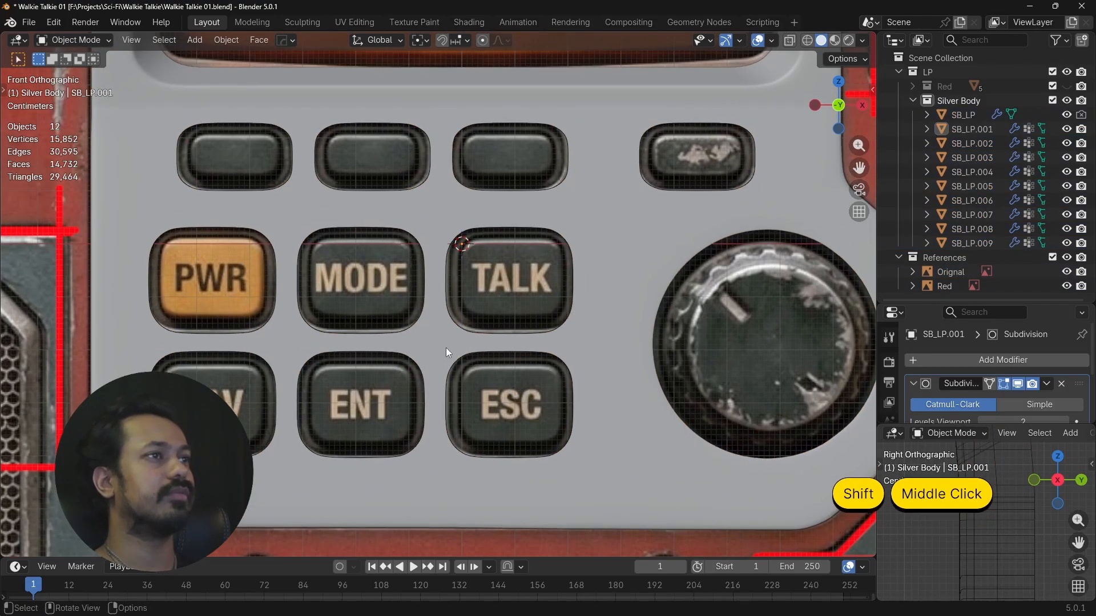
pyautogui.keyDown('alt'); pyautogui.moveTo(447, 347); pyautogui.dragTo(498, 318); pyautogui.keyUp('alt')
pyautogui.click(978, 143)
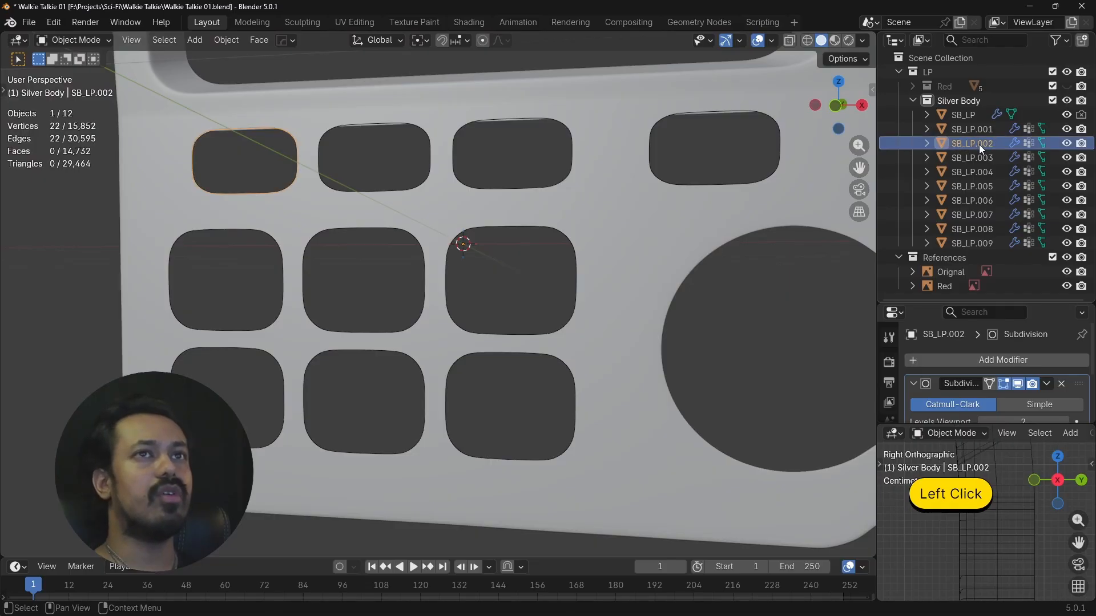
pyautogui.click(977, 135)
pyautogui.click(975, 145)
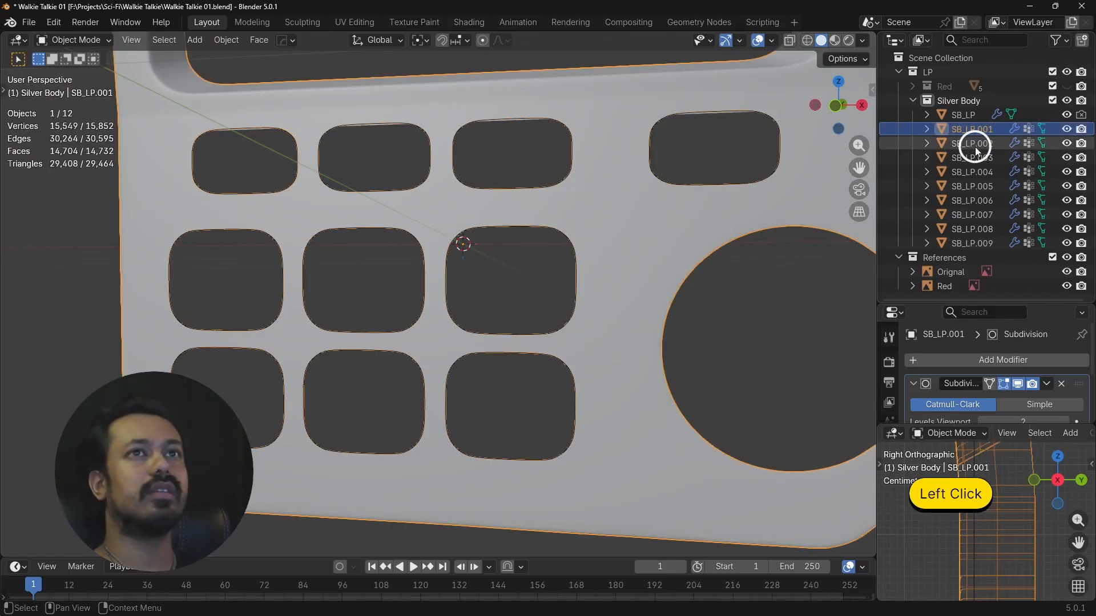
pyautogui.keyDown('shift'); pyautogui.click(967, 239); pyautogui.keyUp('shift')
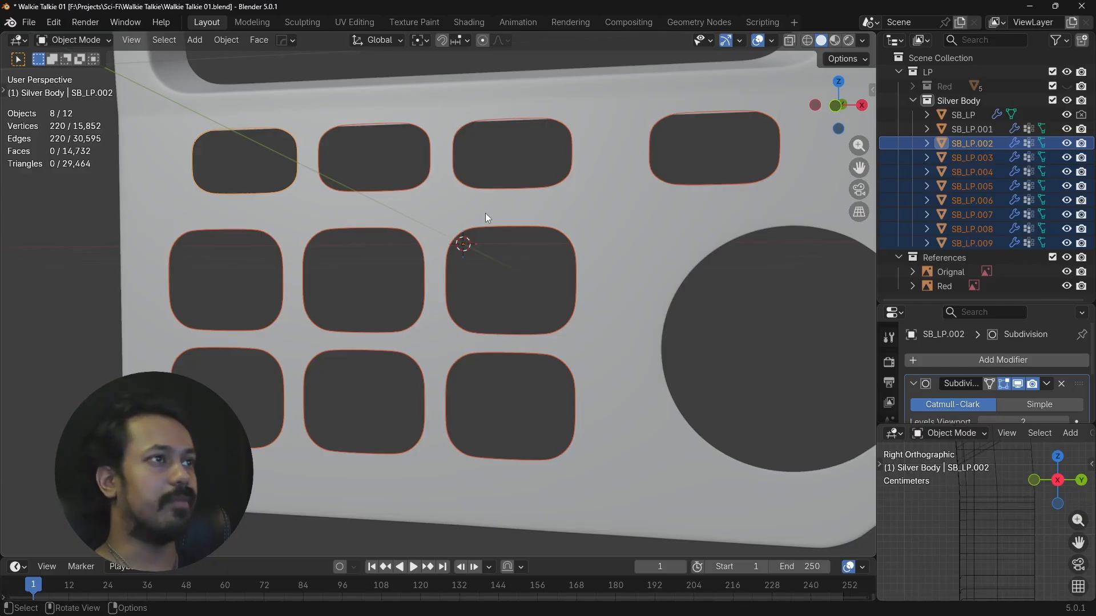
pyautogui.hotkey('ctrl', 'j')
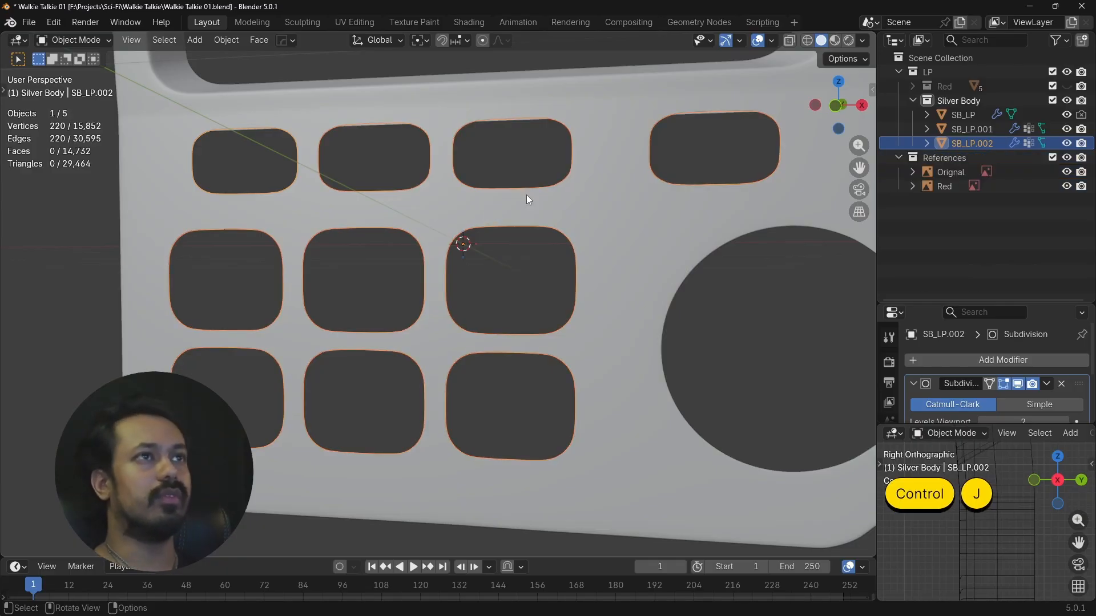
# Select all geometry of the joined outline object in Edit Mode, return to Object Mode and rename the object Buttons.
pyautogui.press('Tab')
pyautogui.press('a')
pyautogui.press('Tab')
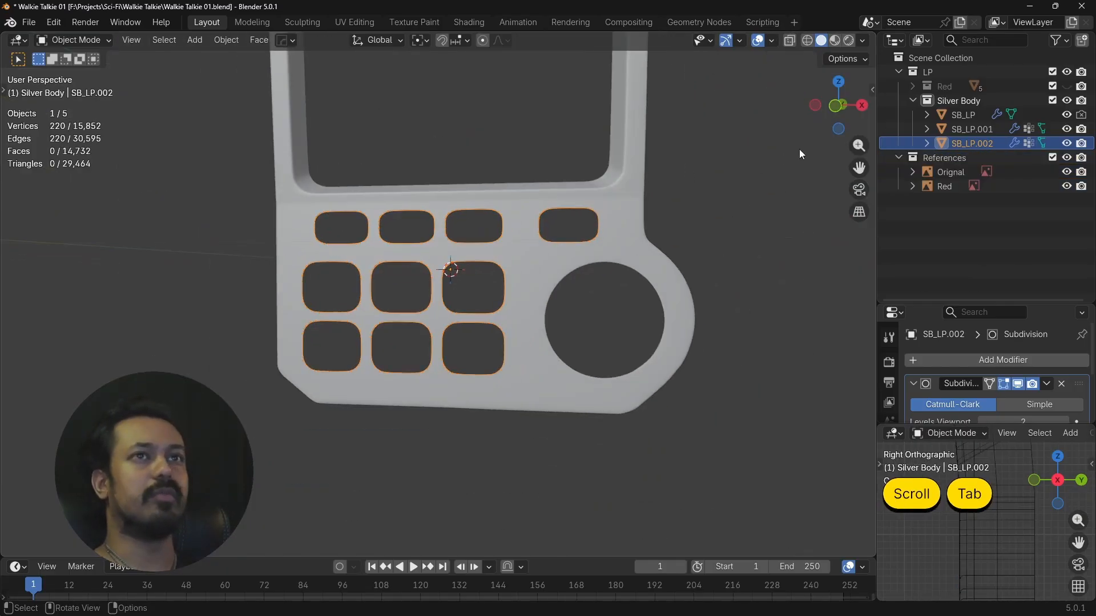
pyautogui.doubleClick(970, 143)
pyautogui.write('bUTTONS')
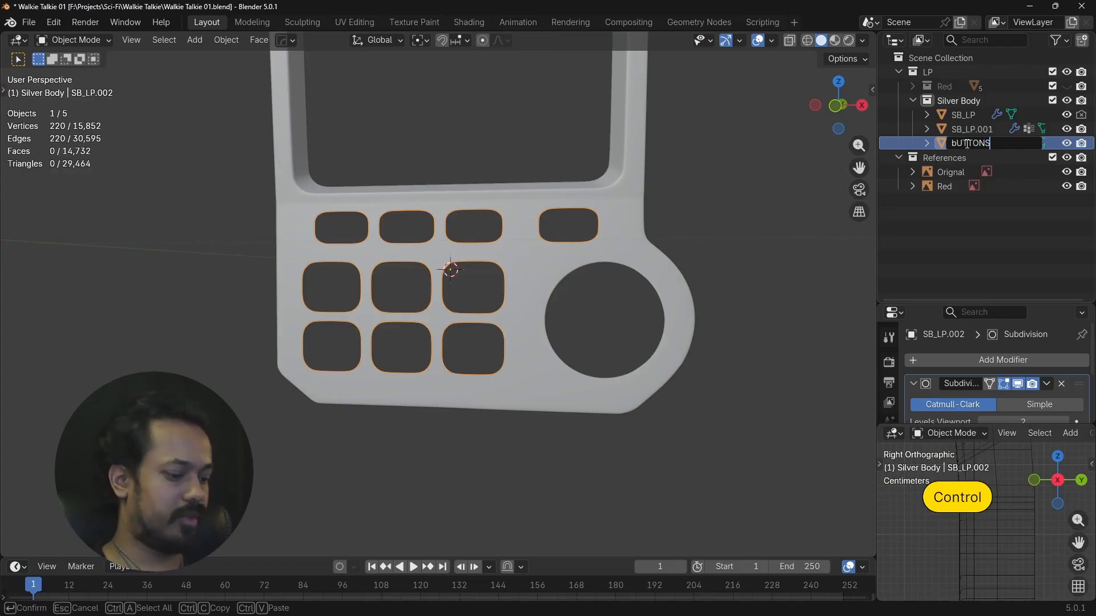
pyautogui.hotkey('ctrl', 'a')
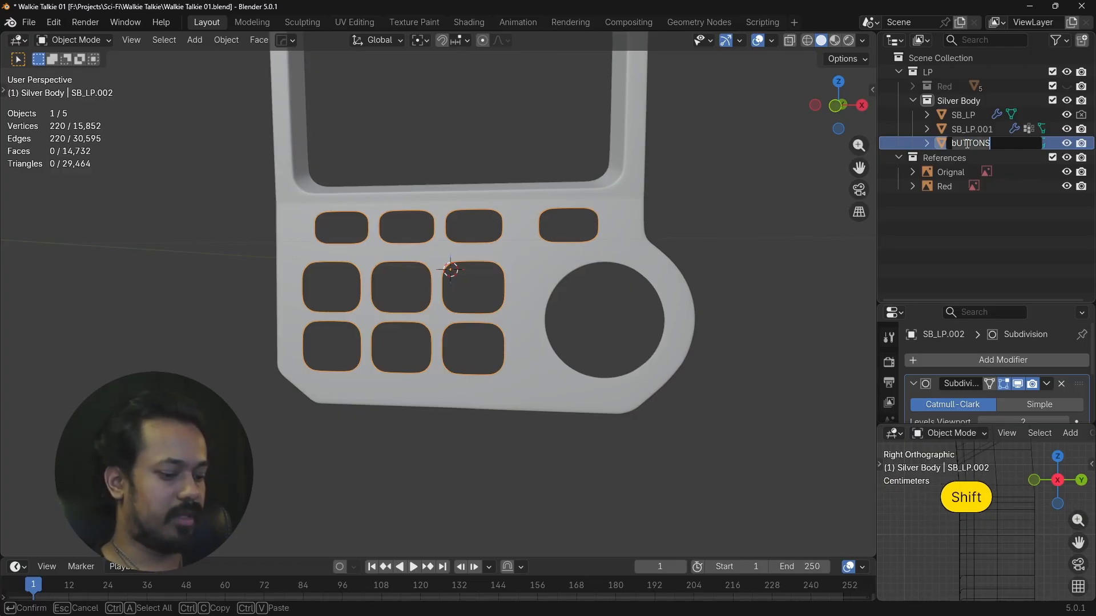
pyautogui.write('Buttons')
pyautogui.press('Return')
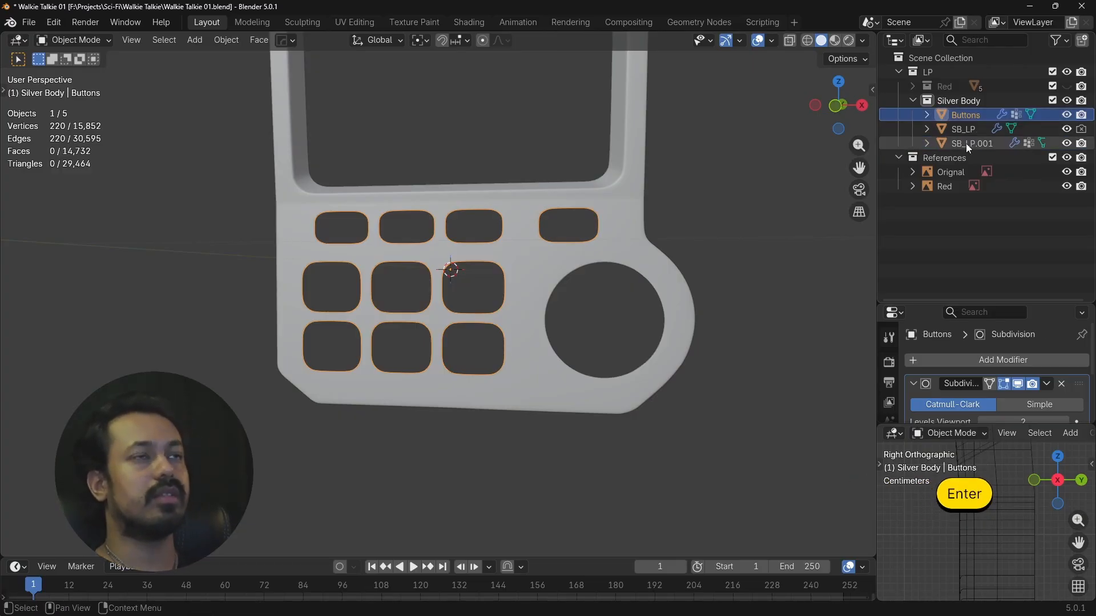
# Edit the Buttons mesh and extrude all its outline loops along the global Y axis, trying a depth of 0.02 m.
pyautogui.press('Tab')
pyautogui.scroll(3, 392, 244)
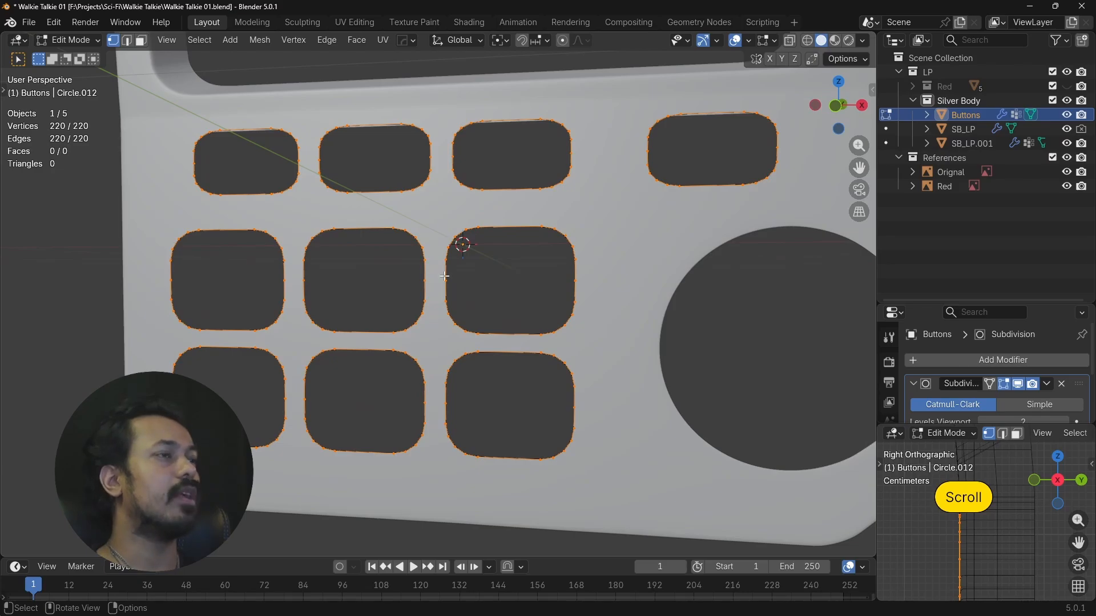
pyautogui.moveTo(444, 276)
pyautogui.keyDown('alt'); pyautogui.mouseDown()
pyautogui.moveTo(457, 306)
pyautogui.moveTo(455, 289)
pyautogui.mouseUp(); pyautogui.keyUp('alt')
pyautogui.keyDown('shift'); pyautogui.moveTo(454, 288); pyautogui.dragTo(450, 313, button='middle'); pyautogui.keyUp('shift')
pyautogui.keyDown('alt'); pyautogui.moveTo(451, 312); pyautogui.dragTo(553, 272); pyautogui.keyUp('alt')
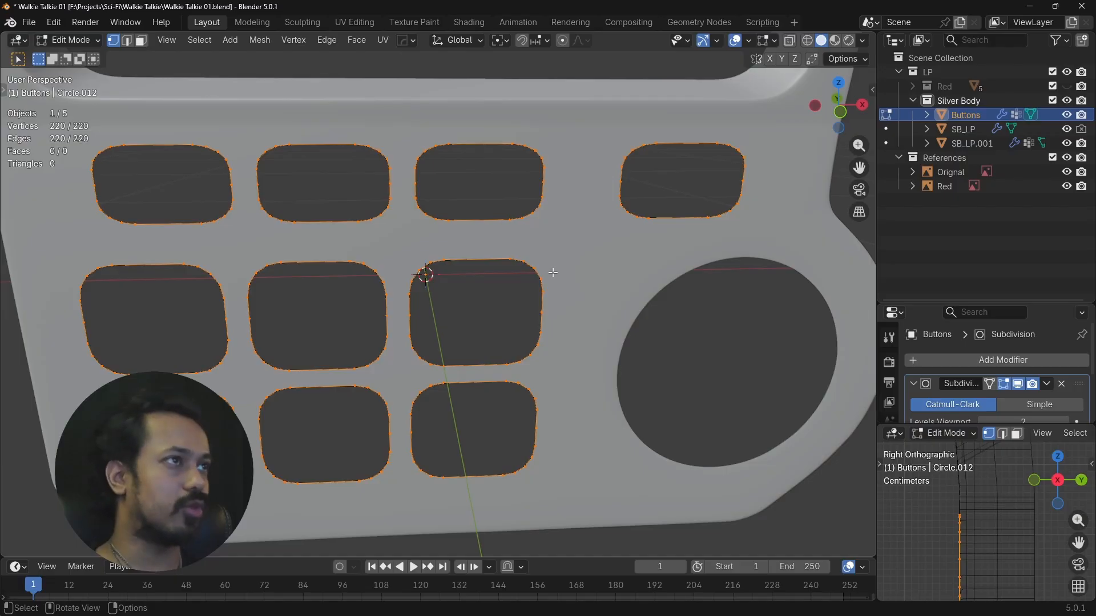
pyautogui.keyDown('alt'); pyautogui.moveTo(552, 272); pyautogui.dragTo(470, 262); pyautogui.keyUp('alt')
pyautogui.keyDown('shift'); pyautogui.moveTo(470, 262); pyautogui.dragTo(406, 291, button='middle'); pyautogui.keyUp('shift')
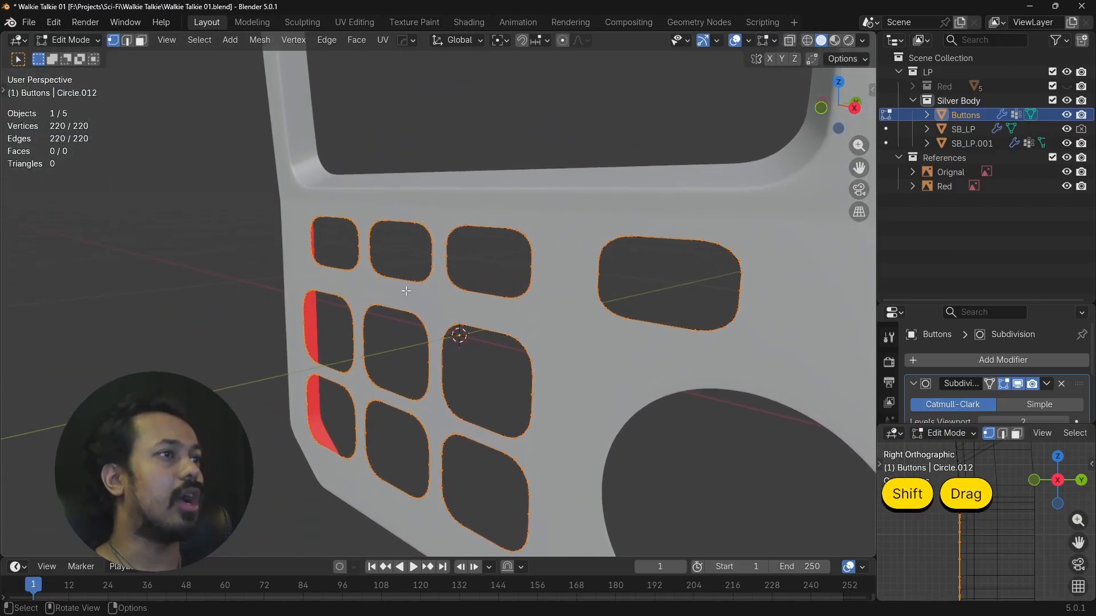
pyautogui.scroll(3, 477, 262)
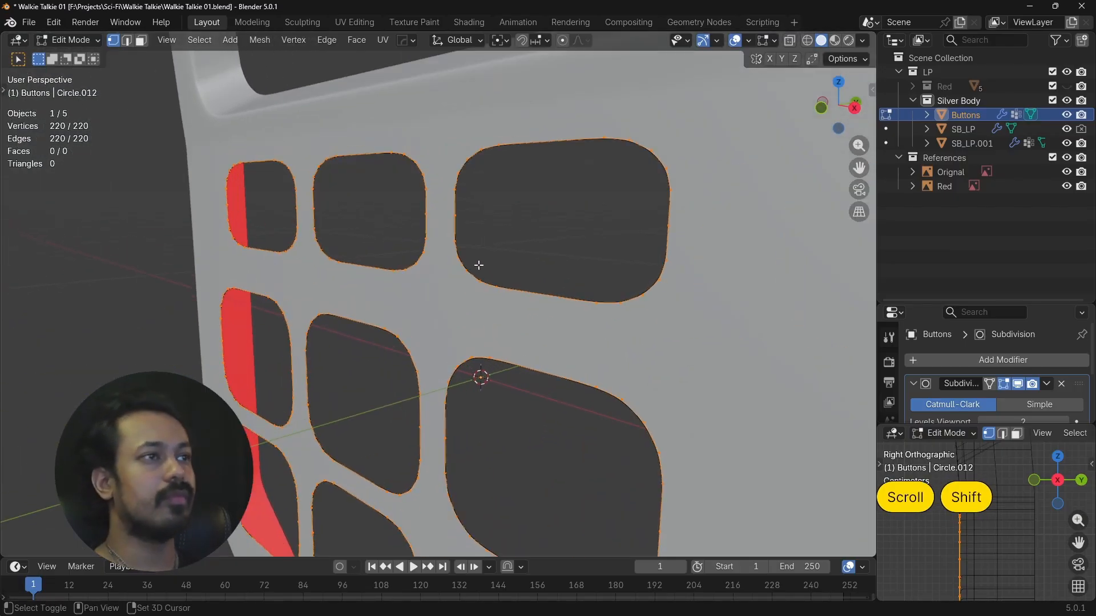
pyautogui.keyDown('shift'); pyautogui.moveTo(477, 262); pyautogui.dragTo(462, 303, button='middle'); pyautogui.keyUp('shift')
pyautogui.press('e')
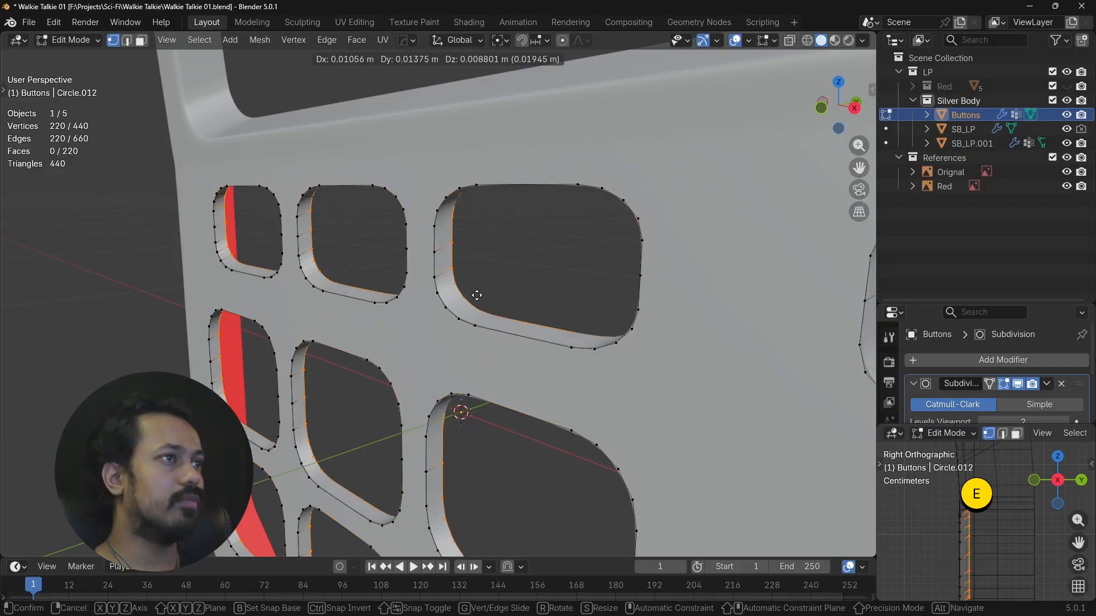
pyautogui.press('y')
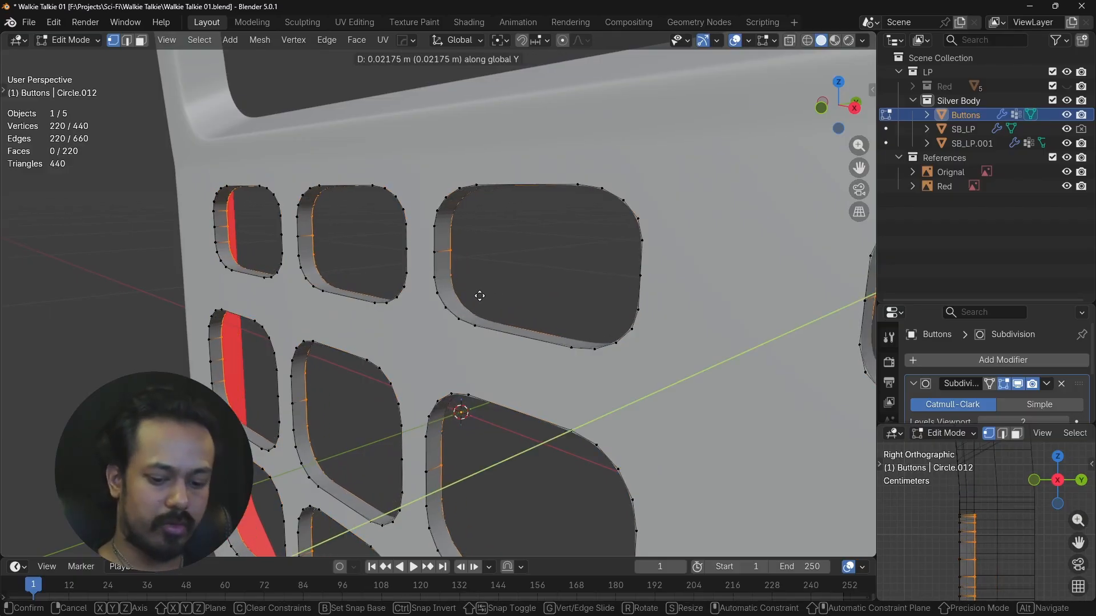
pyautogui.write('.02')
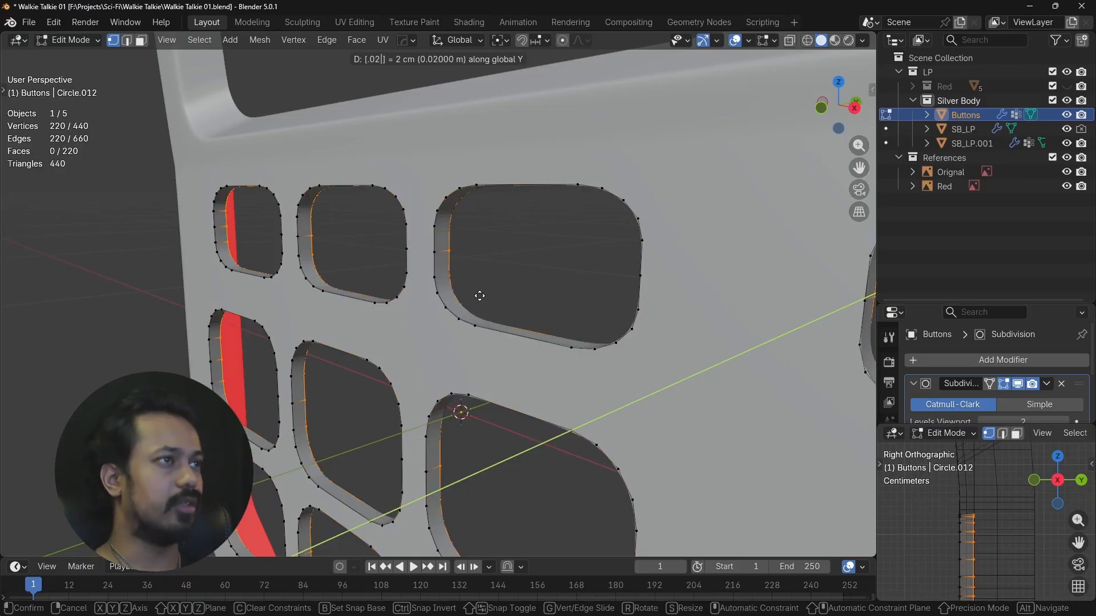
pyautogui.rightClick(479, 296)
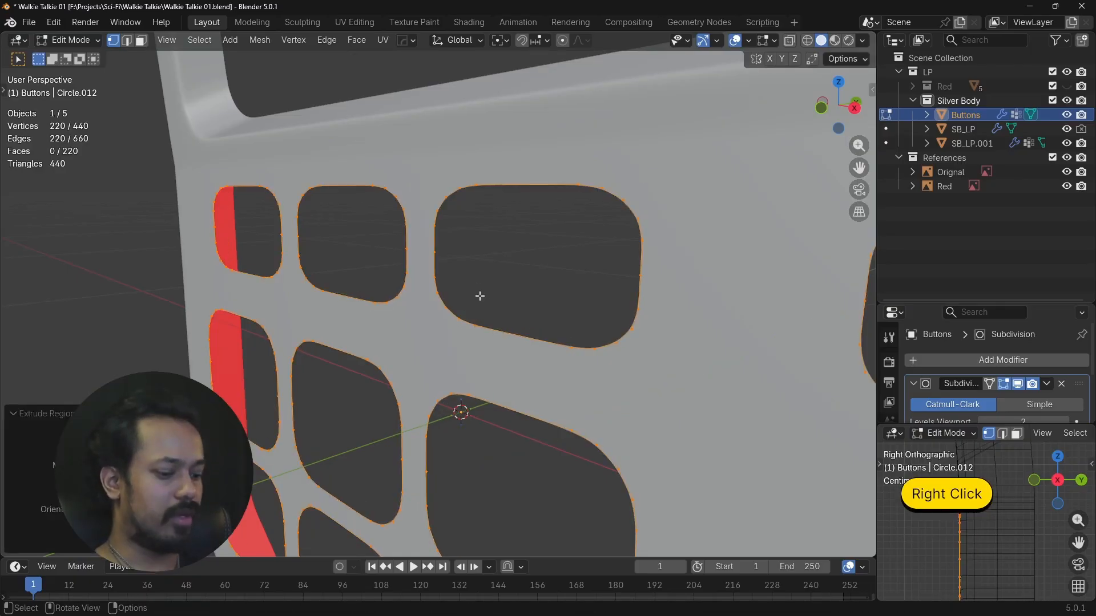
pyautogui.press('g')
pyautogui.press('y')
pyautogui.write('0')
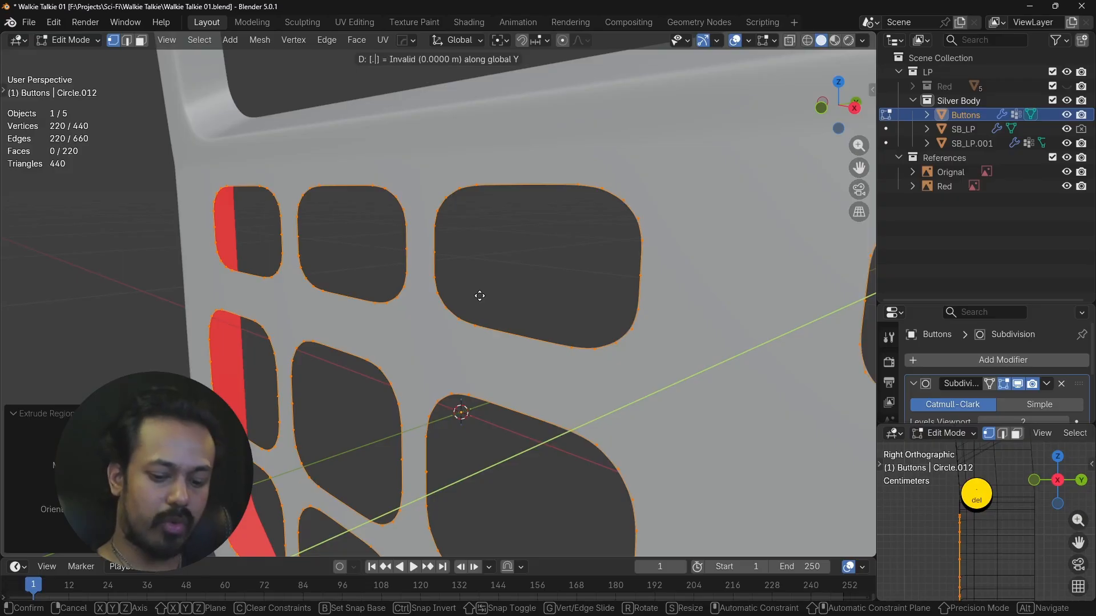
pyautogui.write('.01')
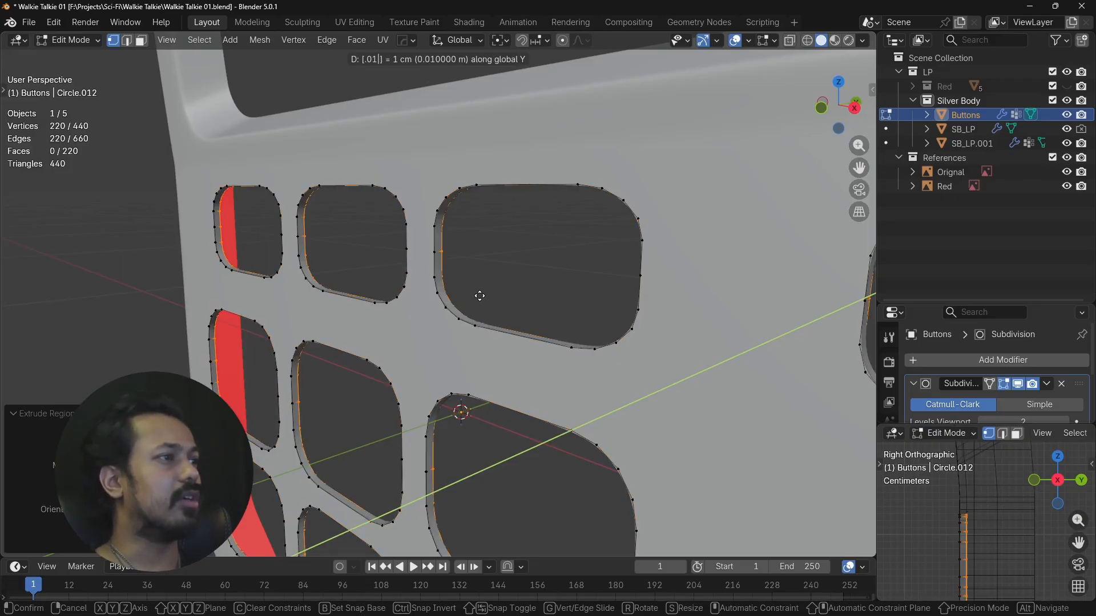
pyautogui.rightClick(480, 295)
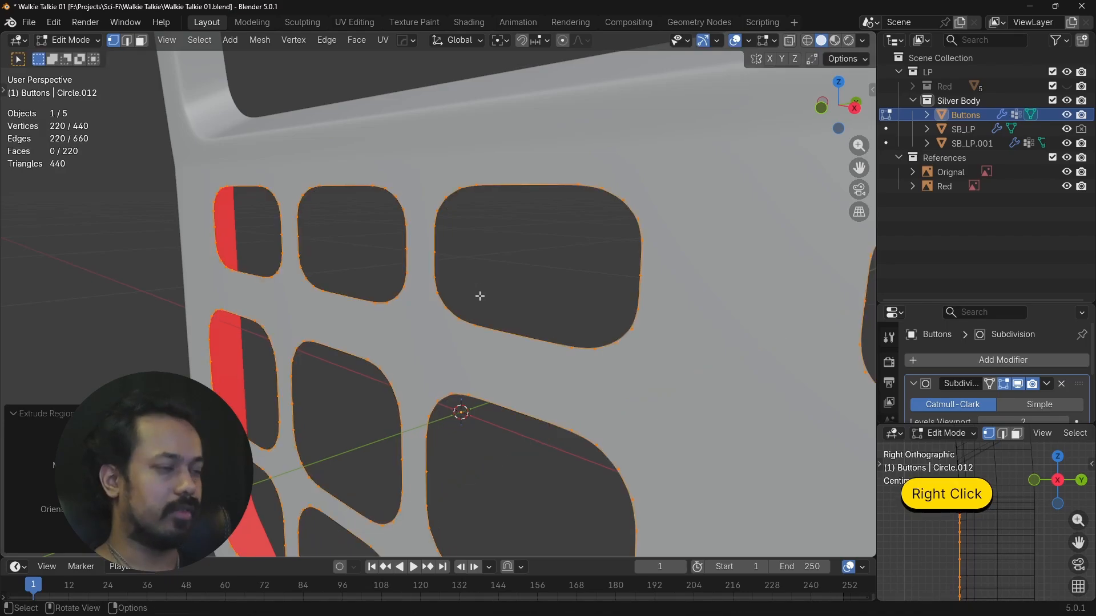
# Move the extruded button outline loops 0.015 m along the global Y axis.
pyautogui.write('gy.')
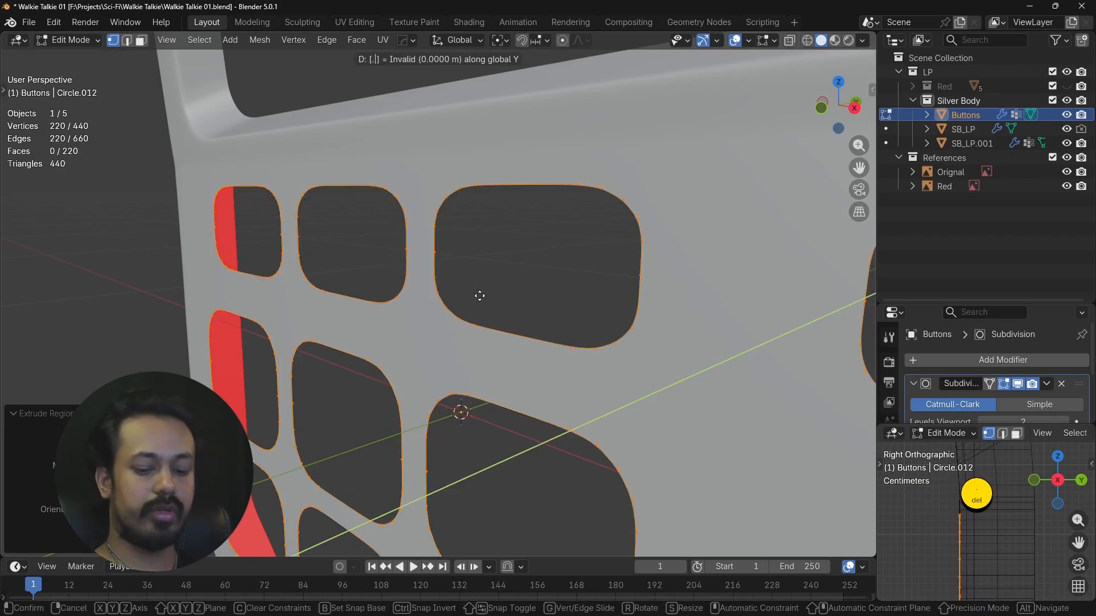
pyautogui.write('015')
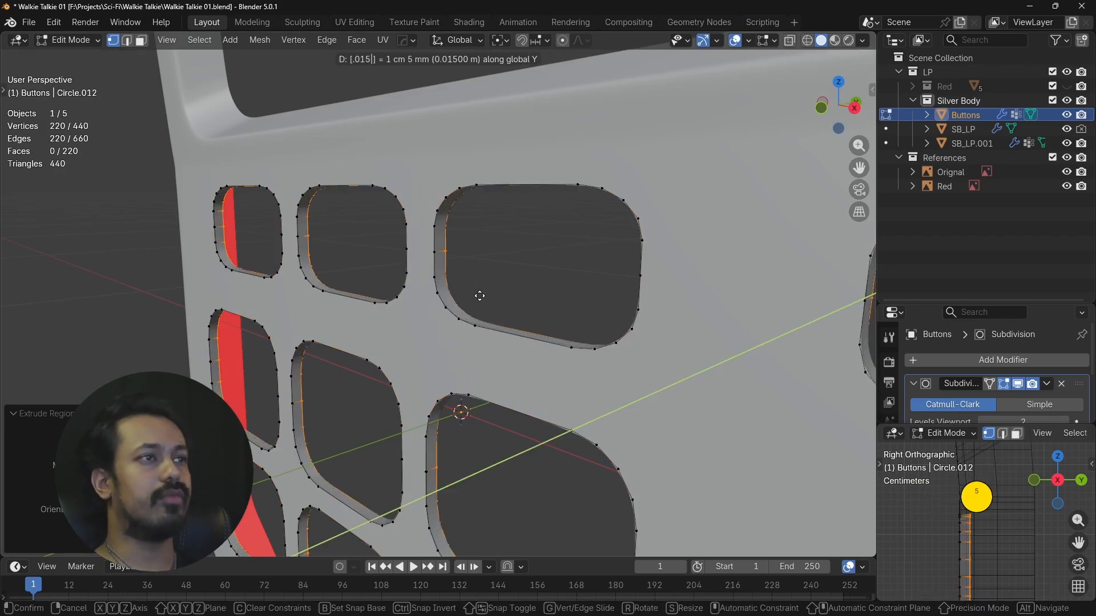
pyautogui.press('Return')
pyautogui.keyDown('alt'); pyautogui.moveTo(479, 296); pyautogui.dragTo(587, 278, button='middle'); pyautogui.keyUp('alt')
pyautogui.scroll(-5, 484, 393)
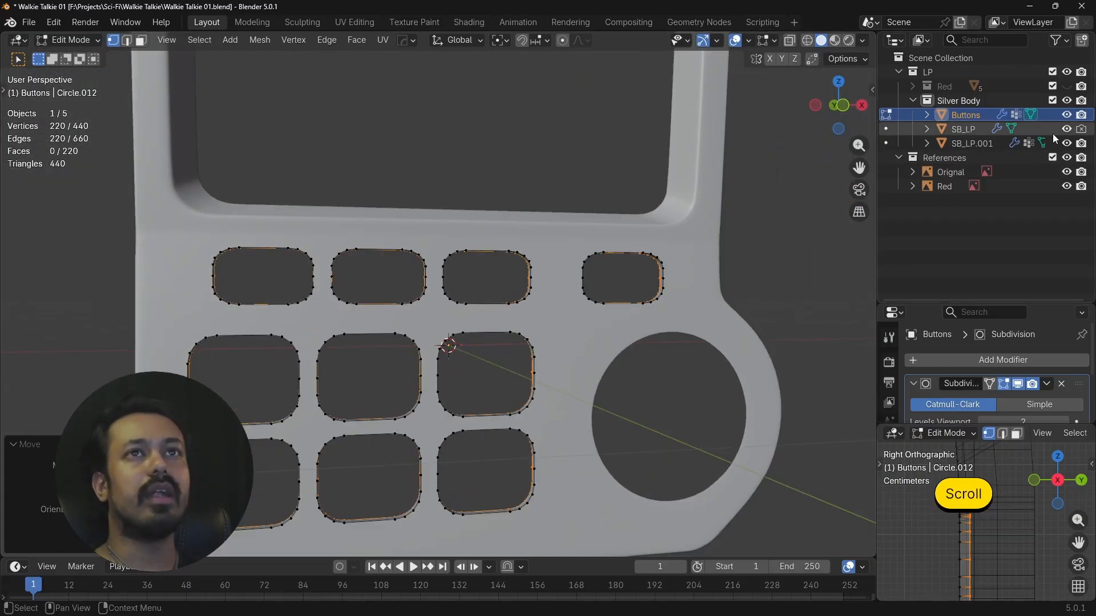
# Examine the recessed rims around the buttons in the front reference images and compare them with the extruded button openings.
pyautogui.press('KP_1')
pyautogui.scroll(-6, 502, 365)
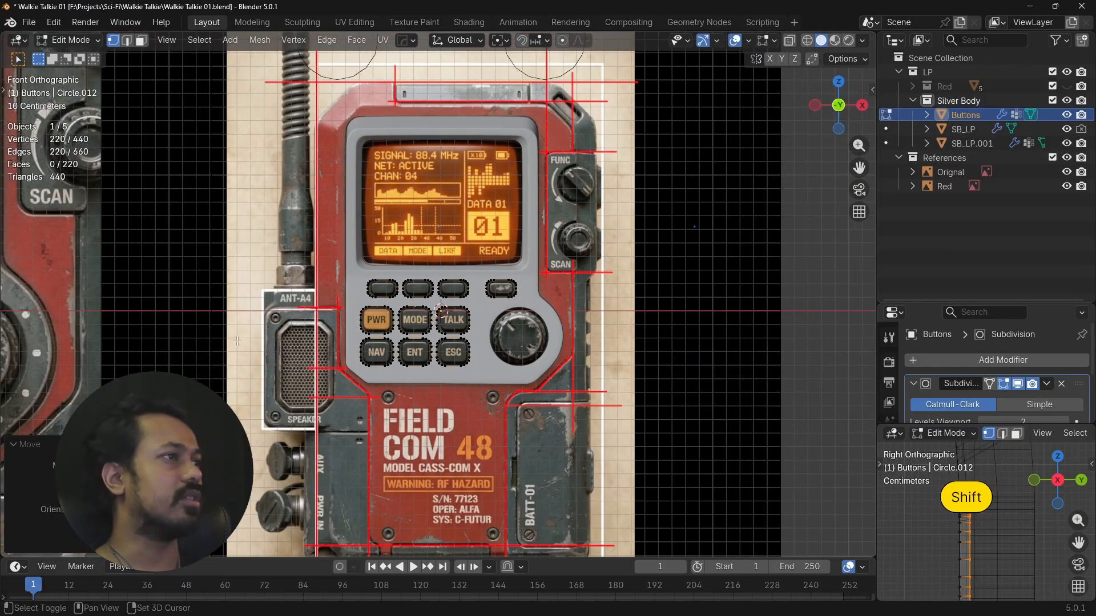
pyautogui.keyDown('shift'); pyautogui.moveTo(535, 339); pyautogui.dragTo(431, 311, button='middle'); pyautogui.keyUp('shift')
pyautogui.scroll(6, 429, 309)
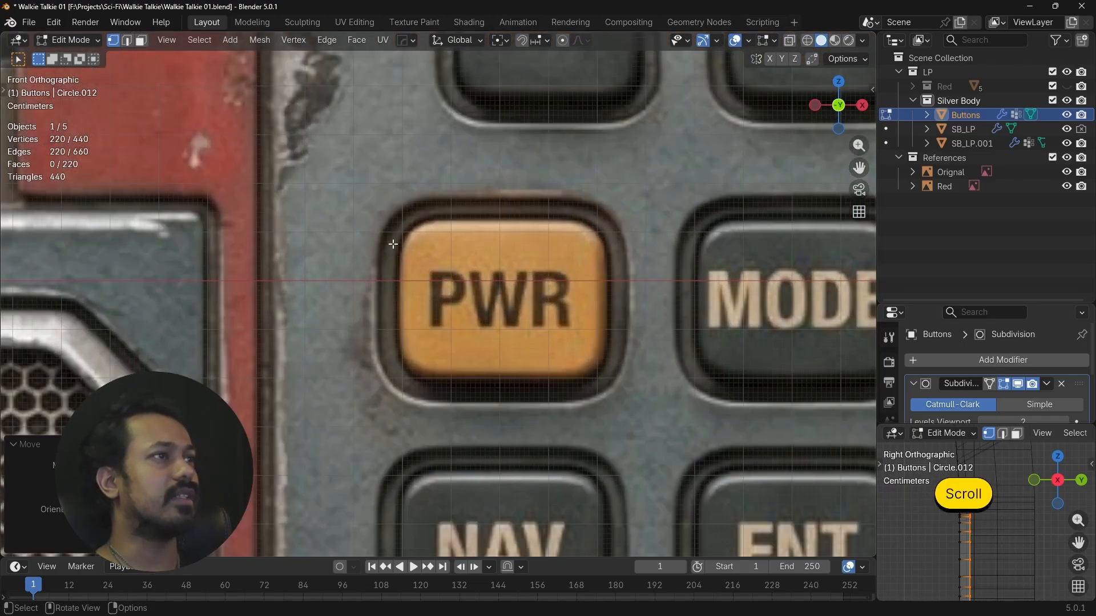
pyautogui.scroll(-6, 389, 248)
pyautogui.keyDown('shift'); pyautogui.moveTo(799, 308); pyautogui.dragTo(264, 296, button='middle'); pyautogui.keyUp('shift')
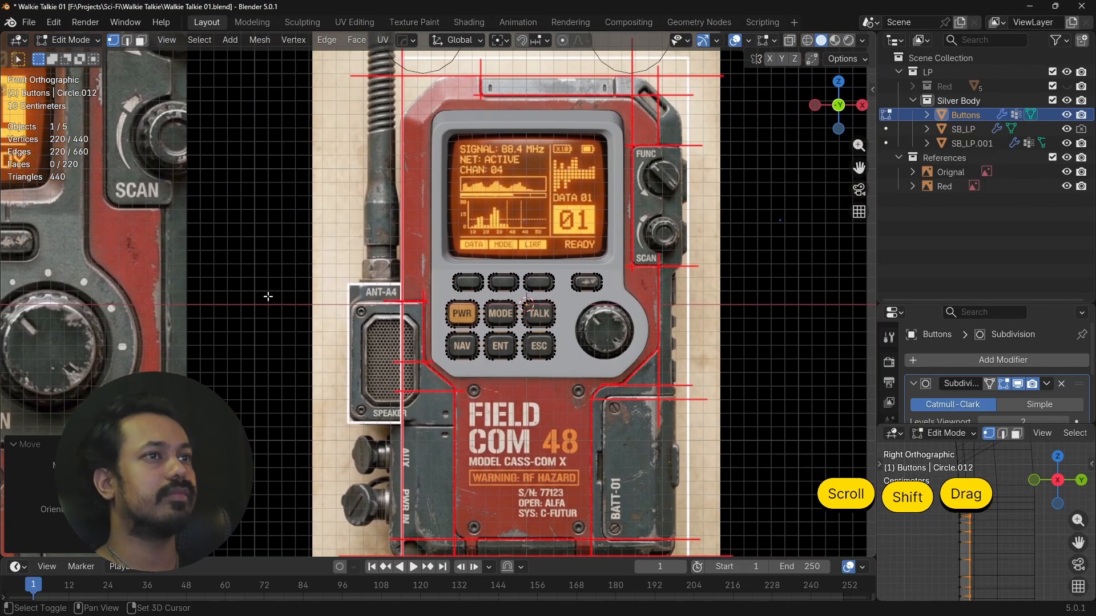
pyautogui.scroll(6, 615, 343)
pyautogui.scroll(3, 615, 342)
pyautogui.keyDown('shift'); pyautogui.moveTo(599, 239); pyautogui.dragTo(403, 362, button='middle'); pyautogui.keyUp('shift')
pyautogui.scroll(5, 403, 362)
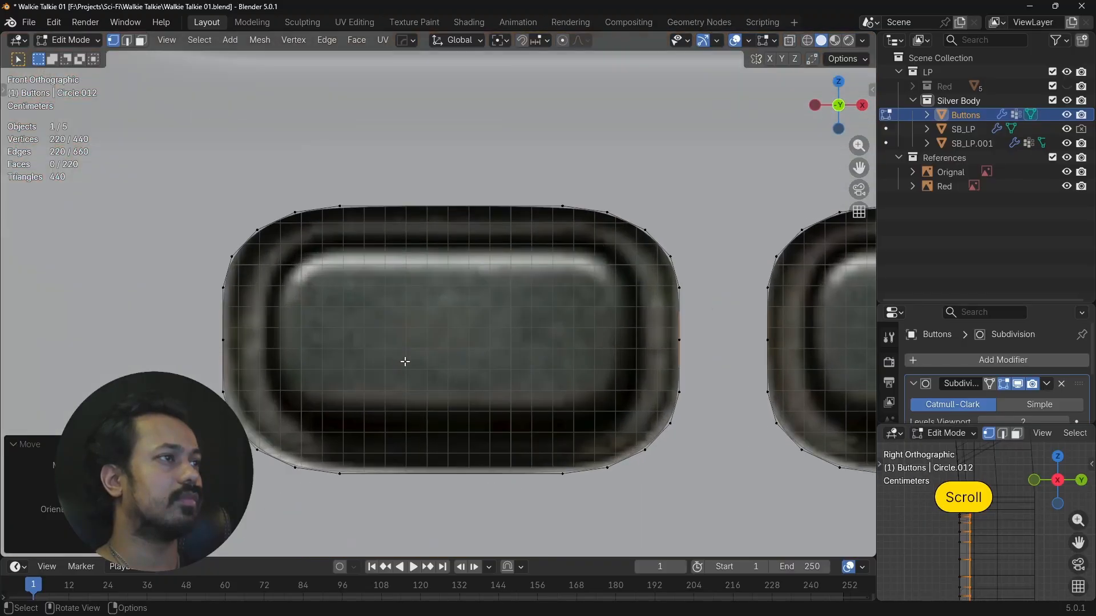
pyautogui.scroll(-2, 433, 365)
pyautogui.keyDown('alt'); pyautogui.moveTo(438, 362); pyautogui.dragTo(397, 358); pyautogui.keyUp('alt')
pyautogui.scroll(-5, 379, 359)
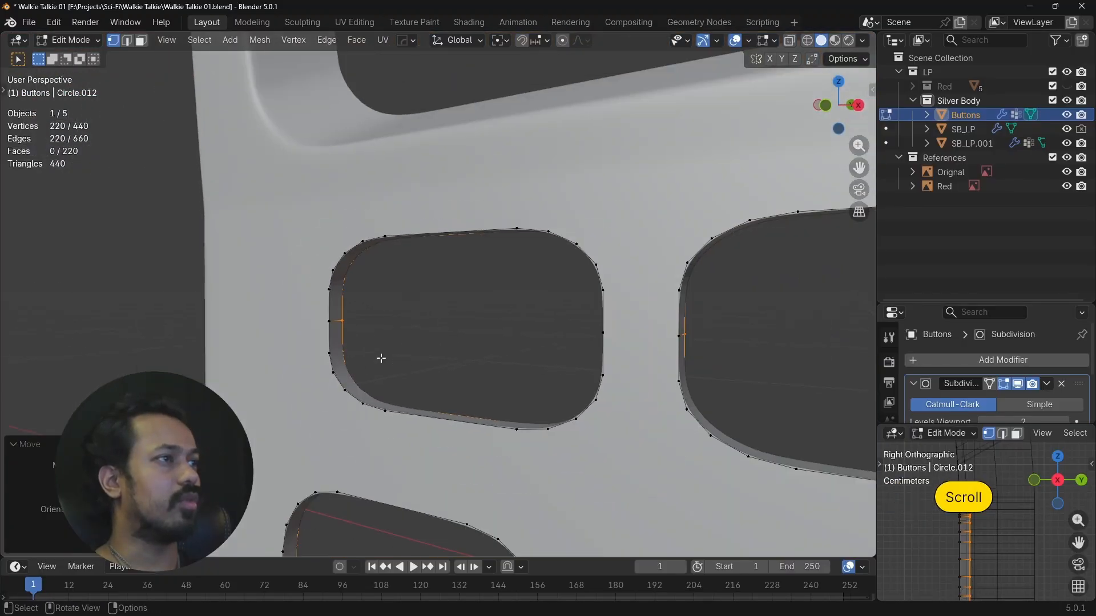
pyautogui.scroll(-1, 468, 363)
pyautogui.keyDown('shift'); pyautogui.moveTo(468, 362); pyautogui.dragTo(350, 344, button='middle'); pyautogui.keyUp('shift')
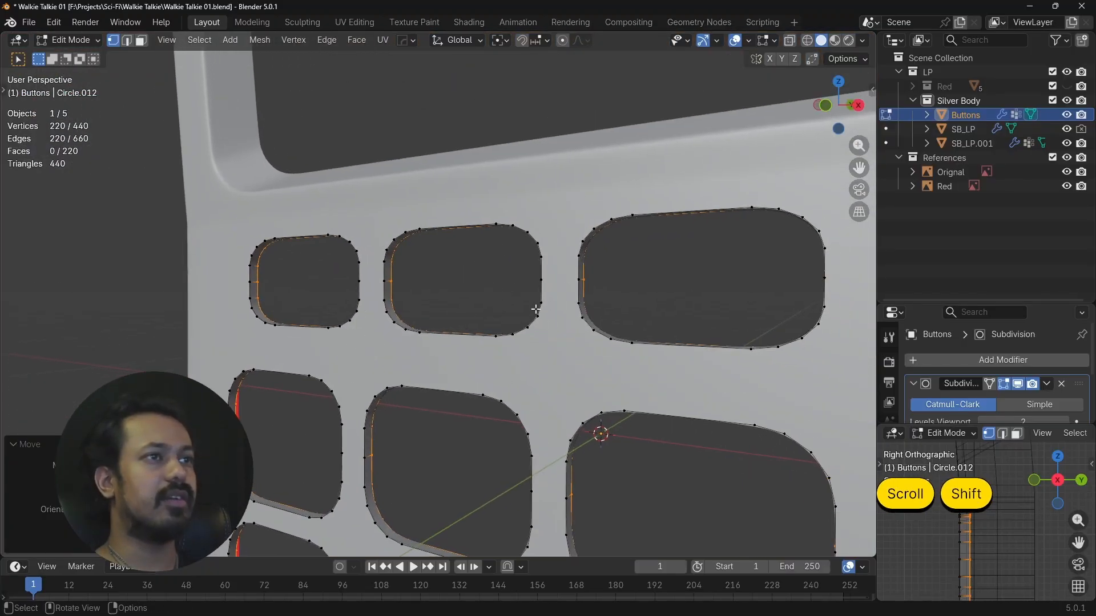
# Extrude the selected button loops in place and set the transform pivot point to Individual Origins.
pyautogui.press('e')
pyautogui.rightClick(477, 290)
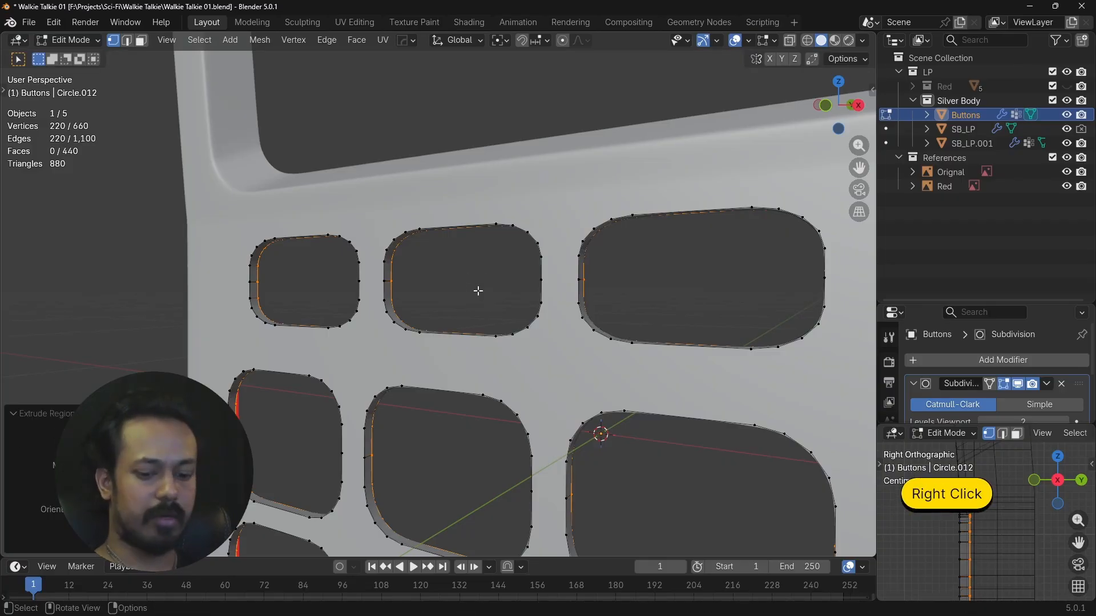
pyautogui.press('s')
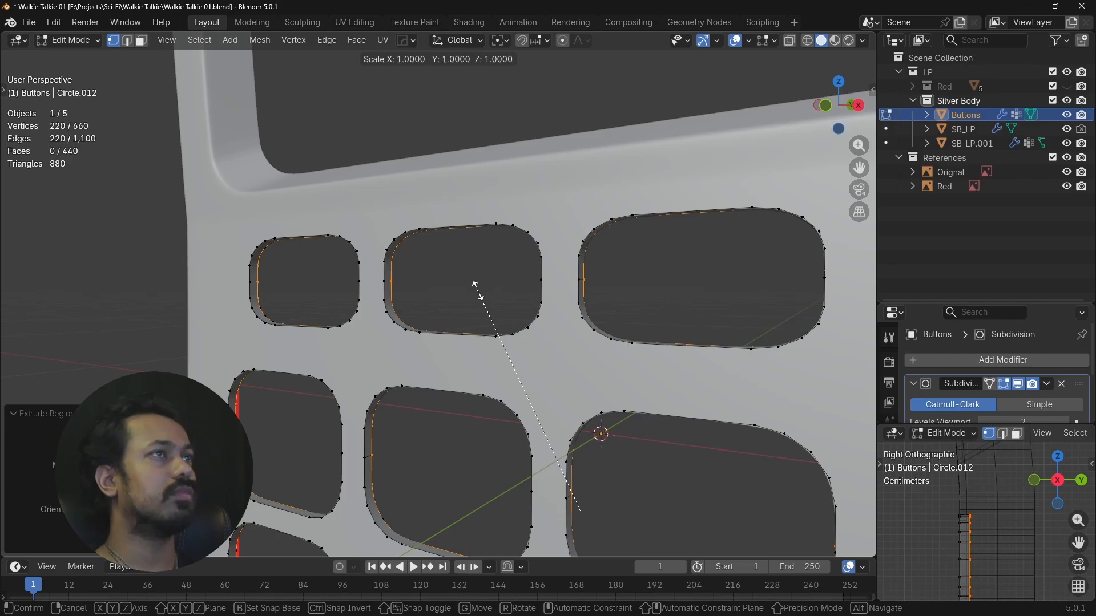
pyautogui.rightClick(477, 289)
pyautogui.click(507, 40)
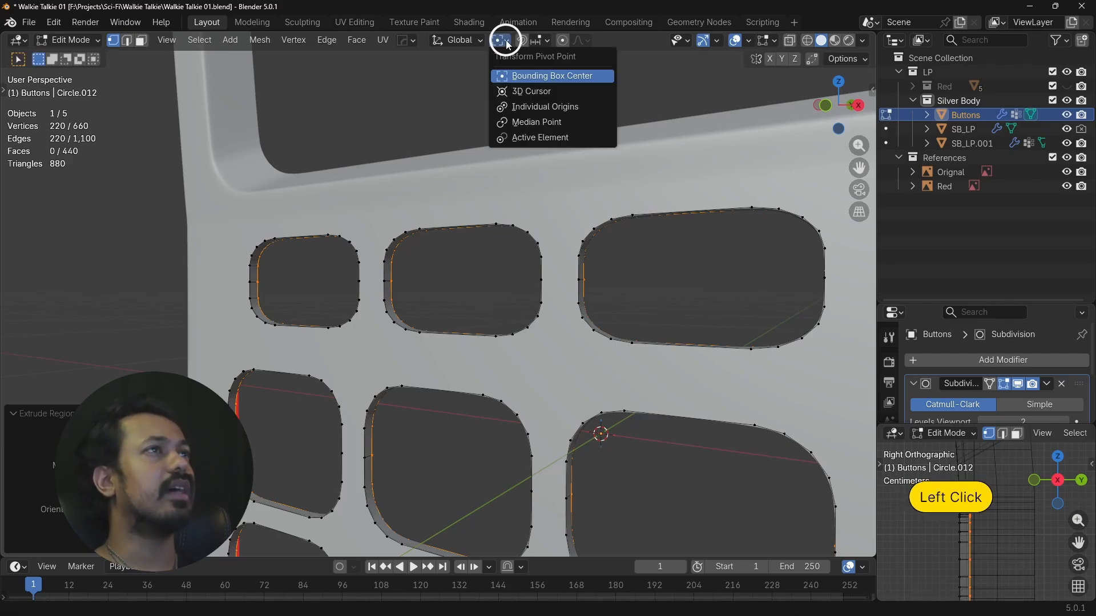
pyautogui.click(535, 107)
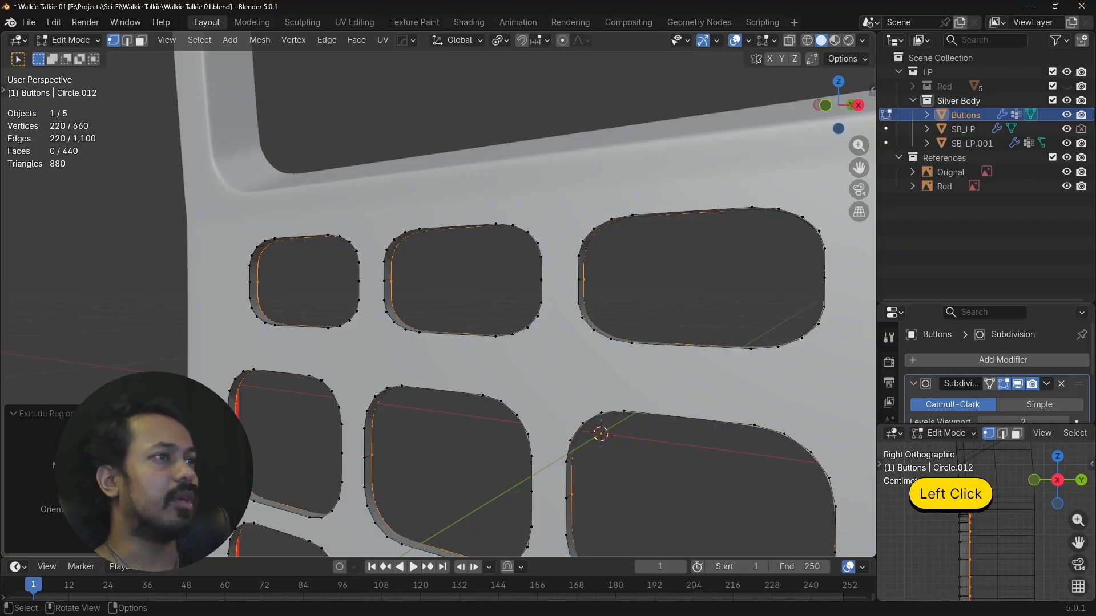
# Scale the newly extruded loops to 0.9 around their individual origins to form inner rims in the button openings.
pyautogui.press('s')
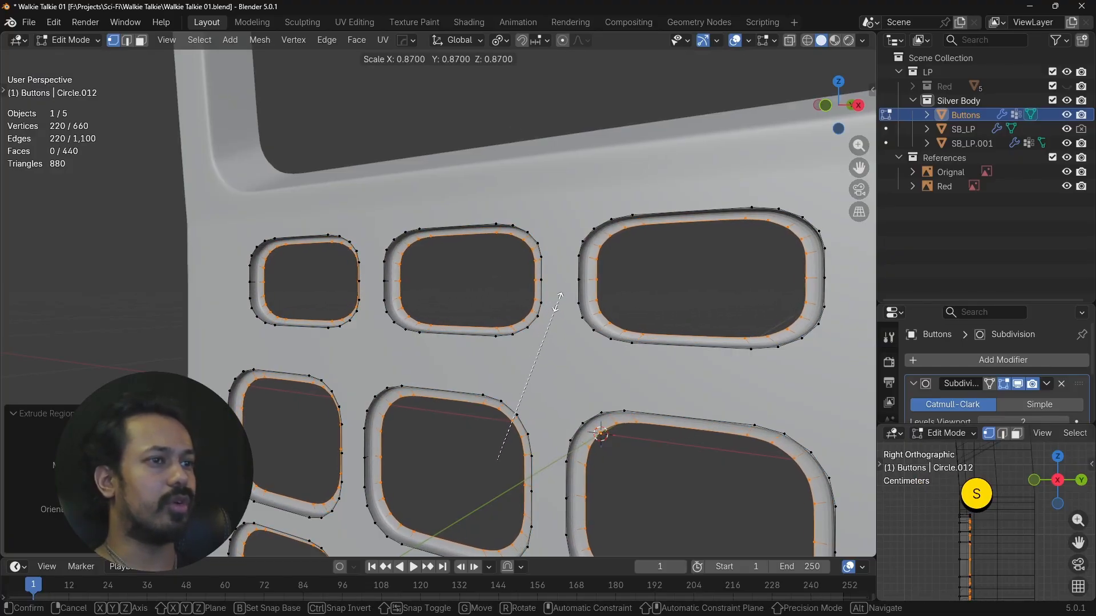
pyautogui.rightClick(557, 301)
pyautogui.scroll(-3, 590, 451)
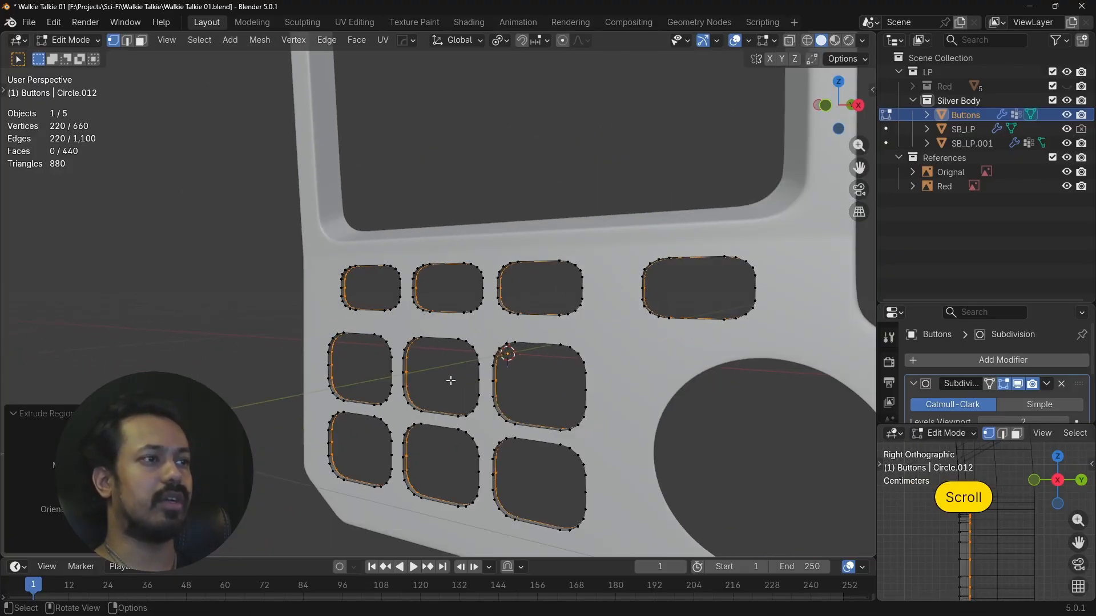
pyautogui.scroll(3, 451, 380)
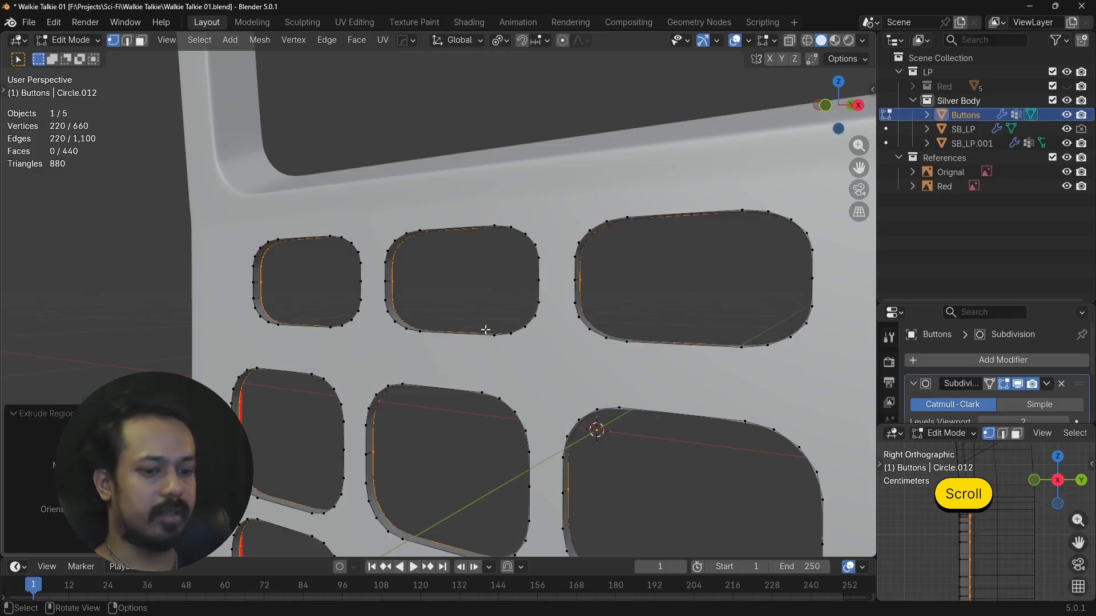
pyautogui.write('s.')
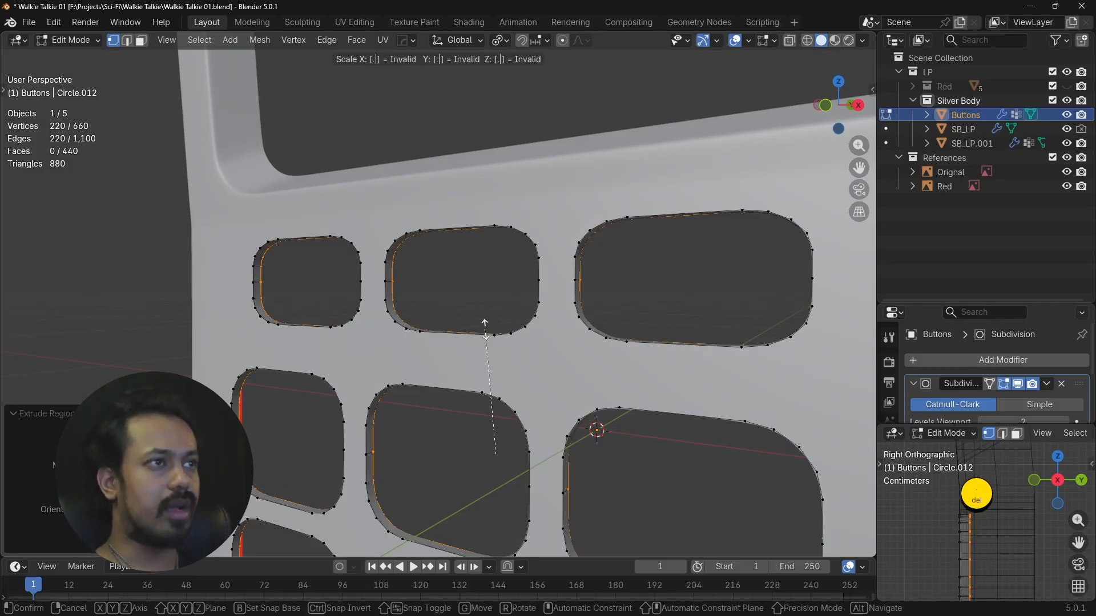
pyautogui.write('9')
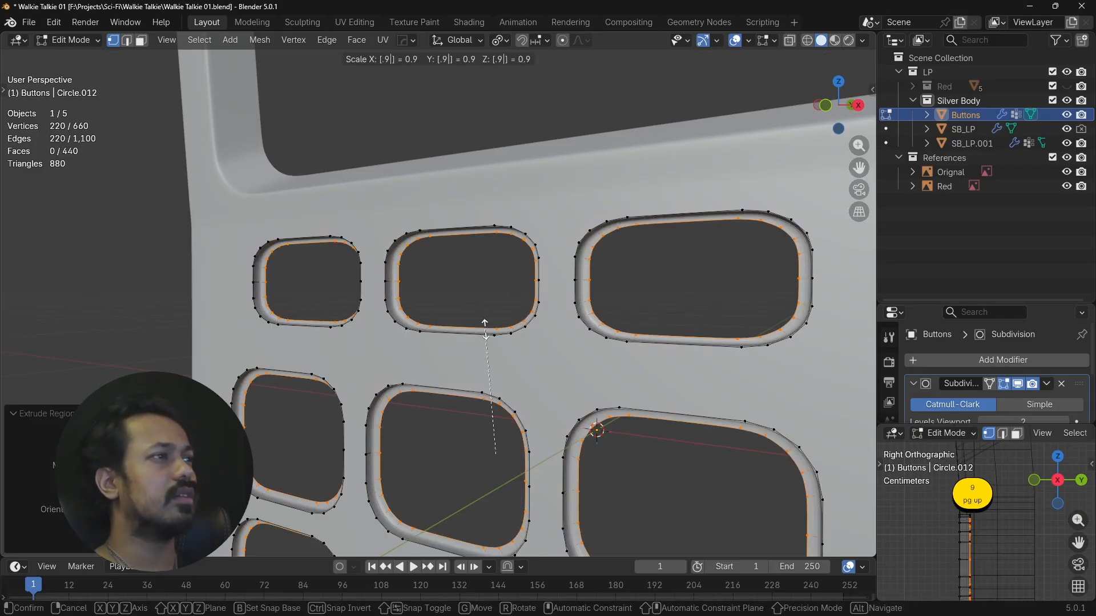
pyautogui.click(485, 330)
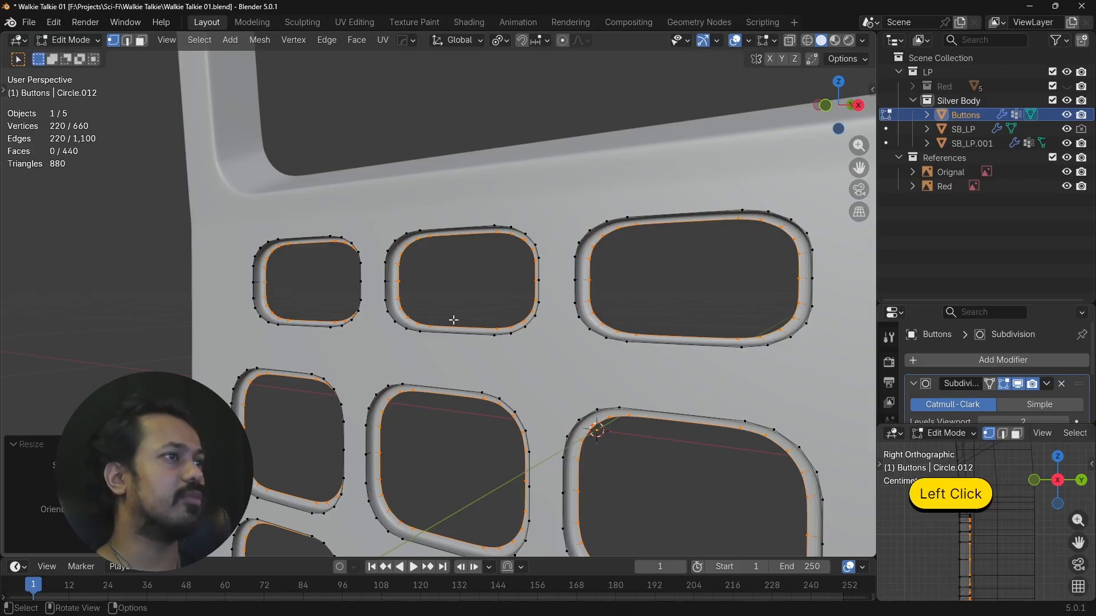
# Return to Object Mode and apply Shade Smooth to the Buttons object.
pyautogui.press('Tab')
pyautogui.rightClick(391, 263)
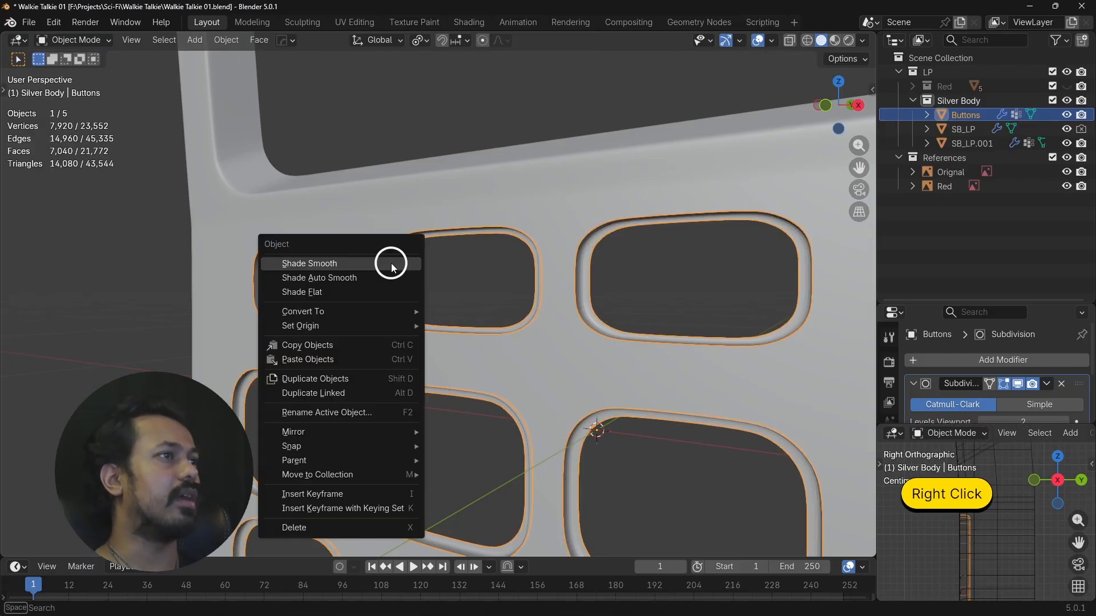
pyautogui.click(391, 263)
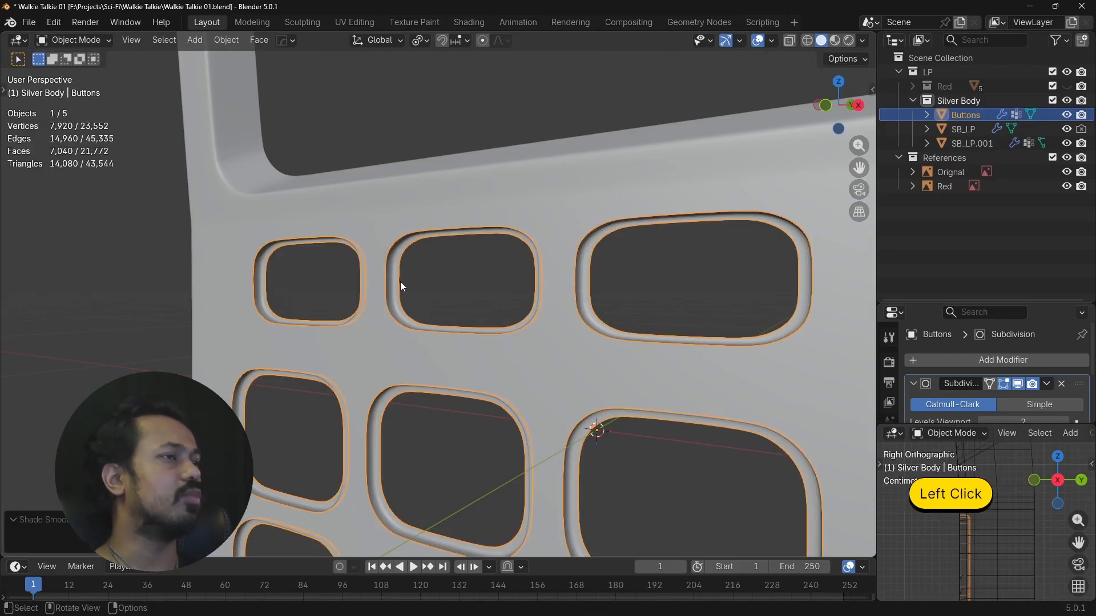
# Inspect the smoothed button rims and compare them with the buttons in the front reference images.
pyautogui.keyDown('alt'); pyautogui.moveTo(399, 282); pyautogui.dragTo(437, 317); pyautogui.keyUp('alt')
pyautogui.scroll(-6, 490, 294)
pyautogui.scroll(8, 449, 324)
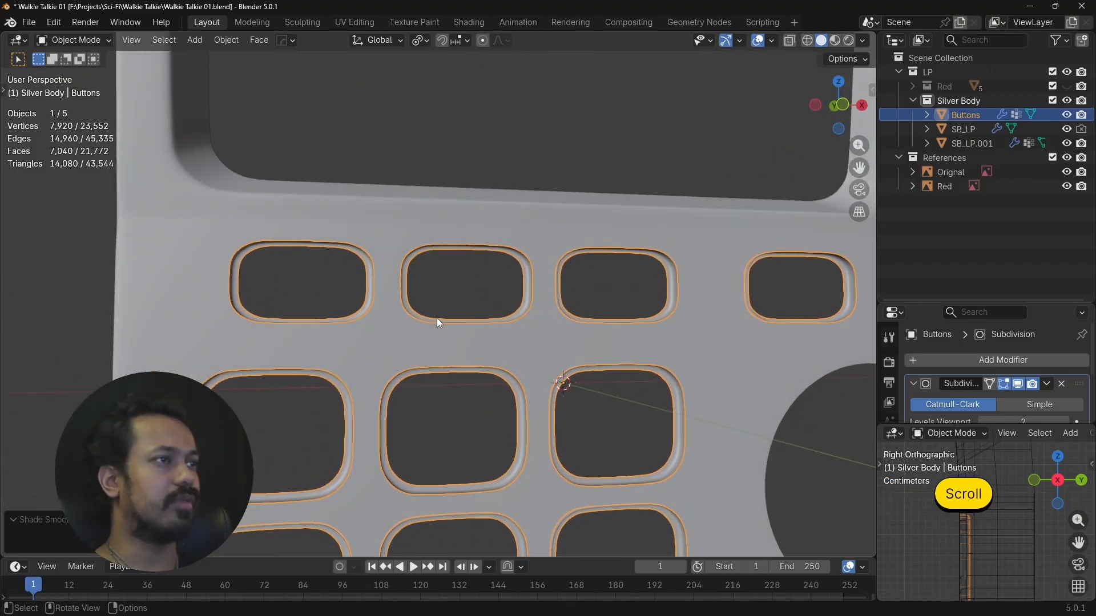
pyautogui.scroll(5, 436, 318)
pyautogui.keyDown('shift'); pyautogui.moveTo(394, 279); pyautogui.dragTo(332, 318, button='middle'); pyautogui.keyUp('shift')
pyautogui.scroll(-6, 323, 310)
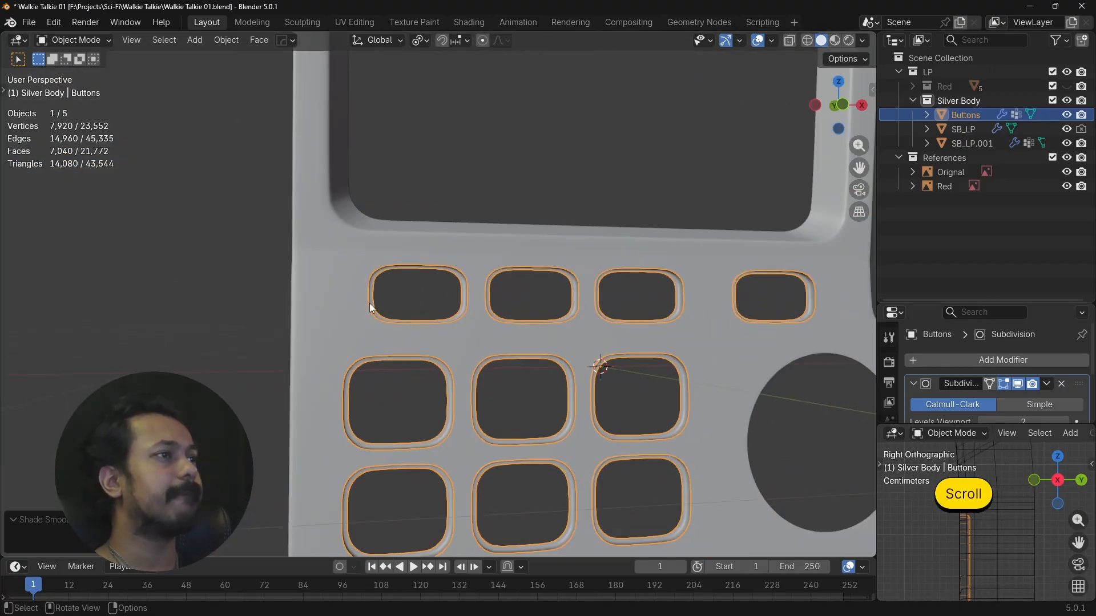
pyautogui.scroll(-8, 369, 303)
pyautogui.scroll(2, 323, 297)
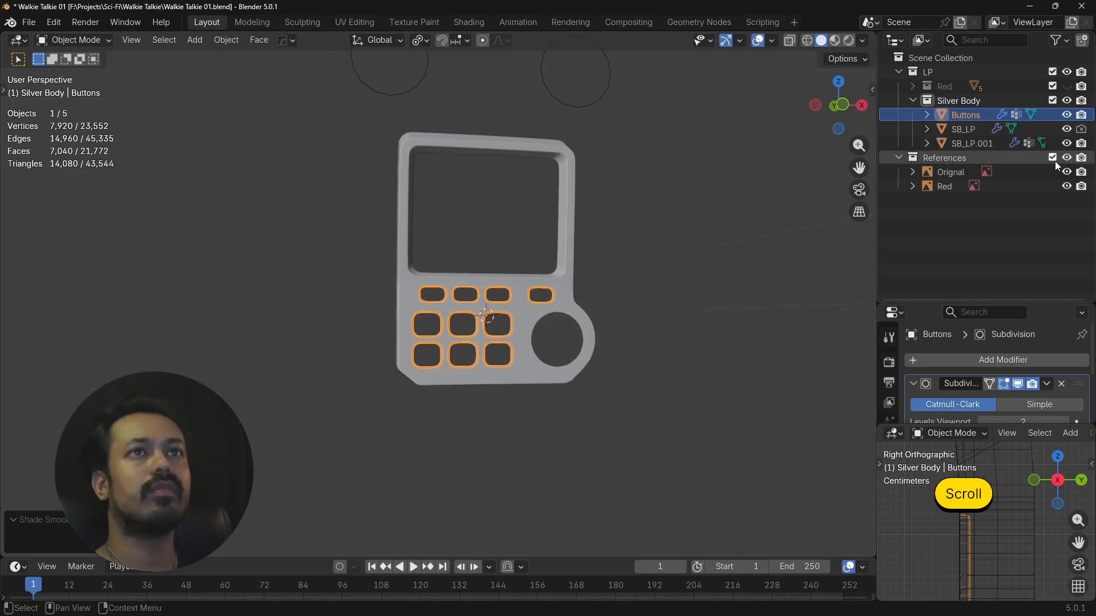
pyautogui.press('KP_1')
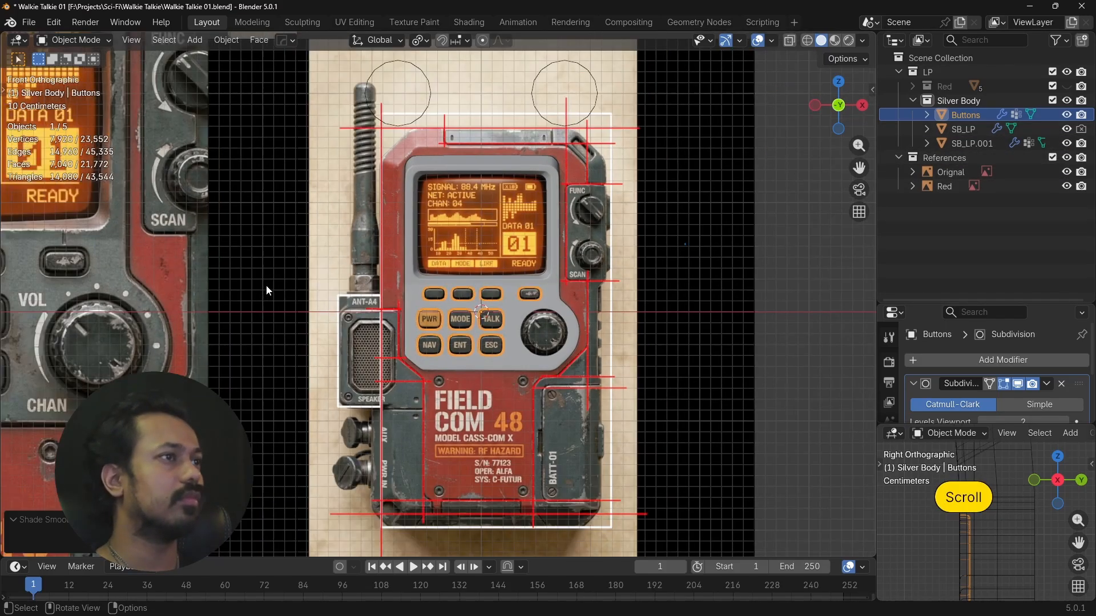
pyautogui.scroll(-3, 266, 286)
pyautogui.keyDown('shift'); pyautogui.moveTo(108, 311); pyautogui.dragTo(399, 287, button='middle'); pyautogui.keyUp('shift')
pyautogui.scroll(8, 400, 287)
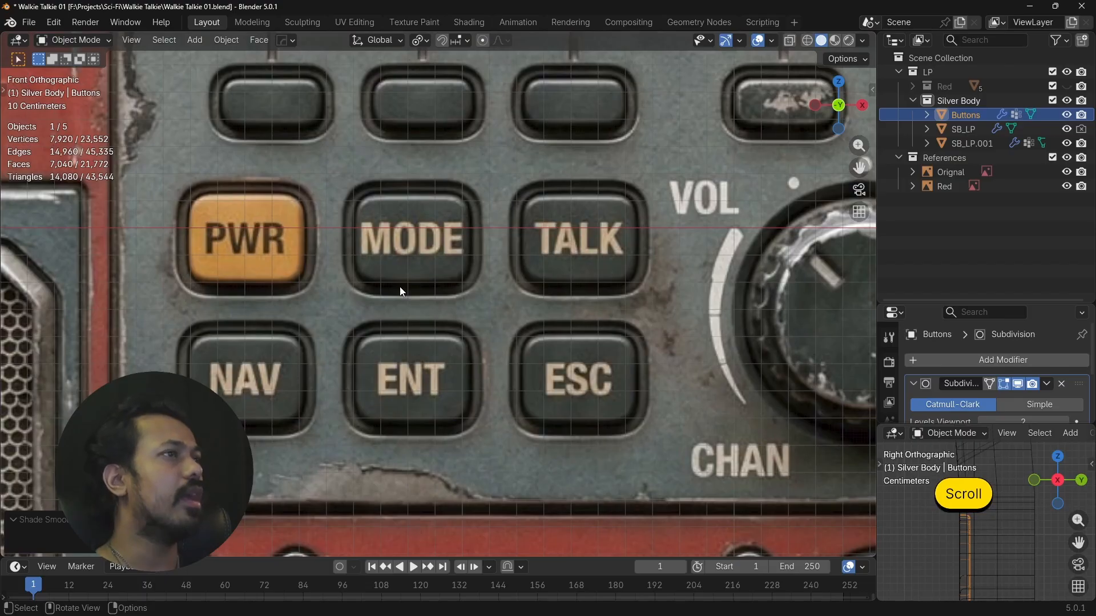
pyautogui.scroll(-4, 402, 283)
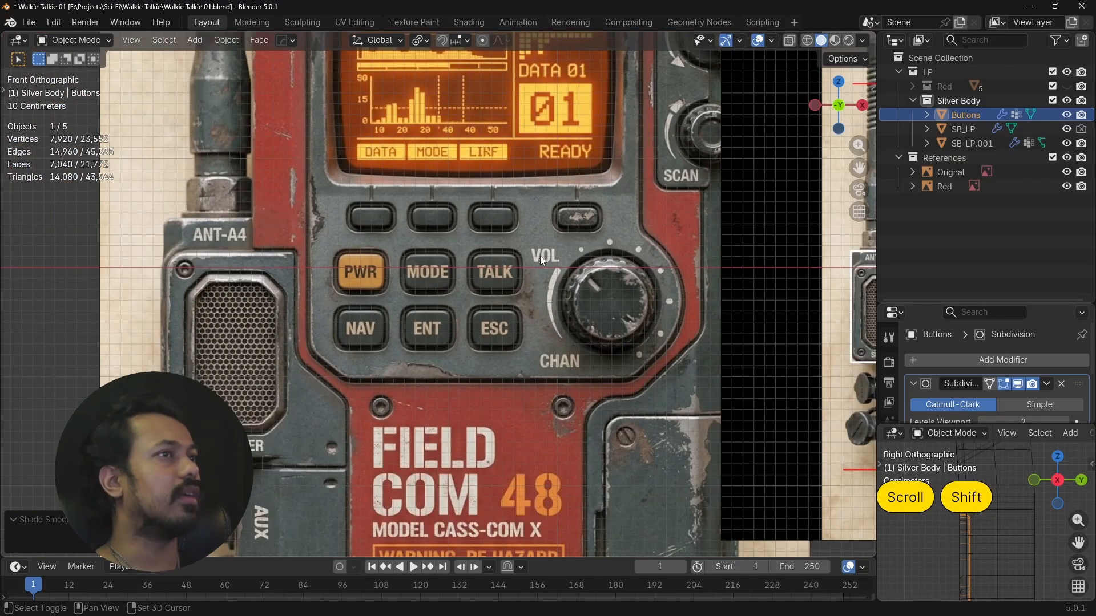
pyautogui.keyDown('shift'); pyautogui.moveTo(540, 256); pyautogui.dragTo(343, 268, button='middle'); pyautogui.keyUp('shift')
pyautogui.scroll(6, 690, 296)
pyautogui.scroll(-2, 690, 295)
pyautogui.scroll(5, 358, 260)
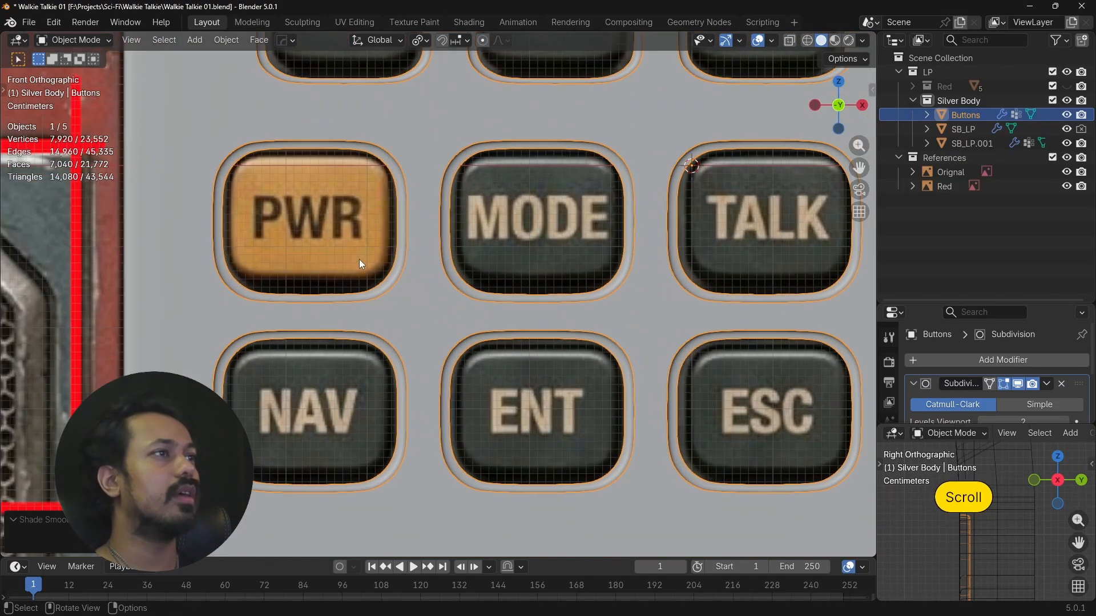
pyautogui.scroll(3, 487, 367)
# Reopen the Buttons mesh in Edit Mode and check its selected inner rim loops from an angled view.
pyautogui.press('Tab')
pyautogui.scroll(5, 496, 326)
pyautogui.keyDown('alt'); pyautogui.moveTo(490, 308); pyautogui.dragTo(421, 309); pyautogui.keyUp('alt')
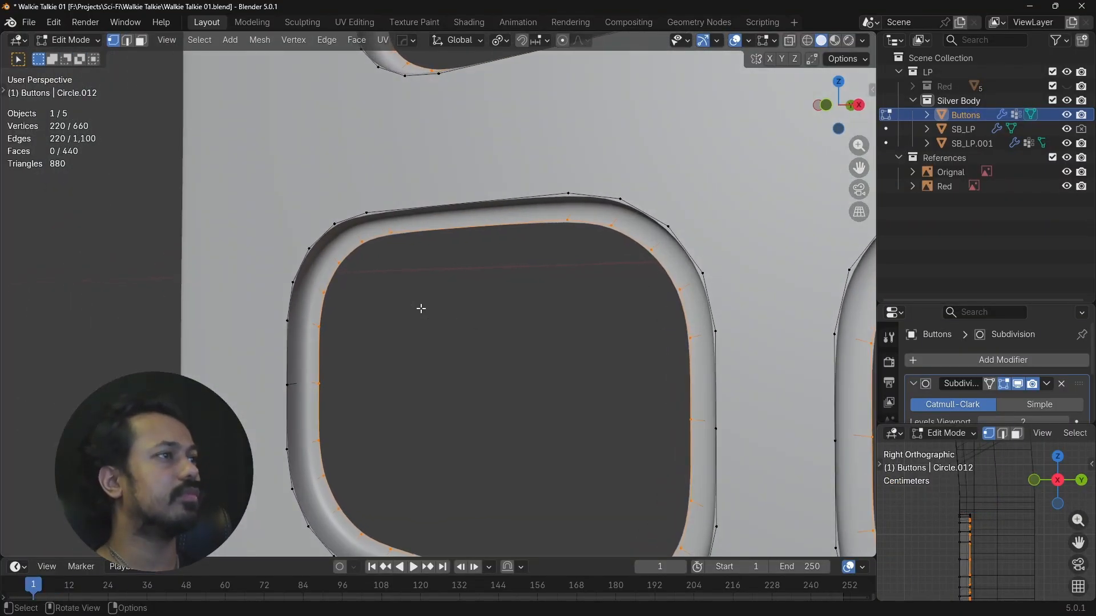
pyautogui.scroll(-5, 334, 258)
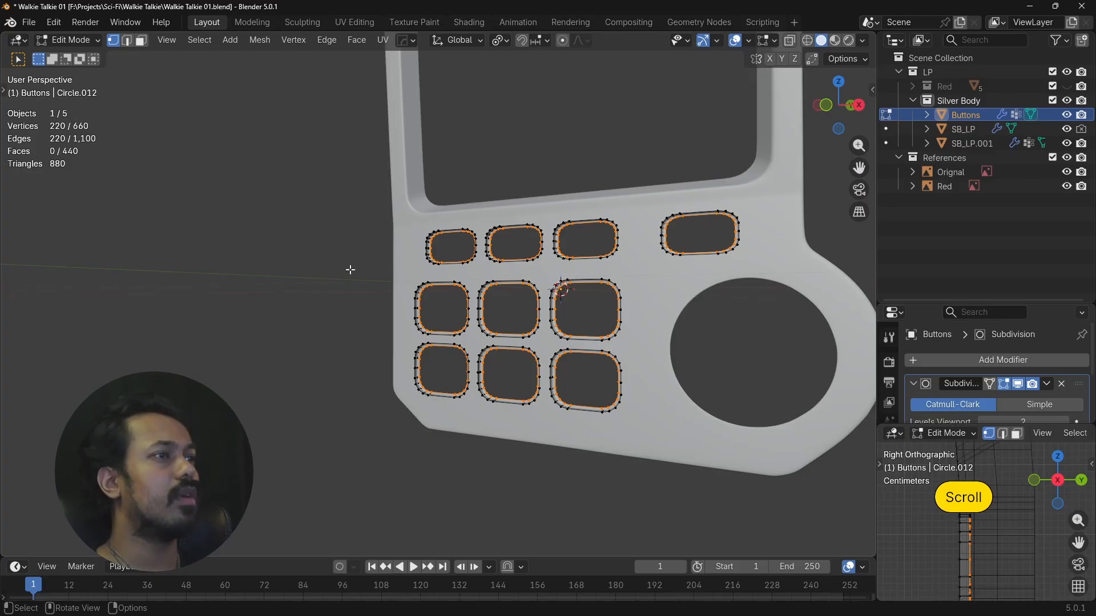
pyautogui.scroll(3, 480, 377)
pyautogui.scroll(-8, 469, 350)
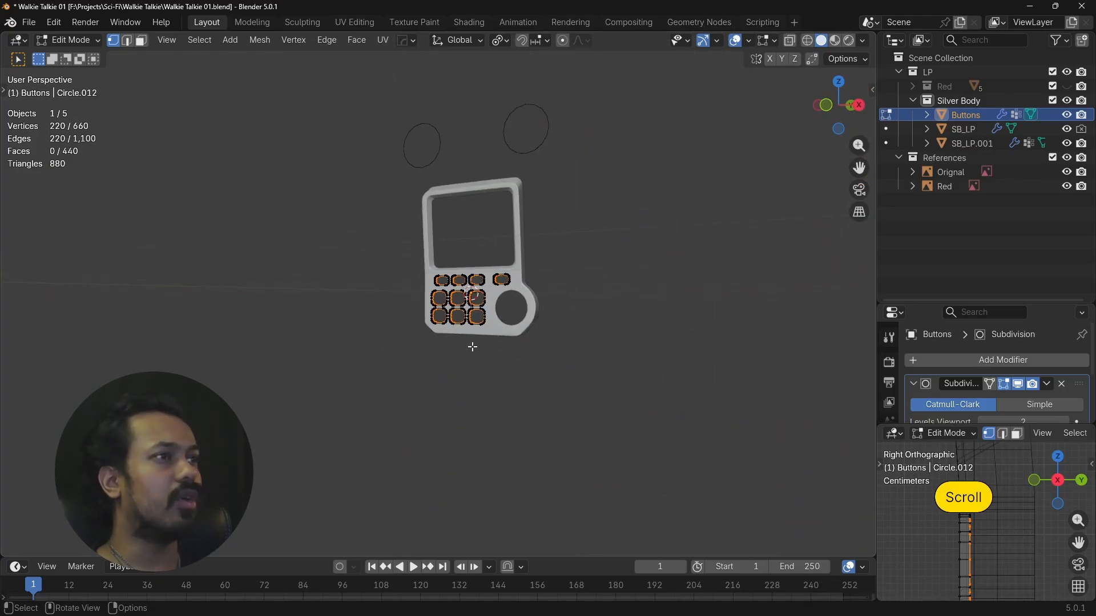
pyautogui.scroll(8, 533, 311)
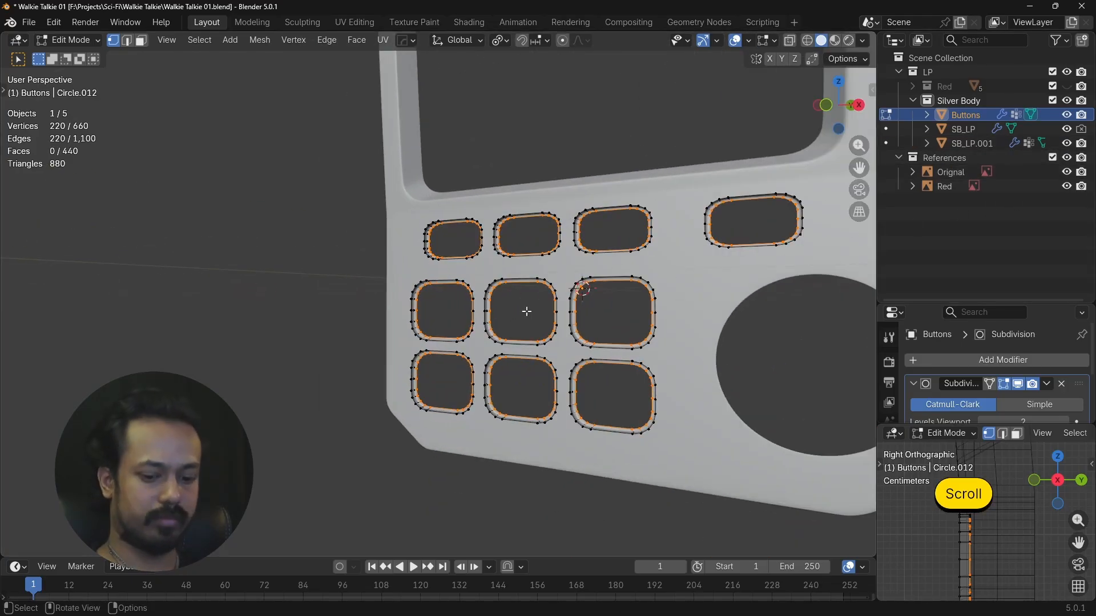
# Examine the small and large buttons in the front reference image to judge their rims, gaps and button shapes.
pyautogui.press('KP_1')
pyautogui.scroll(-8, 526, 312)
pyautogui.keyDown('shift'); pyautogui.moveTo(526, 311); pyautogui.dragTo(846, 303, button='middle'); pyautogui.keyUp('shift')
pyautogui.scroll(7, 265, 303)
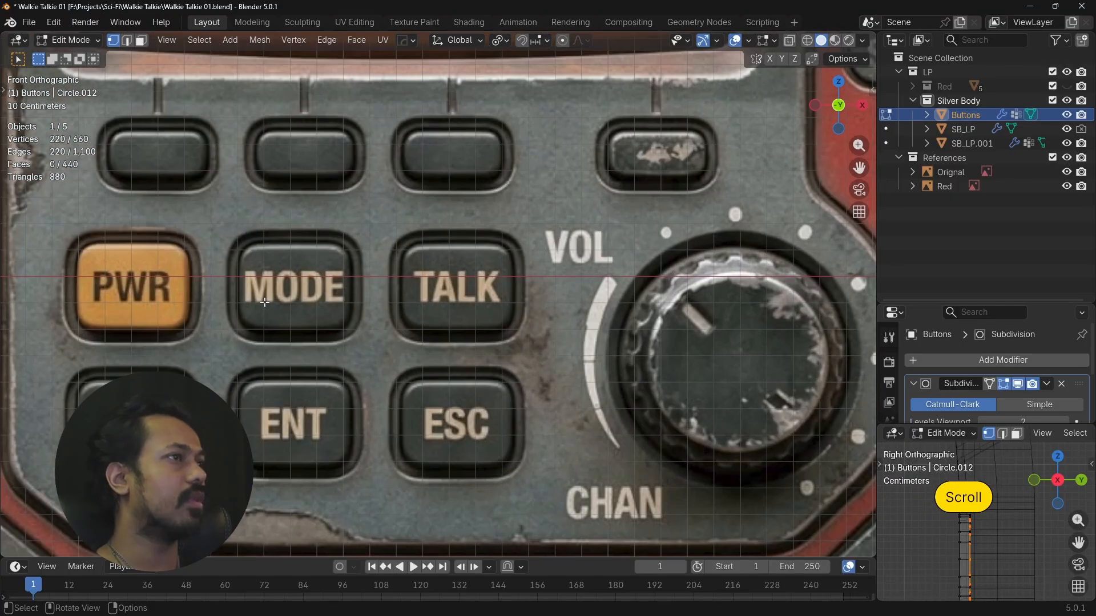
pyautogui.keyDown('shift'); pyautogui.moveTo(264, 303); pyautogui.dragTo(421, 306, button='middle'); pyautogui.keyUp('shift')
pyautogui.keyDown('shift'); pyautogui.moveTo(330, 189); pyautogui.dragTo(403, 299, button='middle'); pyautogui.keyUp('shift')
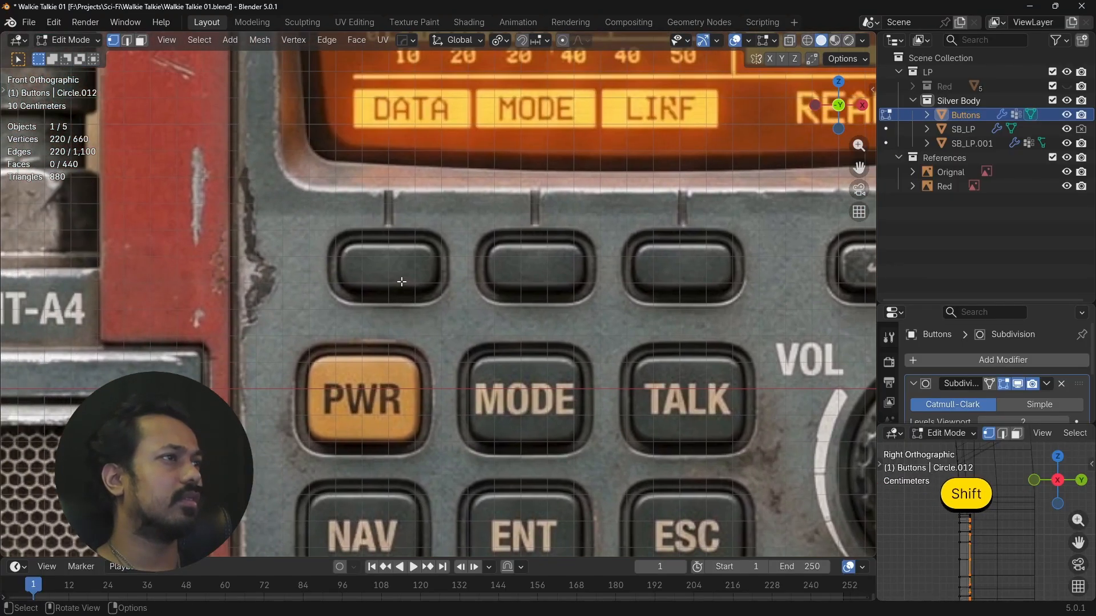
pyautogui.scroll(2, 520, 231)
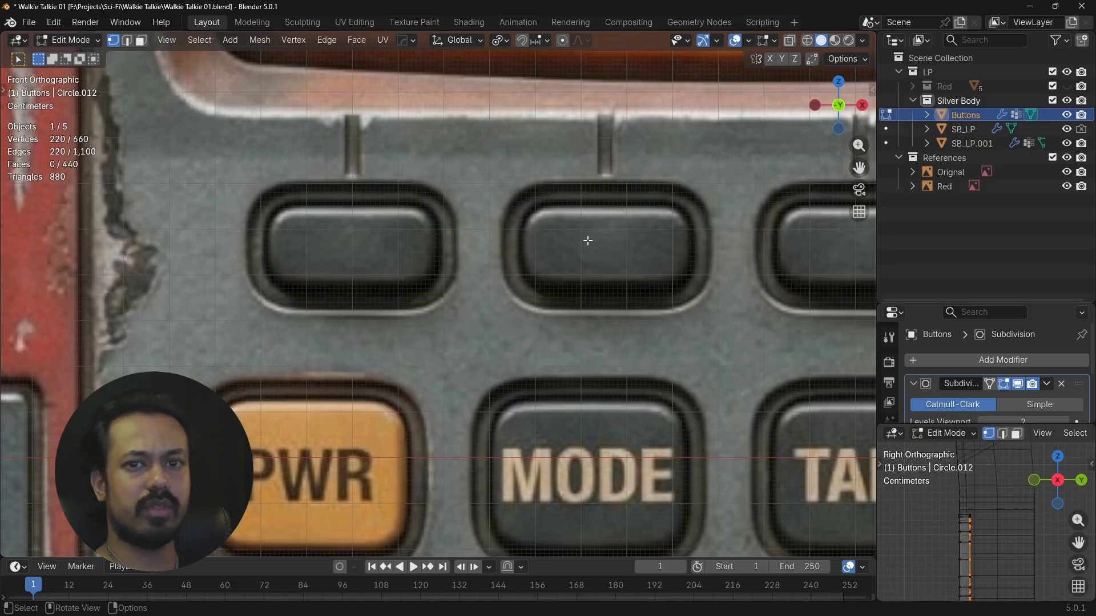
pyautogui.scroll(-6, 588, 240)
pyautogui.keyDown('shift'); pyautogui.moveTo(714, 272); pyautogui.dragTo(609, 284, button='middle'); pyautogui.keyUp('shift')
pyautogui.scroll(3, 415, 278)
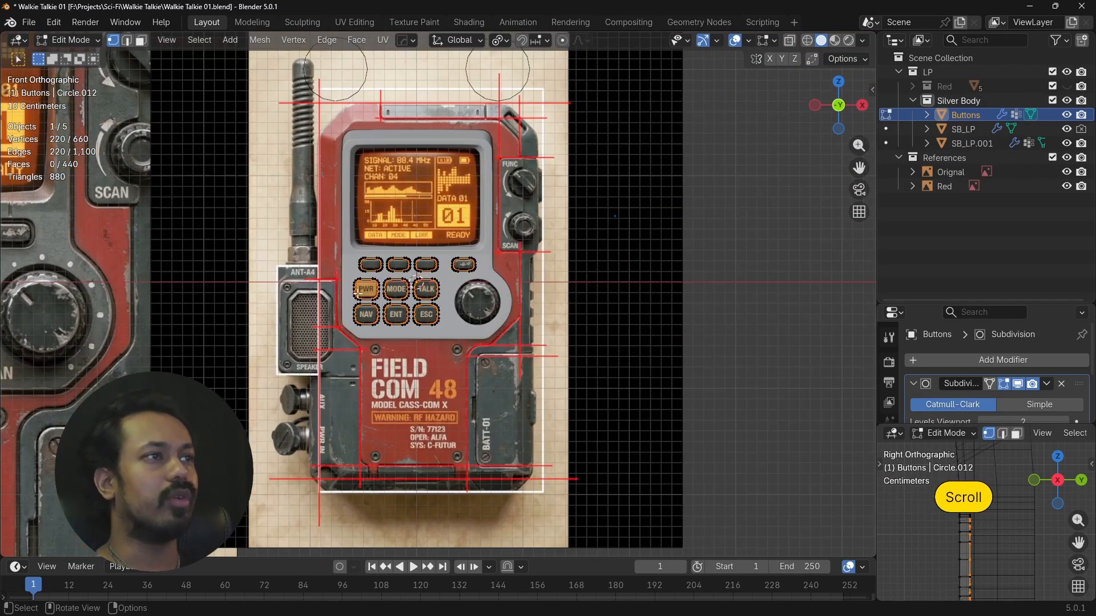
# Extrude the selected inner rim loops of all the button openings about 0.014 m inward along global Y.
pyautogui.scroll(10, 358, 294)
pyautogui.keyDown('alt'); pyautogui.moveTo(324, 279); pyautogui.dragTo(247, 291); pyautogui.keyUp('alt')
pyautogui.keyDown('shift'); pyautogui.moveTo(248, 291); pyautogui.dragTo(473, 315, button='middle'); pyautogui.keyUp('shift')
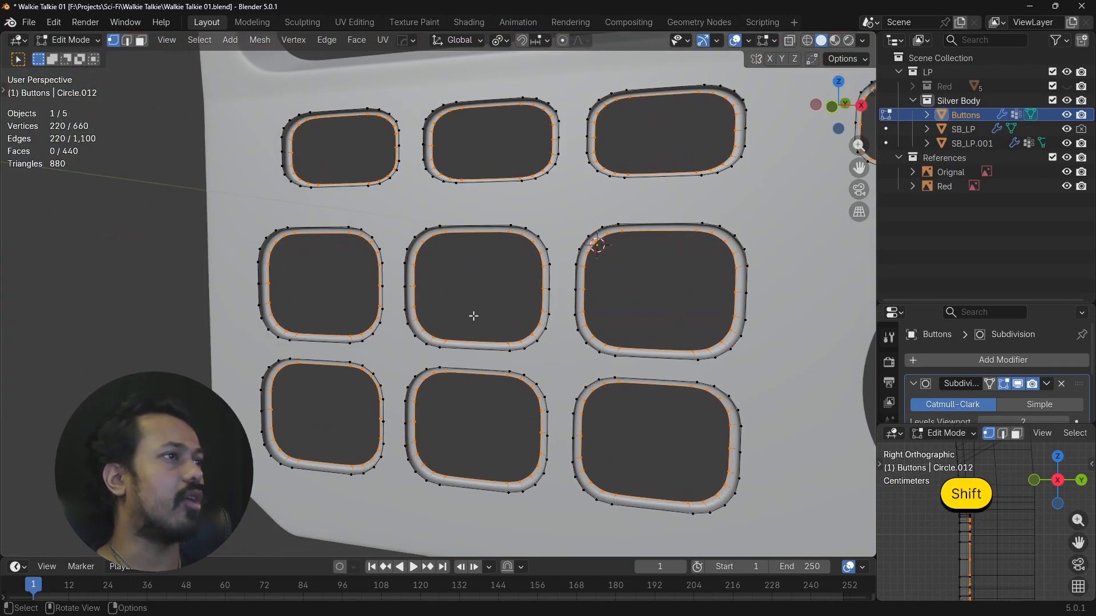
pyautogui.scroll(3, 474, 315)
pyautogui.scroll(-2, 399, 303)
pyautogui.keyDown('shift'); pyautogui.moveTo(369, 277); pyautogui.dragTo(418, 312, button='middle'); pyautogui.keyUp('shift')
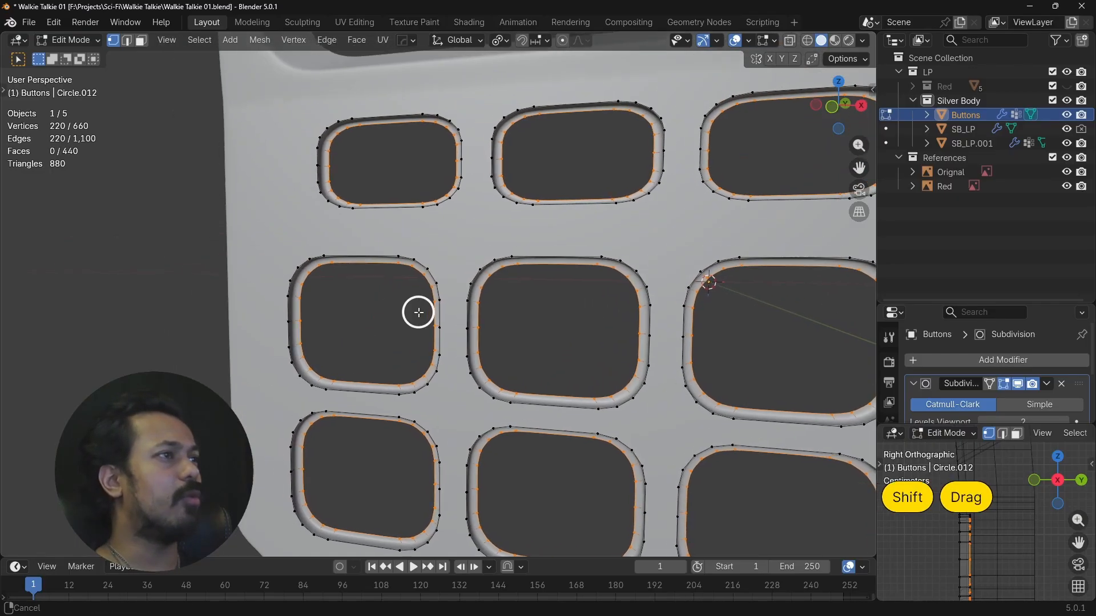
pyautogui.scroll(3, 405, 319)
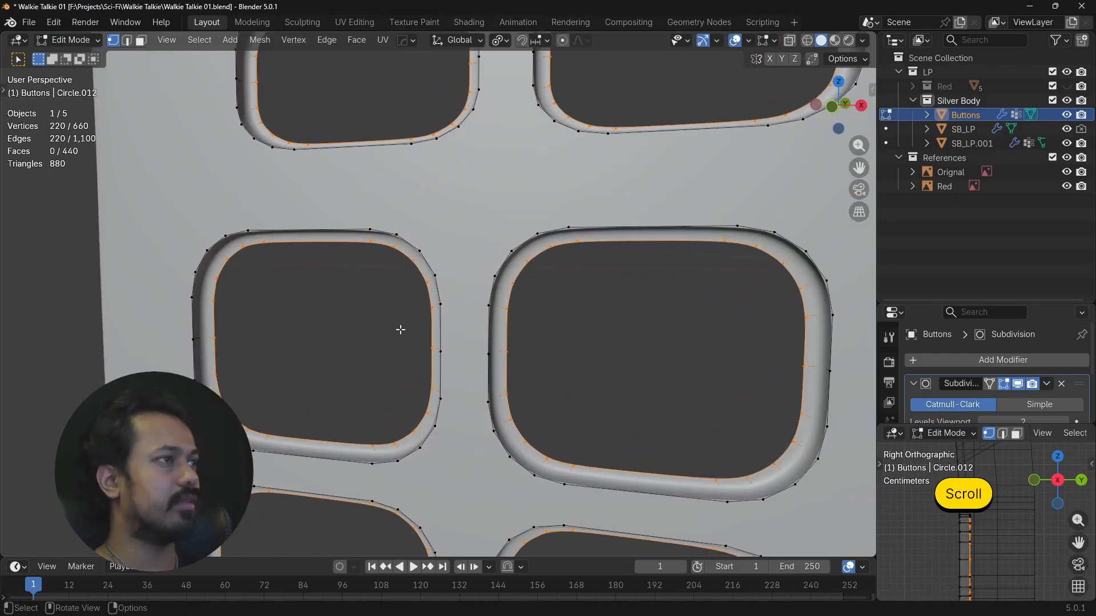
pyautogui.press('e')
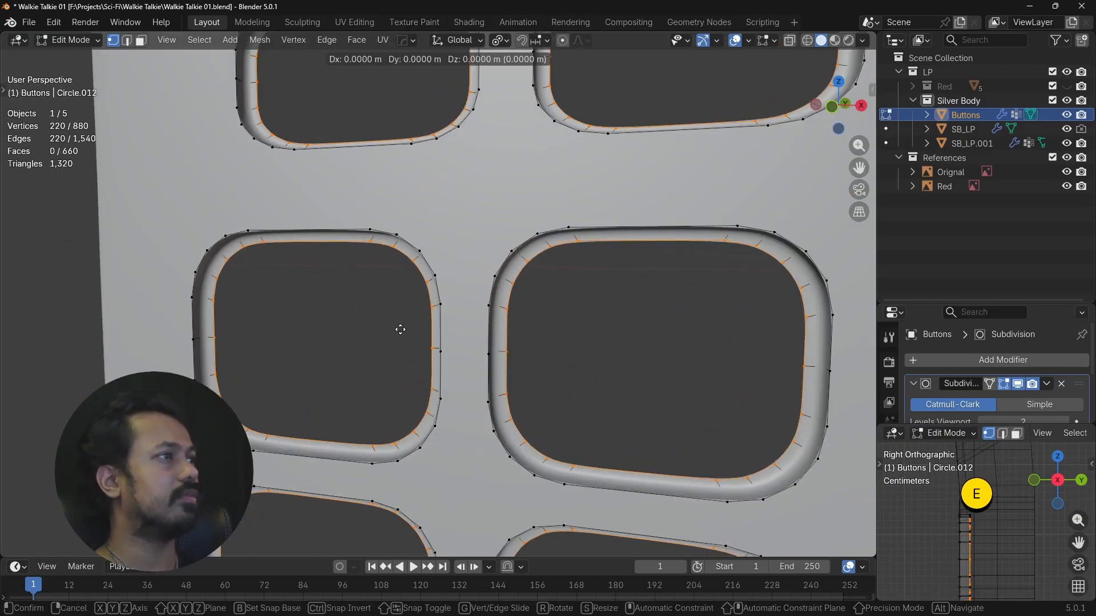
pyautogui.rightClick(400, 330)
pyautogui.press('g')
pyautogui.press('y')
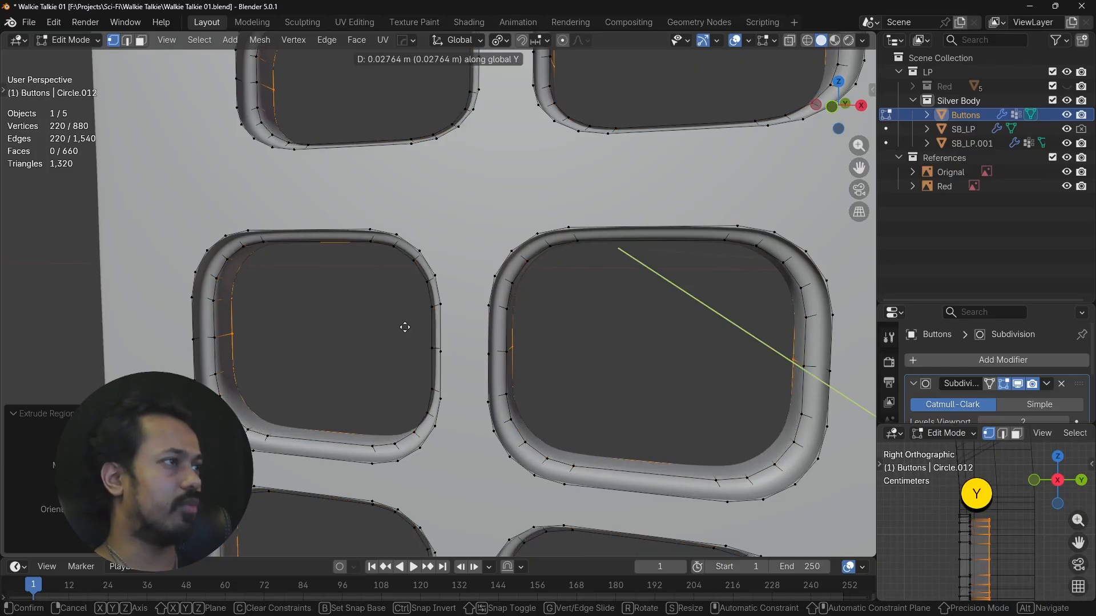
pyautogui.press('shift')
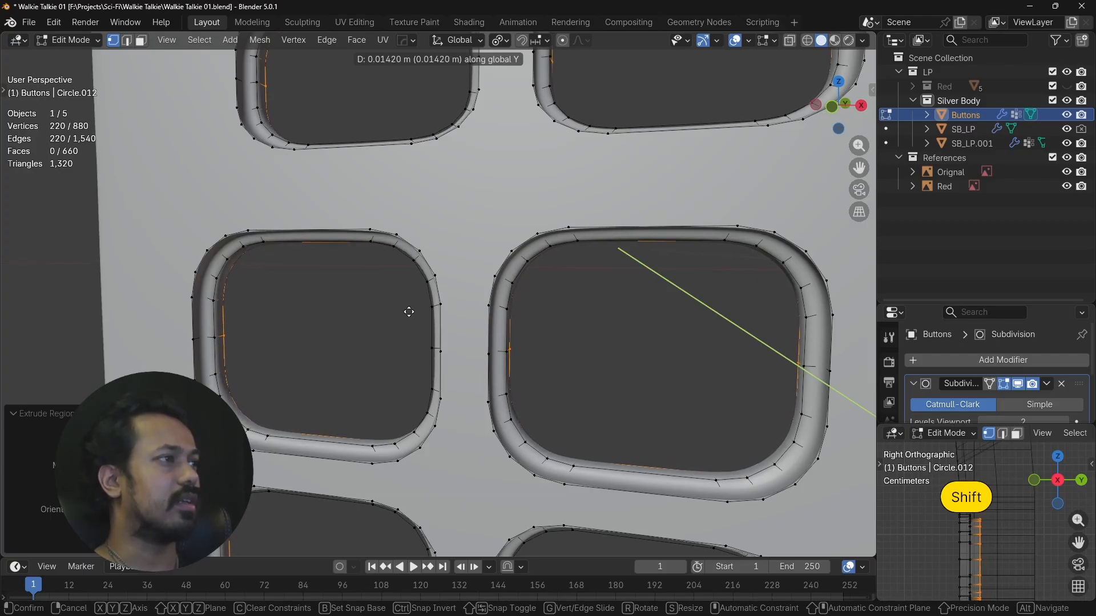
pyautogui.click(405, 310)
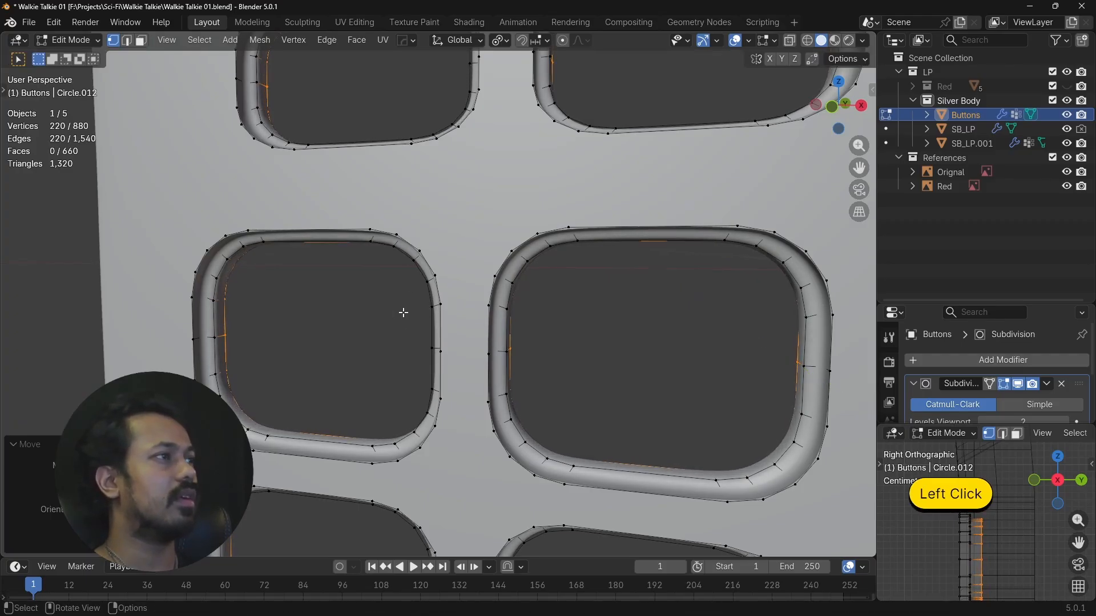
# Duplicate the selected innermost loops in place and separate the copies into their own object.
pyautogui.scroll(-4, 395, 316)
pyautogui.keyDown('alt'); pyautogui.moveTo(459, 329); pyautogui.dragTo(403, 339); pyautogui.keyUp('alt')
pyautogui.scroll(-2, 403, 338)
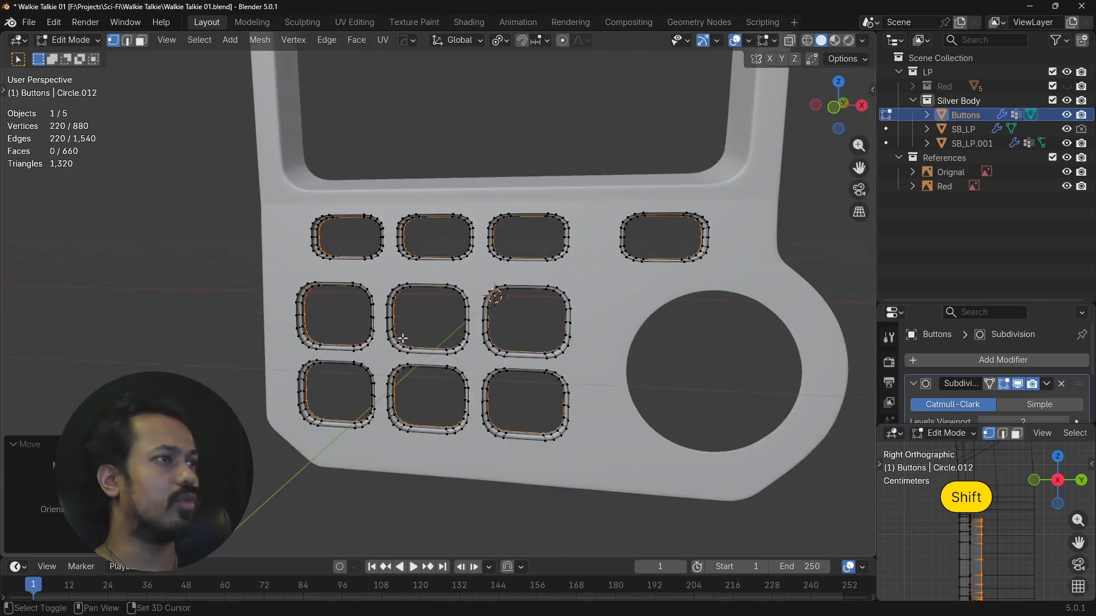
pyautogui.hotkey('shift', 'd')
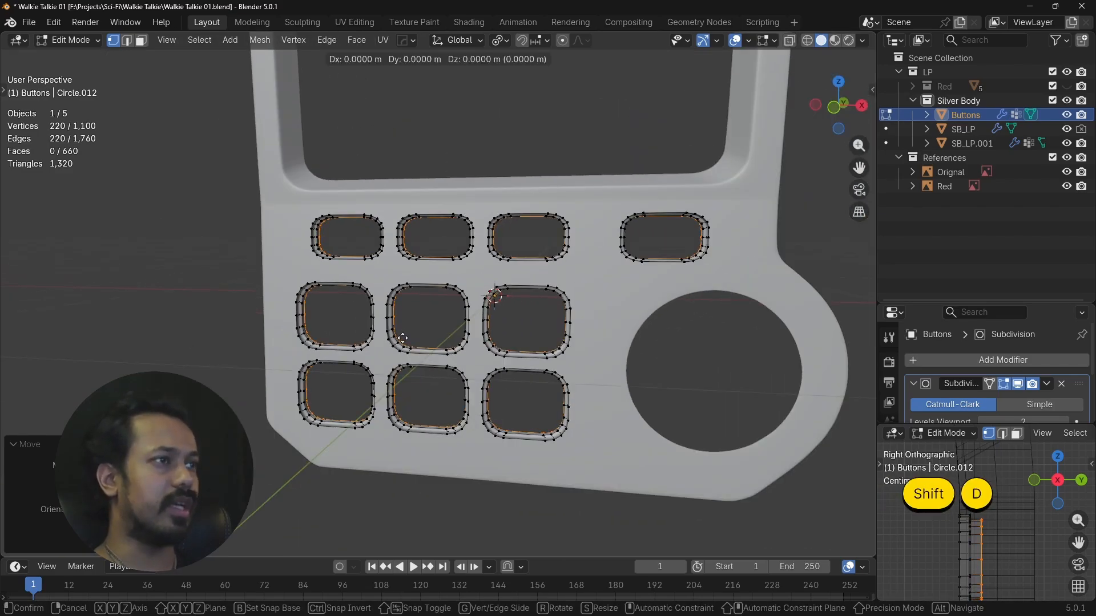
pyautogui.rightClick(402, 338)
pyautogui.press('p')
pyautogui.click(403, 338)
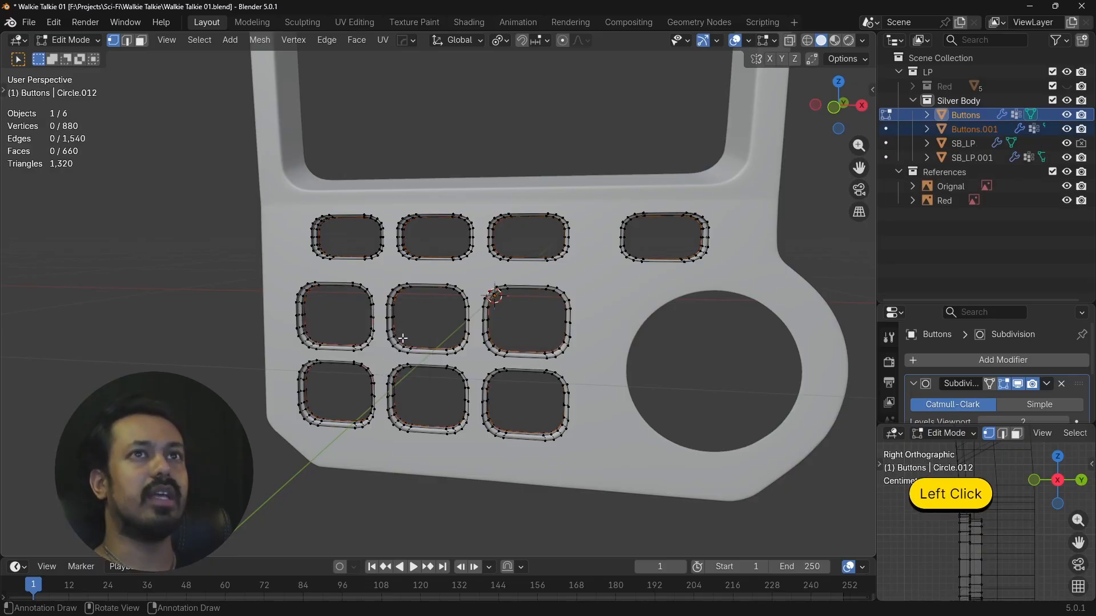
# Open the separated Buttons.001 object in Edit Mode with all of its loops selected.
pyautogui.press('Tab')
pyautogui.click(975, 129)
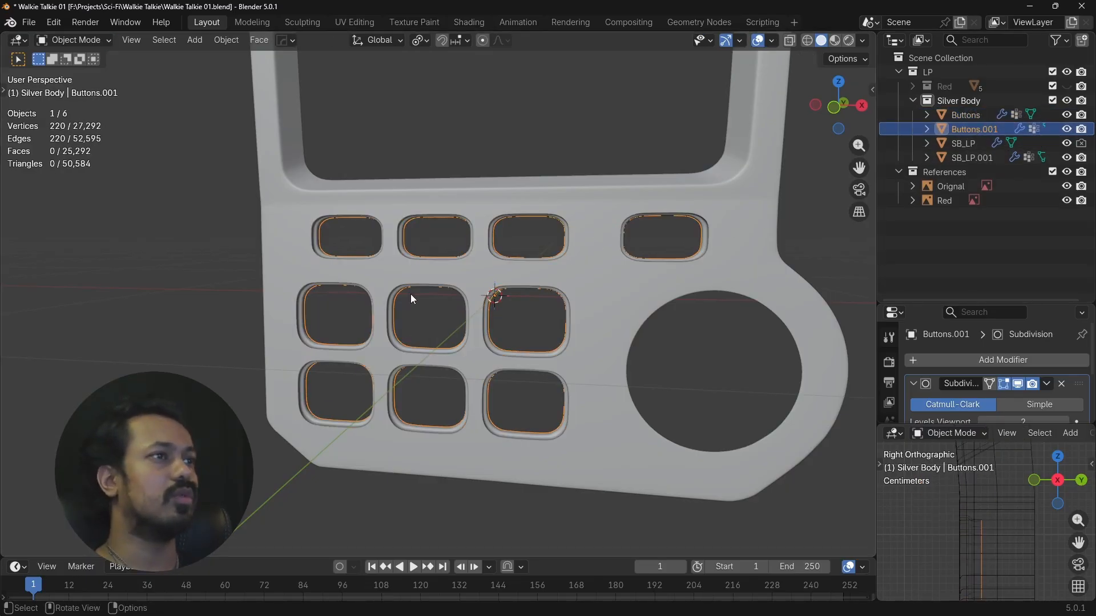
pyautogui.press('Tab')
pyautogui.scroll(3, 410, 293)
pyautogui.press('a')
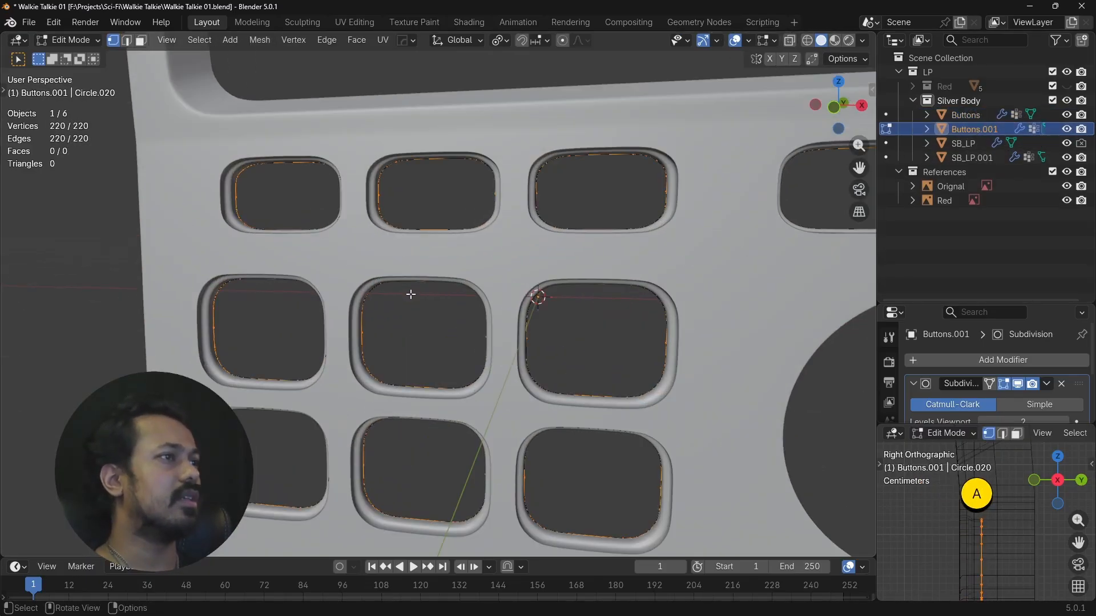
# Extrude the selected button loops about 0.083 m toward the front along global Y.
pyautogui.rightClick(443, 303)
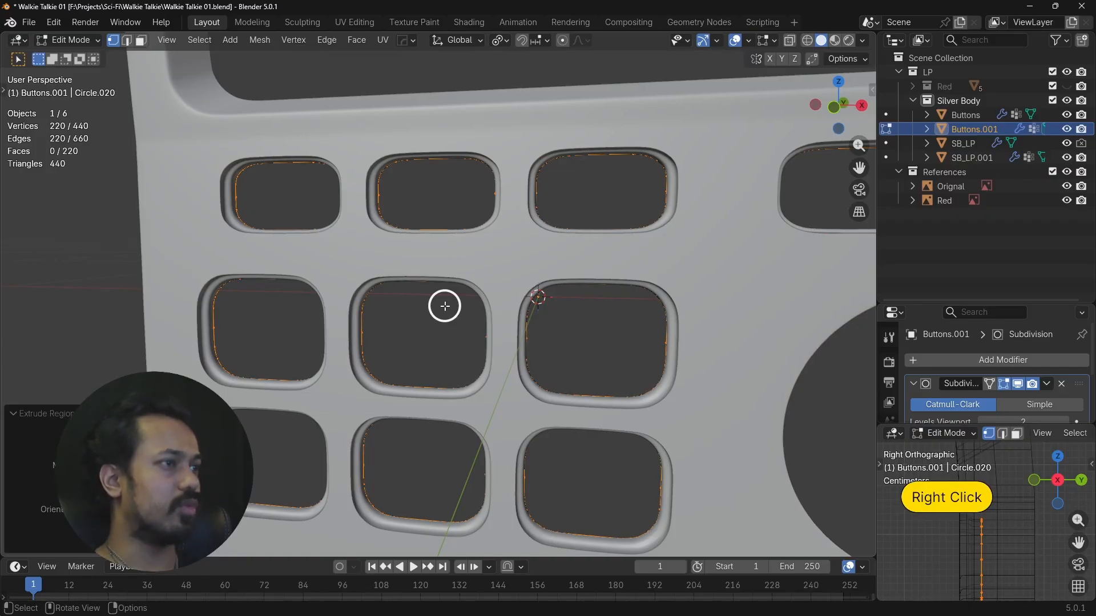
pyautogui.press('g')
pyautogui.press('y')
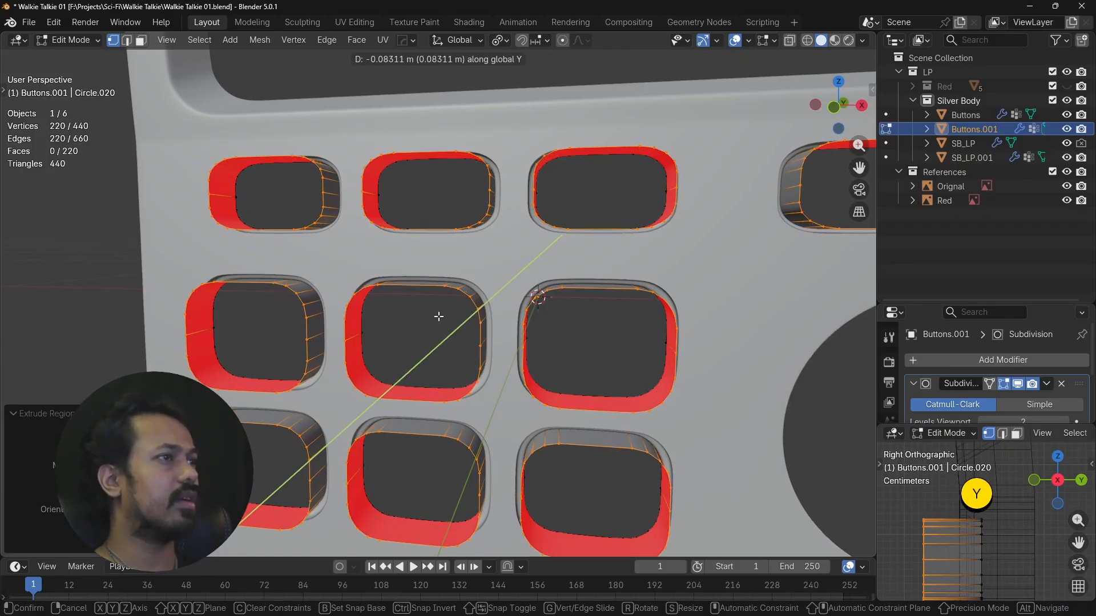
pyautogui.press('s')
pyautogui.rightClick(546, 330)
# Try extruding the front loops again and scaling them inward as button faces, and undo back to the unmoved loops.
pyautogui.press('e')
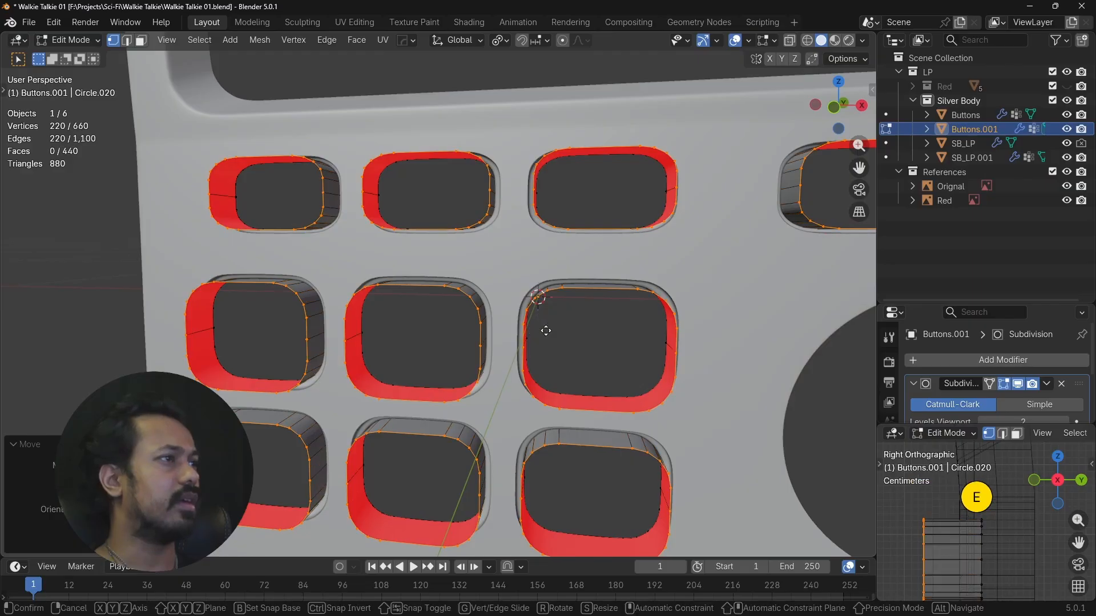
pyautogui.rightClick(543, 331)
pyautogui.press('s')
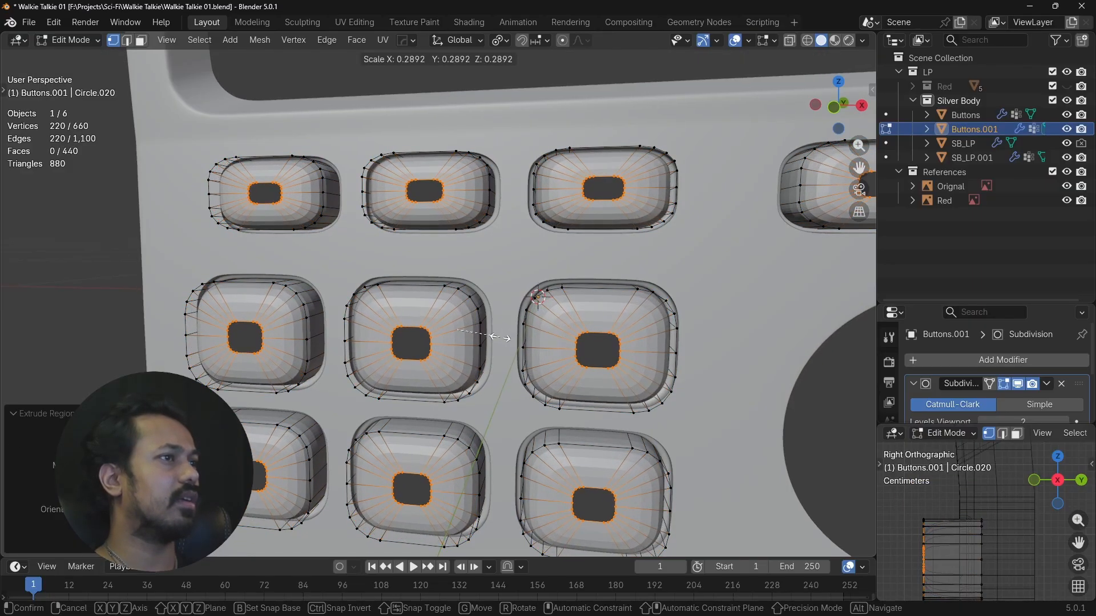
pyautogui.keyDown('alt'); pyautogui.click(464, 335); pyautogui.keyUp('alt')
pyautogui.moveTo(464, 335)
pyautogui.keyDown('alt'); pyautogui.mouseDown()
pyautogui.moveTo(385, 345)
pyautogui.moveTo(374, 409)
pyautogui.moveTo(416, 399)
pyautogui.moveTo(376, 352)
pyautogui.moveTo(550, 340)
pyautogui.moveTo(498, 347)
pyautogui.moveTo(477, 321)
pyautogui.moveTo(501, 328)
pyautogui.moveTo(466, 339)
pyautogui.mouseUp(); pyautogui.keyUp('alt')
pyautogui.scroll(3, 498, 348)
pyautogui.scroll(-4, 500, 327)
pyautogui.hotkey('ctrl', 'z')
pyautogui.hotkey('ctrl', 'z')
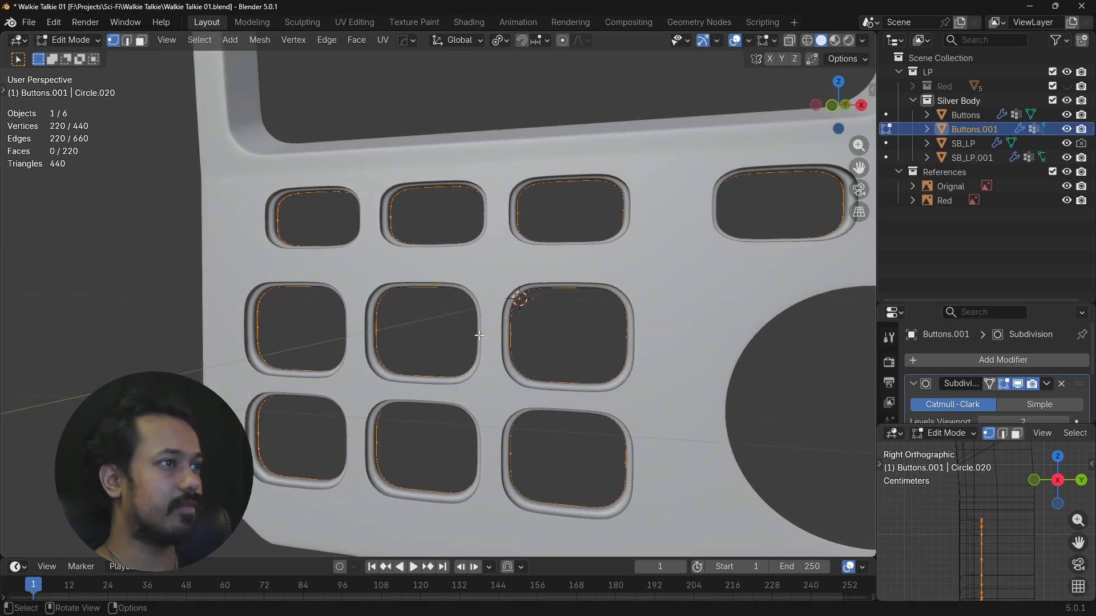
# Merge the selected vertices by distance and extrude the button loops about 0.043 m toward the front along global Y.
pyautogui.press('space')
pyautogui.click(531, 377)
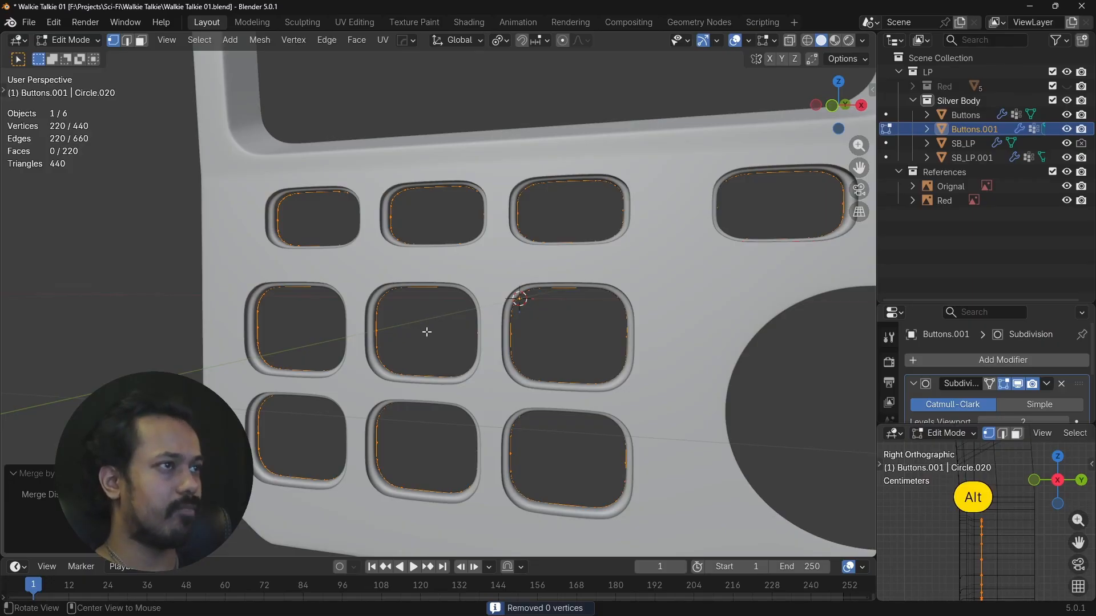
pyautogui.keyDown('alt'); pyautogui.moveTo(426, 328); pyautogui.dragTo(422, 336); pyautogui.keyUp('alt')
pyautogui.scroll(3, 393, 342)
pyautogui.moveTo(394, 348)
pyautogui.keyDown('shift'); pyautogui.mouseDown(button='middle')
pyautogui.moveTo(397, 326)
pyautogui.moveTo(396, 372)
pyautogui.moveTo(395, 334)
pyautogui.mouseUp(button='middle'); pyautogui.keyUp('shift')
pyautogui.scroll(3, 379, 350)
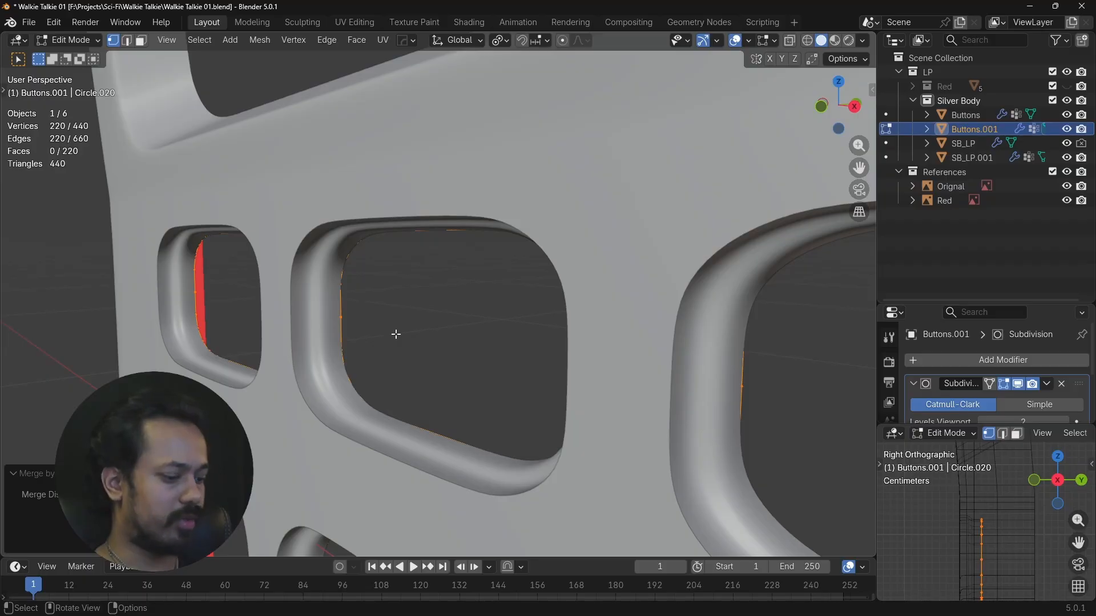
pyautogui.press('e')
pyautogui.rightClick(397, 334)
pyautogui.press('g')
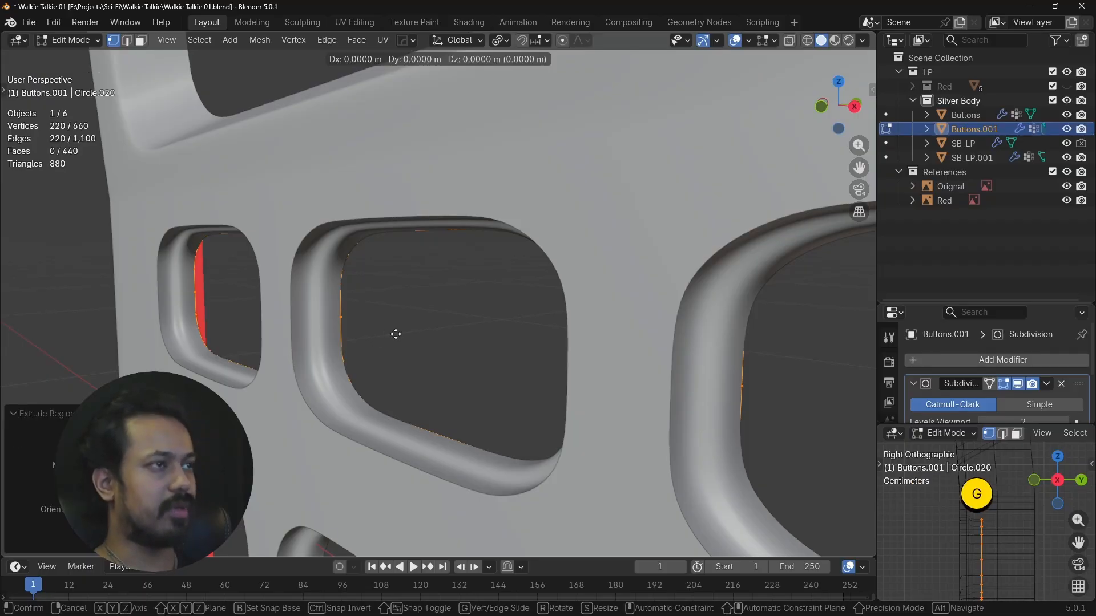
pyautogui.press('y')
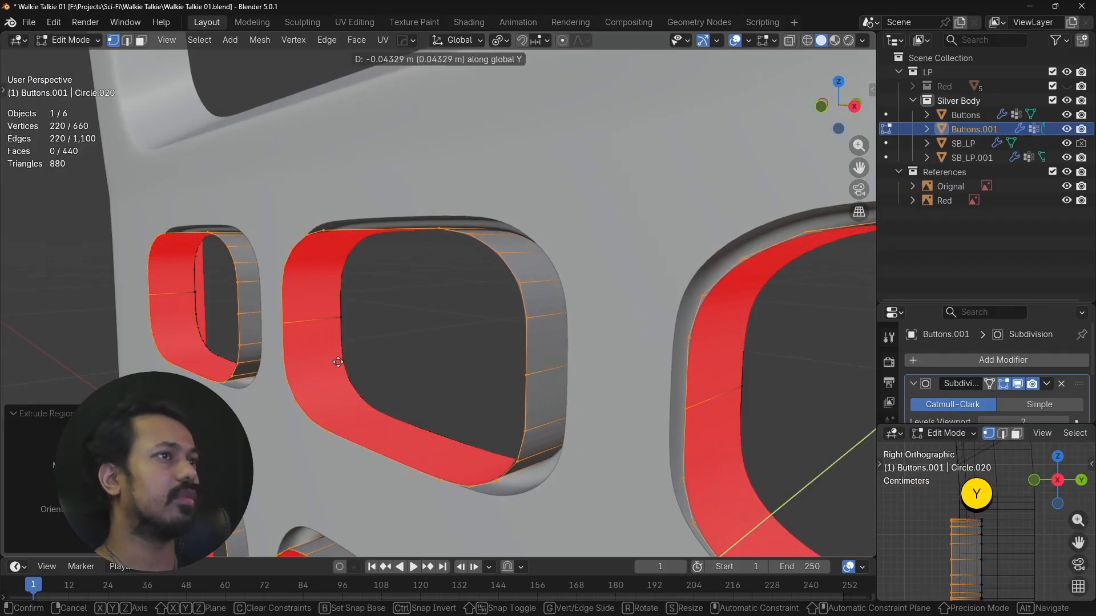
pyautogui.click(337, 363)
# Examine the extruded button side walls in their openings from several angles to judge how far they protrude.
pyautogui.keyDown('alt'); pyautogui.moveTo(337, 363); pyautogui.dragTo(447, 347); pyautogui.keyUp('alt')
pyautogui.scroll(-3, 414, 346)
pyautogui.scroll(-5, 414, 347)
pyautogui.scroll(3, 490, 353)
pyautogui.scroll(3, 447, 347)
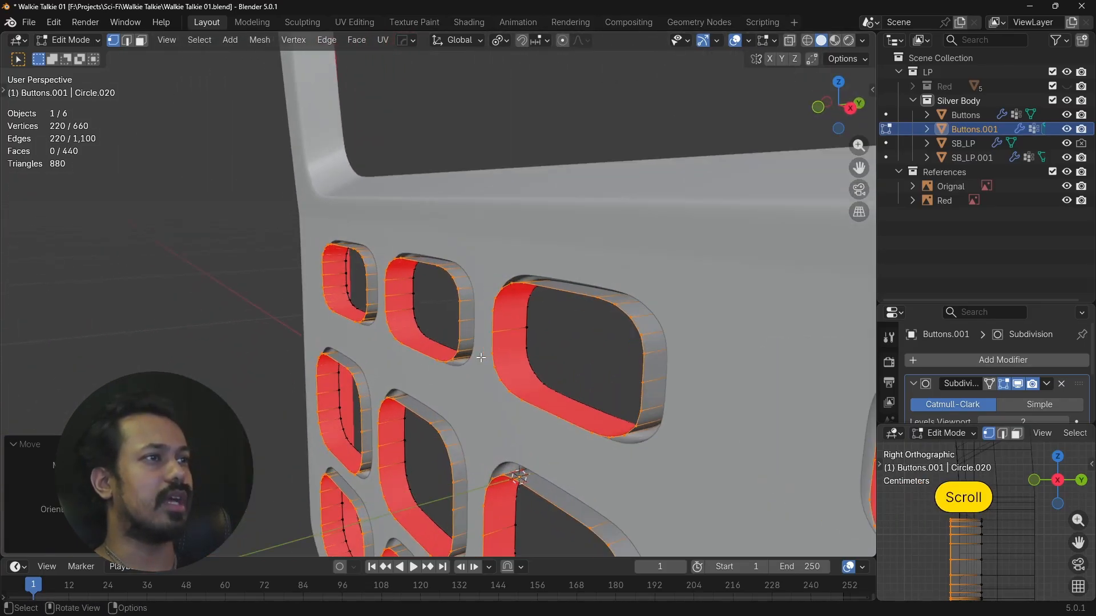
pyautogui.keyDown('shift'); pyautogui.moveTo(447, 347); pyautogui.dragTo(453, 359, button='middle'); pyautogui.keyUp('shift')
pyautogui.keyDown('alt'); pyautogui.moveTo(454, 358); pyautogui.dragTo(509, 348); pyautogui.keyUp('alt')
pyautogui.scroll(-3, 440, 369)
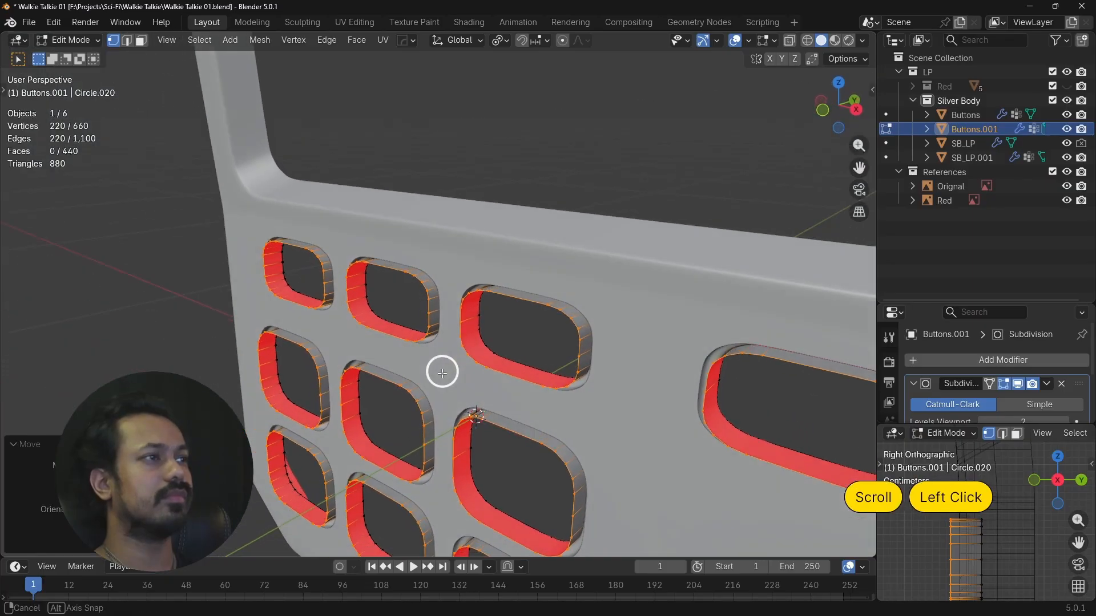
pyautogui.scroll(3, 440, 370)
pyautogui.keyDown('alt'); pyautogui.moveTo(440, 370); pyautogui.dragTo(490, 353); pyautogui.keyUp('alt')
pyautogui.scroll(-3, 577, 394)
pyautogui.scroll(3, 506, 340)
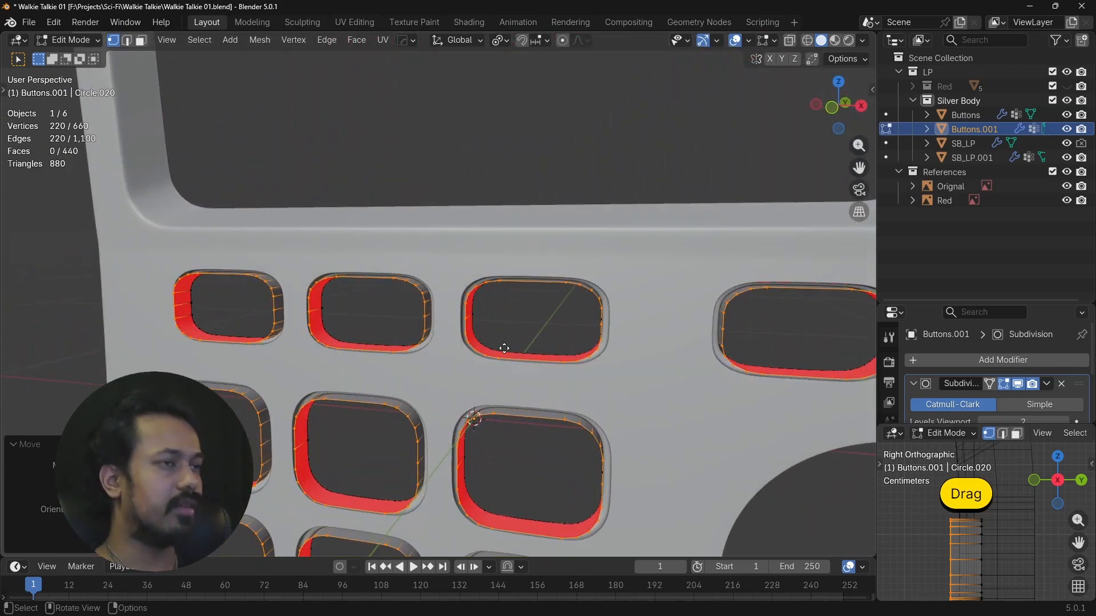
# Extrude the front button loops in place and scale them to 0.5 around their individual origins.
pyautogui.press('e')
pyautogui.rightClick(504, 348)
pyautogui.write('s.5')
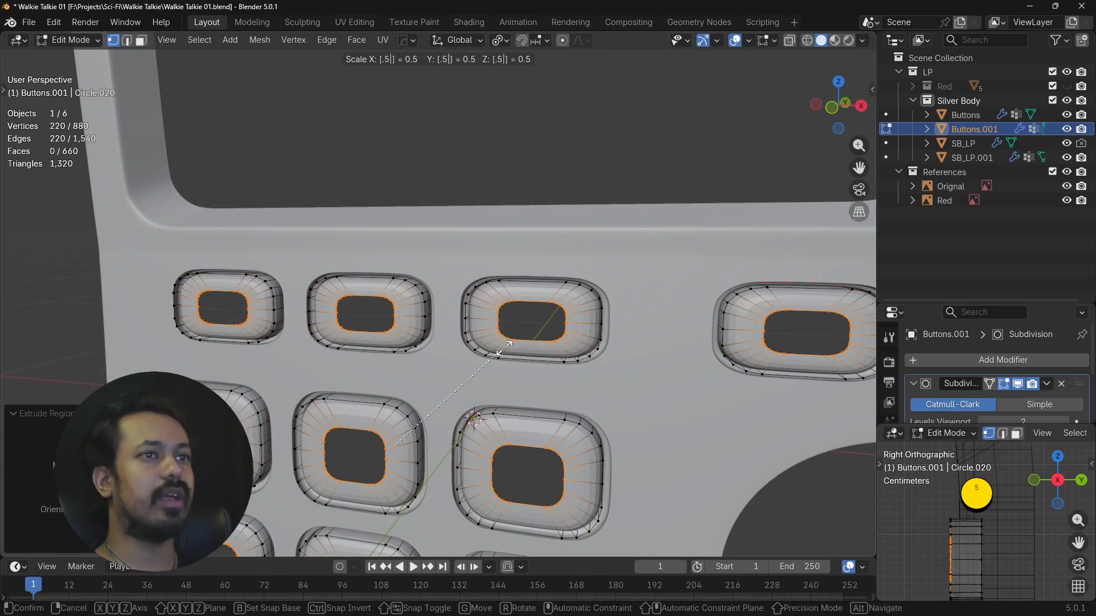
pyautogui.press('Return')
# Return to Object Mode and apply Shade Smooth to the Buttons.001 object.
pyautogui.scroll(-5, 455, 374)
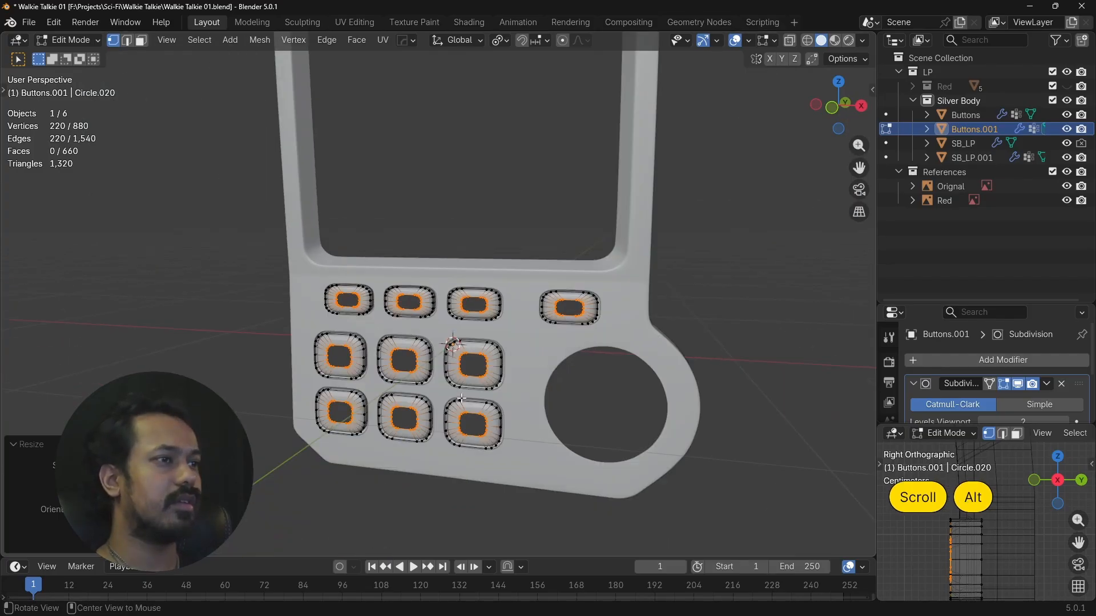
pyautogui.keyDown('alt'); pyautogui.click(509, 384); pyautogui.keyUp('alt')
pyautogui.press('Tab')
pyautogui.scroll(5, 437, 333)
pyautogui.rightClick(410, 309)
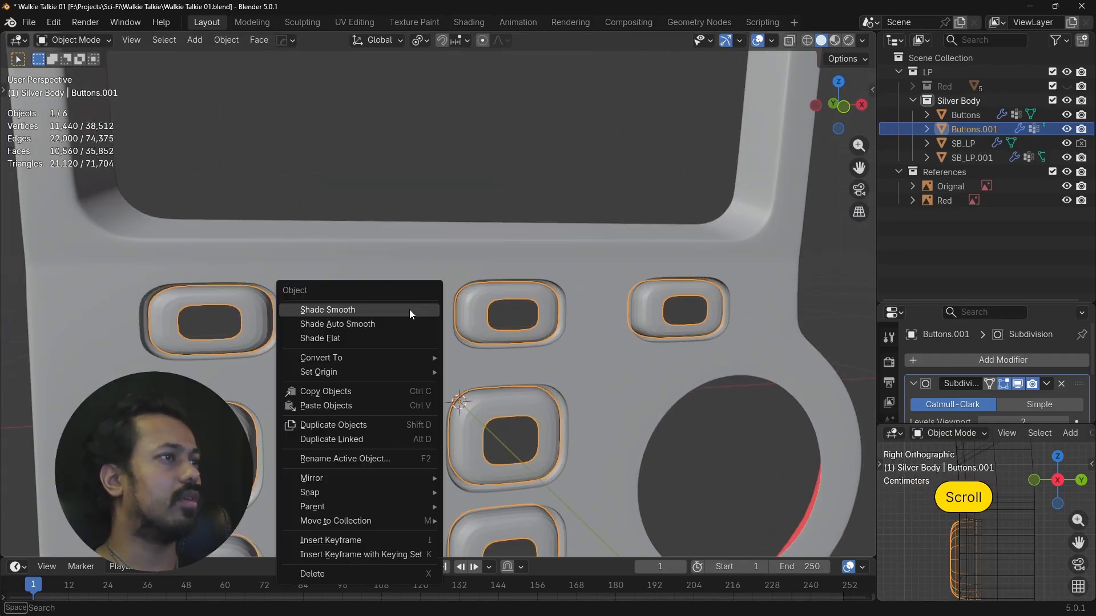
pyautogui.click(410, 309)
# Fill a face across the middle of the top-left button's opening between its two upper and two lower inner-loop vertices.
pyautogui.keyDown('shift'); pyautogui.moveTo(348, 328); pyautogui.dragTo(416, 296, button='middle'); pyautogui.keyUp('shift')
pyautogui.scroll(3, 399, 295)
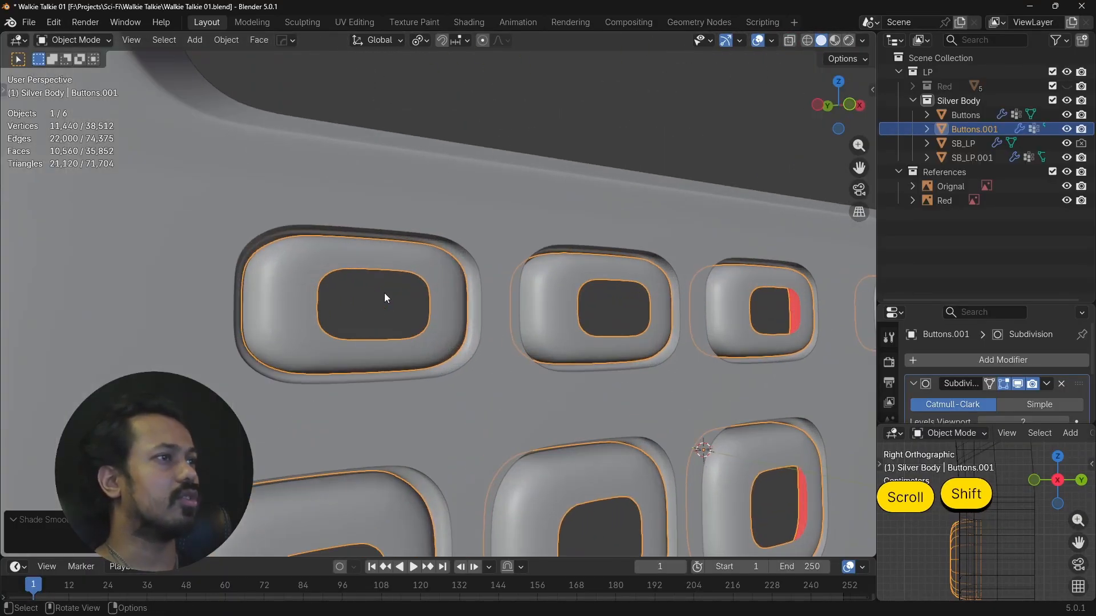
pyautogui.press('Tab')
pyautogui.scroll(4, 263, 331)
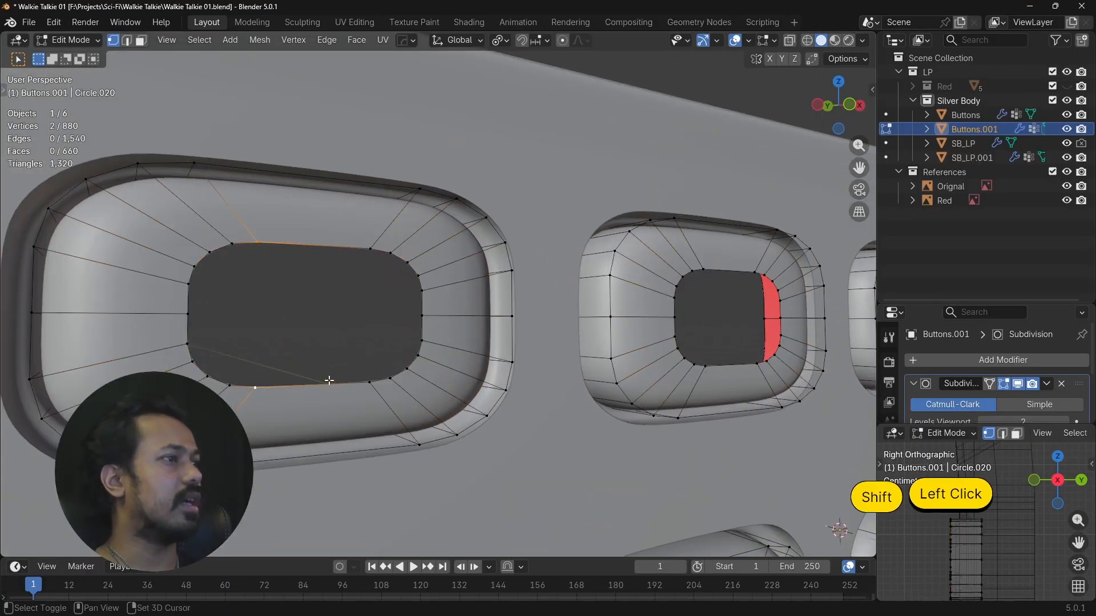
pyautogui.keyDown('shift'); pyautogui.click(370, 382); pyautogui.keyUp('shift')
pyautogui.press('f')
# Add a centred horizontal loop cut to the bridging face and connect its end to the opening's adjacent side vertex.
pyautogui.click(371, 249)
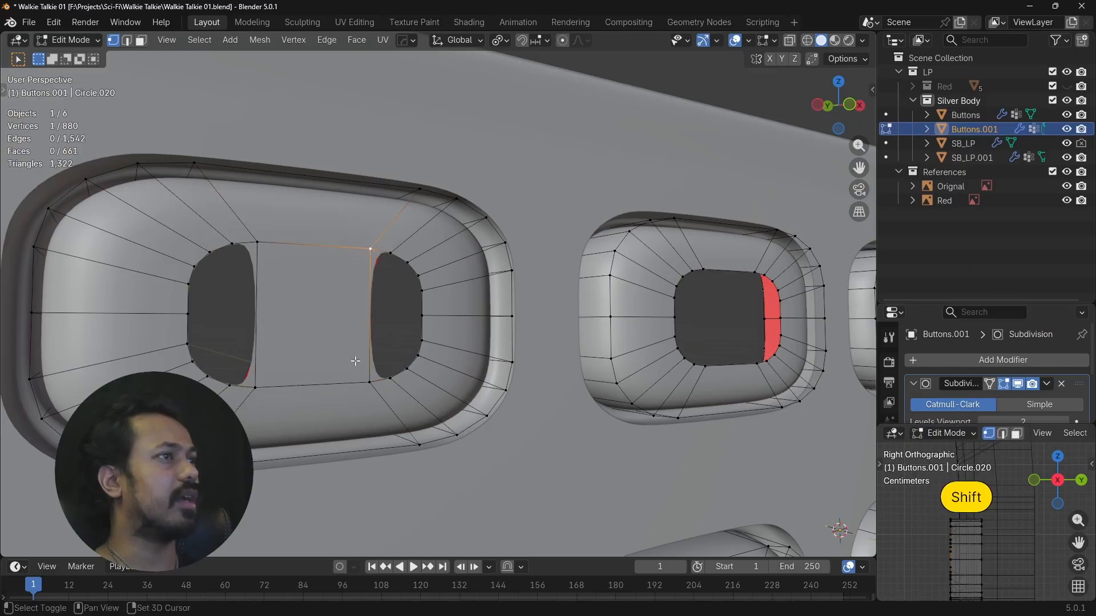
pyautogui.hotkey('ctrl', 'r')
pyautogui.click(361, 318)
pyautogui.rightClick(365, 316)
pyautogui.click(371, 313)
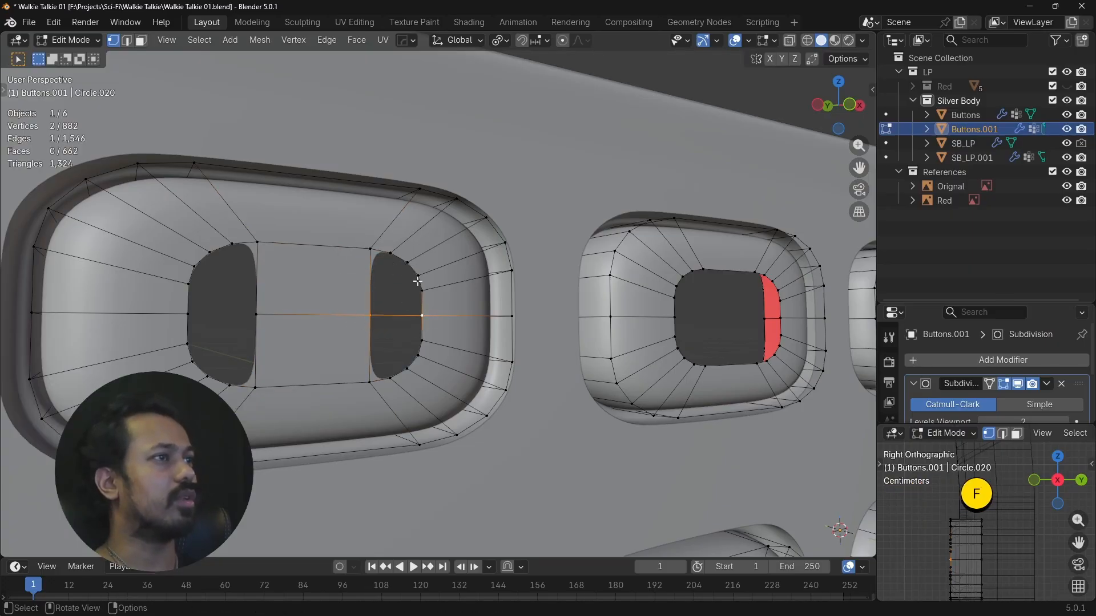
# Divide the edge across the right gap of the top-left button's opening with two cuts and fill two faces above it.
pyautogui.hotkey('ctrl', 'r')
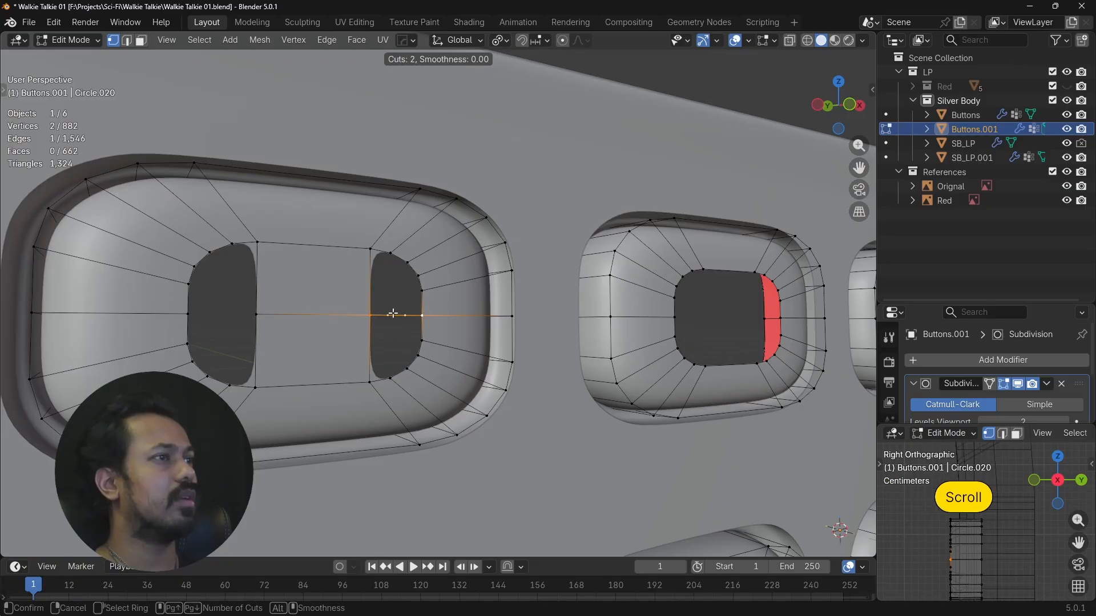
pyautogui.click(393, 313)
pyautogui.rightClick(381, 258)
pyautogui.click(335, 212)
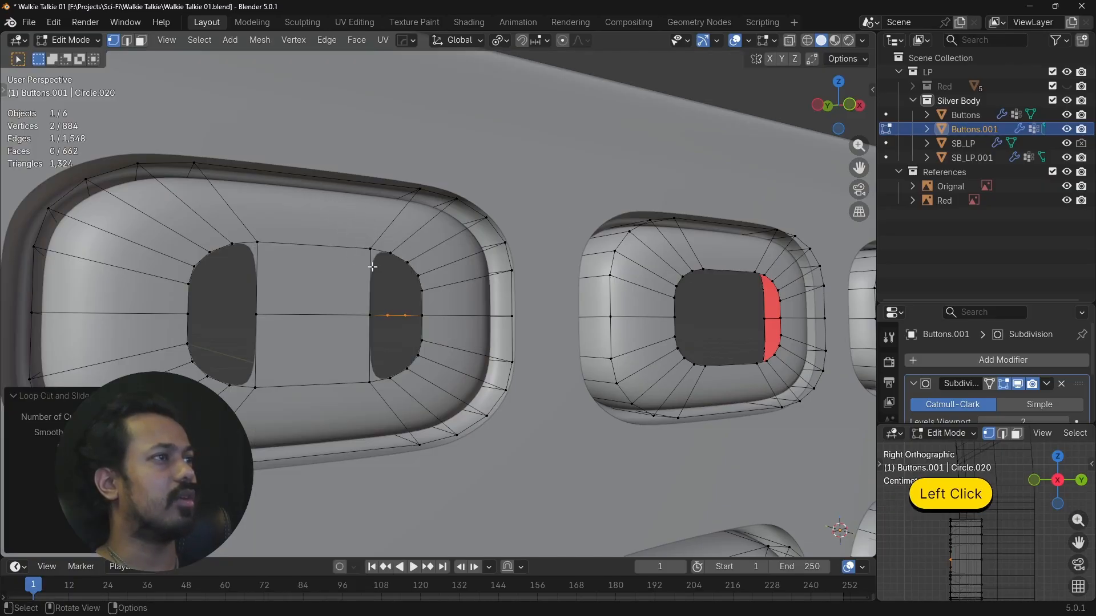
pyautogui.click(359, 252)
pyautogui.keyDown('shift'); pyautogui.click(355, 316); pyautogui.keyUp('shift')
pyautogui.press('f')
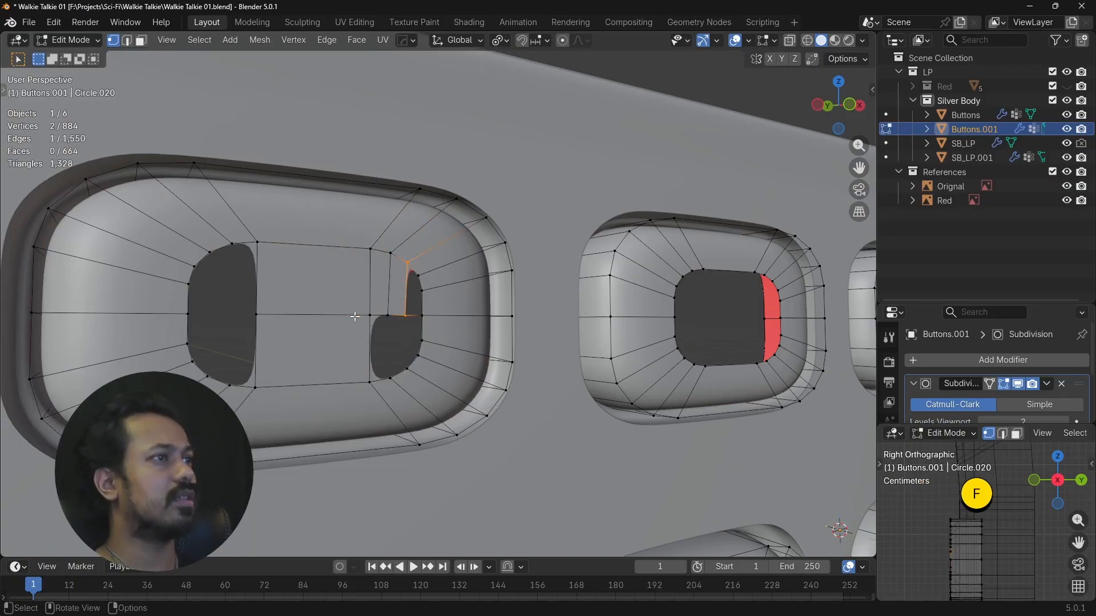
# Add one centred horizontal loop cut to both the upper and lower halves of the faces bridging the opening.
pyautogui.hotkey('ctrl', 'r')
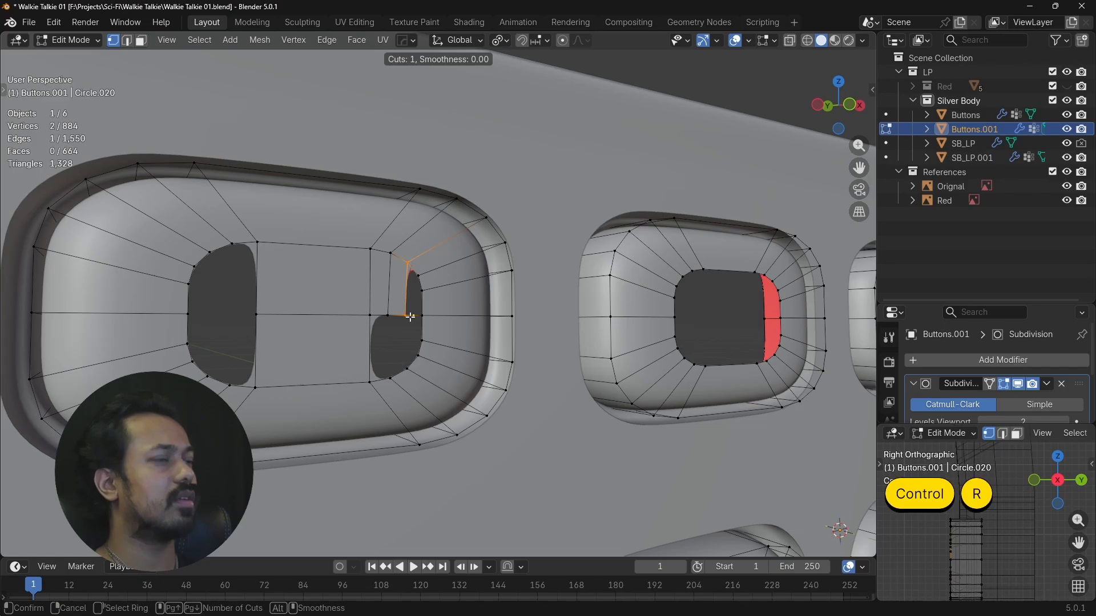
pyautogui.rightClick(389, 330)
pyautogui.hotkey('ctrl', 'r')
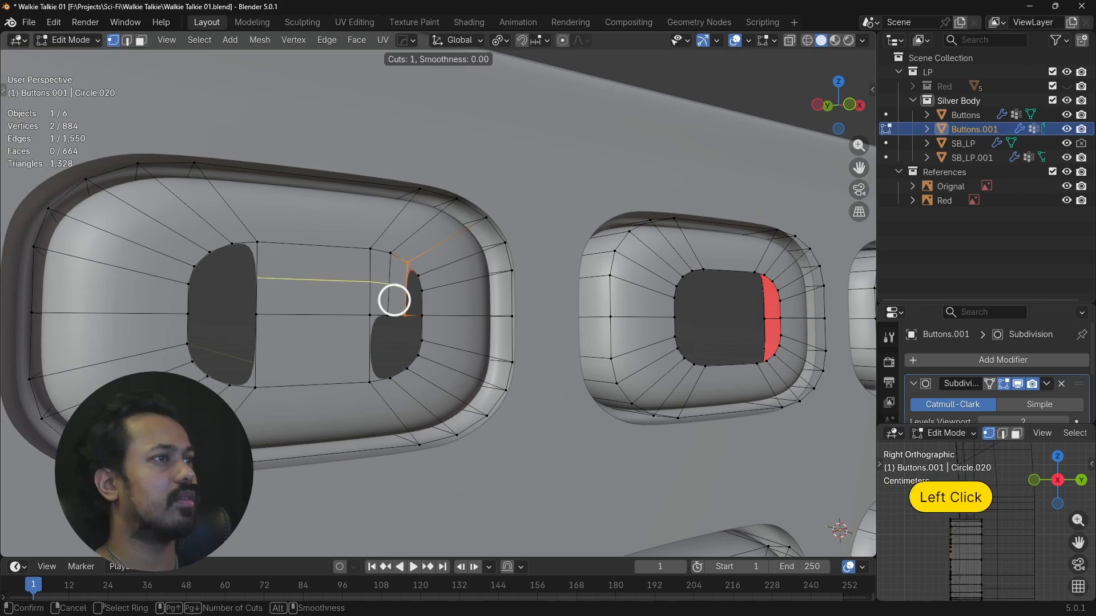
pyautogui.click(394, 300)
pyautogui.rightClick(382, 301)
pyautogui.hotkey('ctrl', 'r')
pyautogui.click(354, 345)
pyautogui.rightClick(354, 345)
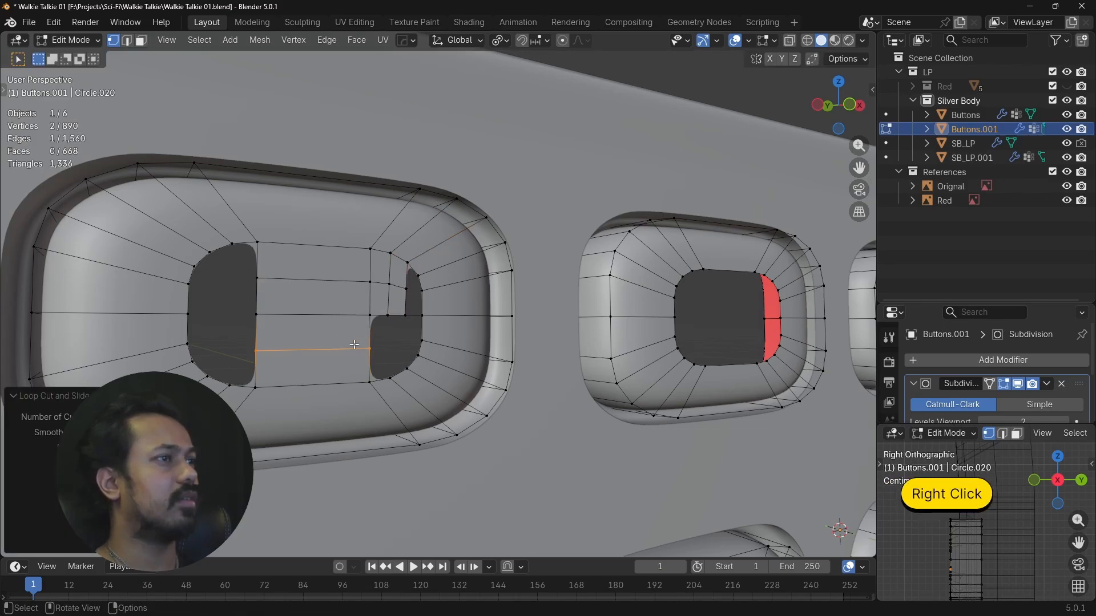
# Fill a face in the lower right gap between the divided edge and inner rim, and add a centred loop cut to it.
pyautogui.click(381, 321)
pyautogui.keyDown('shift'); pyautogui.click(400, 369); pyautogui.keyUp('shift')
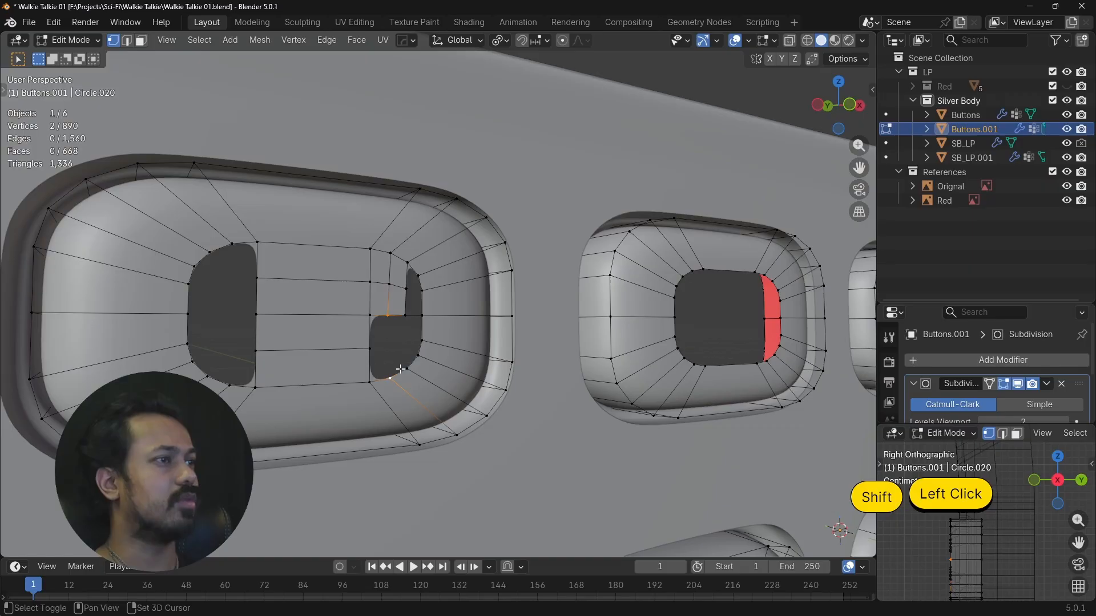
pyautogui.keyDown('shift'); pyautogui.click(406, 315); pyautogui.keyUp('shift')
pyautogui.press('f')
pyautogui.hotkey('ctrl', 'r')
pyautogui.click(401, 353)
pyautogui.rightClick(400, 351)
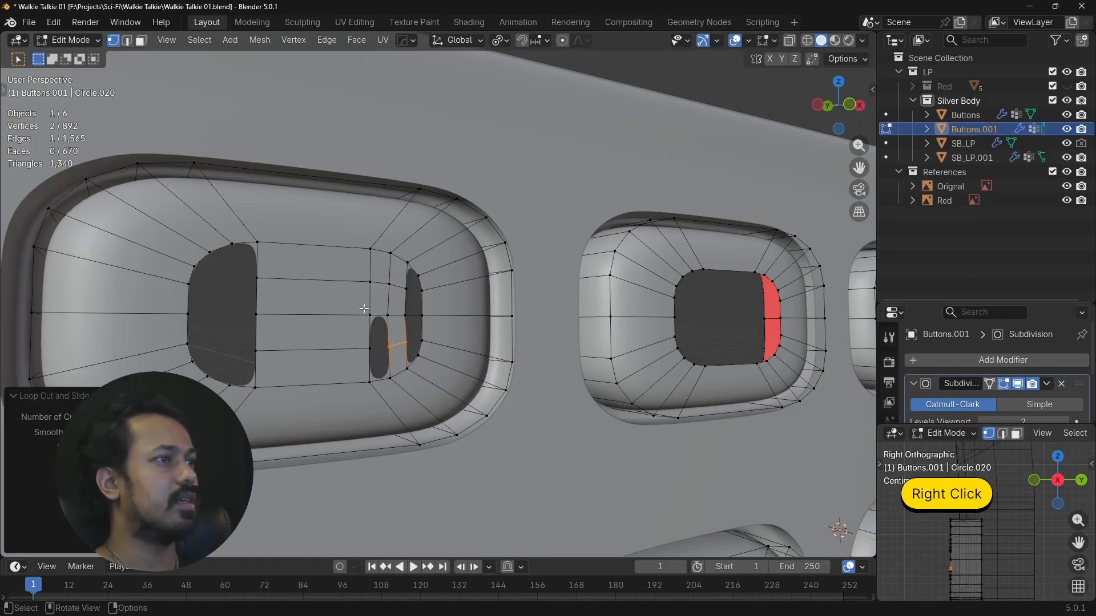
# Fill the remaining quad faces in the right gap of the top-left button's opening.
pyautogui.click(368, 286)
pyautogui.keyDown('shift'); pyautogui.click(386, 315); pyautogui.keyUp('shift')
pyautogui.press('f')
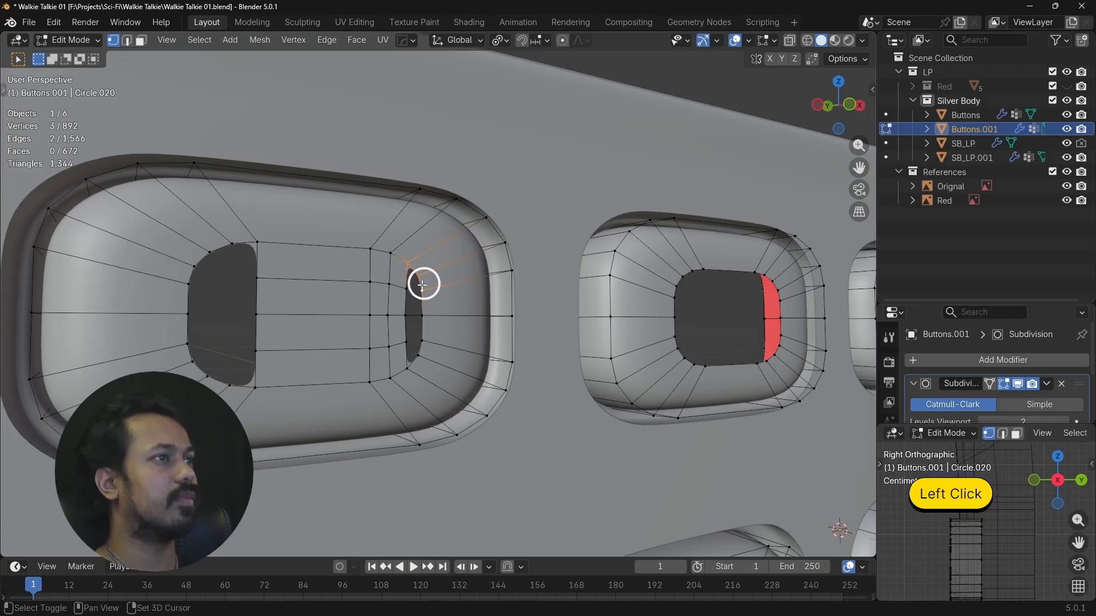
pyautogui.press('f')
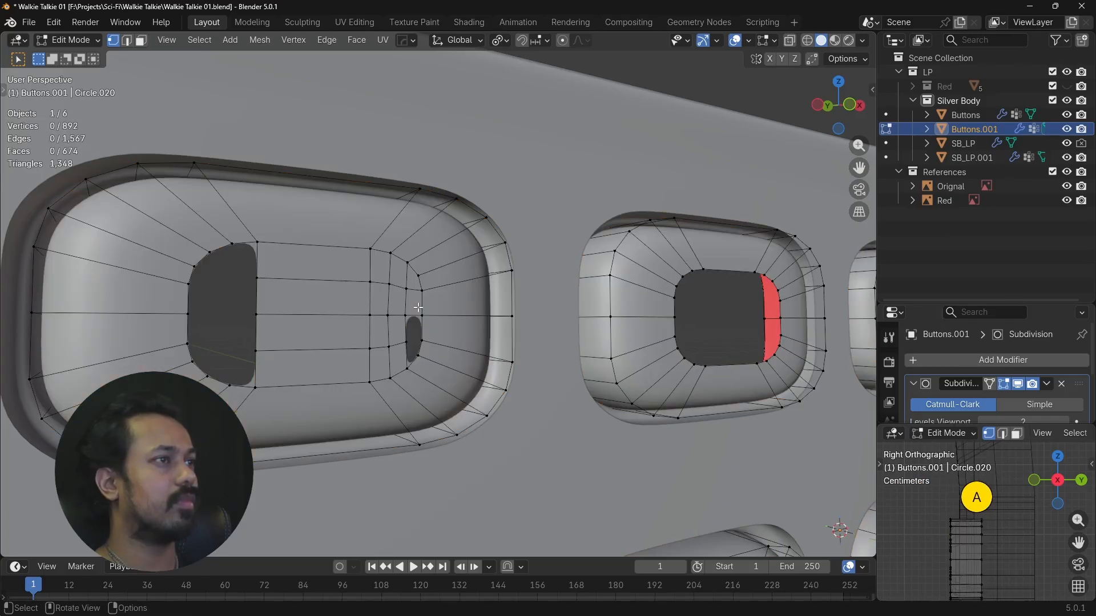
pyautogui.keyDown('shift'); pyautogui.click(421, 316); pyautogui.keyUp('shift')
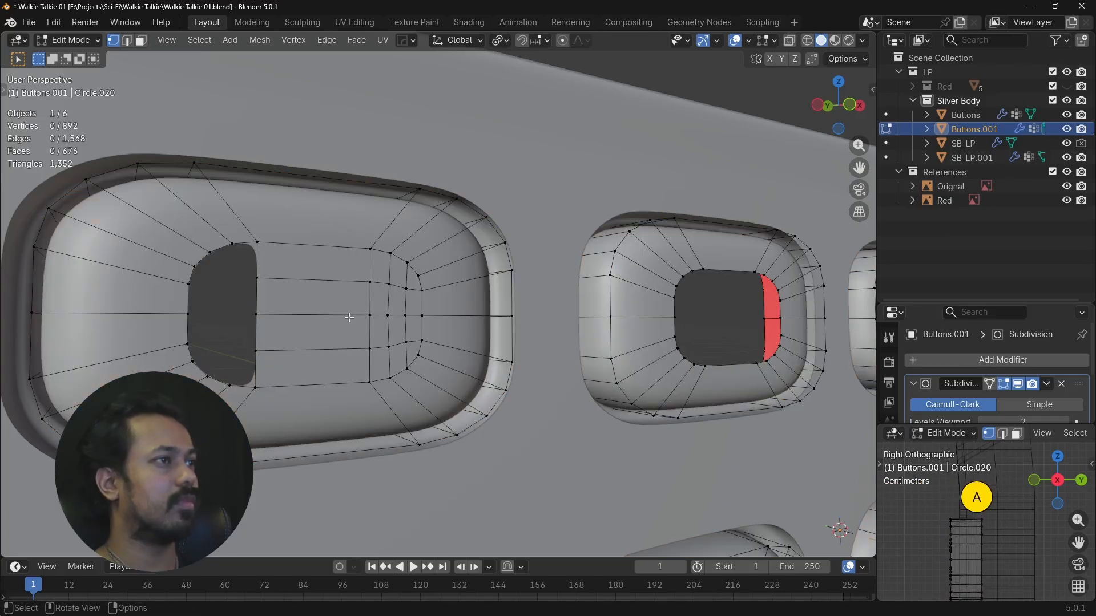
pyautogui.keyDown('shift'); pyautogui.click(234, 378); pyautogui.keyUp('shift')
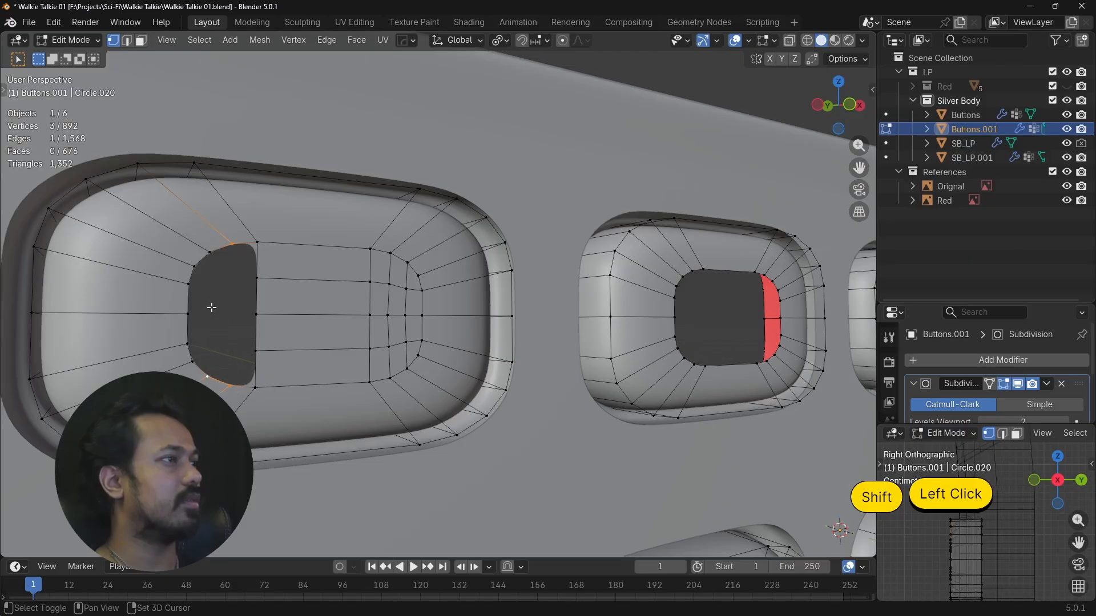
pyautogui.press('f')
pyautogui.click(209, 257)
pyautogui.keyDown('shift'); pyautogui.click(208, 371); pyautogui.keyUp('shift')
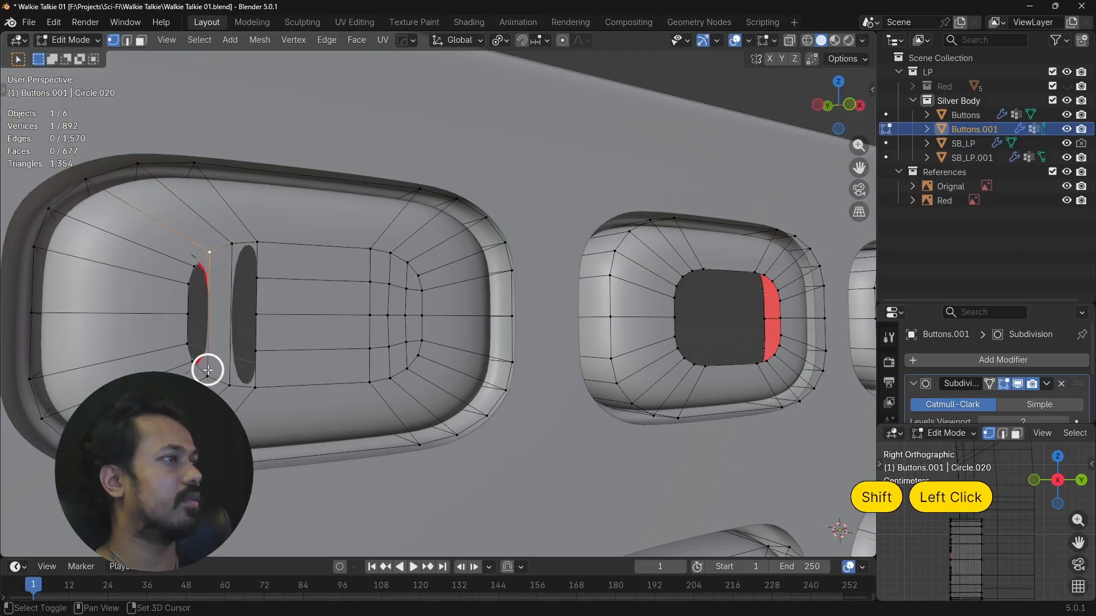
pyautogui.press('f')
pyautogui.hotkey('ctrl', 'r')
pyautogui.click(208, 315)
pyautogui.rightClick(208, 315)
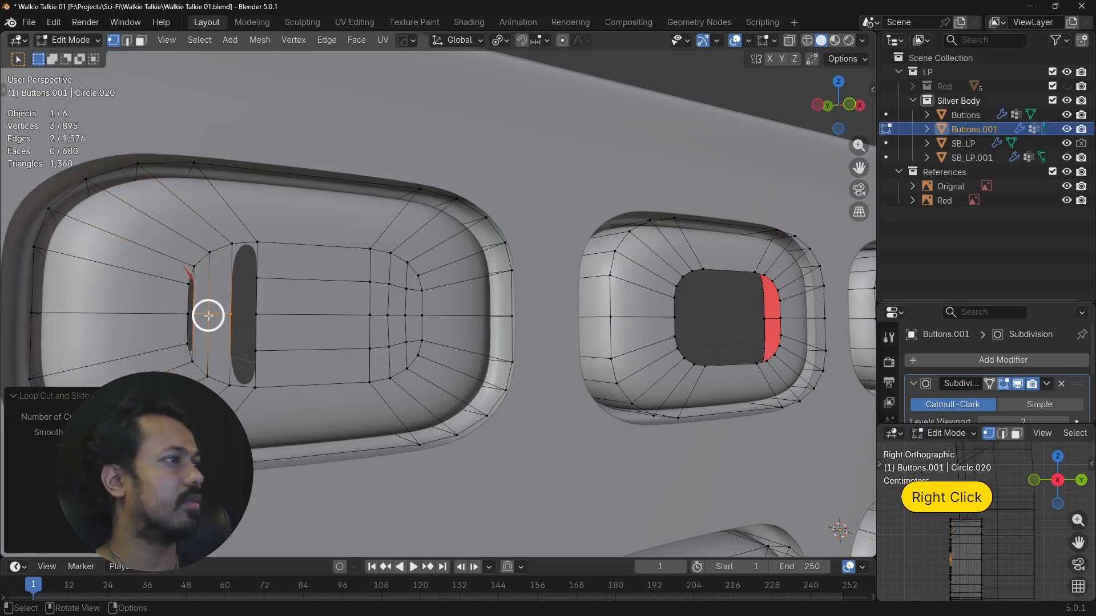
pyautogui.click(233, 244)
pyautogui.keyDown('shift'); pyautogui.click(257, 241); pyautogui.keyUp('shift')
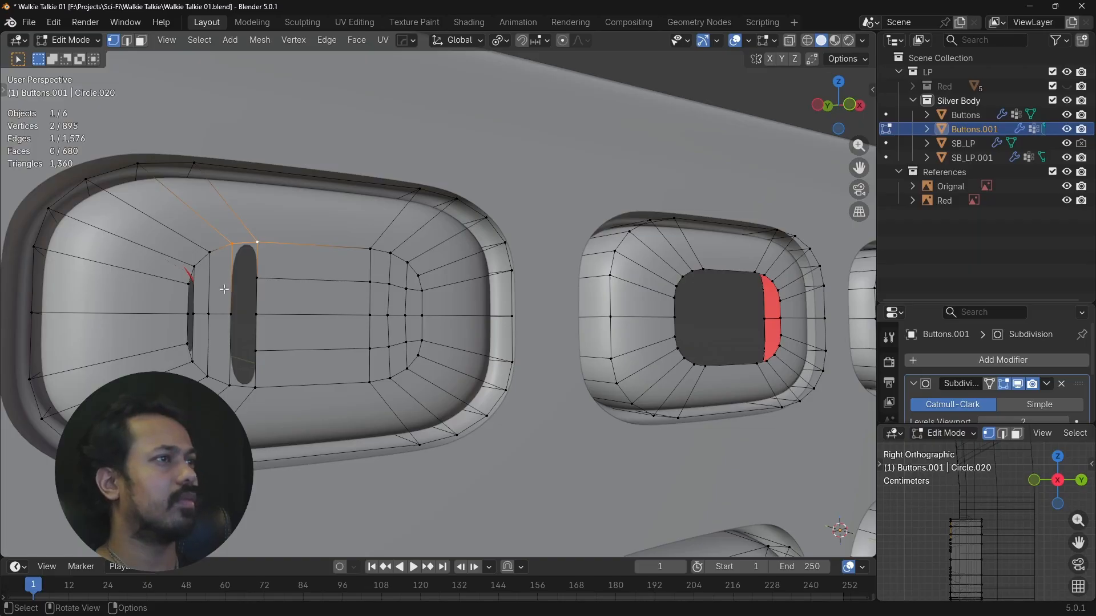
pyautogui.hotkey('ctrl', 'r')
pyautogui.rightClick(202, 286)
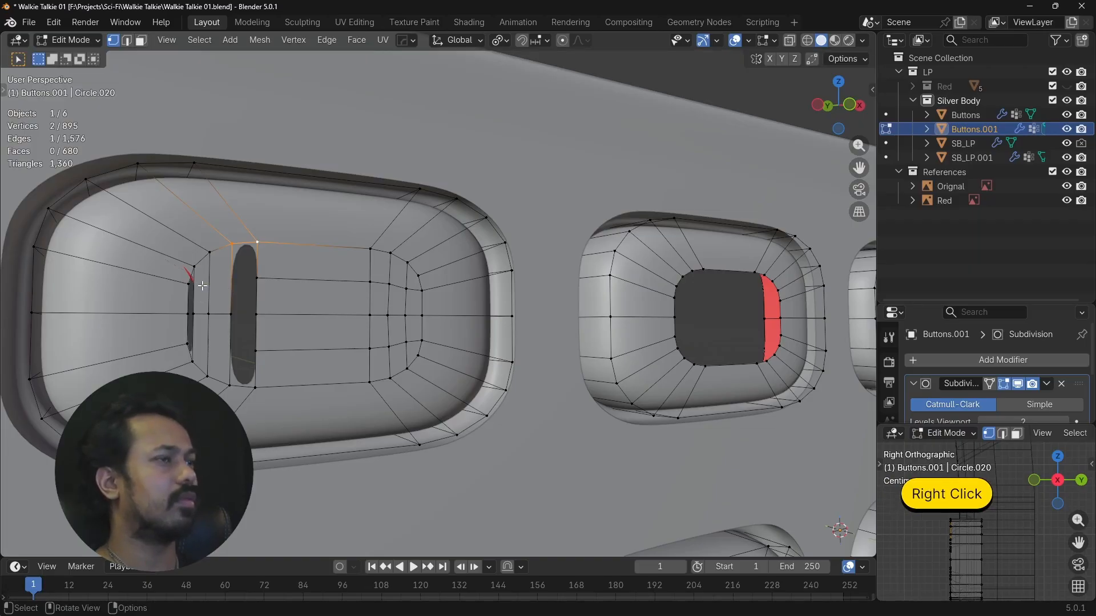
pyautogui.press('ctrl')
pyautogui.hotkey('ctrl', 'z')
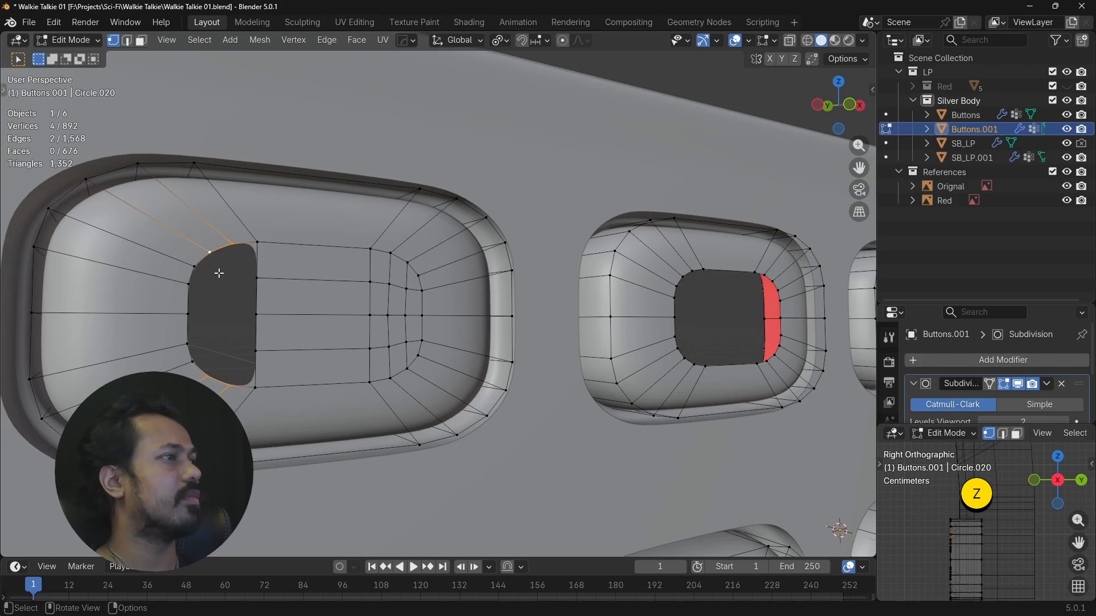
# Connect the upper side vertices across the left gap with an edge divided by two cuts, and fill the faces above it.
pyautogui.click(189, 284)
pyautogui.keyDown('shift'); pyautogui.click(257, 278); pyautogui.keyUp('shift')
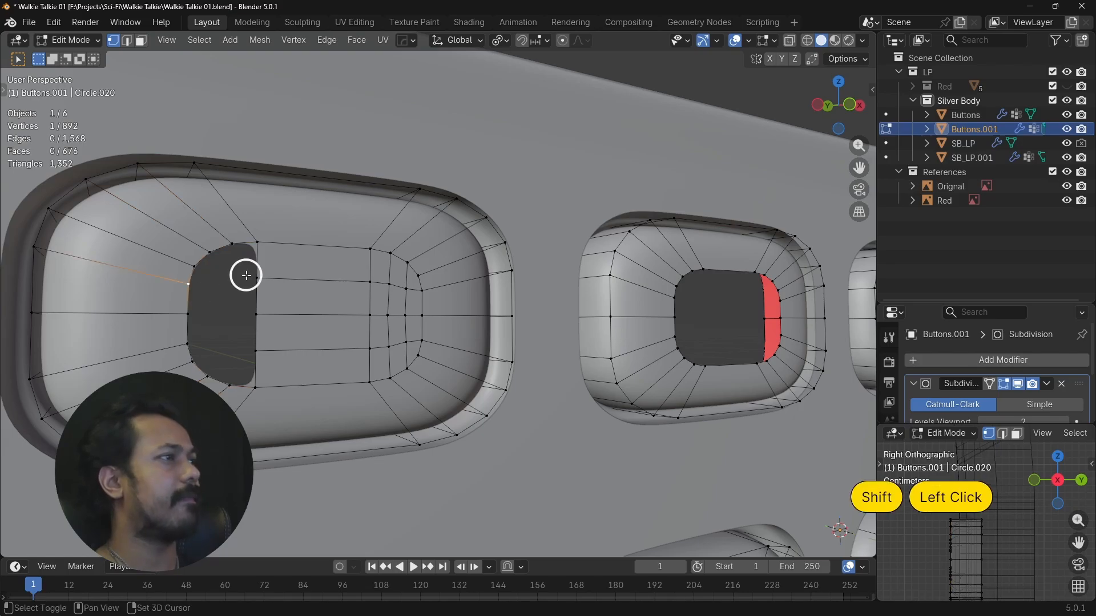
pyautogui.press('j')
pyautogui.hotkey('ctrl', 'r')
pyautogui.scroll(1, 223, 286)
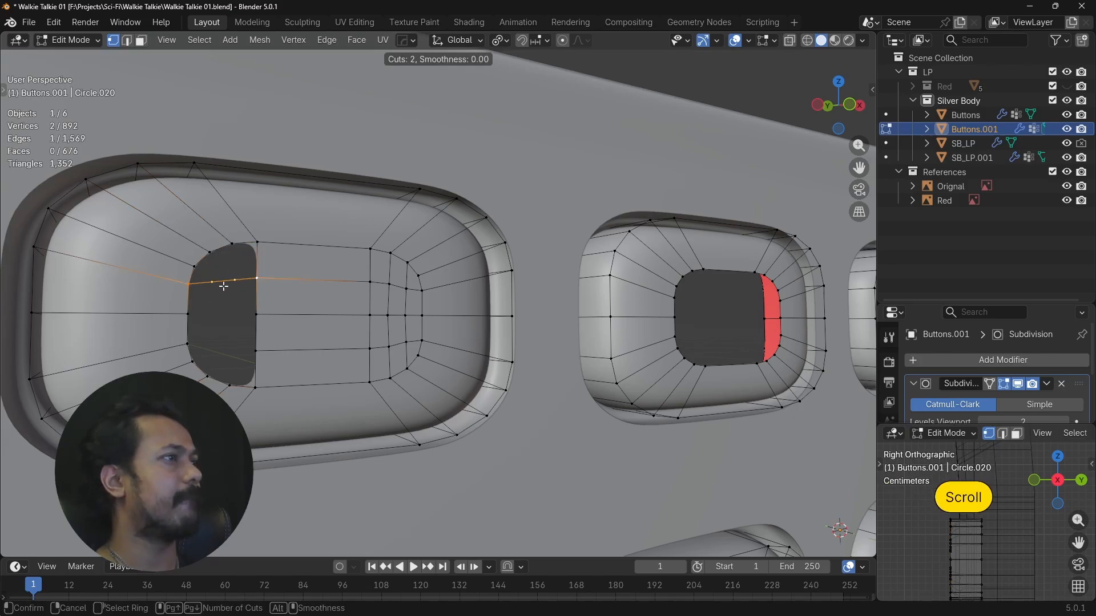
pyautogui.click(223, 286)
pyautogui.rightClick(223, 286)
pyautogui.click(261, 245)
pyautogui.keyDown('shift'); pyautogui.click(265, 271); pyautogui.keyUp('shift')
pyautogui.press('f')
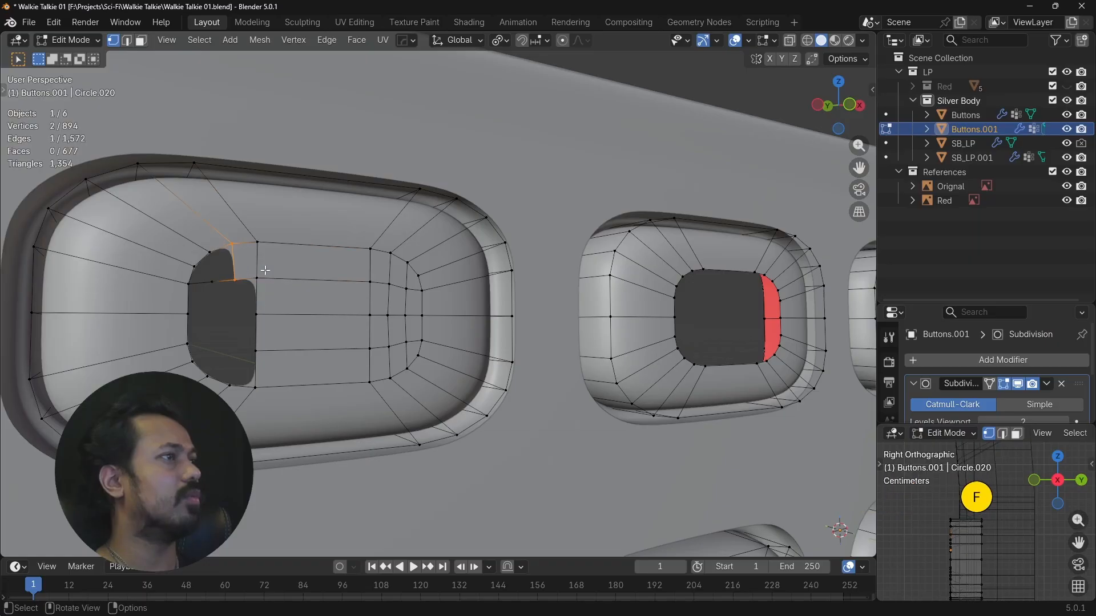
# Connect the lower side vertices across the left gap with an edge divided by two cuts, and fill the faces below it.
pyautogui.click(190, 315)
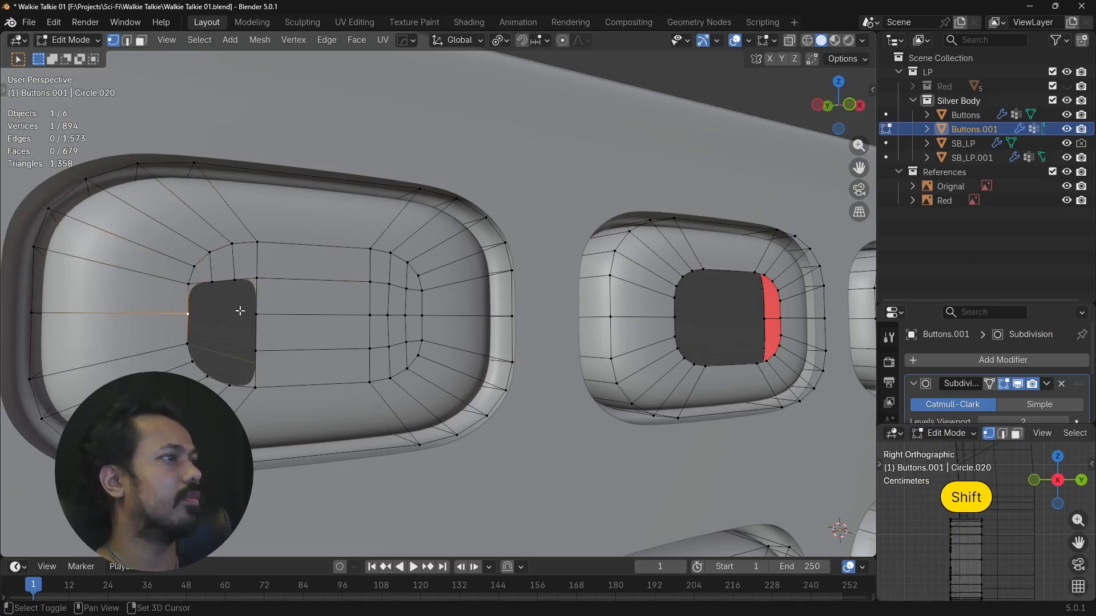
pyautogui.keyDown('shift'); pyautogui.click(254, 314); pyautogui.keyUp('shift')
pyautogui.click(190, 346)
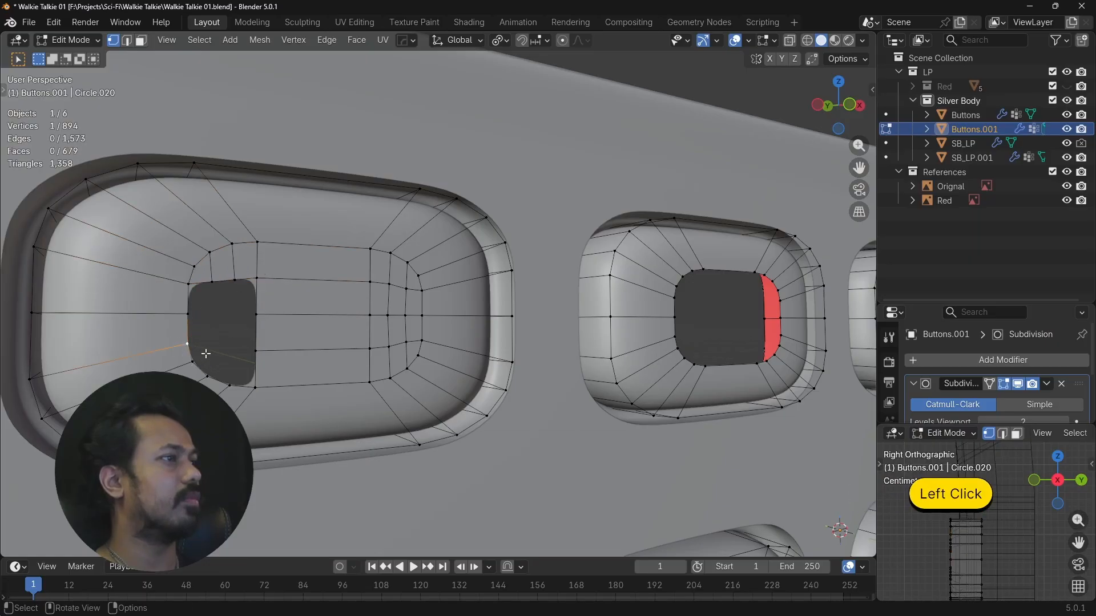
pyautogui.keyDown('shift'); pyautogui.click(253, 353); pyautogui.keyUp('shift')
pyautogui.press('f')
pyautogui.hotkey('ctrl', 'r')
pyautogui.scroll(-1, 230, 360)
pyautogui.click(230, 360)
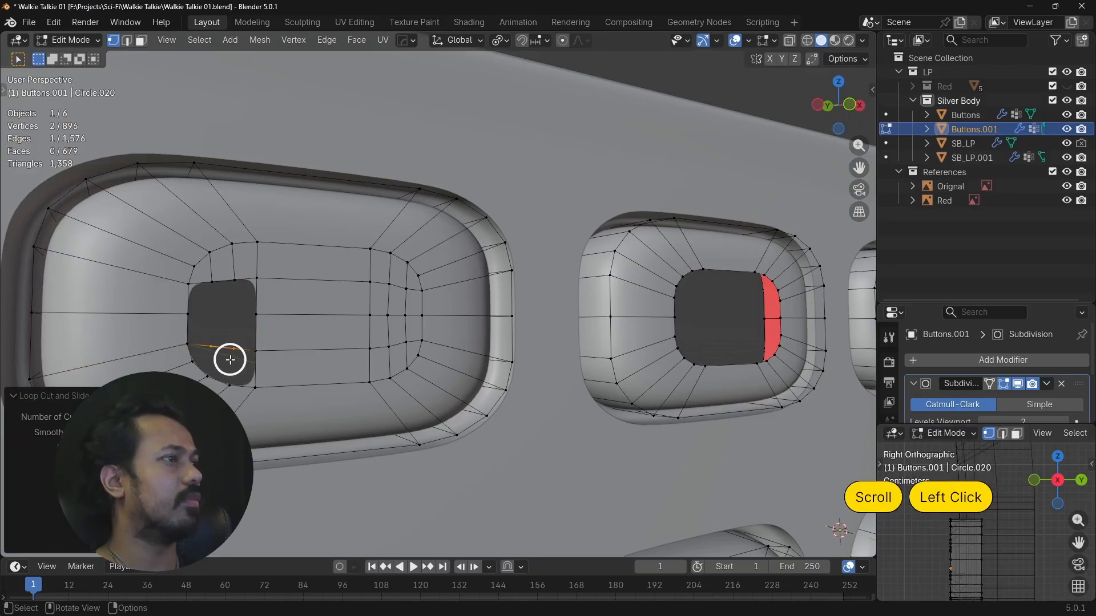
pyautogui.click(256, 353)
pyautogui.keyDown('shift'); pyautogui.click(257, 386); pyautogui.keyUp('shift')
pyautogui.press('f')
pyautogui.press('f')
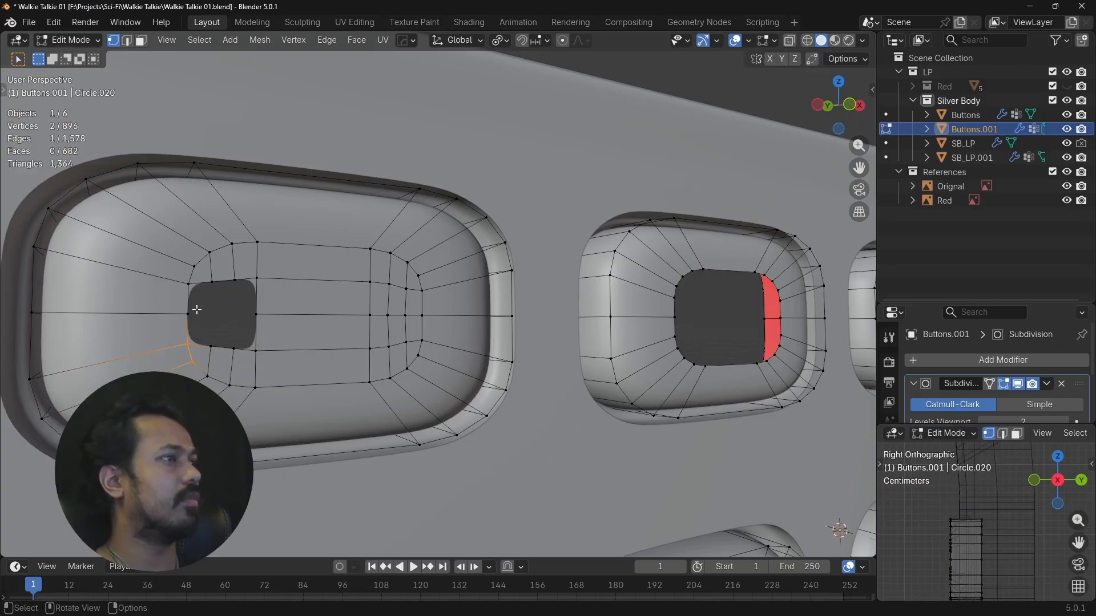
# Connect the middle vertices across the left gap with an edge divided by two cuts, and fill the remaining faces.
pyautogui.keyDown('shift'); pyautogui.click(254, 314); pyautogui.keyUp('shift')
pyautogui.press('f')
pyautogui.hotkey('ctrl', 'r')
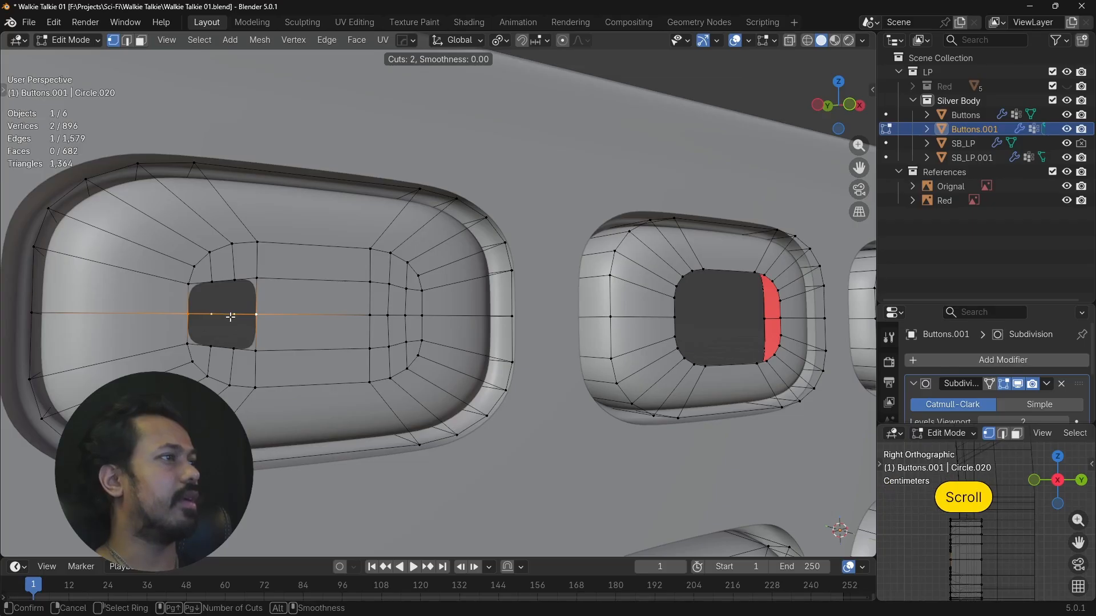
pyautogui.click(230, 317)
pyautogui.click(257, 280)
pyautogui.keyDown('shift'); pyautogui.click(259, 310); pyautogui.keyUp('shift')
pyautogui.press('f')
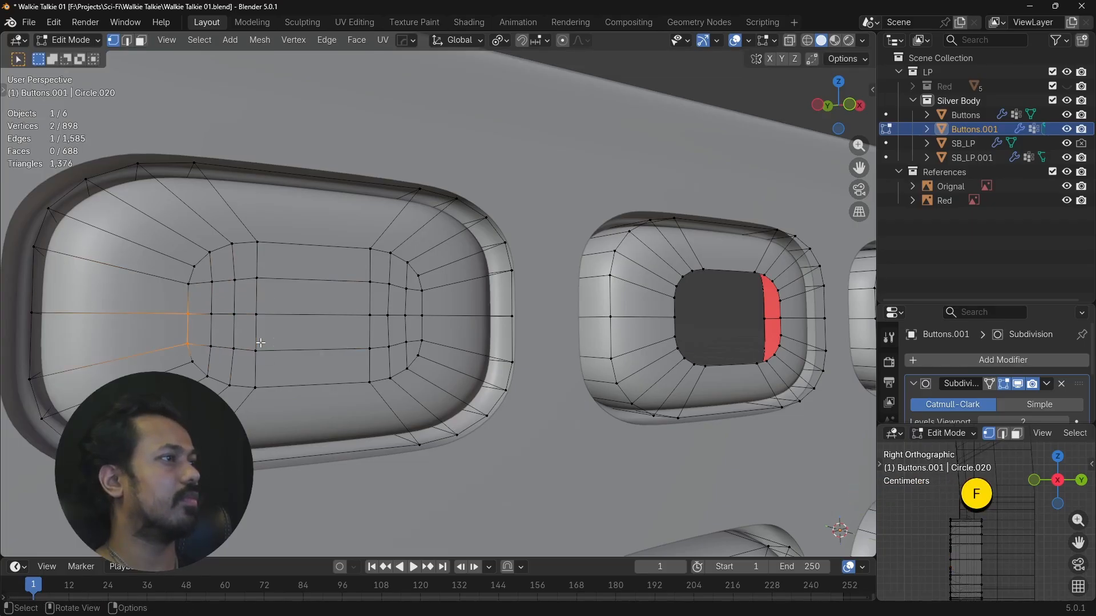
# Return to Object Mode and examine the filled top-left button's surface against the neighbouring open buttons from several angles.
pyautogui.scroll(-3, 261, 343)
pyautogui.press('Tab')
pyautogui.scroll(-4, 273, 338)
pyautogui.keyDown('alt'); pyautogui.moveTo(273, 338); pyautogui.dragTo(204, 344); pyautogui.keyUp('alt')
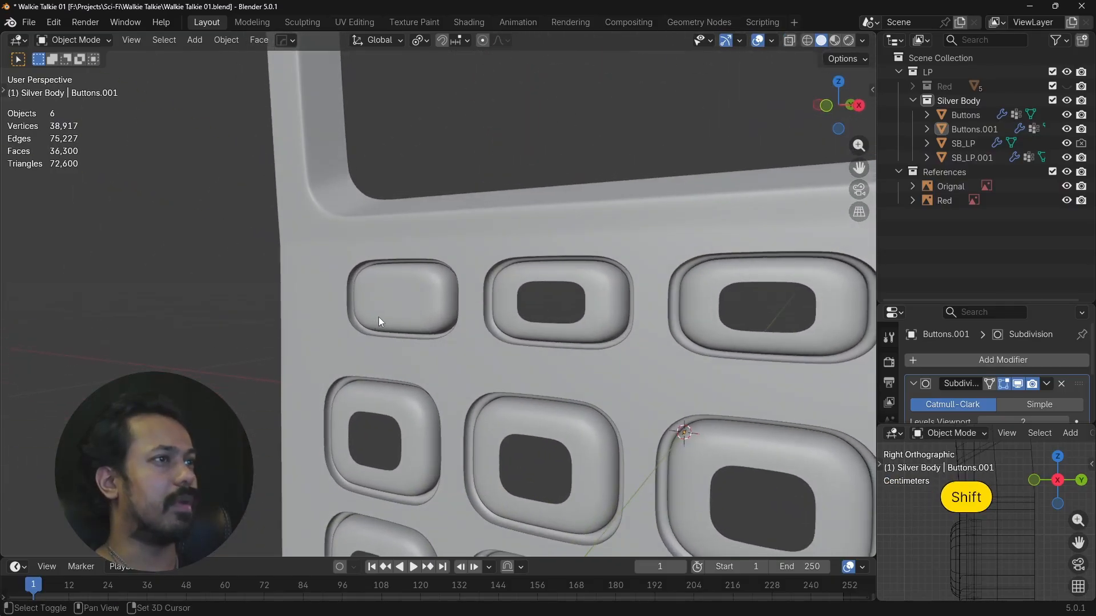
pyautogui.keyDown('shift'); pyautogui.moveTo(378, 316); pyautogui.dragTo(282, 309, button='middle'); pyautogui.keyUp('shift')
pyautogui.scroll(-3, 282, 308)
pyautogui.keyDown('alt'); pyautogui.moveTo(282, 308); pyautogui.dragTo(327, 293); pyautogui.keyUp('alt')
pyautogui.scroll(7, 327, 293)
pyautogui.keyDown('shift'); pyautogui.moveTo(303, 295); pyautogui.dragTo(300, 308, button='middle'); pyautogui.keyUp('shift')
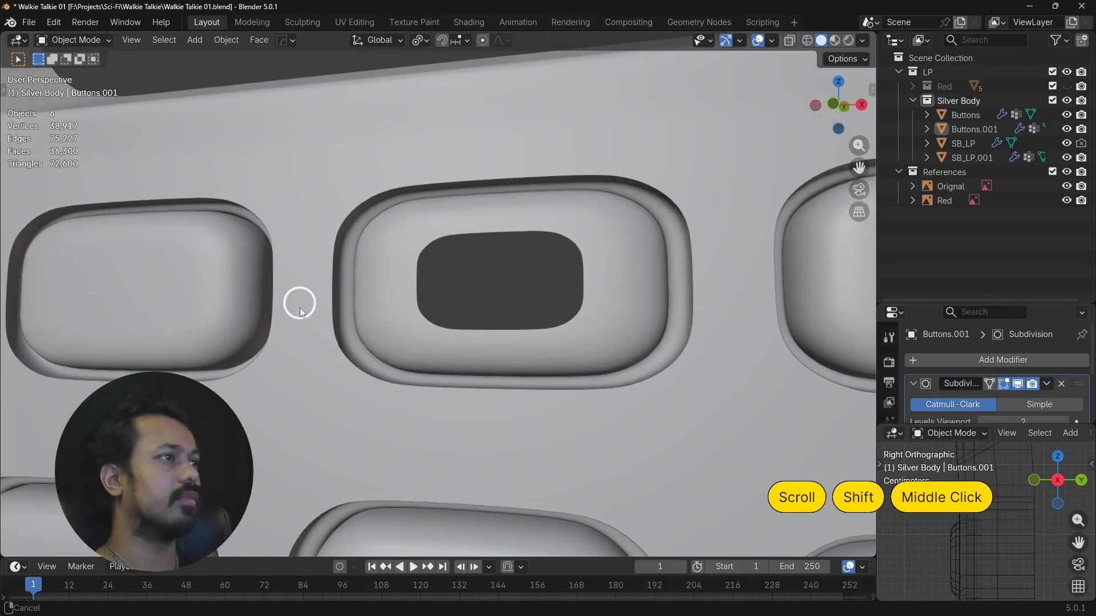
pyautogui.scroll(-3, 314, 320)
pyautogui.keyDown('alt'); pyautogui.moveTo(327, 333); pyautogui.dragTo(393, 343); pyautogui.keyUp('alt')
pyautogui.keyDown('shift'); pyautogui.moveTo(393, 343); pyautogui.dragTo(419, 287, button='middle'); pyautogui.keyUp('shift')
# Inspect the filled button in Rendered shading and return the viewport to Solid shading.
pyautogui.press('z')
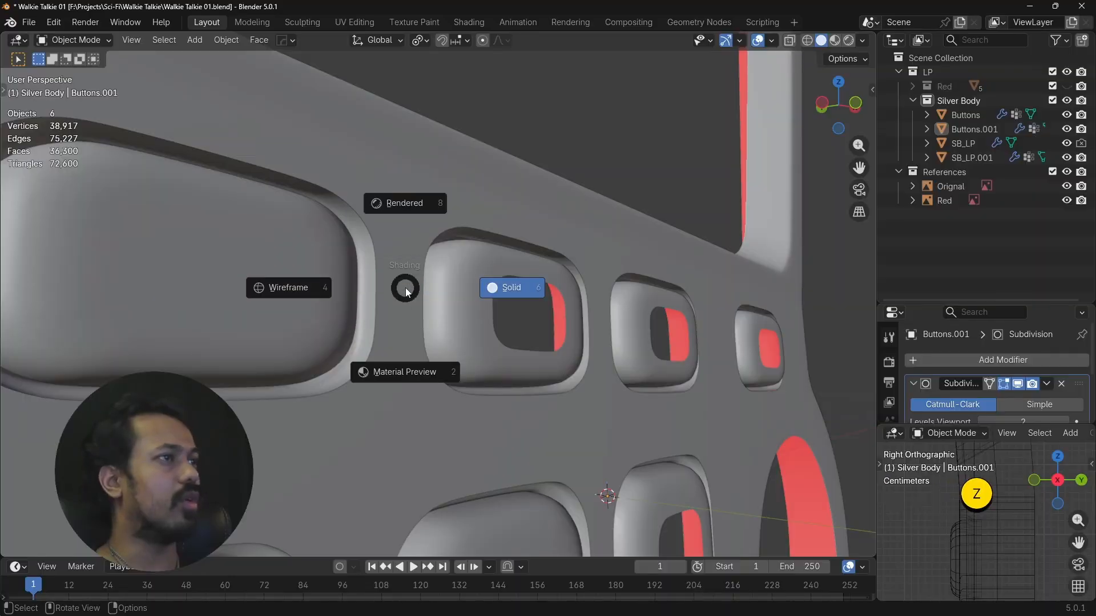
pyautogui.click(405, 203)
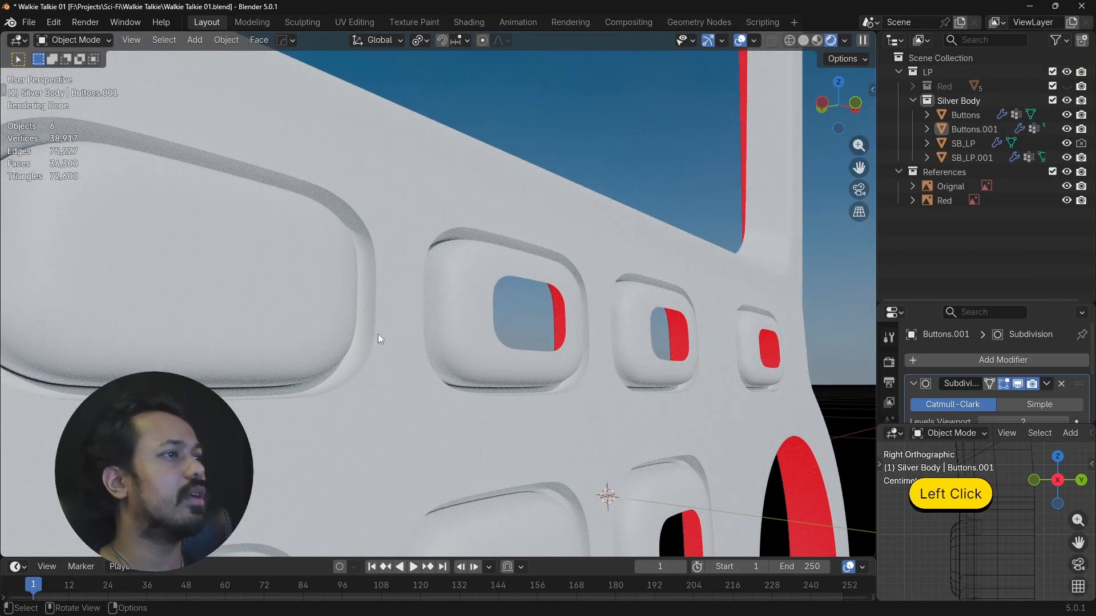
pyautogui.keyDown('alt'); pyautogui.moveTo(377, 339); pyautogui.dragTo(252, 352); pyautogui.keyUp('alt')
pyautogui.moveTo(284, 341)
pyautogui.keyDown('shift'); pyautogui.mouseDown(button='middle')
pyautogui.moveTo(301, 323)
pyautogui.moveTo(304, 345)
pyautogui.mouseUp(button='middle'); pyautogui.keyUp('shift')
pyautogui.moveTo(323, 335)
pyautogui.keyDown('alt'); pyautogui.mouseDown()
pyautogui.moveTo(363, 330)
pyautogui.moveTo(461, 349)
pyautogui.moveTo(475, 367)
pyautogui.moveTo(350, 345)
pyautogui.moveTo(378, 344)
pyautogui.moveTo(351, 324)
pyautogui.moveTo(439, 295)
pyautogui.moveTo(362, 320)
pyautogui.moveTo(406, 298)
pyautogui.moveTo(482, 289)
pyautogui.moveTo(463, 285)
pyautogui.mouseUp(); pyautogui.keyUp('alt')
pyautogui.press('z')
pyautogui.click(341, 347)
pyautogui.press('z')
pyautogui.click(389, 323)
# Extrude the SB_LP.001 edge loop around the top-left button's recess inward along global Y, and return to Object Mode.
pyautogui.click(432, 280)
pyautogui.press('Tab')
pyautogui.scroll(3, 457, 282)
pyautogui.keyDown('alt'); pyautogui.click(453, 281); pyautogui.keyUp('alt')
pyautogui.keyDown('shift'); pyautogui.moveTo(452, 281); pyautogui.dragTo(463, 314, button='middle'); pyautogui.keyUp('shift')
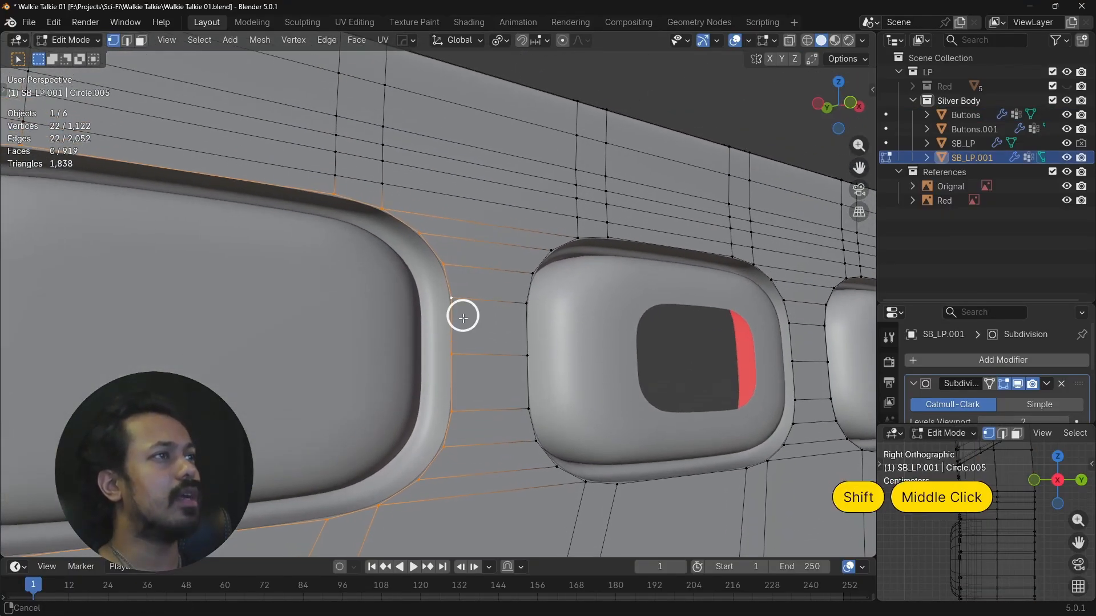
pyautogui.scroll(4, 474, 311)
pyautogui.scroll(-5, 484, 309)
pyautogui.scroll(5, 485, 308)
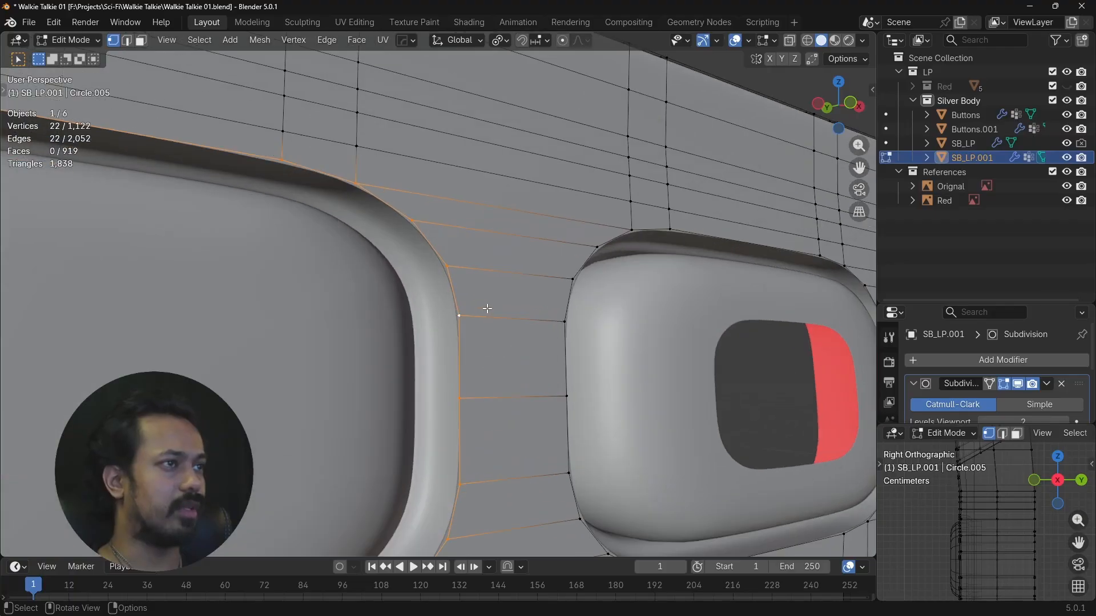
pyautogui.press('e')
pyautogui.rightClick(515, 315)
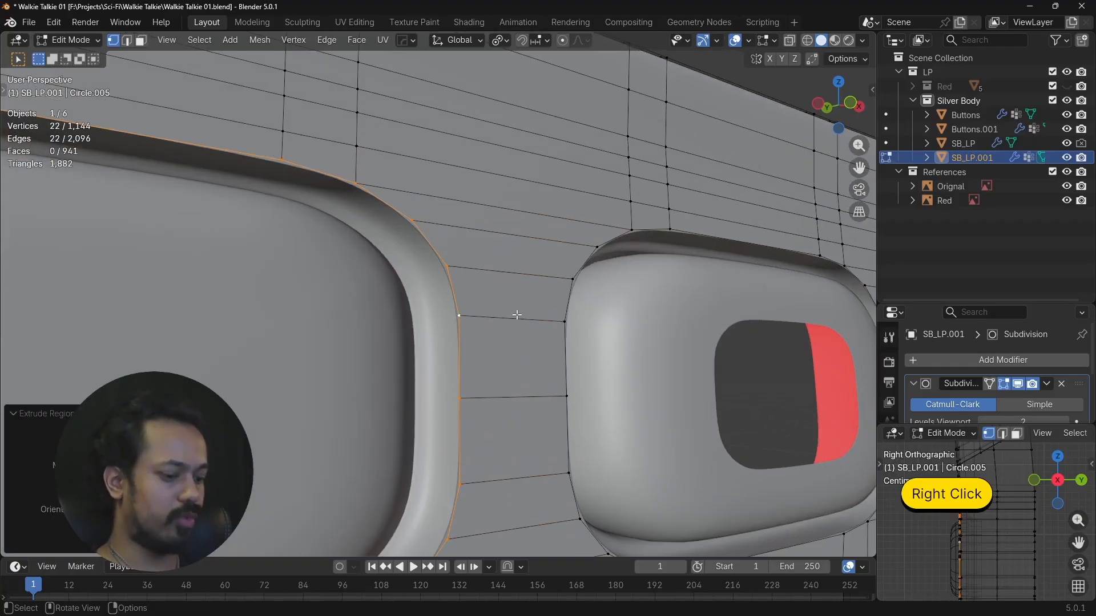
pyautogui.press('g')
pyautogui.press('y')
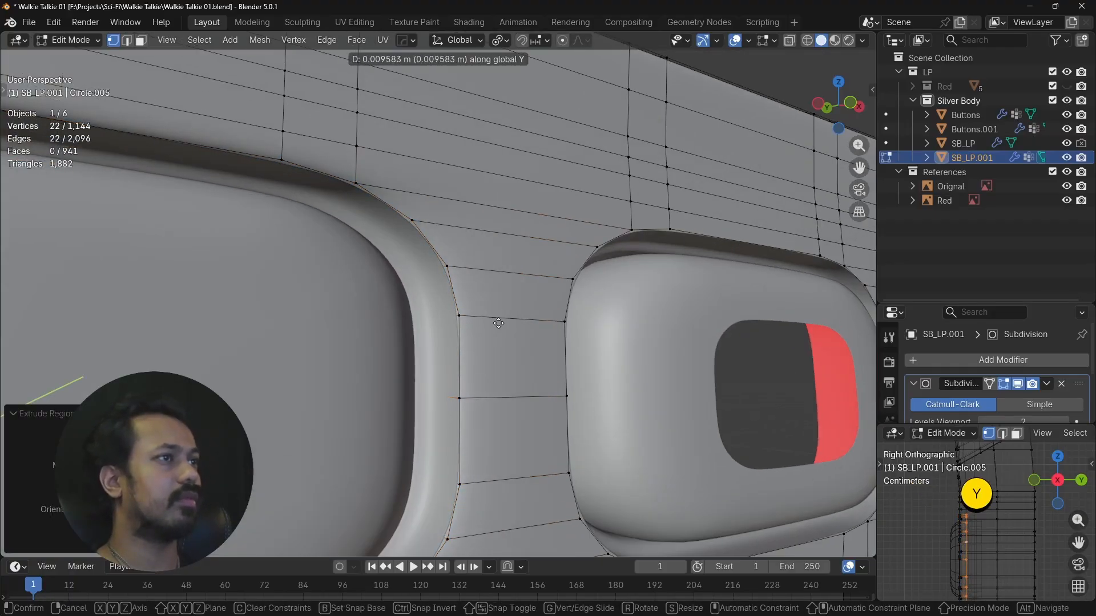
pyautogui.click(427, 343)
pyautogui.scroll(-4, 452, 329)
pyautogui.moveTo(450, 329)
pyautogui.keyDown('alt'); pyautogui.mouseDown()
pyautogui.moveTo(351, 333)
pyautogui.moveTo(366, 288)
pyautogui.moveTo(439, 331)
pyautogui.mouseUp(); pyautogui.keyUp('alt')
pyautogui.press('Tab')
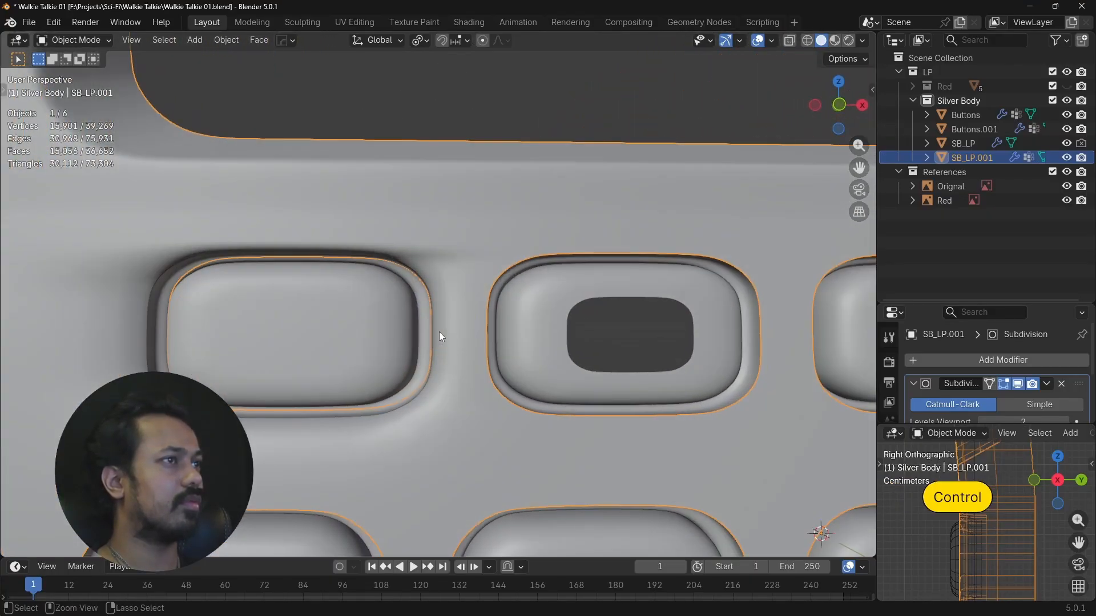
# Undo the inward extrusion of the SB_LP.001 edge loop around the top-left button, check the mesh in Edit Mode, and return to Object Mode.
pyautogui.hotkey('ctrl', 'z')
pyautogui.press('Tab')
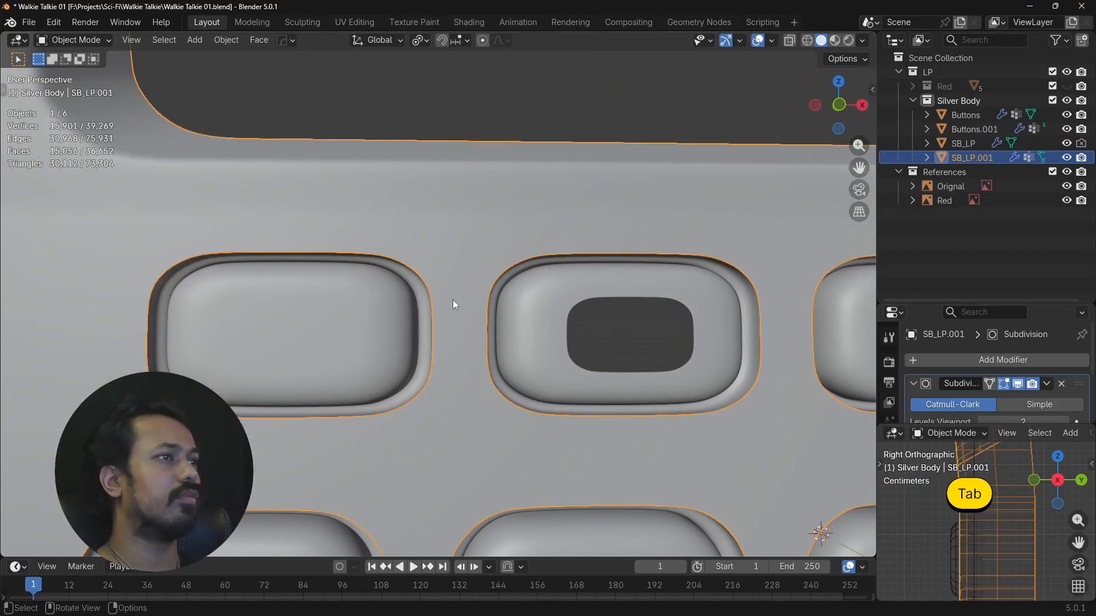
pyautogui.rightClick(453, 300)
pyautogui.click(453, 300)
pyautogui.press('Tab')
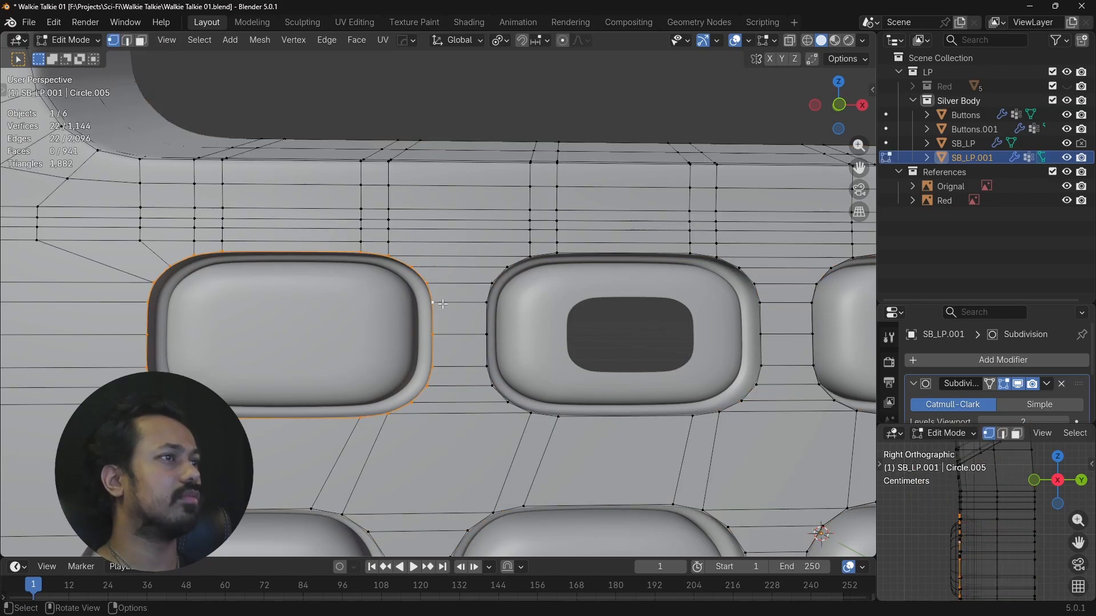
pyautogui.scroll(3, 460, 294)
pyautogui.keyDown('alt'); pyautogui.moveTo(460, 294); pyautogui.dragTo(497, 289); pyautogui.keyUp('alt')
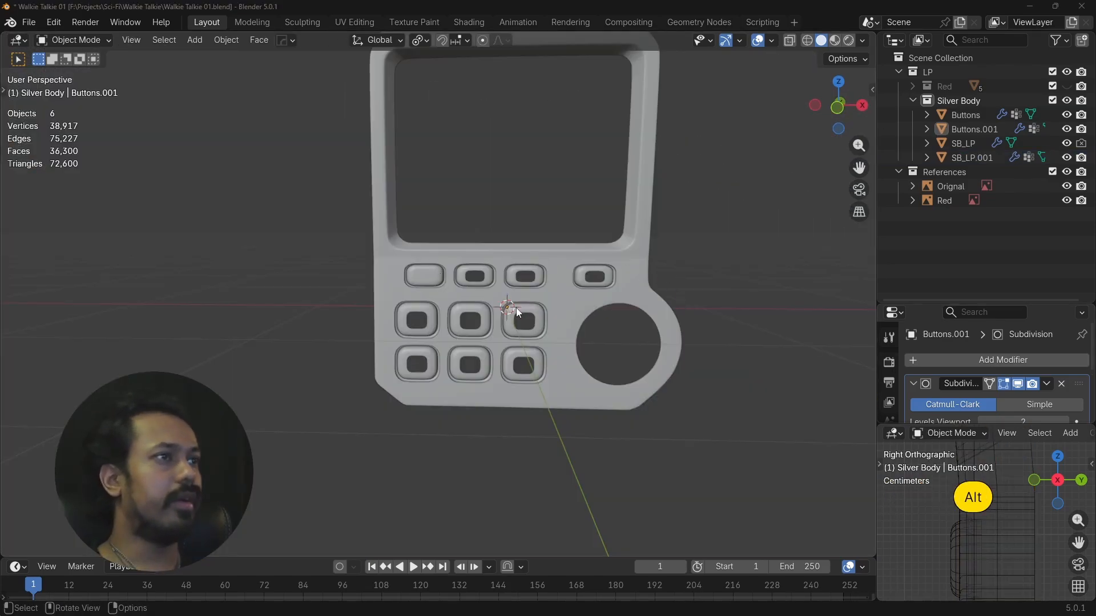
# Examine the filled top-left button and its neighbours in Rendered shading from several angles, and return the viewport to Solid shading.
pyautogui.keyDown('alt'); pyautogui.moveTo(516, 307); pyautogui.dragTo(482, 297); pyautogui.keyUp('alt')
pyautogui.scroll(5, 482, 297)
pyautogui.keyDown('shift'); pyautogui.moveTo(516, 275); pyautogui.dragTo(422, 336, button='middle'); pyautogui.keyUp('shift')
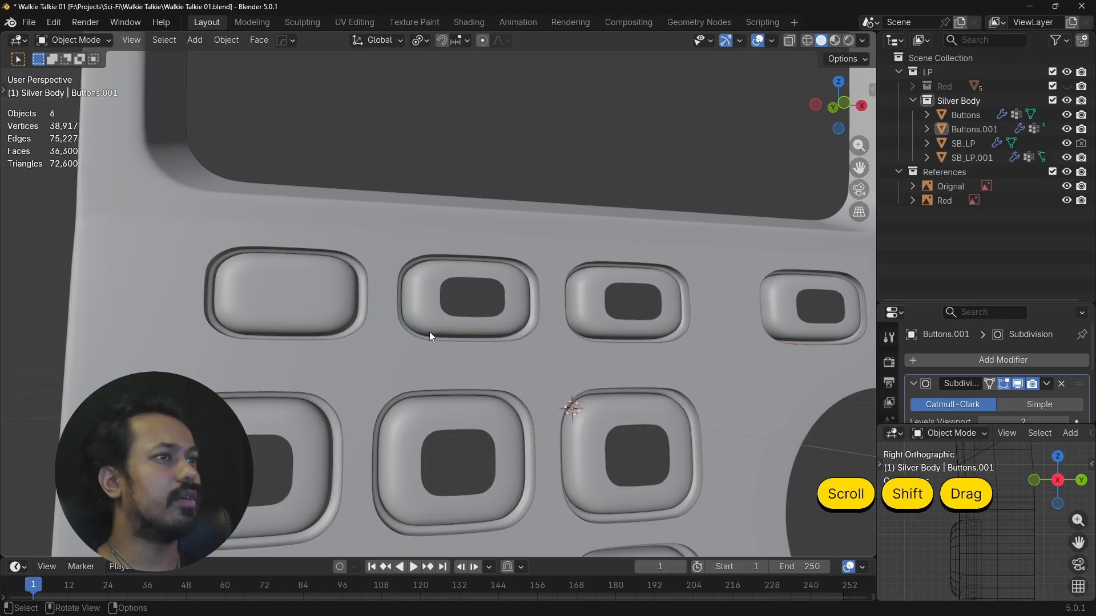
pyautogui.scroll(-5, 432, 339)
pyautogui.scroll(4, 432, 321)
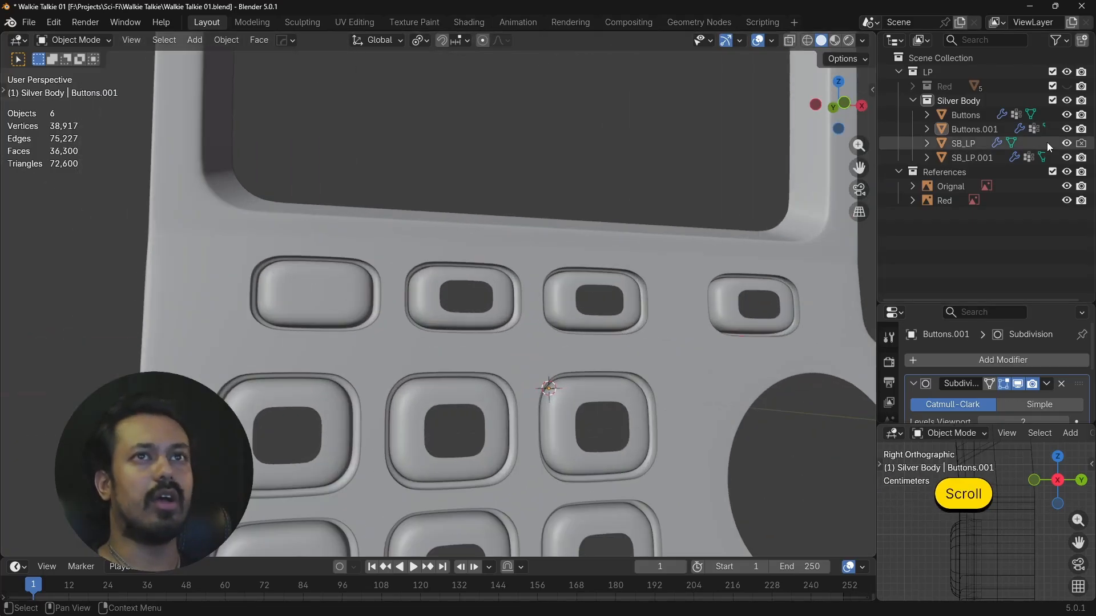
pyautogui.press('z')
pyautogui.click(500, 311)
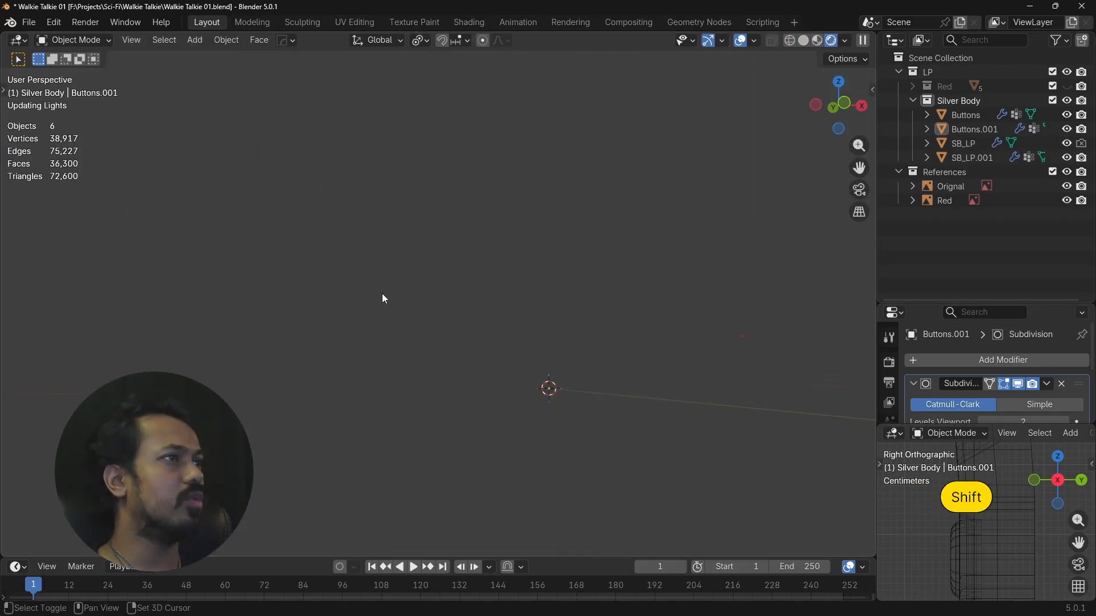
pyautogui.moveTo(382, 294)
pyautogui.keyDown('shift'); pyautogui.mouseDown(button='middle')
pyautogui.moveTo(472, 282)
pyautogui.moveTo(548, 303)
pyautogui.mouseUp(button='middle'); pyautogui.keyUp('shift')
pyautogui.keyDown('alt'); pyautogui.moveTo(548, 303); pyautogui.dragTo(425, 313); pyautogui.keyUp('alt')
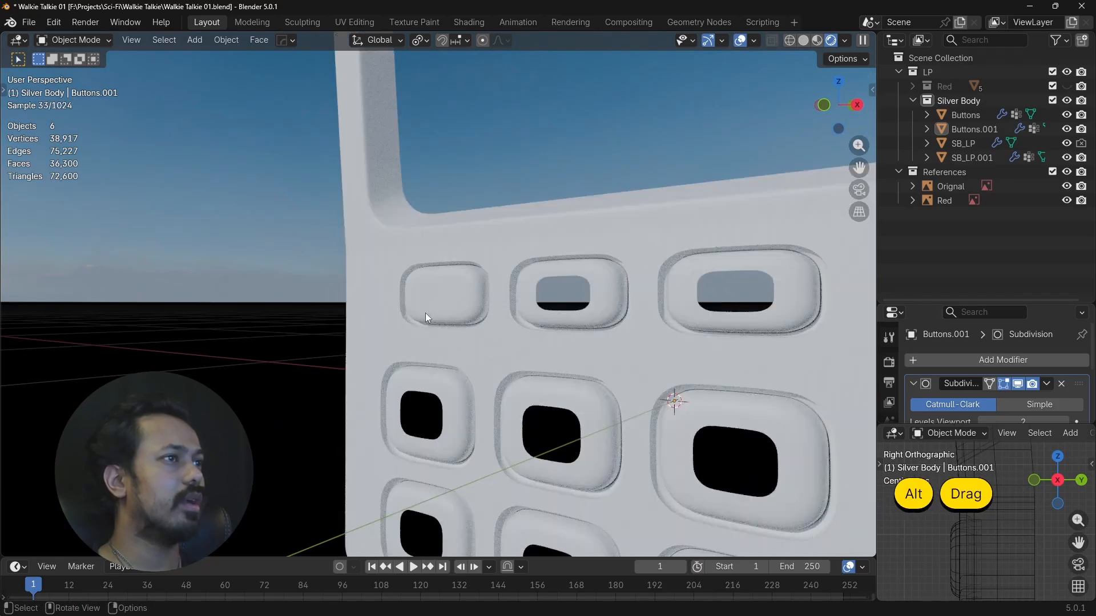
pyautogui.scroll(5, 426, 313)
pyautogui.scroll(3, 566, 377)
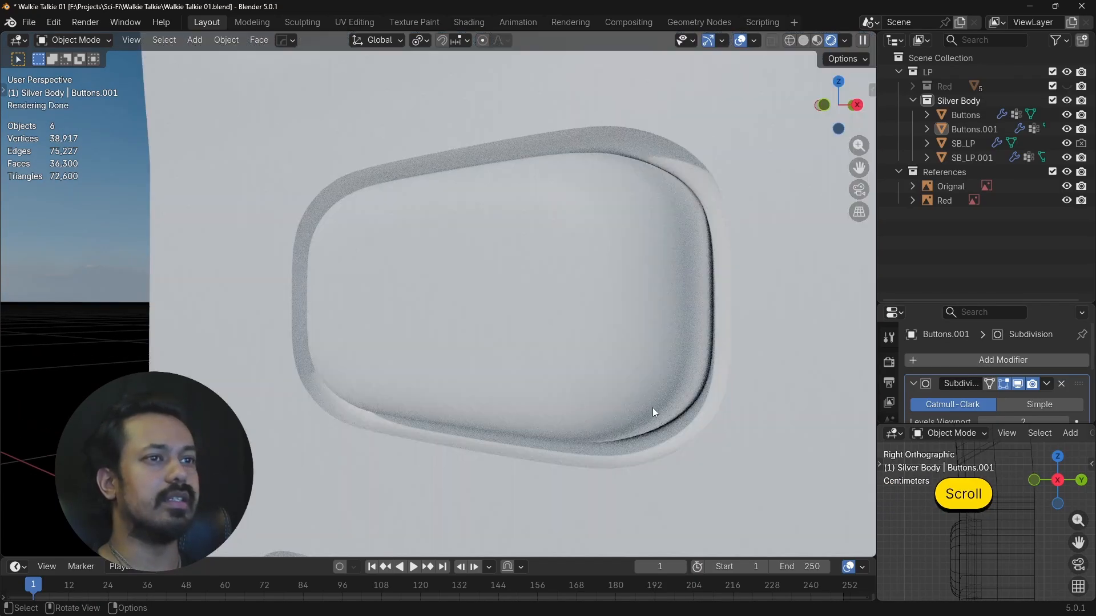
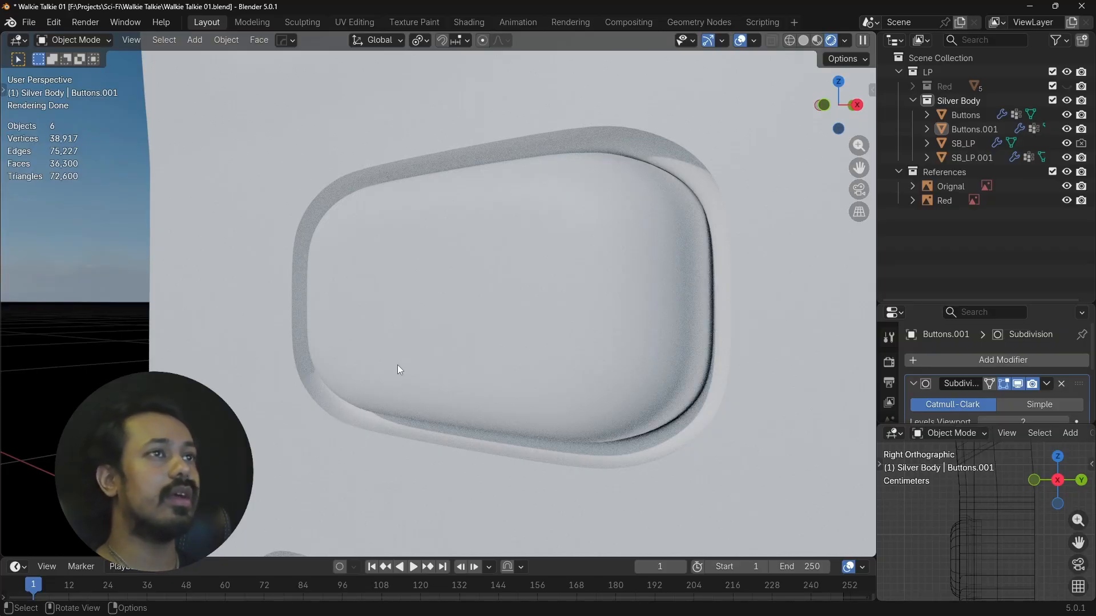
pyautogui.keyDown('alt'); pyautogui.moveTo(397, 365); pyautogui.dragTo(526, 329); pyautogui.keyUp('alt')
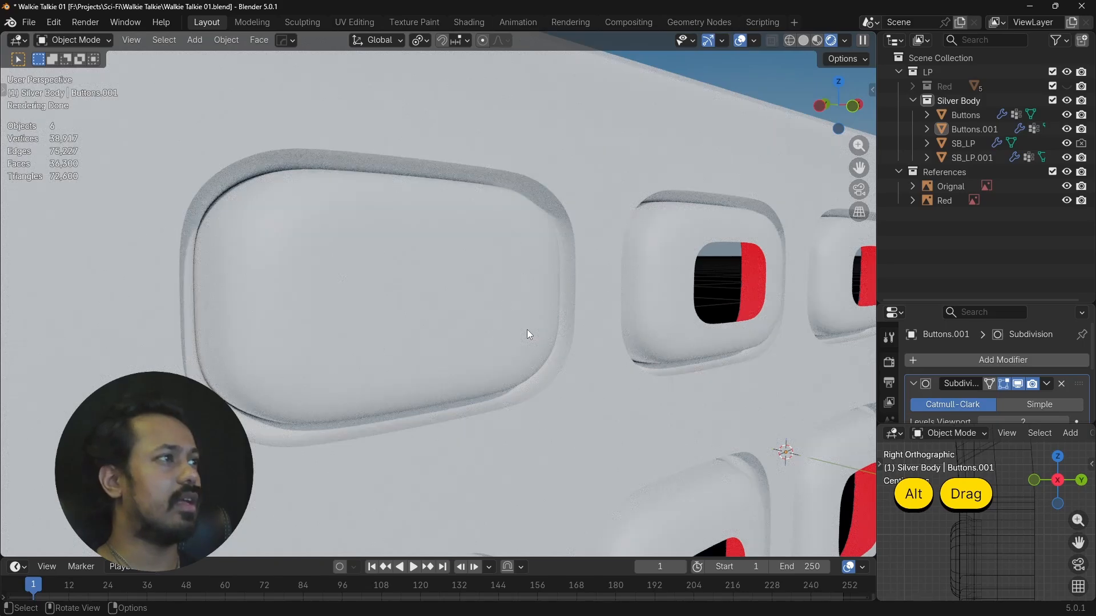
pyautogui.scroll(-4, 492, 345)
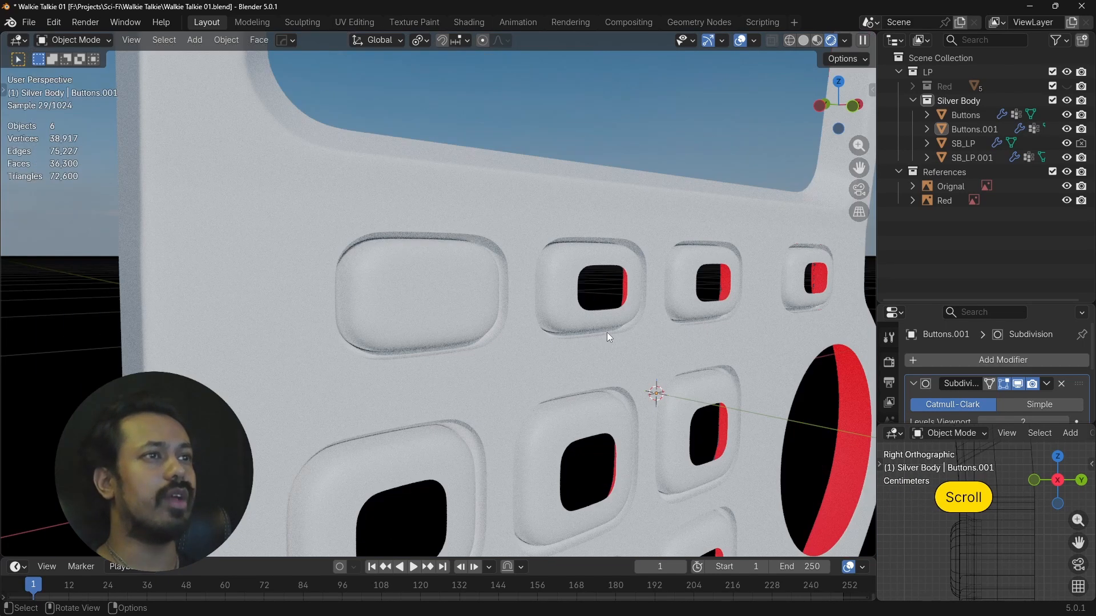
pyautogui.keyDown('shift'); pyautogui.moveTo(607, 333); pyautogui.dragTo(417, 337, button='middle'); pyautogui.keyUp('shift')
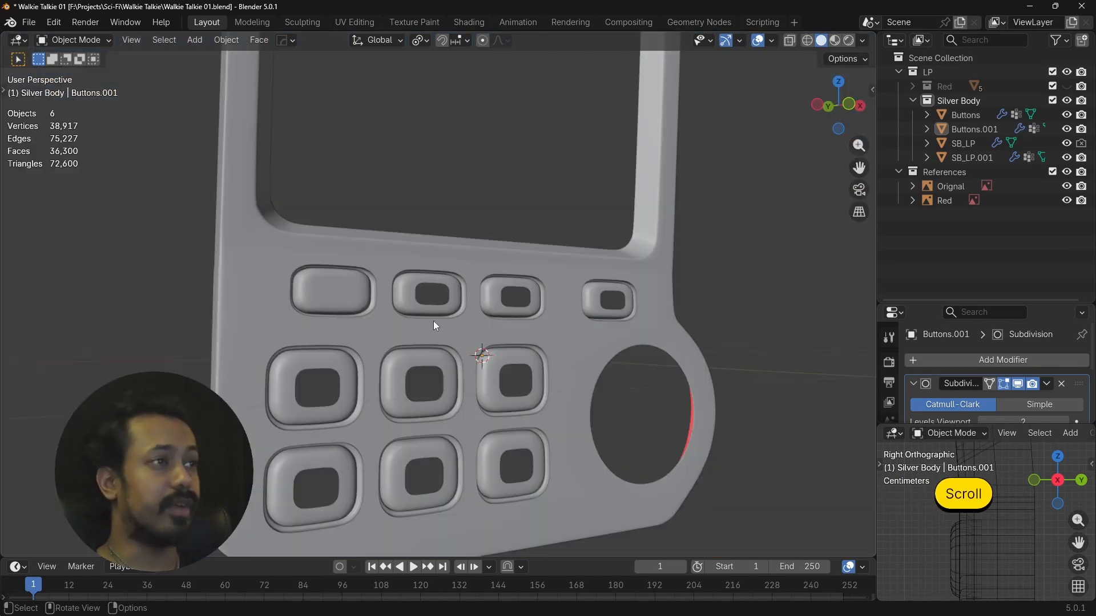
# Span the second top-row button's opening on Buttons.001 with a middle face and divide it with three horizontal cuts.
pyautogui.scroll(2, 418, 298)
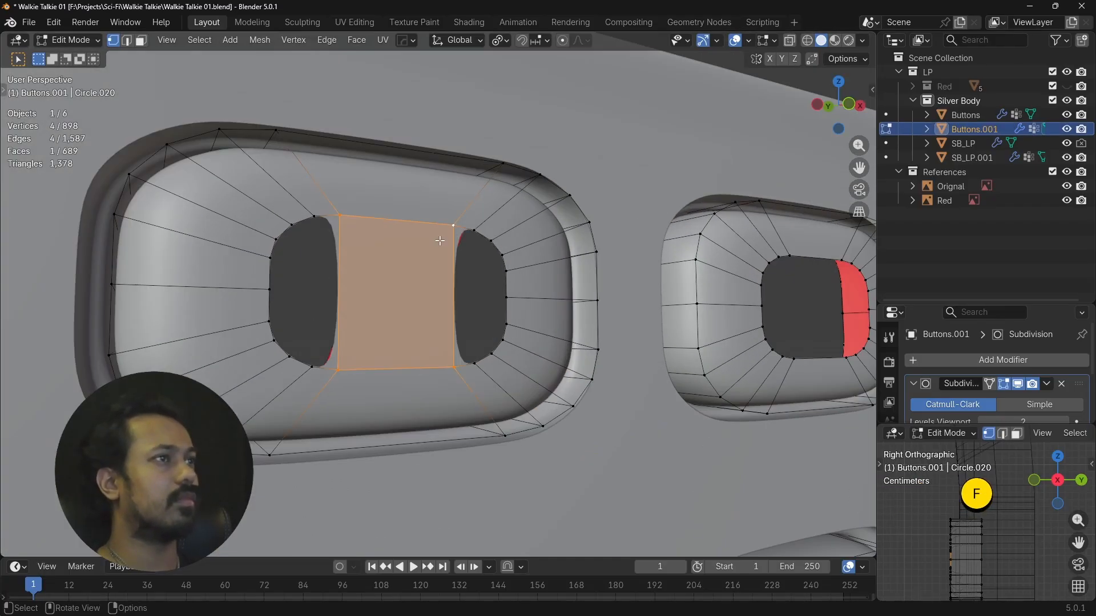
pyautogui.click(478, 299)
pyautogui.hotkey('ctrl', 'r')
pyautogui.click(475, 327)
pyautogui.rightClick(474, 328)
pyautogui.keyDown('shift'); pyautogui.click(502, 325); pyautogui.keyUp('shift')
pyautogui.press('f')
pyautogui.click(457, 262)
pyautogui.keyDown('shift'); pyautogui.click(495, 260); pyautogui.keyUp('shift')
pyautogui.press('f')
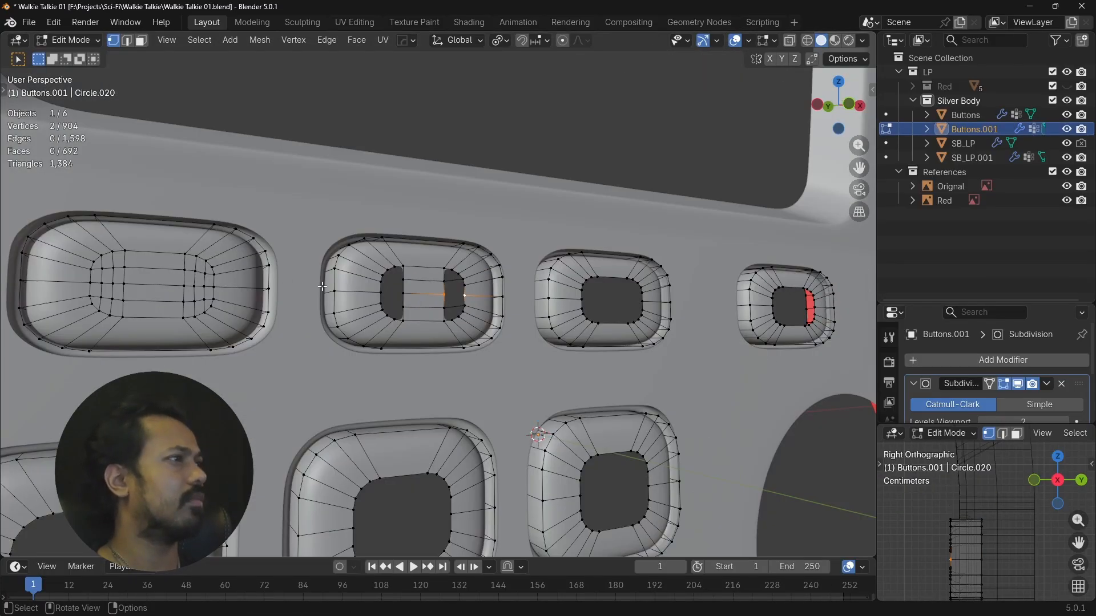
# Fill the left and right gaps of the second top-row button with quads, dividing each gap with two vertical cuts.
pyautogui.scroll(3, 478, 285)
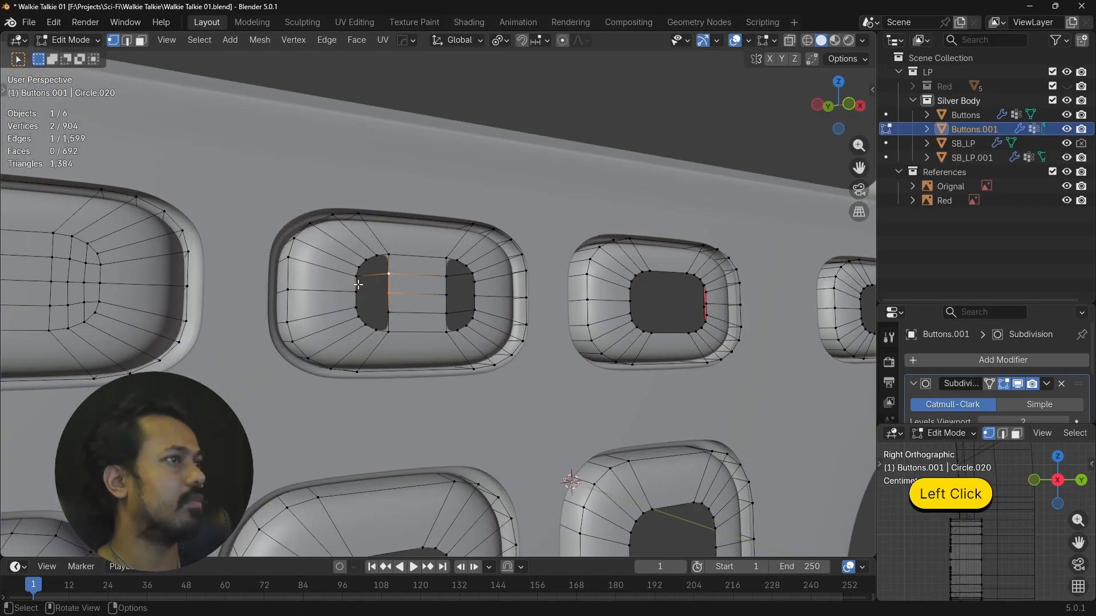
pyautogui.scroll(-3, 479, 286)
pyautogui.hotkey('ctrl', 'r')
pyautogui.scroll(1, 479, 286)
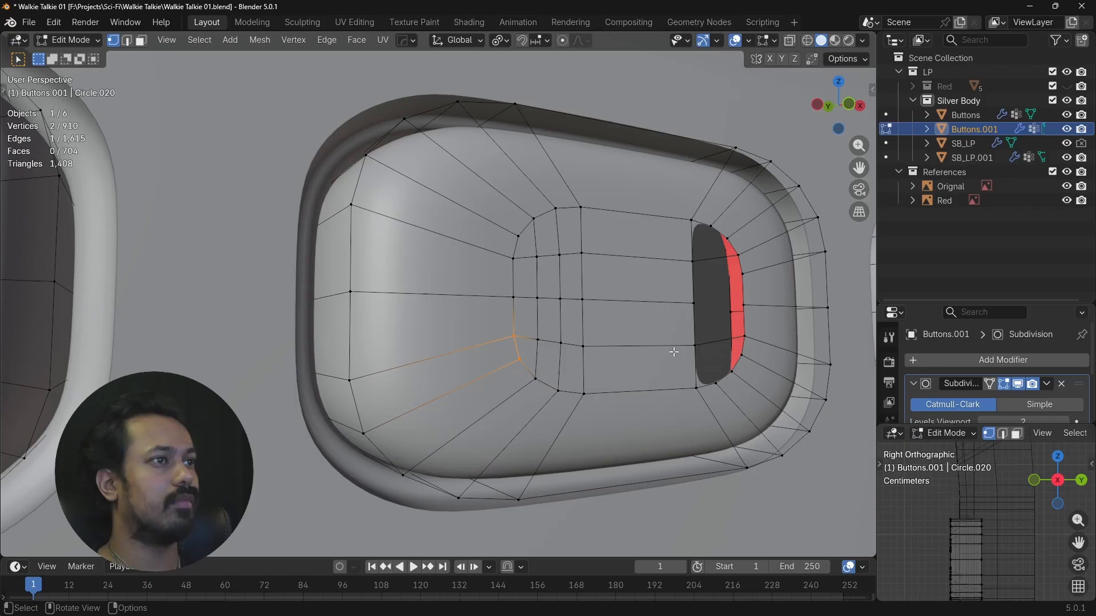
pyautogui.rightClick(467, 291)
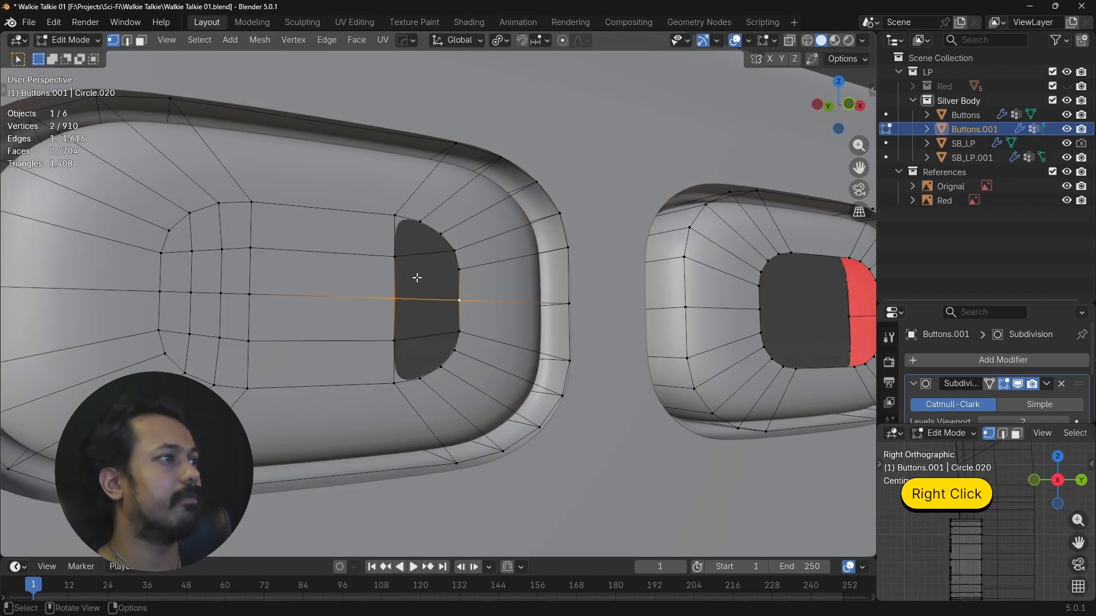
pyautogui.press('x')
pyautogui.click(392, 290)
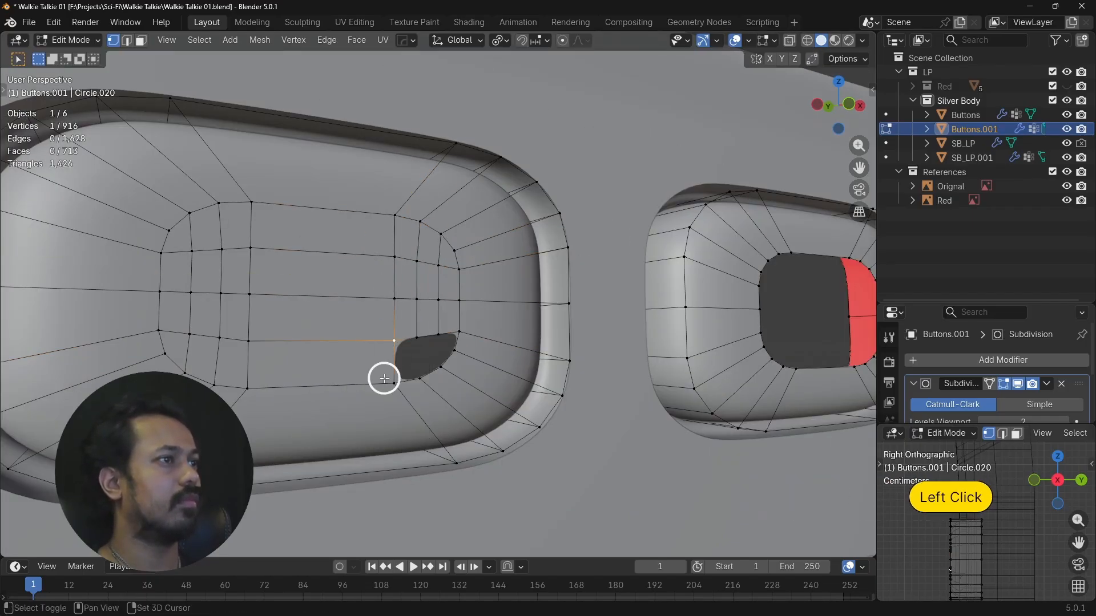
# Divide the third top-row button's middle face with three horizontal cuts and fill its right gap using two vertical cuts.
pyautogui.hotkey('ctrl', 'r')
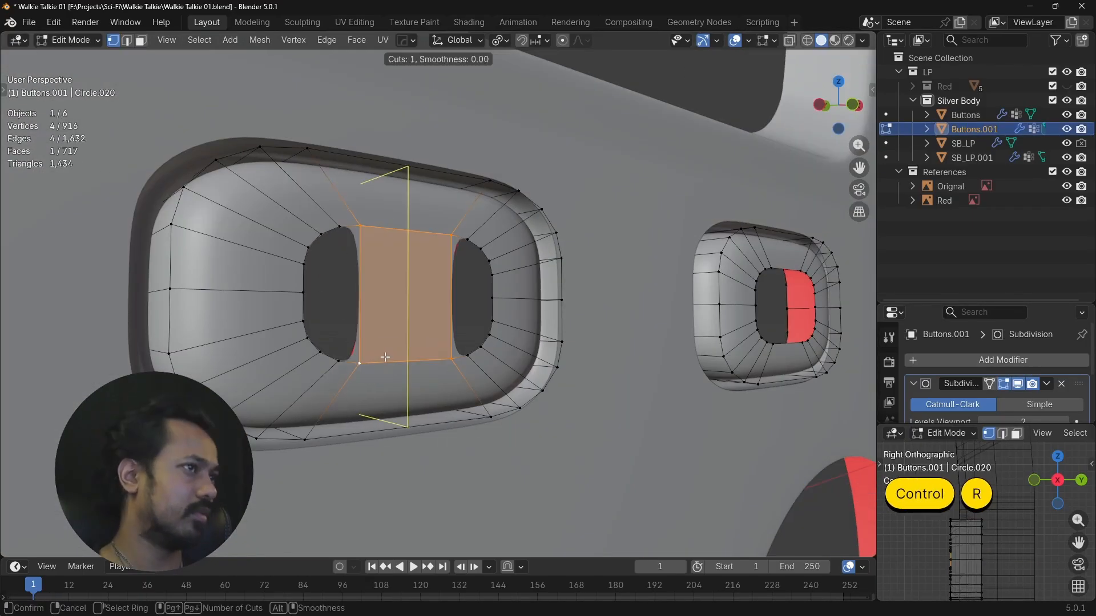
pyautogui.click(379, 272)
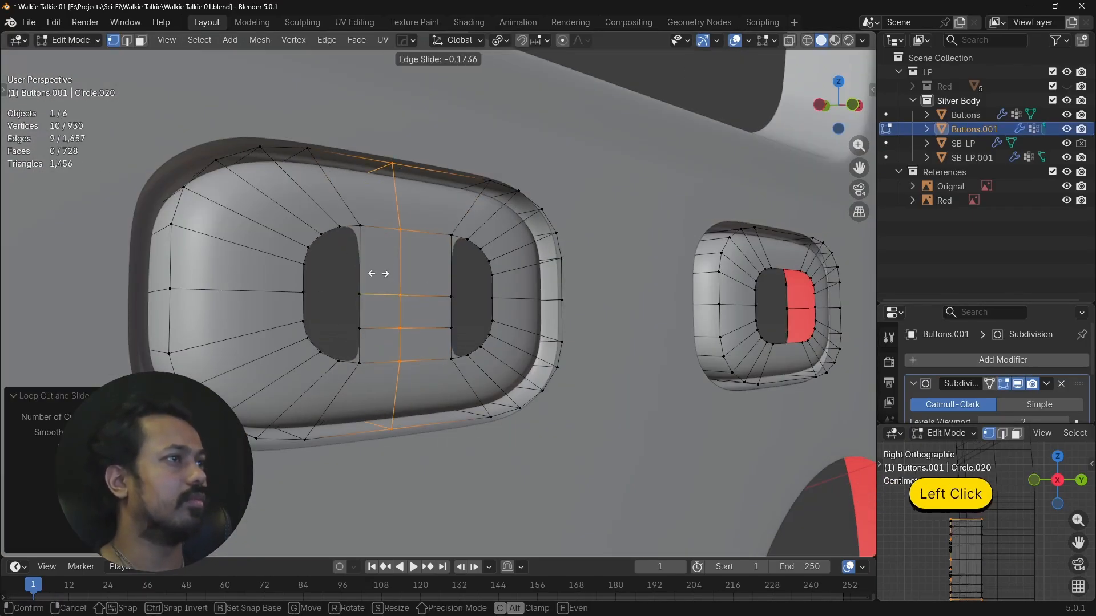
pyautogui.keyDown('shift'); pyautogui.click(399, 274); pyautogui.keyUp('shift')
pyautogui.hotkey('ctrl', 'r')
pyautogui.scroll(1, 475, 278)
pyautogui.click(476, 277)
pyautogui.hotkey('ctrl', '2')
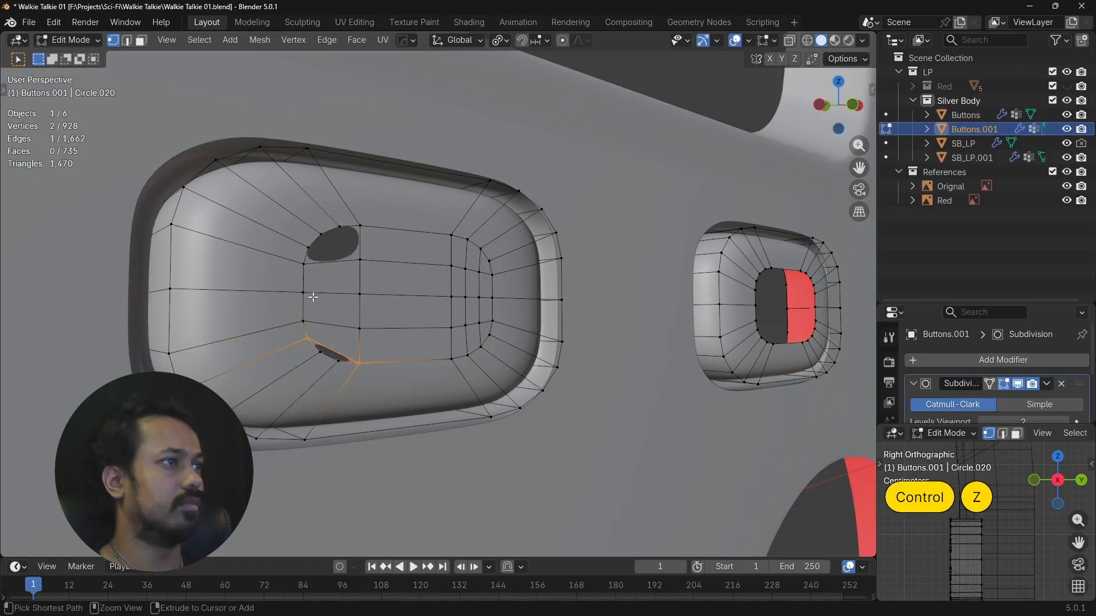
# Finish filling the third top-row button's left gap, and fill the fourth button's opening with a divided middle strip and side quads.
pyautogui.press('f')
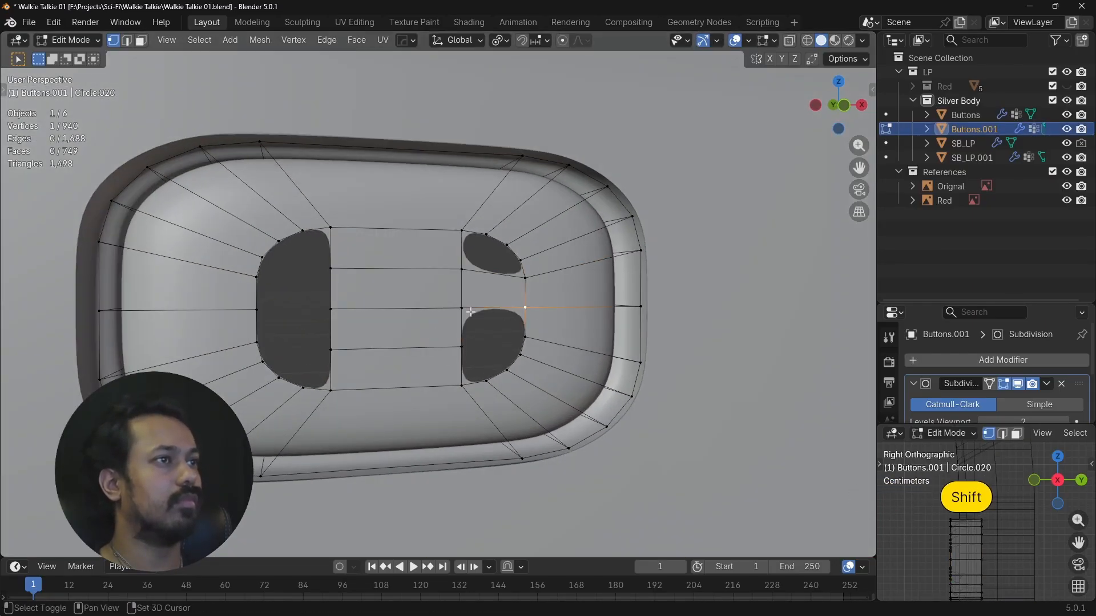
pyautogui.press('f')
pyautogui.keyDown('shift'); pyautogui.click(326, 252); pyautogui.keyUp('shift')
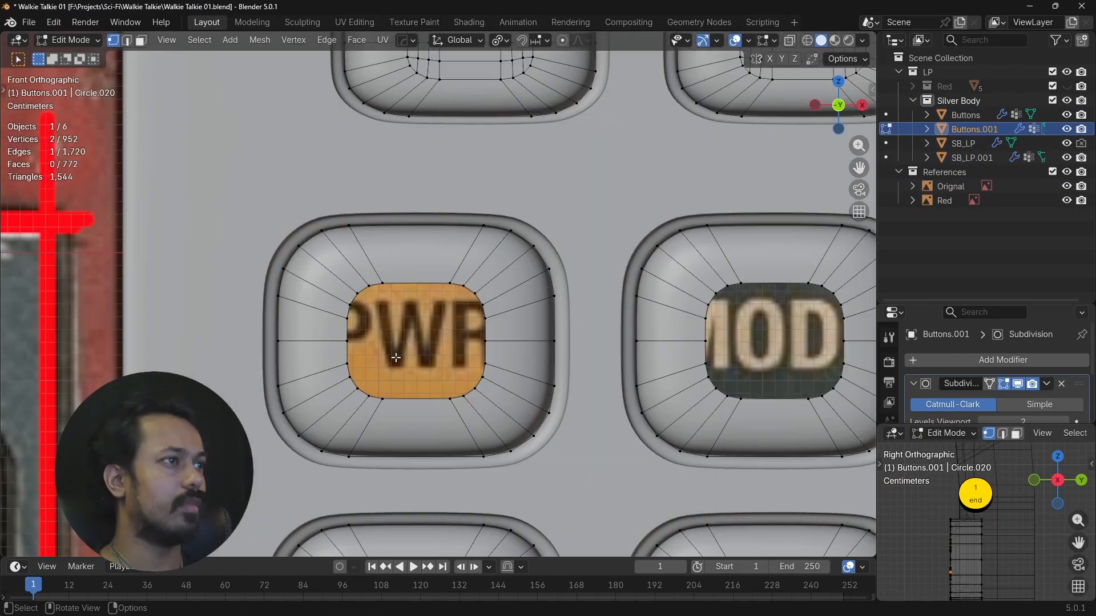
# Span the PWR button's opening with a middle face and add a horizontal loop cut across its centre.
pyautogui.keyDown('alt'); pyautogui.moveTo(396, 358); pyautogui.dragTo(400, 361); pyautogui.keyUp('alt')
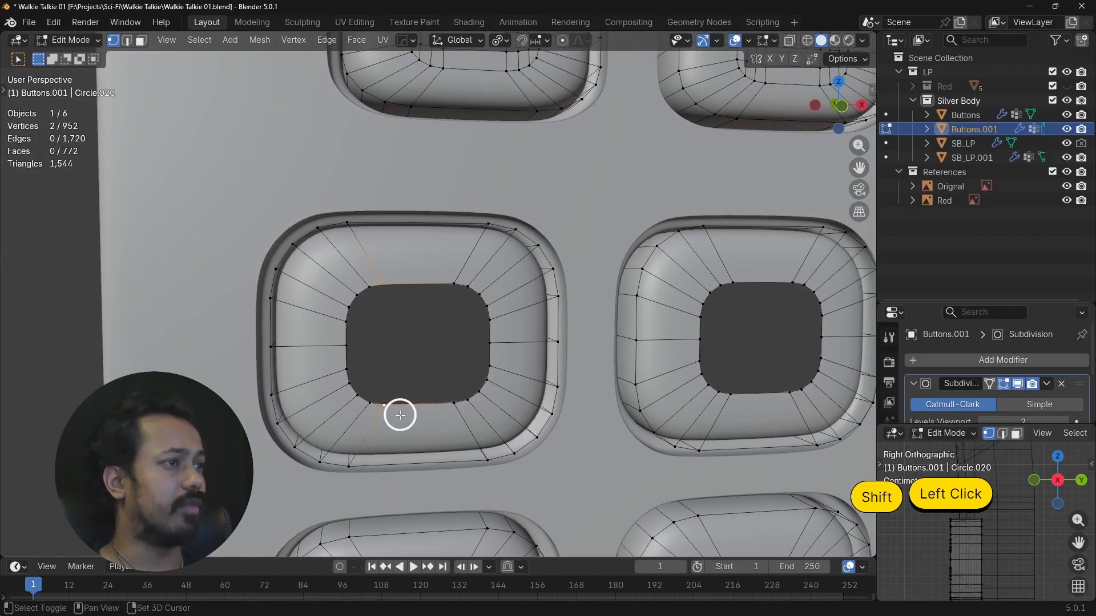
pyautogui.keyDown('shift'); pyautogui.click(446, 269); pyautogui.keyUp('shift')
pyautogui.press('f')
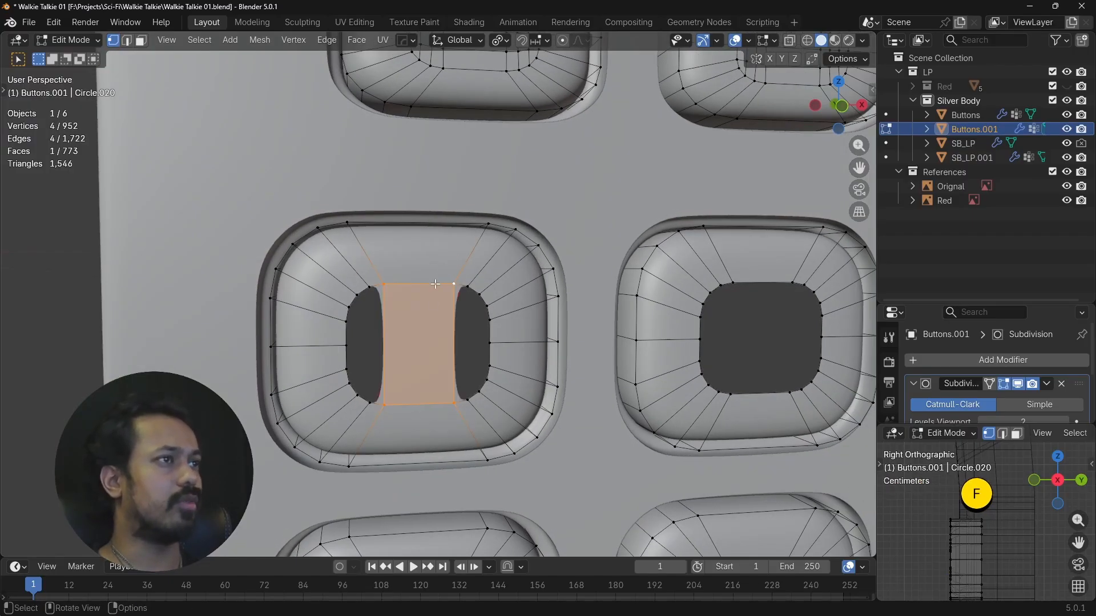
pyautogui.hotkey('ctrl', 'r')
pyautogui.click(441, 353)
pyautogui.rightClick(440, 354)
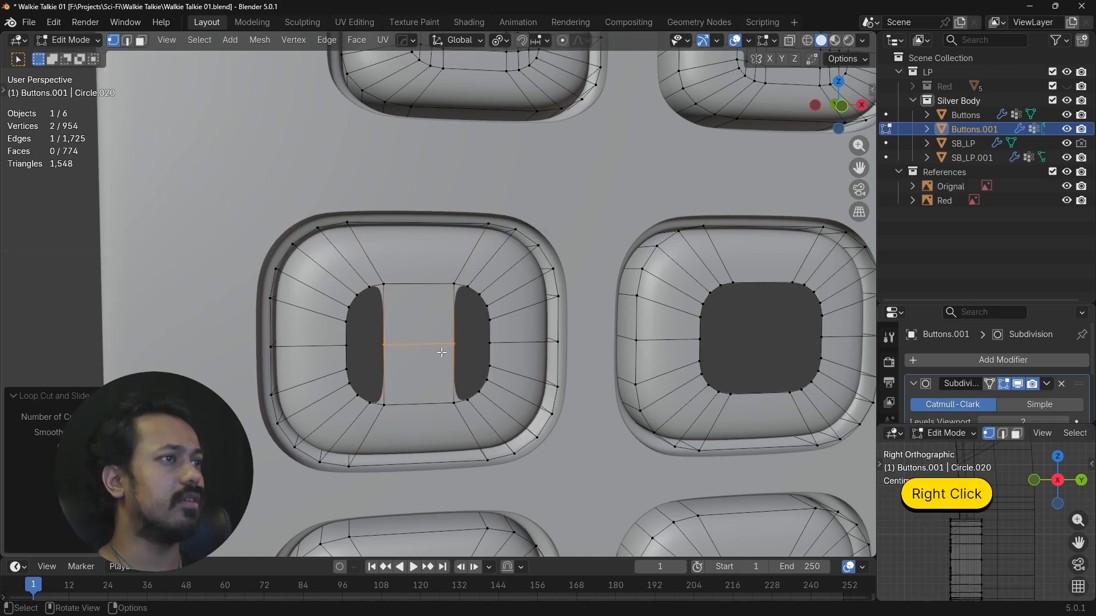
# Add one horizontal loop cut to each half of the PWR button's middle strip, undoing the stray vertical loop.
pyautogui.hotkey('ctrl', 'r')
pyautogui.click(443, 323)
pyautogui.rightClick(436, 340)
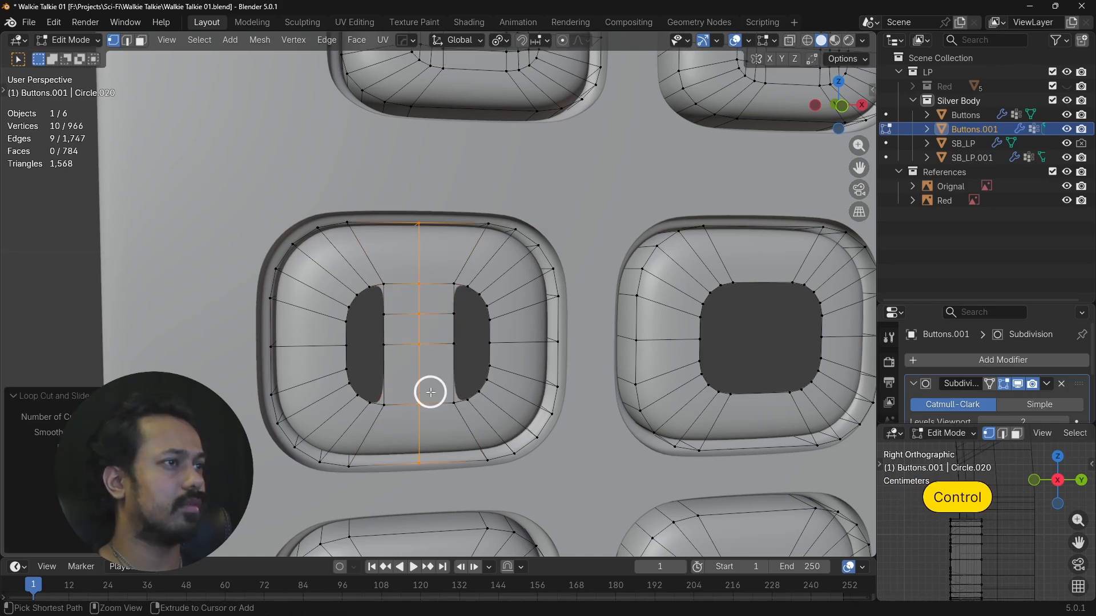
pyautogui.hotkey('ctrl', 'z')
pyautogui.hotkey('ctrl', 'r')
pyautogui.click(447, 378)
pyautogui.rightClick(447, 378)
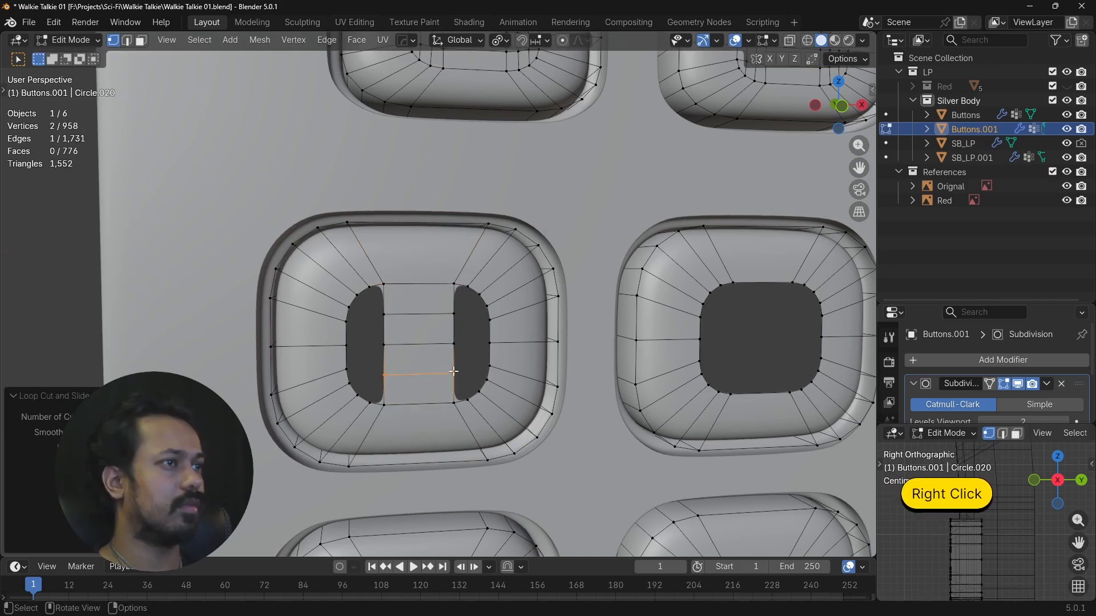
# Bridge the PWR button's right gap with faces, divide them with two vertical cuts, and fill the remaining corner holes.
pyautogui.click(474, 364)
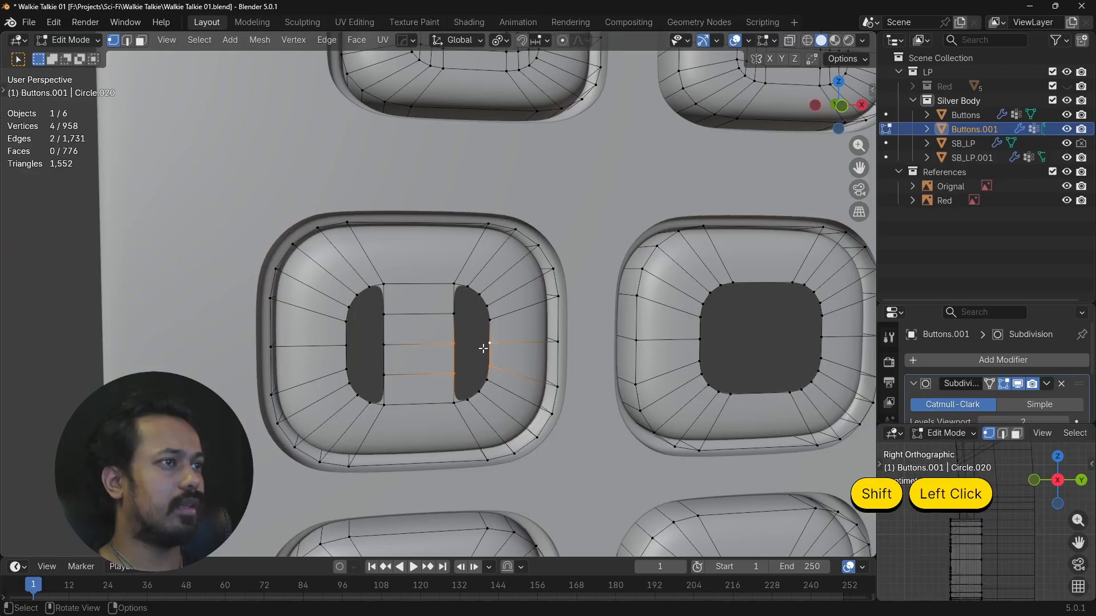
pyautogui.press('j')
pyautogui.click(488, 327)
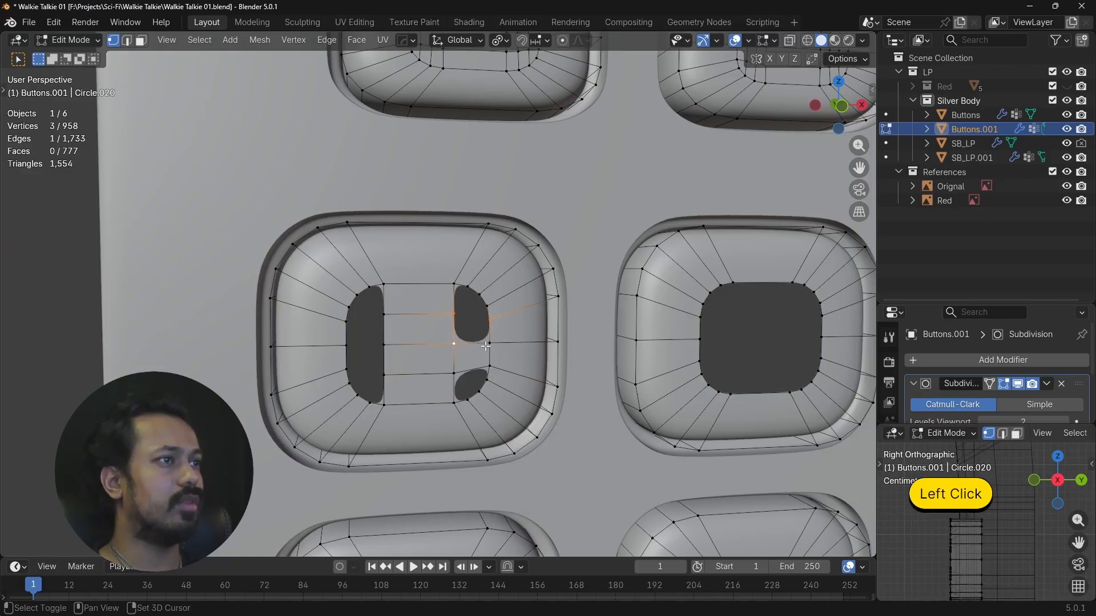
pyautogui.hotkey('ctrl', 'r')
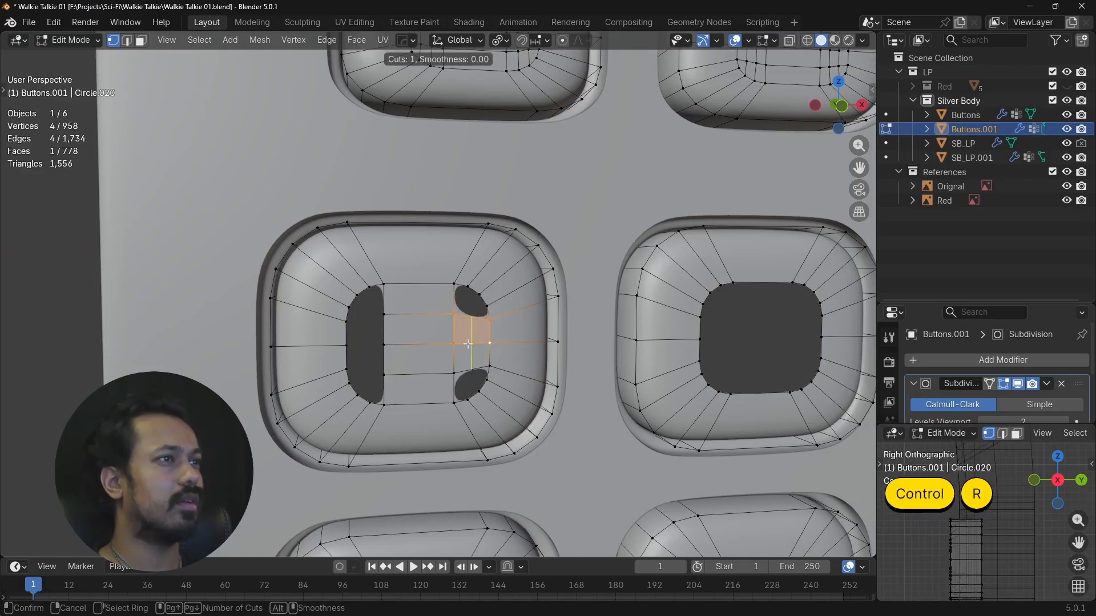
pyautogui.click(467, 343)
pyautogui.rightClick(466, 343)
pyautogui.click(451, 288)
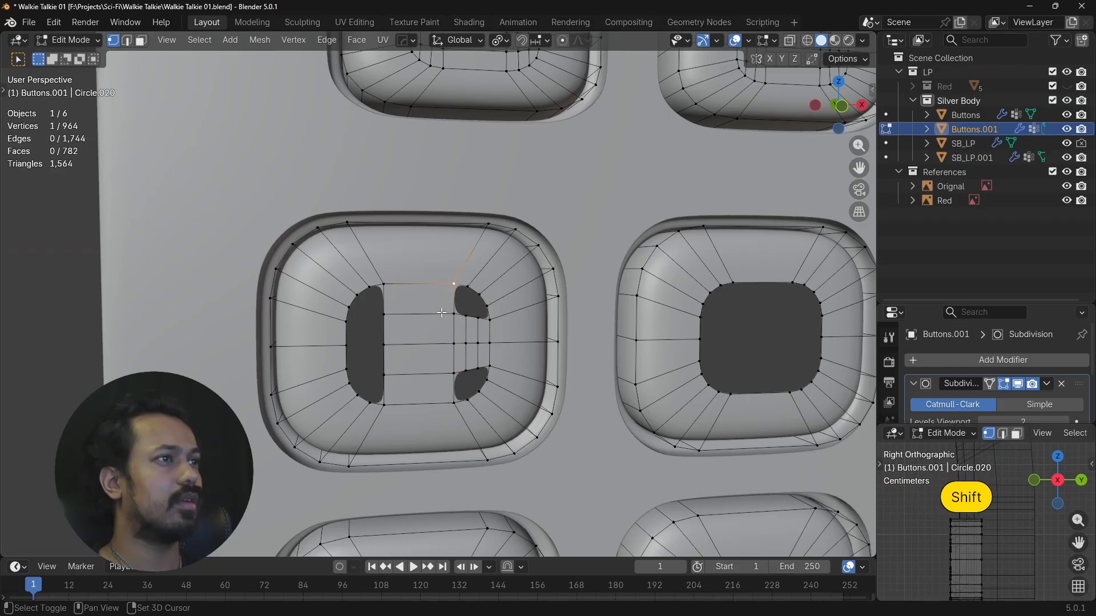
pyautogui.click(452, 374)
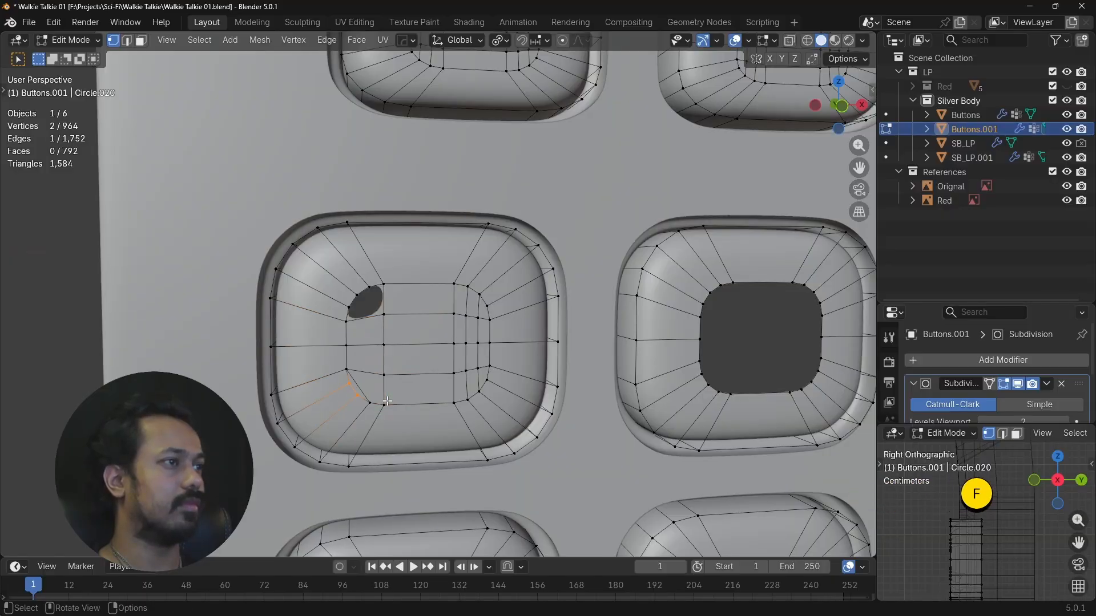
# Divide the first middle-row button's left strip with two vertical loop cuts and fill its remaining corner holes.
pyautogui.hotkey('ctrl', 'r')
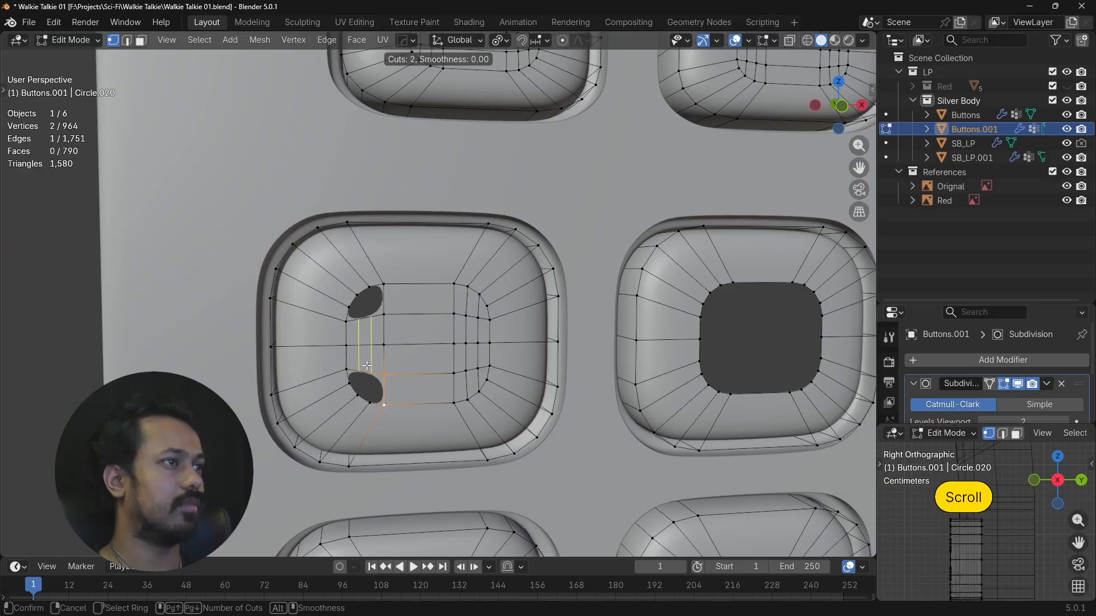
pyautogui.click(366, 365)
pyautogui.rightClick(366, 365)
pyautogui.click(376, 293)
pyautogui.keyDown('shift'); pyautogui.click(383, 316); pyautogui.keyUp('shift')
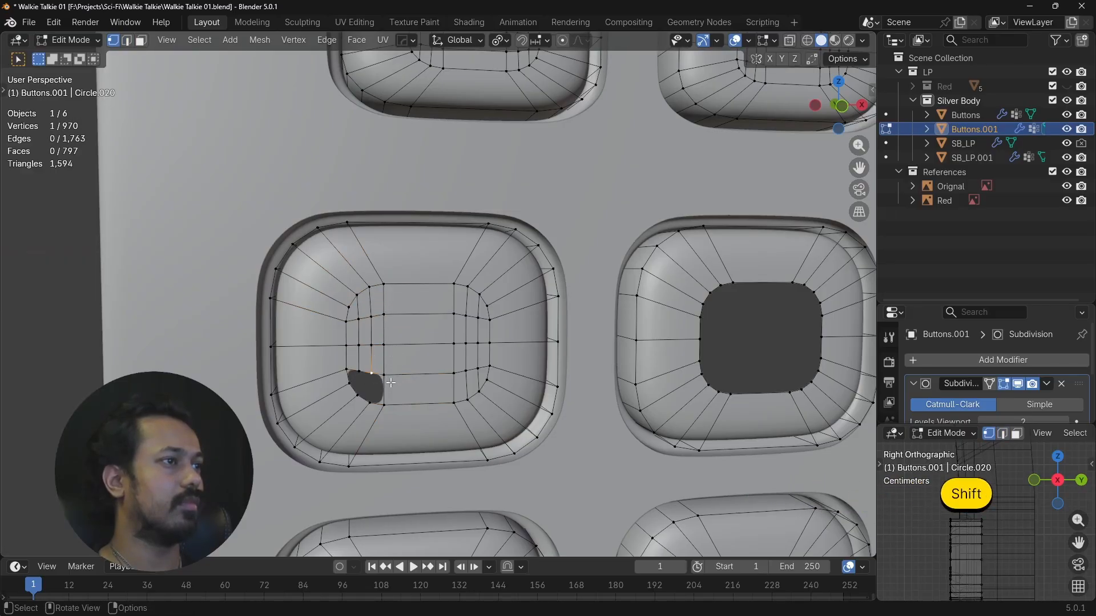
pyautogui.scroll(-5, 390, 402)
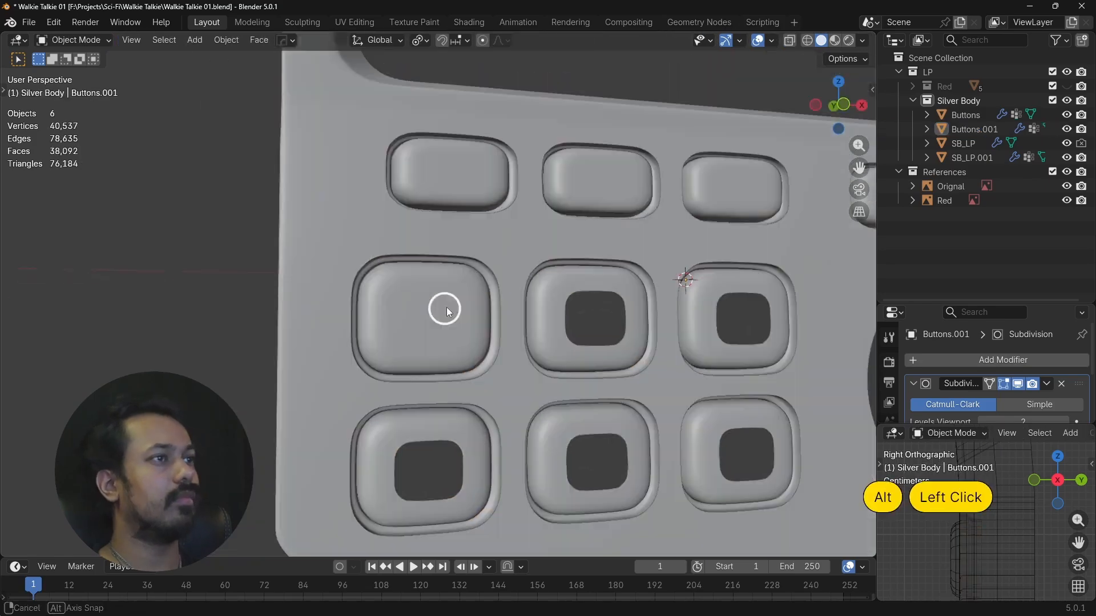
# Close the second middle-row button's opening with a divided middle strip, side quads and filled corners.
pyautogui.keyDown('alt'); pyautogui.moveTo(446, 307); pyautogui.dragTo(344, 311); pyautogui.keyUp('alt')
pyautogui.click(425, 348)
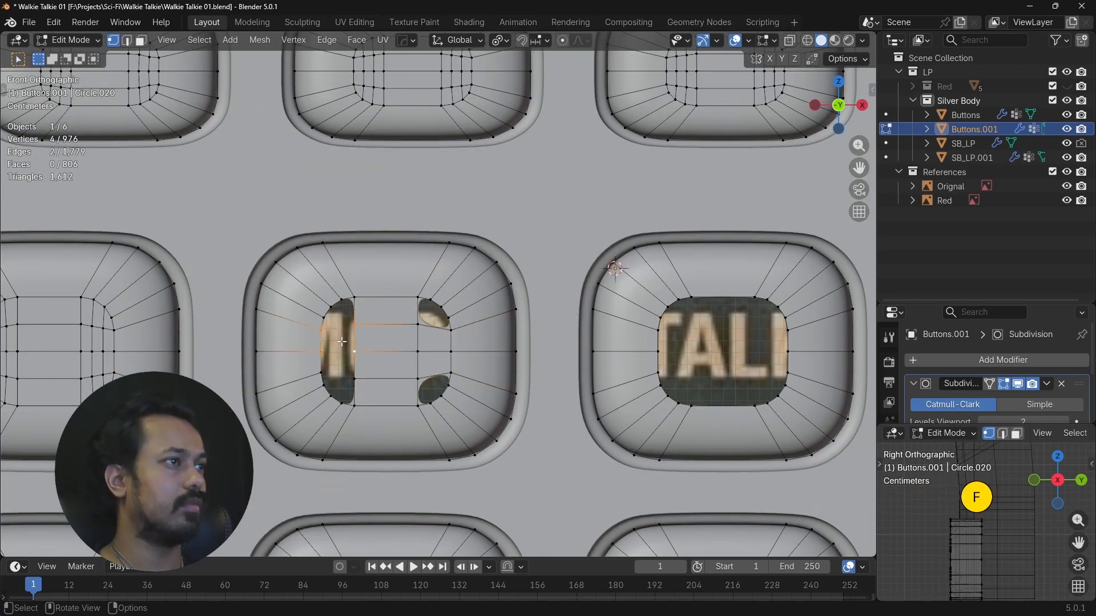
pyautogui.keyDown('shift'); pyautogui.click(357, 325); pyautogui.keyUp('shift')
pyautogui.hotkey('ctrl', 'r')
pyautogui.click(344, 377)
pyautogui.keyDown('shift'); pyautogui.click(353, 394); pyautogui.keyUp('shift')
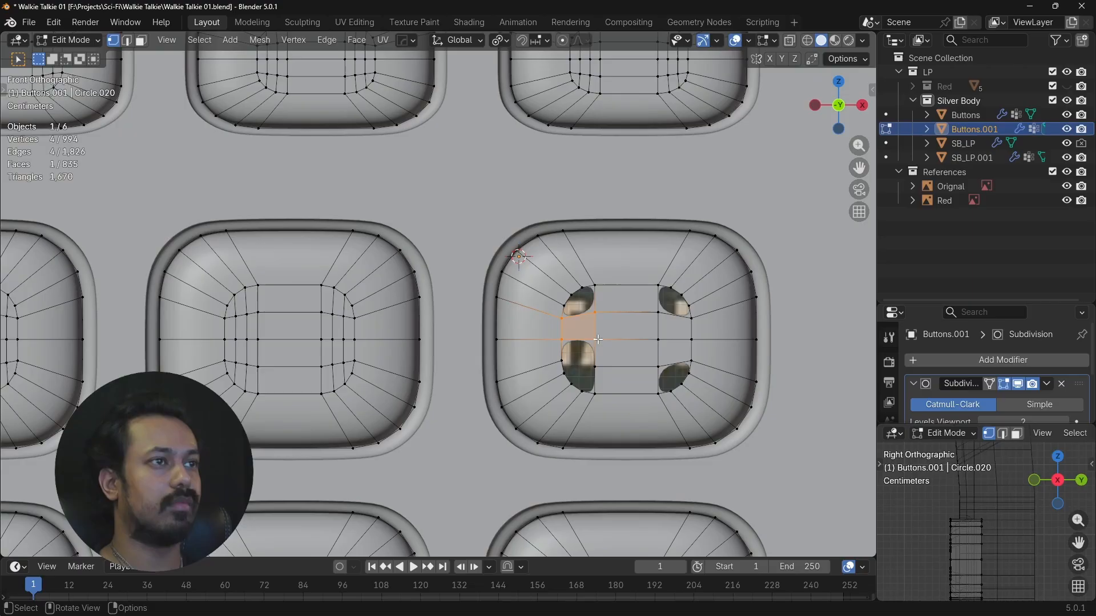
# Divide the TALK button's side strips with vertical loop cuts, fill its corner holes, and save the file.
pyautogui.hotkey('ctrl', 'r')
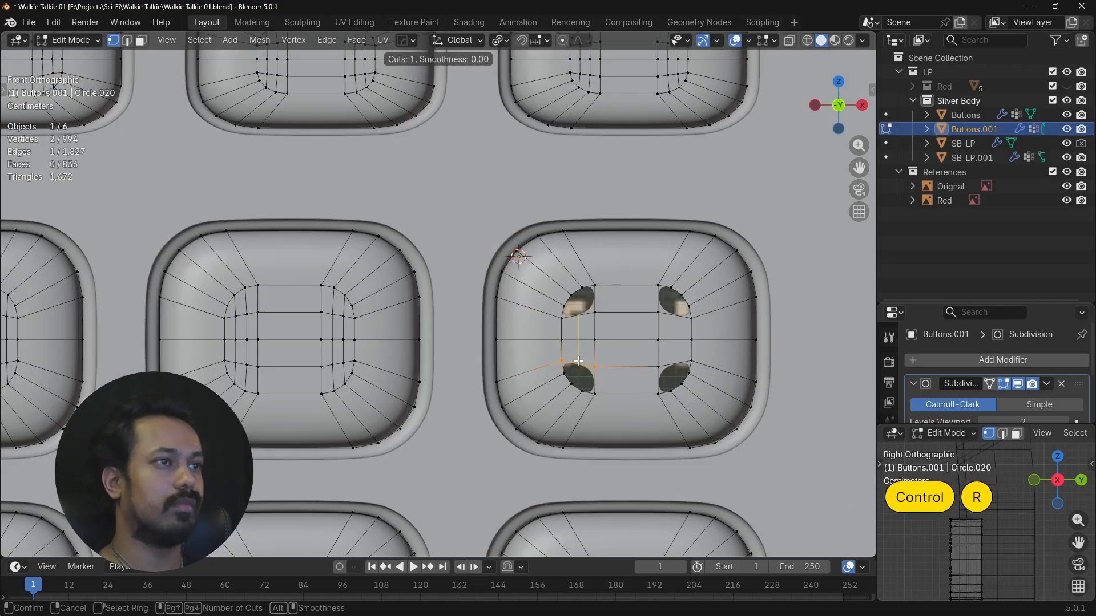
pyautogui.click(578, 361)
pyautogui.press('f')
pyautogui.press('f')
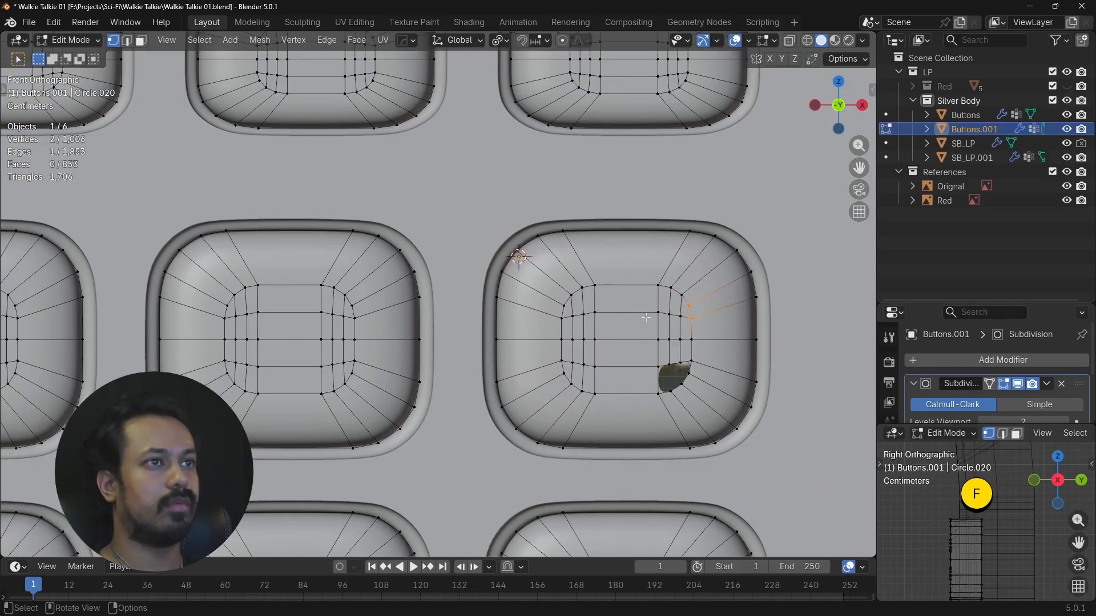
pyautogui.hotkey('ctrl', 's')
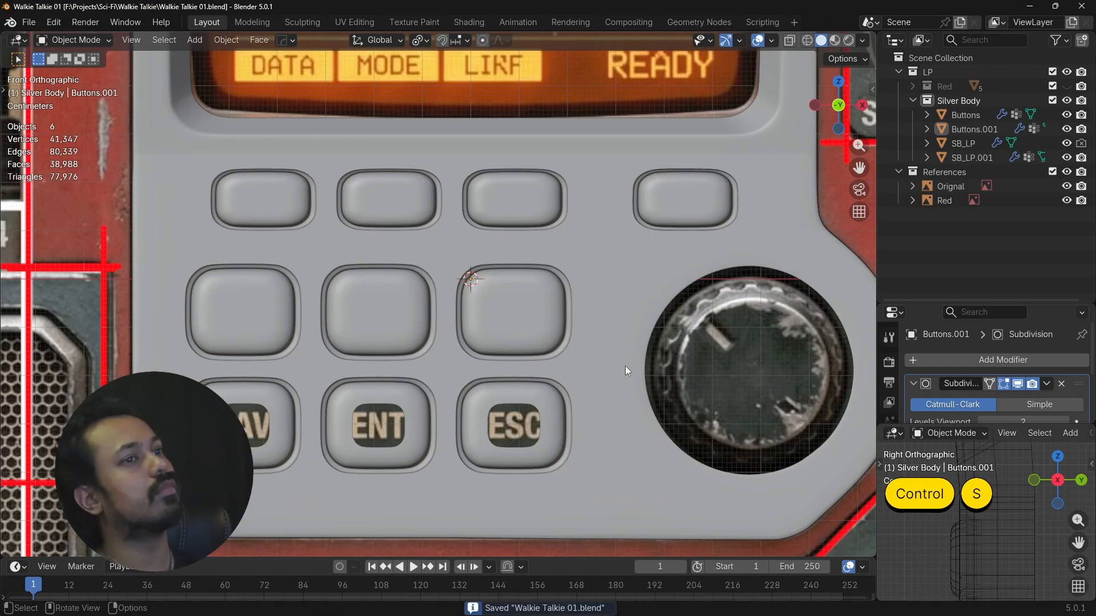
# Bridge the first bottom-row button's opening with faces and add two vertical loop cuts to its left strip.
pyautogui.keyDown('alt'); pyautogui.moveTo(624, 365); pyautogui.dragTo(280, 405); pyautogui.keyUp('alt')
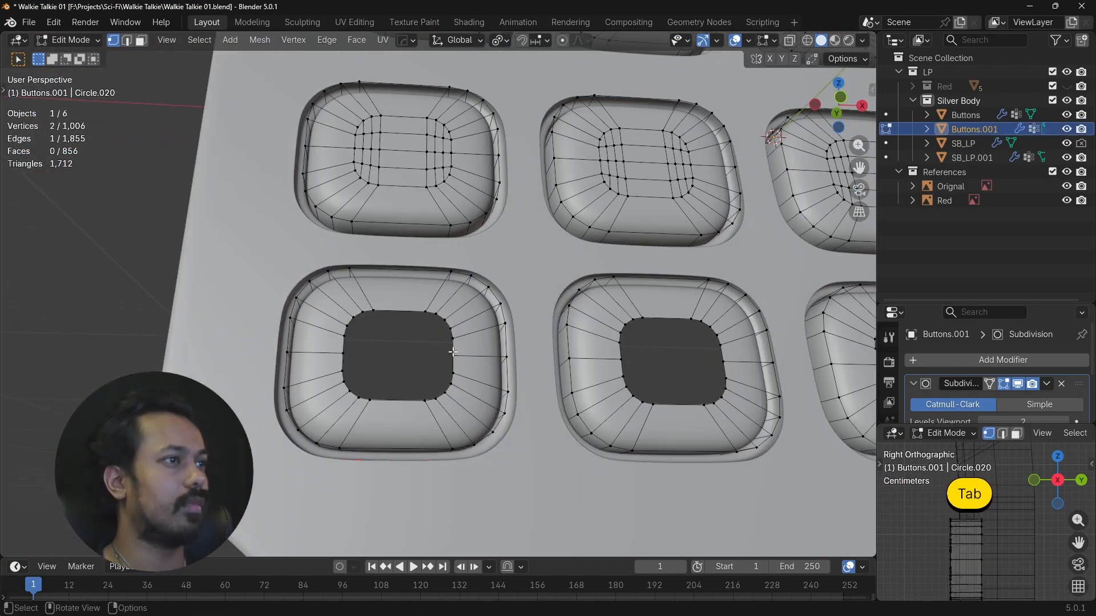
pyautogui.scroll(4, 273, 364)
pyautogui.keyDown('shift'); pyautogui.click(274, 362); pyautogui.keyUp('shift')
pyautogui.press('f')
pyautogui.press('f')
pyautogui.press('f')
pyautogui.hotkey('ctrl', 'r')
pyautogui.scroll(1, 302, 384)
pyautogui.doubleClick(302, 384)
# Fill the first bottom-row button's remaining gaps, and close the ENT button's opening with a middle strip and divided side faces.
pyautogui.click(327, 309)
pyautogui.keyDown('shift'); pyautogui.click(329, 351); pyautogui.keyUp('shift')
pyautogui.press('f')
pyautogui.press('f')
pyautogui.press('f')
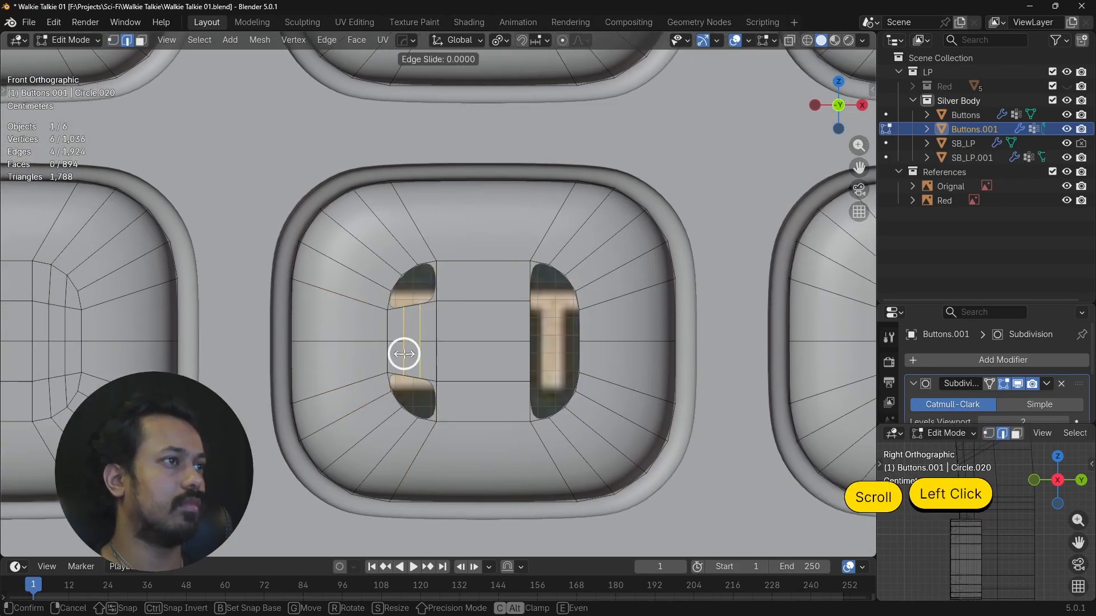
pyautogui.press('f')
pyautogui.scroll(-1, 594, 346)
pyautogui.press('f')
# Close the ESC button's opening with side quads divided by vertical loop cuts and filled corners.
pyautogui.keyDown('shift'); pyautogui.moveTo(594, 345); pyautogui.dragTo(265, 365, button='middle'); pyautogui.keyUp('shift')
pyautogui.keyDown('shift'); pyautogui.click(465, 374); pyautogui.keyUp('shift')
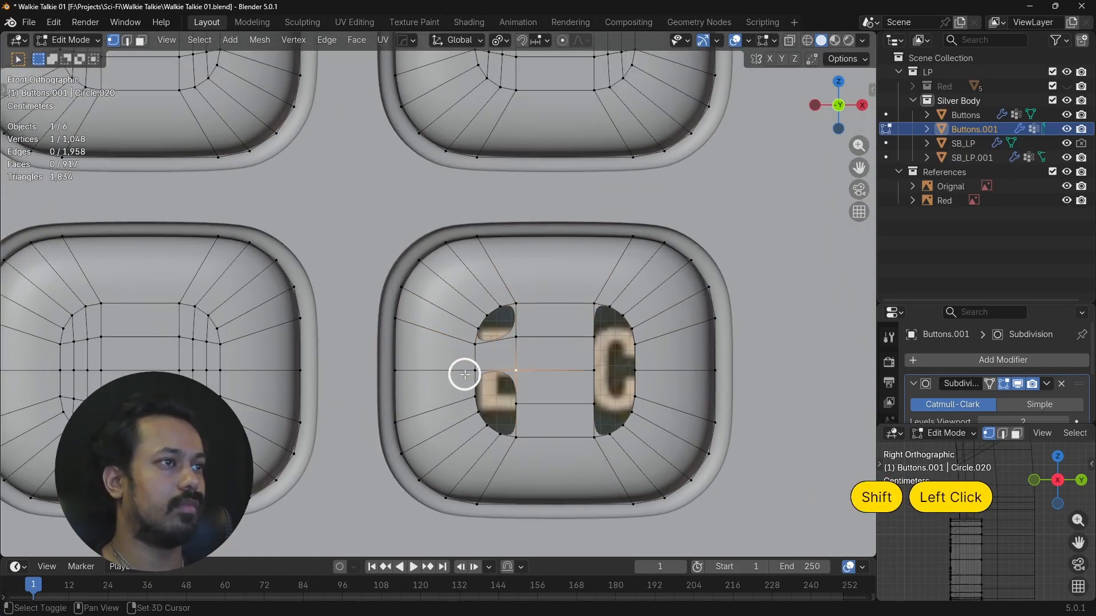
pyautogui.hotkey('ctrl', 'r')
pyautogui.press('f')
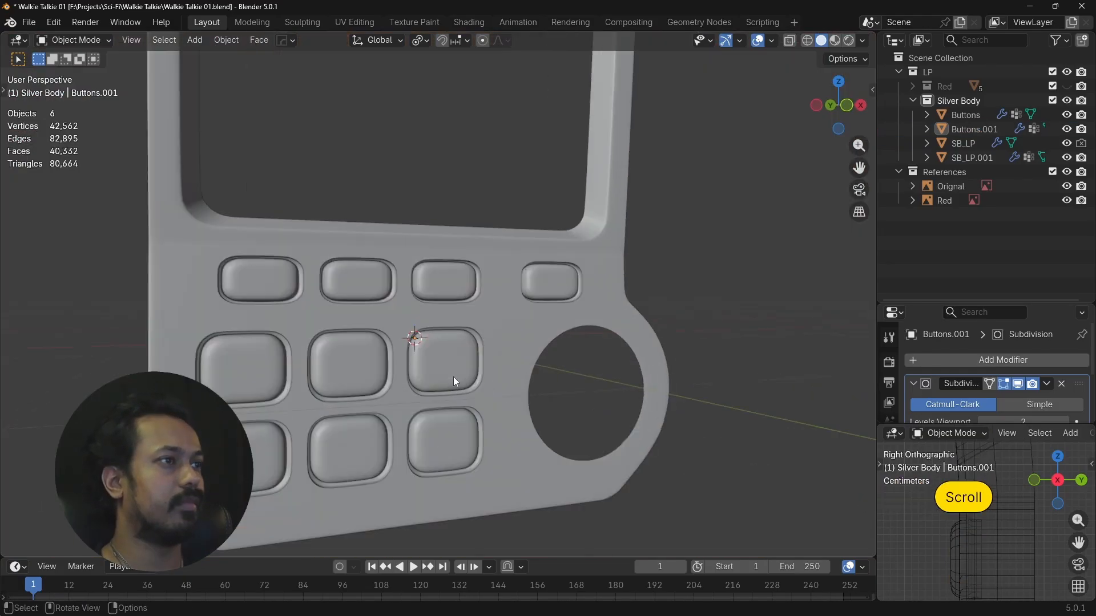
# Examine the silver body and its filled buttons from the side, top and front.
pyautogui.keyDown('alt'); pyautogui.moveTo(529, 336); pyautogui.dragTo(390, 290, button='middle'); pyautogui.keyUp('alt')
pyautogui.scroll(-2, 399, 349)
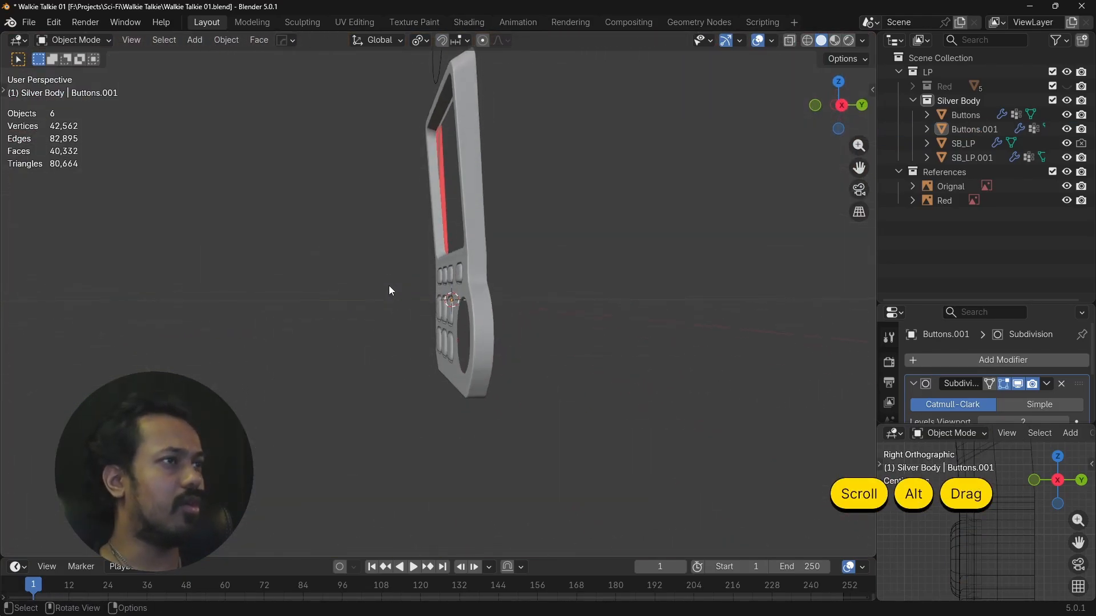
pyautogui.scroll(3, 441, 323)
pyautogui.moveTo(440, 314)
pyautogui.keyDown('alt'); pyautogui.mouseDown()
pyautogui.moveTo(423, 313)
pyautogui.moveTo(440, 313)
pyautogui.moveTo(426, 323)
pyautogui.moveTo(448, 328)
pyautogui.mouseUp(); pyautogui.keyUp('alt')
pyautogui.press('KP_7')
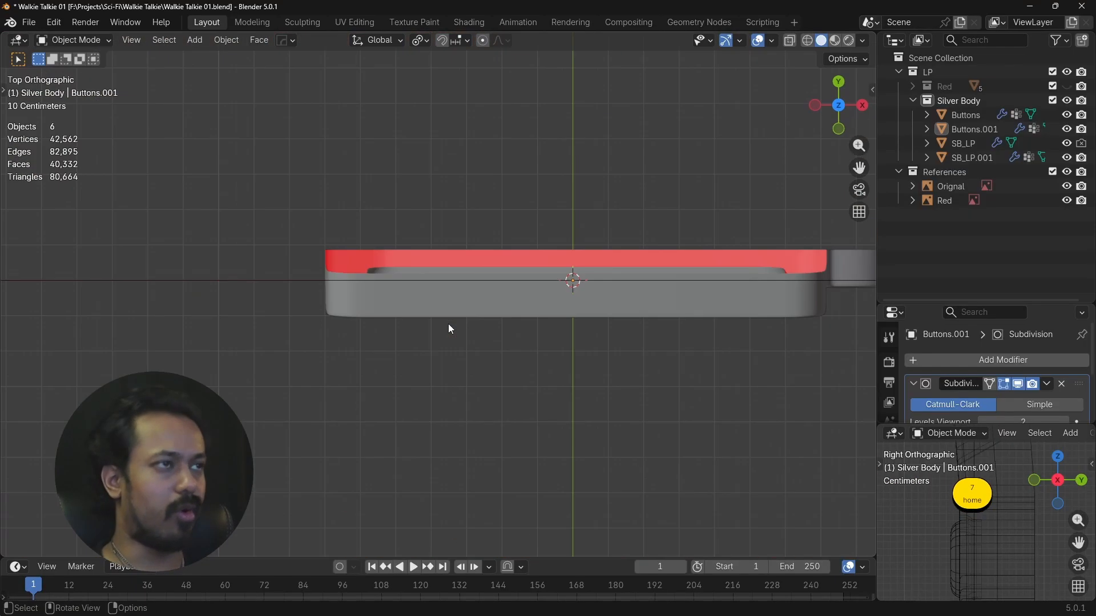
pyautogui.keyDown('alt'); pyautogui.moveTo(501, 356); pyautogui.dragTo(503, 223); pyautogui.keyUp('alt')
pyautogui.scroll(-6, 503, 223)
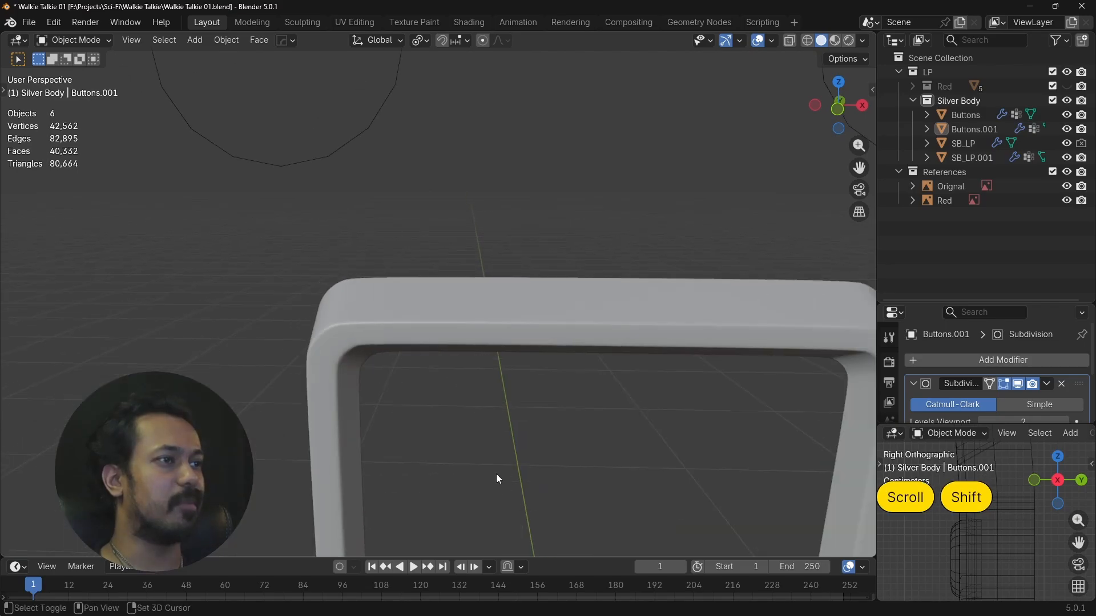
pyautogui.keyDown('shift'); pyautogui.moveTo(496, 474); pyautogui.dragTo(404, 196, button='middle'); pyautogui.keyUp('shift')
pyautogui.scroll(-3, 404, 197)
# Select the front vertices of all the buttons in Edit Mode, using wireframe shading in the top view.
pyautogui.click(443, 404)
pyautogui.press('Tab')
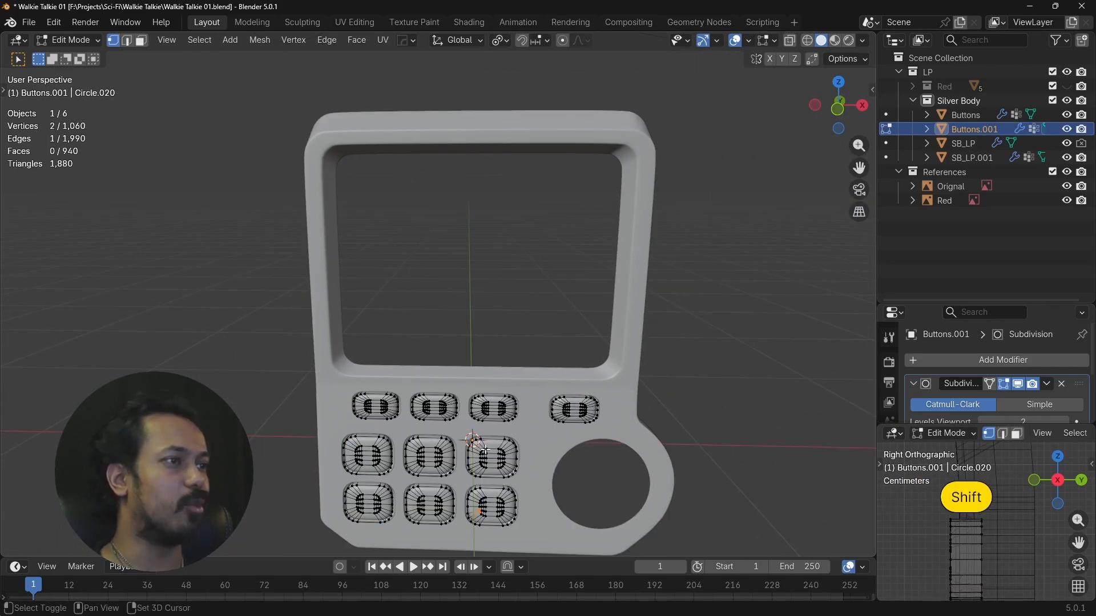
pyautogui.keyDown('shift'); pyautogui.moveTo(445, 407); pyautogui.dragTo(477, 342, button='middle'); pyautogui.keyUp('shift')
pyautogui.press('KP_7')
pyautogui.press('z')
pyautogui.click(377, 365)
pyautogui.scroll(4, 350, 372)
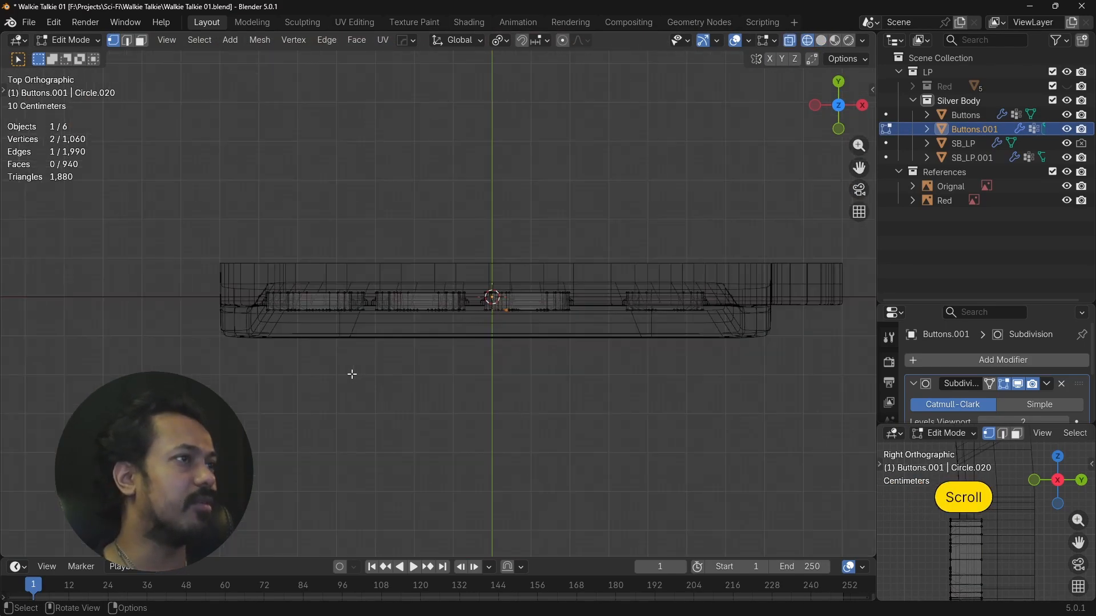
pyautogui.moveTo(119, 315); pyautogui.dragTo(828, 417)
# Return to solid shading and move the selected button fronts slightly outward along the Y axis.
pyautogui.keyDown('alt'); pyautogui.moveTo(624, 411); pyautogui.dragTo(576, 318); pyautogui.keyUp('alt')
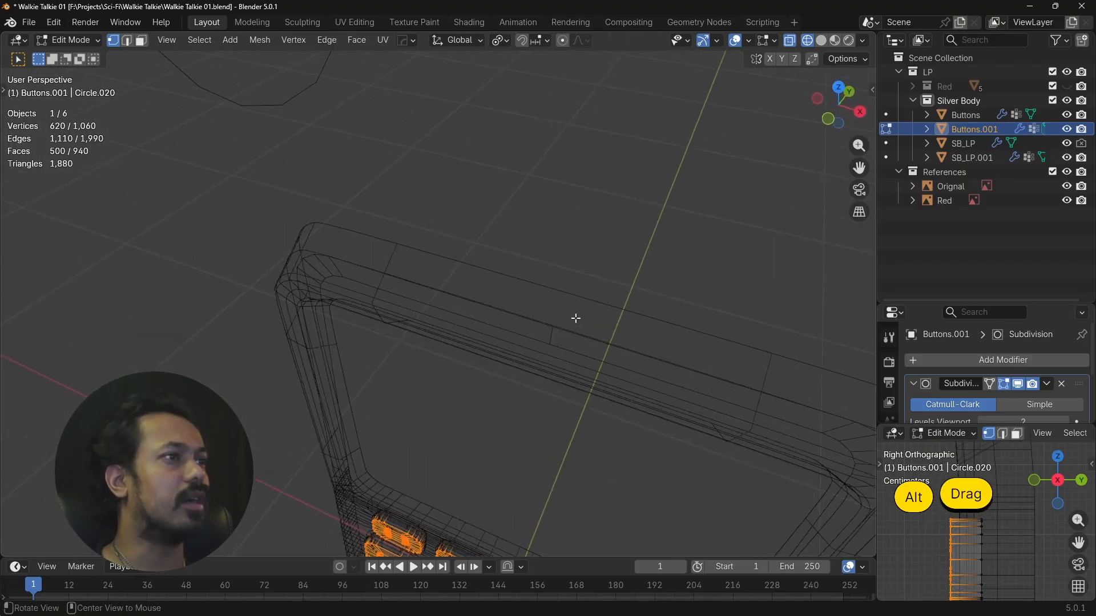
pyautogui.scroll(-3, 571, 365)
pyautogui.keyDown('shift'); pyautogui.moveTo(538, 445); pyautogui.dragTo(436, 299, button='middle'); pyautogui.keyUp('shift')
pyautogui.press('z')
pyautogui.click(498, 236)
pyautogui.keyDown('alt'); pyautogui.moveTo(502, 362); pyautogui.dragTo(451, 303); pyautogui.keyUp('alt')
pyautogui.keyDown('shift'); pyautogui.moveTo(393, 228); pyautogui.dragTo(342, 68, button='middle'); pyautogui.keyUp('shift')
pyautogui.scroll(3, 400, 342)
pyautogui.keyDown('alt'); pyautogui.moveTo(436, 371); pyautogui.dragTo(392, 396); pyautogui.keyUp('alt')
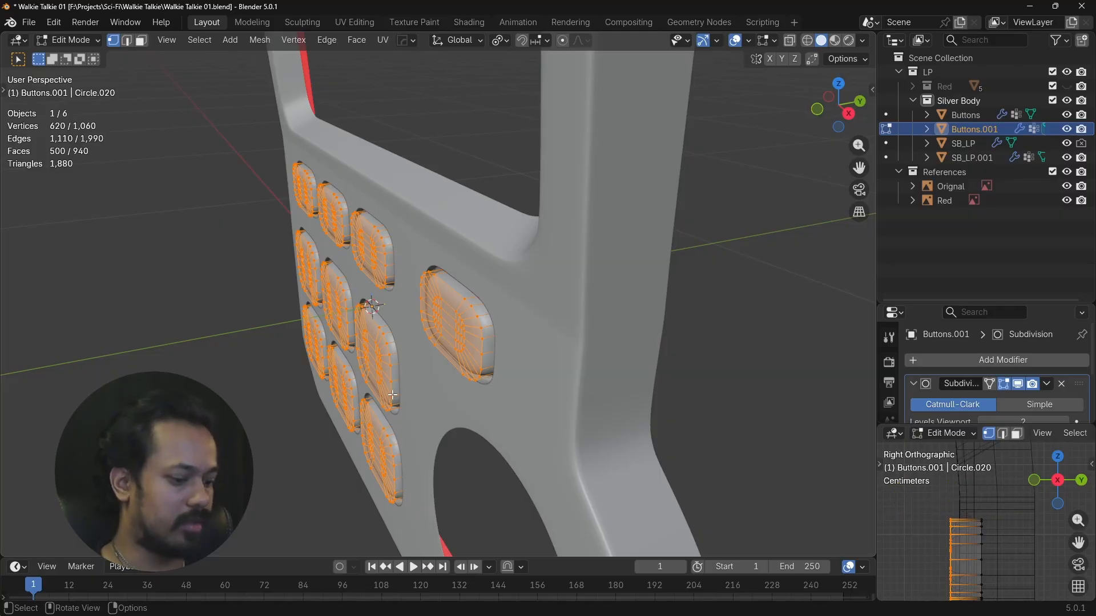
pyautogui.press('g')
pyautogui.press('y')
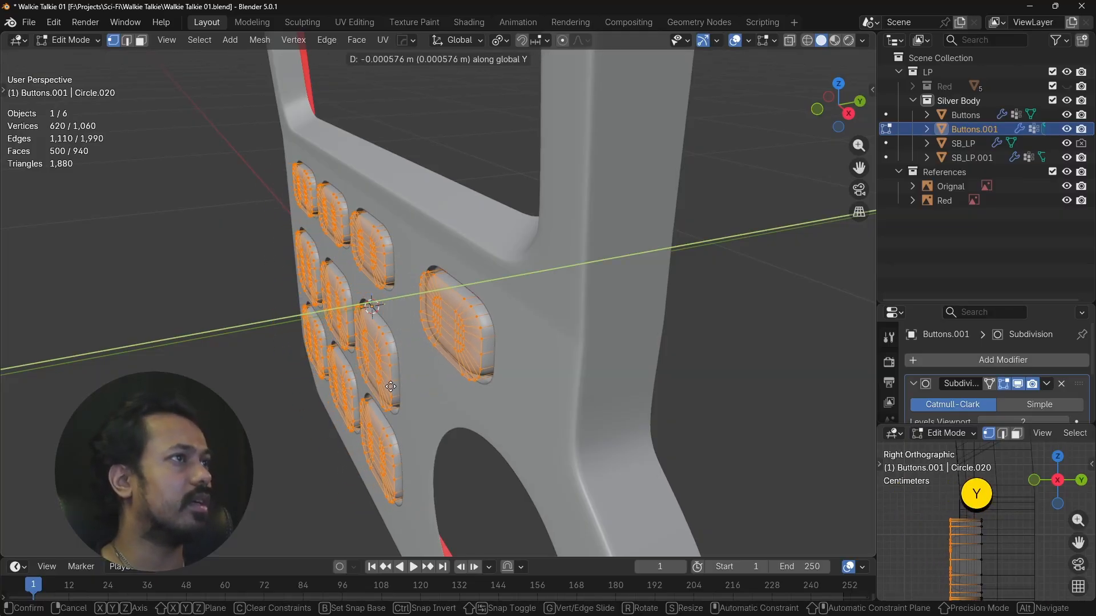
pyautogui.click(387, 386)
pyautogui.keyDown('alt'); pyautogui.moveTo(423, 388); pyautogui.dragTo(389, 362); pyautogui.keyUp('alt')
pyautogui.scroll(2, 392, 360)
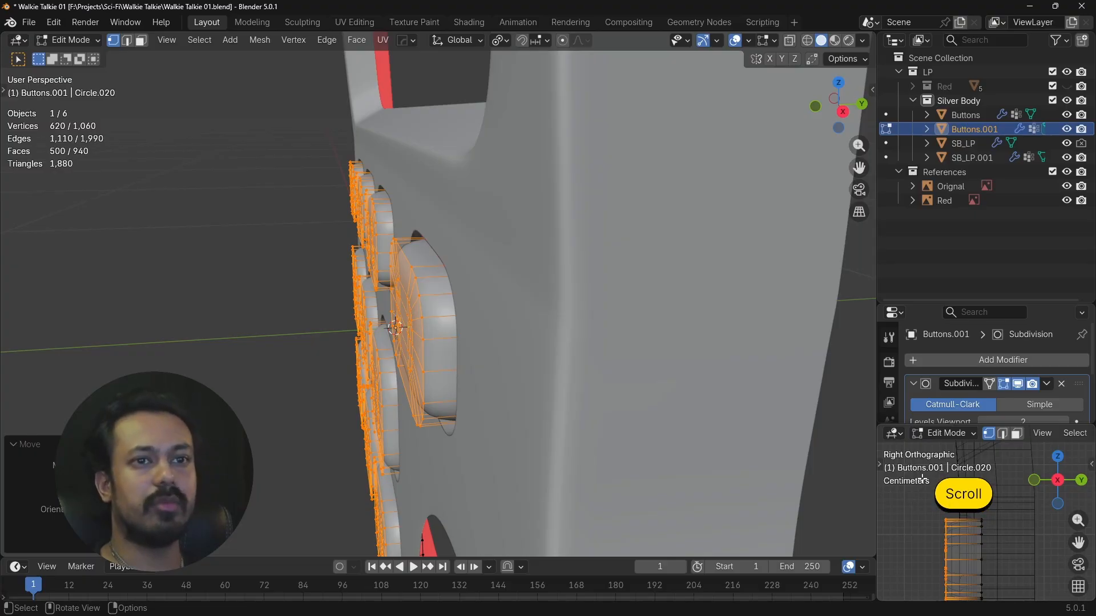
# Widen the secondary viewport and turn it to an angled perspective of the buttons.
pyautogui.moveTo(874, 474); pyautogui.dragTo(620, 457)
pyautogui.scroll(-2, 761, 480)
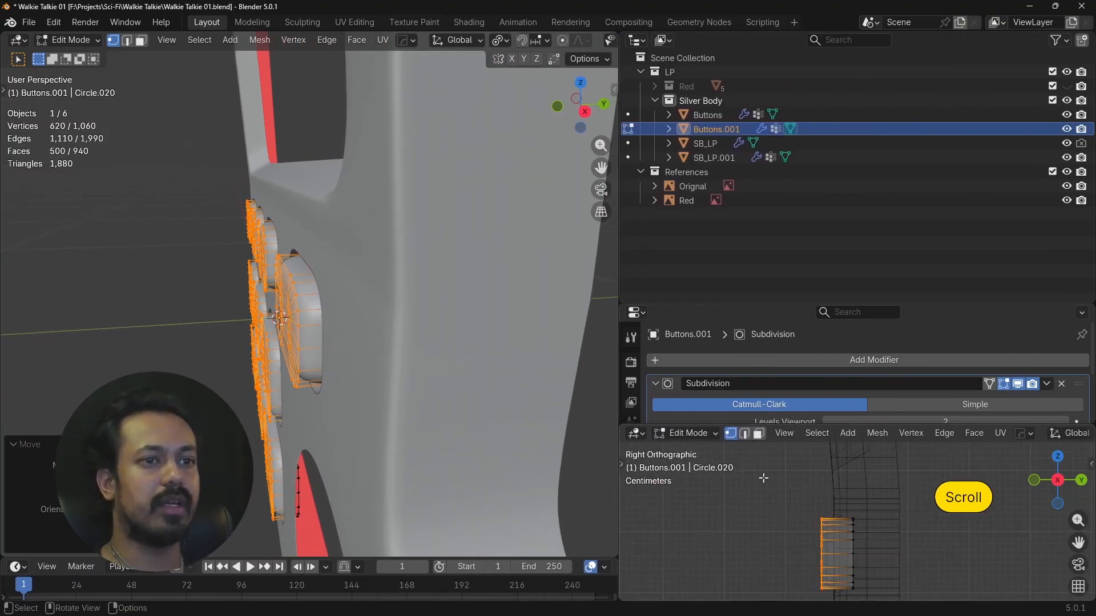
pyautogui.keyDown('alt'); pyautogui.moveTo(760, 479); pyautogui.dragTo(896, 562); pyautogui.keyUp('alt')
pyautogui.keyDown('shift'); pyautogui.moveTo(891, 553); pyautogui.dragTo(876, 453, button='middle'); pyautogui.keyUp('shift')
pyautogui.keyDown('alt'); pyautogui.moveTo(803, 508); pyautogui.dragTo(837, 514); pyautogui.keyUp('alt')
pyautogui.moveTo(830, 497)
pyautogui.keyDown('shift'); pyautogui.mouseDown(button='middle')
pyautogui.moveTo(821, 477)
pyautogui.moveTo(827, 570)
pyautogui.mouseUp(button='middle'); pyautogui.keyUp('shift')
# Set the secondary viewport to solid shading and frame the buttons in it.
pyautogui.press('z')
pyautogui.click(862, 560)
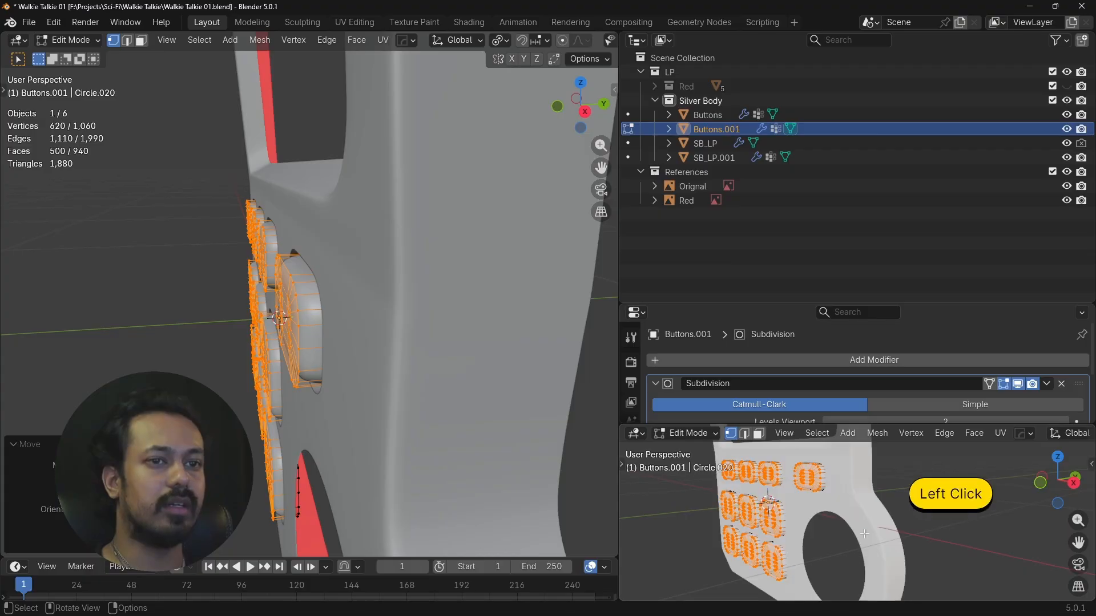
pyautogui.press('z')
pyautogui.click(882, 531)
pyautogui.scroll(4, 752, 517)
pyautogui.scroll(-2, 751, 517)
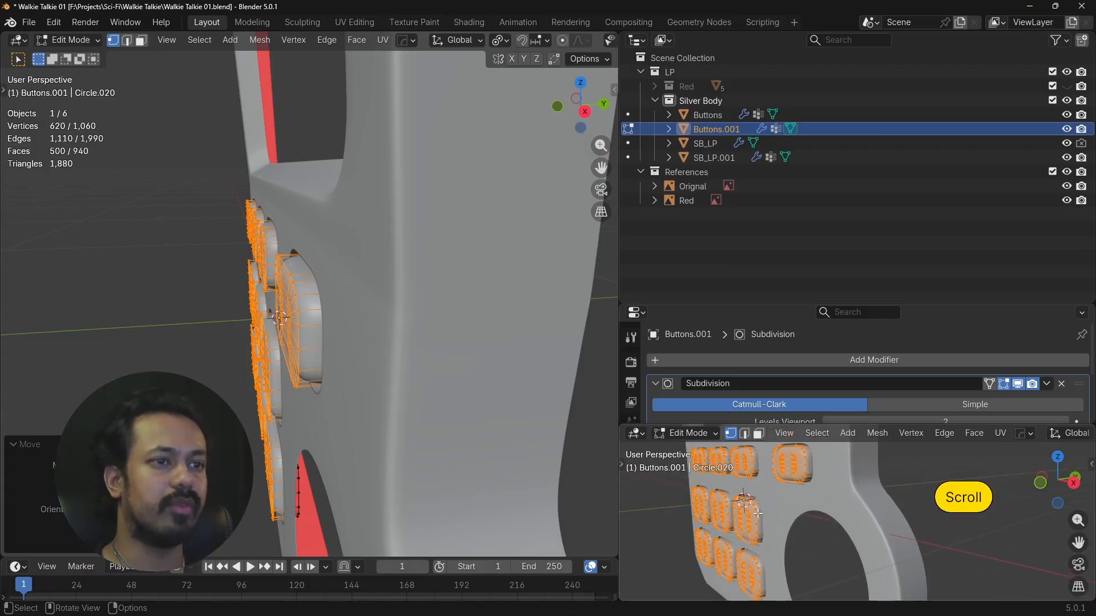
pyautogui.keyDown('shift'); pyautogui.moveTo(764, 506); pyautogui.dragTo(800, 549, button='middle'); pyautogui.keyUp('shift')
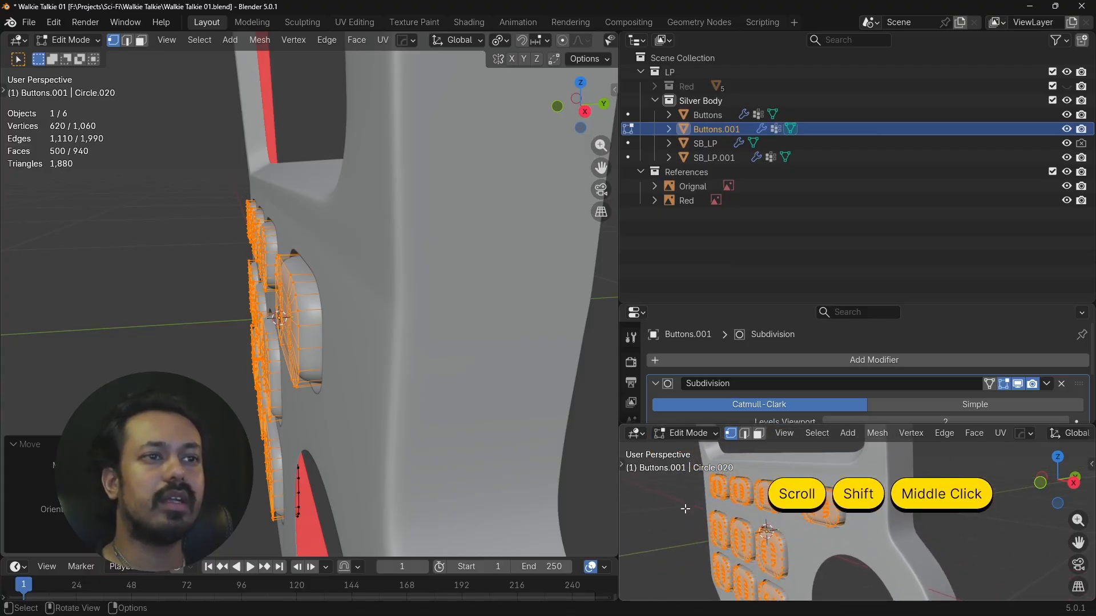
# Fine-tune the selected button fronts' depth along the Y axis and return to Object Mode.
pyautogui.keyDown('alt'); pyautogui.moveTo(349, 376); pyautogui.dragTo(364, 354); pyautogui.keyUp('alt')
pyautogui.press('g')
pyautogui.press('y')
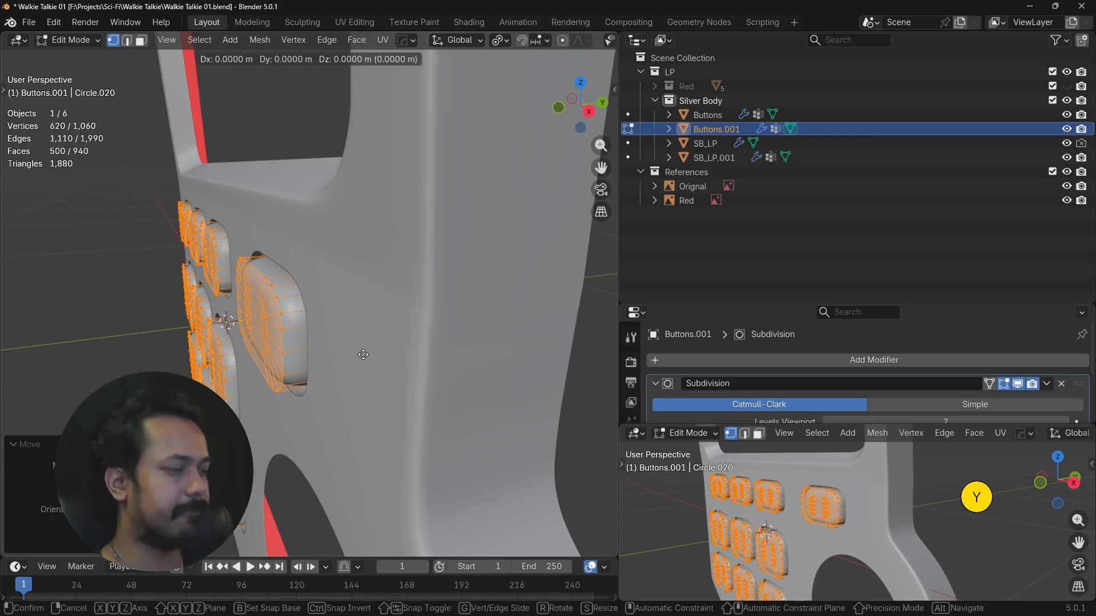
pyautogui.keyDown('shift'); pyautogui.click(362, 355); pyautogui.keyUp('shift')
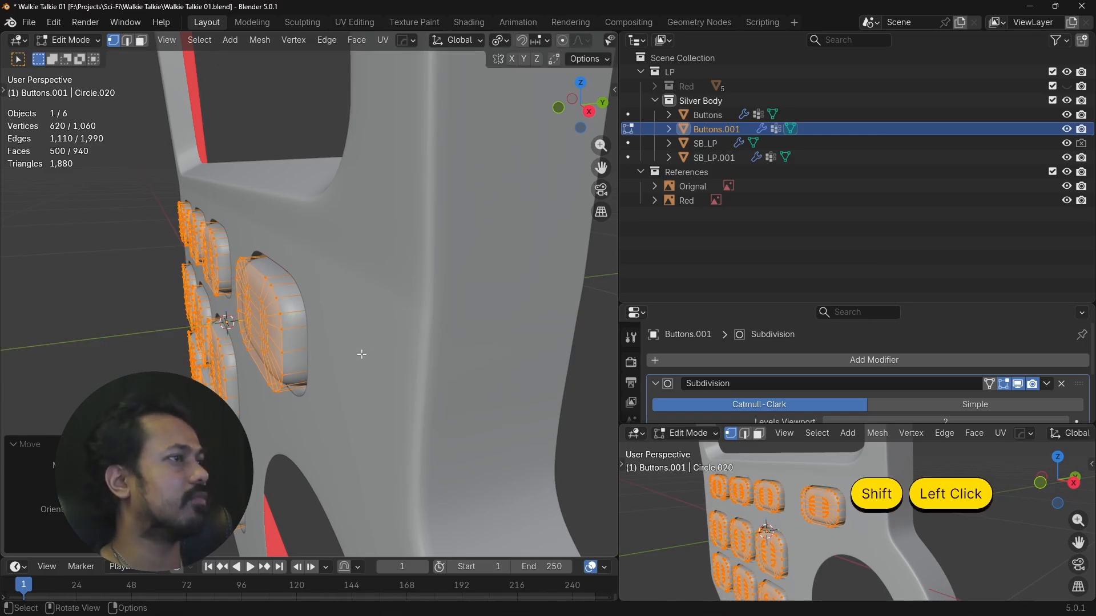
pyautogui.press('Tab')
# Examine how far the buttons protrude from the silver body, from close side views to the whole body.
pyautogui.scroll(-2, 362, 354)
pyautogui.press('a')
pyautogui.press('a')
pyautogui.moveTo(273, 368)
pyautogui.keyDown('alt'); pyautogui.mouseDown()
pyautogui.moveTo(308, 360)
pyautogui.moveTo(257, 335)
pyautogui.moveTo(247, 345)
pyautogui.moveTo(257, 367)
pyautogui.moveTo(287, 360)
pyautogui.mouseUp(); pyautogui.keyUp('alt')
pyautogui.scroll(-4, 254, 370)
pyautogui.keyDown('shift'); pyautogui.moveTo(349, 335); pyautogui.dragTo(374, 327, button='middle'); pyautogui.keyUp('shift')
pyautogui.scroll(7, 373, 327)
pyautogui.keyDown('alt'); pyautogui.moveTo(373, 327); pyautogui.dragTo(319, 350); pyautogui.keyUp('alt')
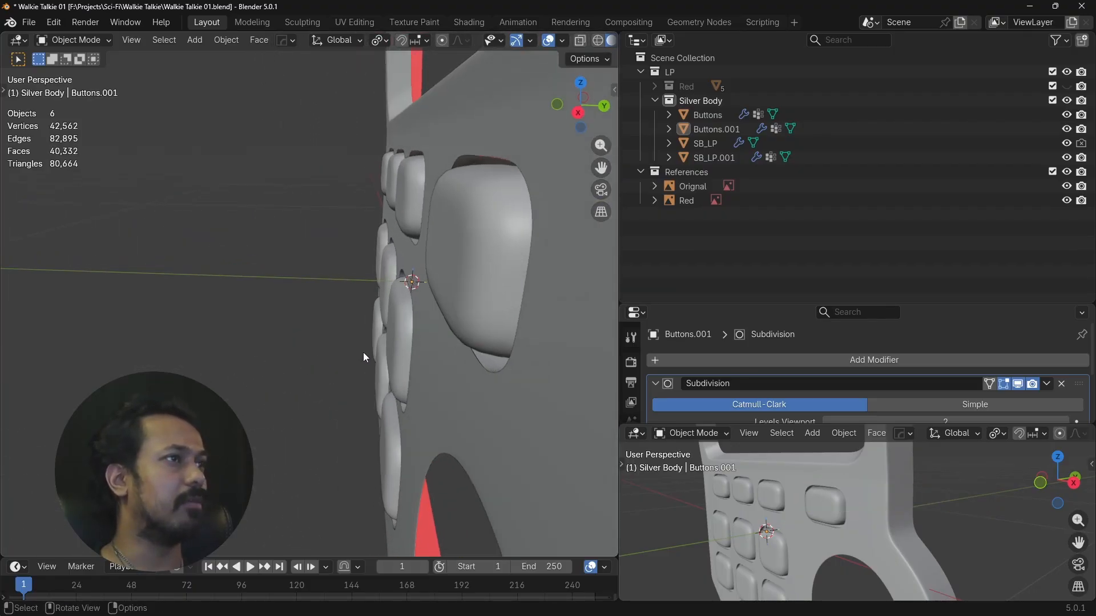
pyautogui.scroll(-5, 349, 362)
pyautogui.keyDown('alt'); pyautogui.moveTo(333, 367); pyautogui.dragTo(340, 291); pyautogui.keyUp('alt')
pyautogui.scroll(-4, 413, 340)
pyautogui.press('a')
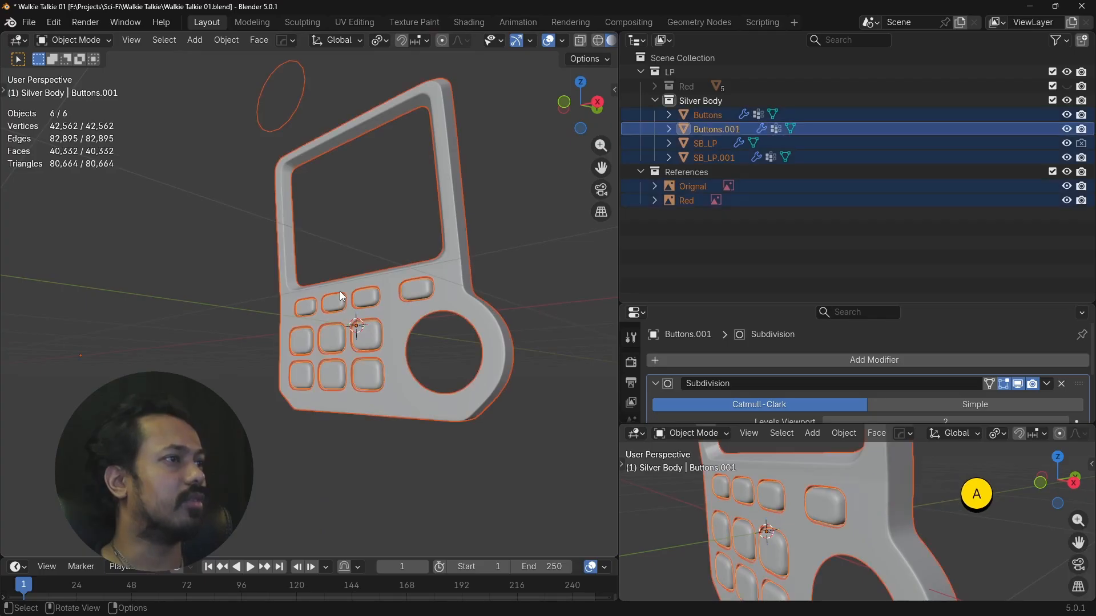
pyautogui.hotkey('alt', 'a')
# Preview the body and buttons in rendered shading with the viewport overlays hidden.
pyautogui.press('z')
pyautogui.click(394, 272)
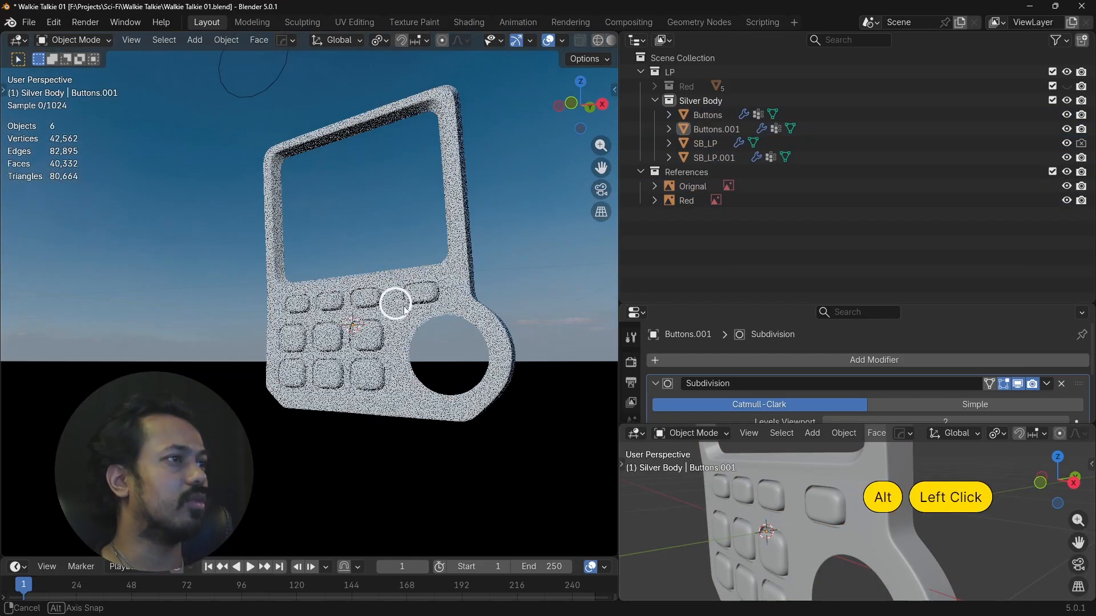
pyautogui.moveTo(394, 303)
pyautogui.keyDown('alt'); pyautogui.mouseDown()
pyautogui.moveTo(512, 318)
pyautogui.moveTo(342, 337)
pyautogui.mouseUp(); pyautogui.keyUp('alt')
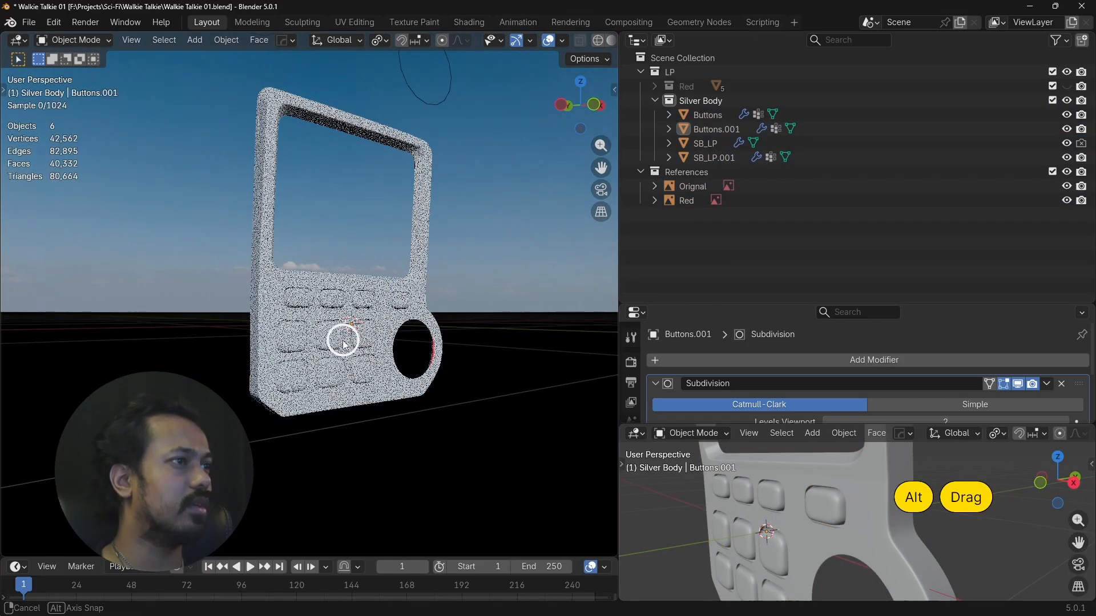
pyautogui.click(549, 42)
pyautogui.scroll(5, 395, 394)
pyautogui.moveTo(395, 394)
pyautogui.keyDown('alt'); pyautogui.mouseDown()
pyautogui.moveTo(274, 379)
pyautogui.moveTo(416, 430)
pyautogui.moveTo(370, 376)
pyautogui.moveTo(411, 409)
pyautogui.moveTo(433, 385)
pyautogui.moveTo(412, 444)
pyautogui.mouseUp(); pyautogui.keyUp('alt')
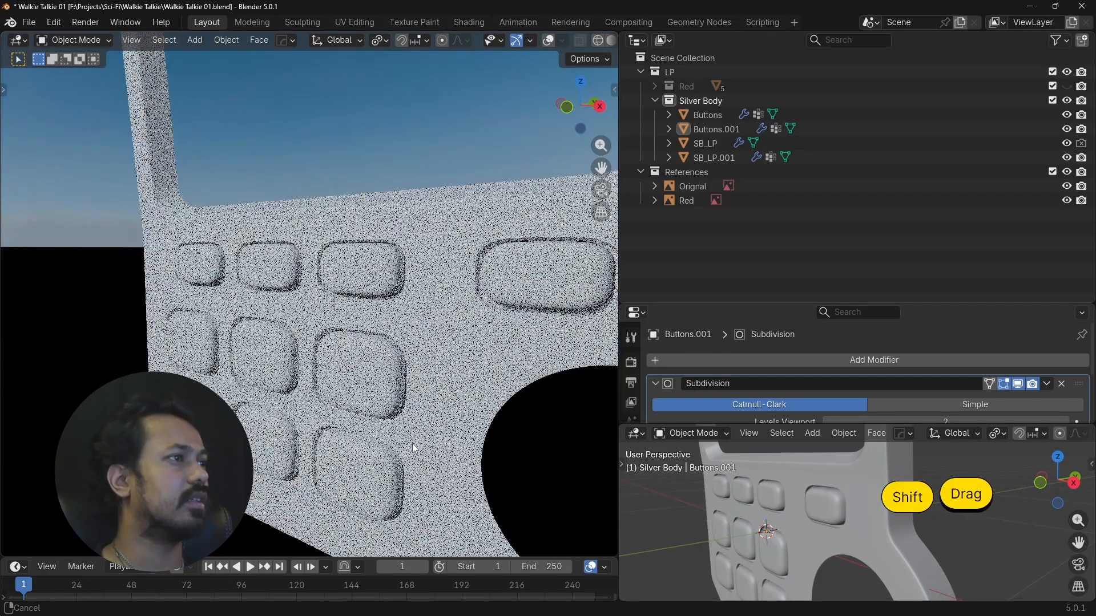
pyautogui.keyDown('alt'); pyautogui.moveTo(402, 345); pyautogui.dragTo(454, 324); pyautogui.keyUp('alt')
pyautogui.scroll(-3, 563, 39)
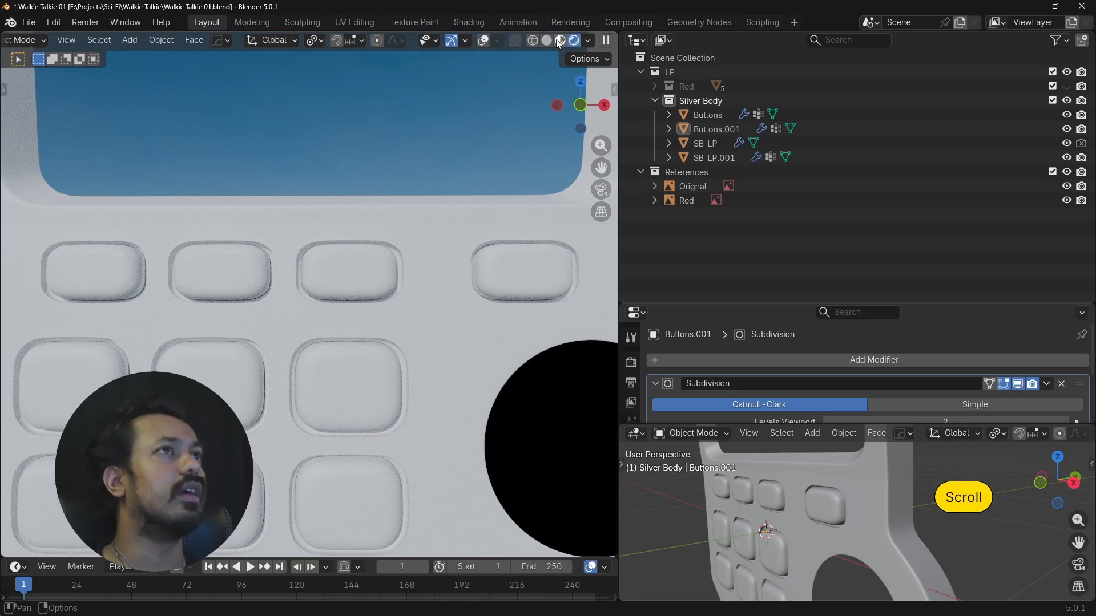
# Switch the main viewport to solid shading with MatCap lighting.
pyautogui.click(546, 41)
pyautogui.scroll(1, 561, 48)
pyautogui.click(603, 41)
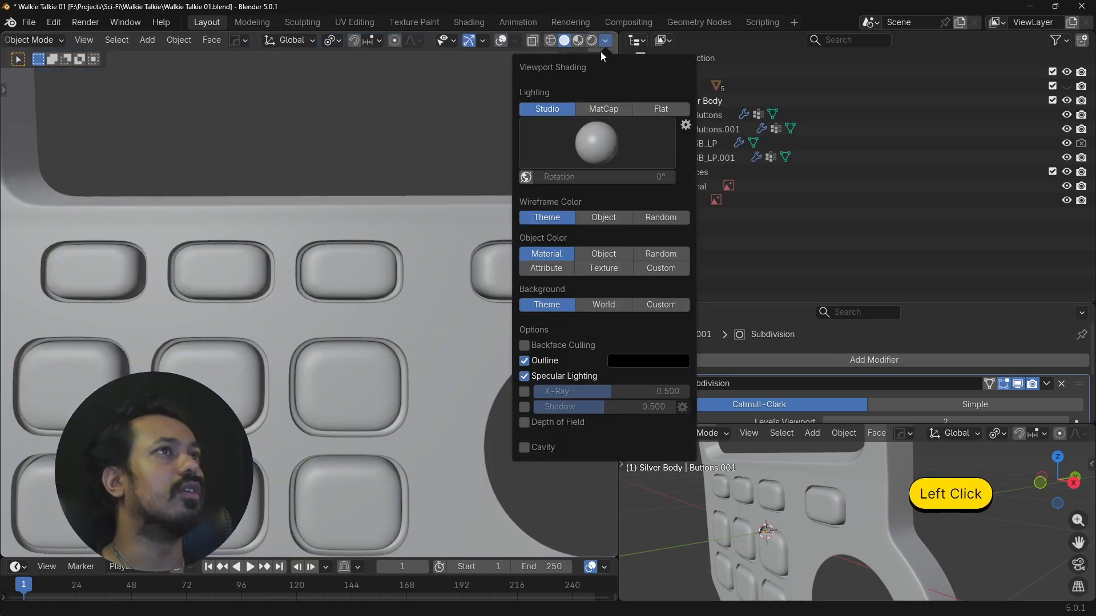
pyautogui.click(606, 110)
# Examine the MatCap highlights on the button caps and surrounding body from several angles for shading flaws.
pyautogui.moveTo(250, 371)
pyautogui.keyDown('alt'); pyautogui.mouseDown()
pyautogui.moveTo(321, 345)
pyautogui.moveTo(369, 350)
pyautogui.moveTo(406, 313)
pyautogui.moveTo(289, 321)
pyautogui.moveTo(225, 354)
pyautogui.moveTo(213, 375)
pyautogui.moveTo(301, 380)
pyautogui.moveTo(392, 345)
pyautogui.moveTo(279, 342)
pyautogui.moveTo(302, 403)
pyautogui.moveTo(247, 381)
pyautogui.mouseUp(); pyautogui.keyUp('alt')
pyautogui.scroll(-2, 284, 366)
pyautogui.keyDown('alt'); pyautogui.keyDown('shift'); pyautogui.moveTo(337, 434); pyautogui.dragTo(301, 349); pyautogui.keyUp('shift'); pyautogui.keyUp('alt')
pyautogui.scroll(5, 317, 357)
pyautogui.scroll(4, 448, 412)
pyautogui.keyDown('alt'); pyautogui.moveTo(311, 347); pyautogui.dragTo(299, 294); pyautogui.keyUp('alt')
pyautogui.scroll(-3, 297, 297)
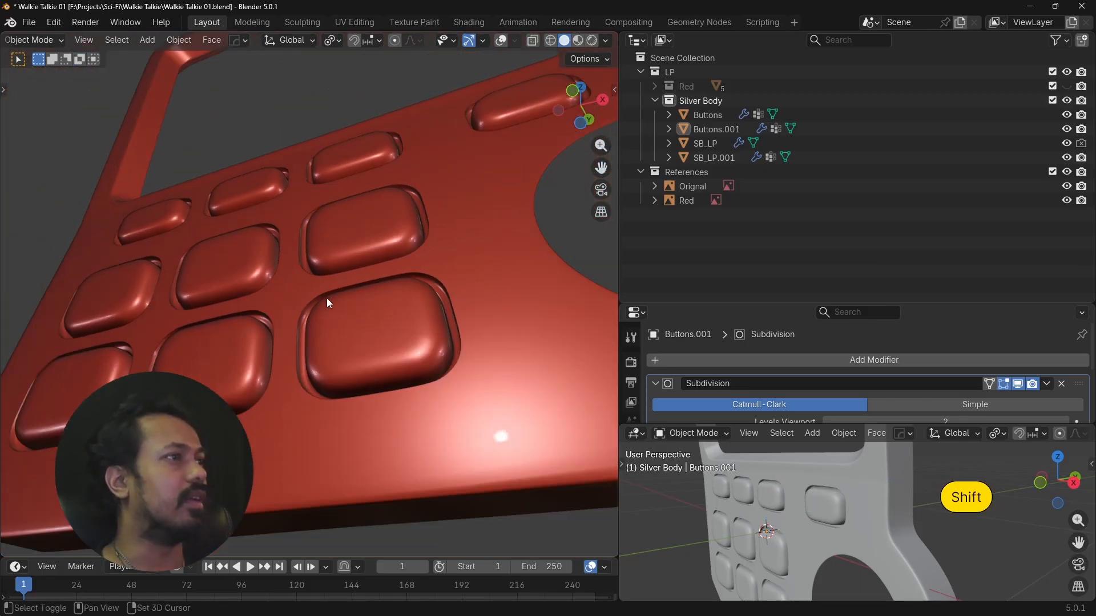
pyautogui.keyDown('shift'); pyautogui.moveTo(326, 297); pyautogui.dragTo(302, 367, button='middle'); pyautogui.keyUp('shift')
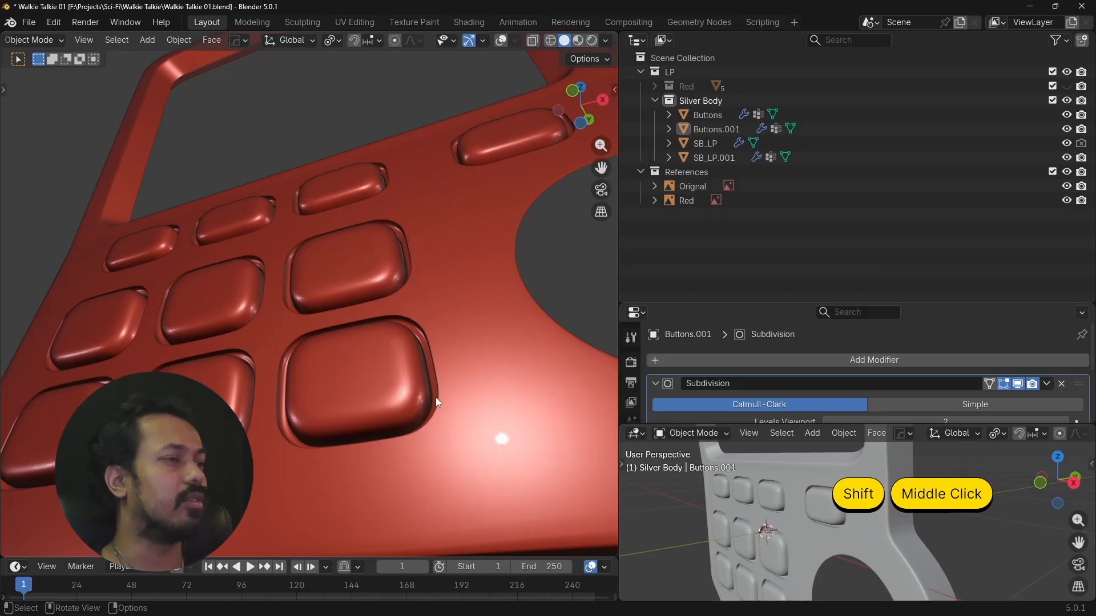
pyautogui.scroll(-3, 303, 365)
pyautogui.keyDown('alt'); pyautogui.moveTo(311, 337); pyautogui.dragTo(331, 382); pyautogui.keyUp('alt')
pyautogui.moveTo(339, 263)
pyautogui.keyDown('shift'); pyautogui.mouseDown(button='middle')
pyautogui.moveTo(340, 245)
pyautogui.moveTo(319, 355)
pyautogui.mouseUp(button='middle'); pyautogui.keyUp('shift')
pyautogui.scroll(5, 276, 271)
pyautogui.keyDown('shift'); pyautogui.moveTo(276, 271); pyautogui.dragTo(384, 313, button='middle'); pyautogui.keyUp('shift')
pyautogui.keyDown('alt'); pyautogui.moveTo(384, 313); pyautogui.dragTo(328, 309); pyautogui.keyUp('alt')
pyautogui.keyDown('alt'); pyautogui.moveTo(401, 319); pyautogui.dragTo(358, 343); pyautogui.keyUp('alt')
pyautogui.scroll(-3, 385, 356)
pyautogui.scroll(5, 321, 334)
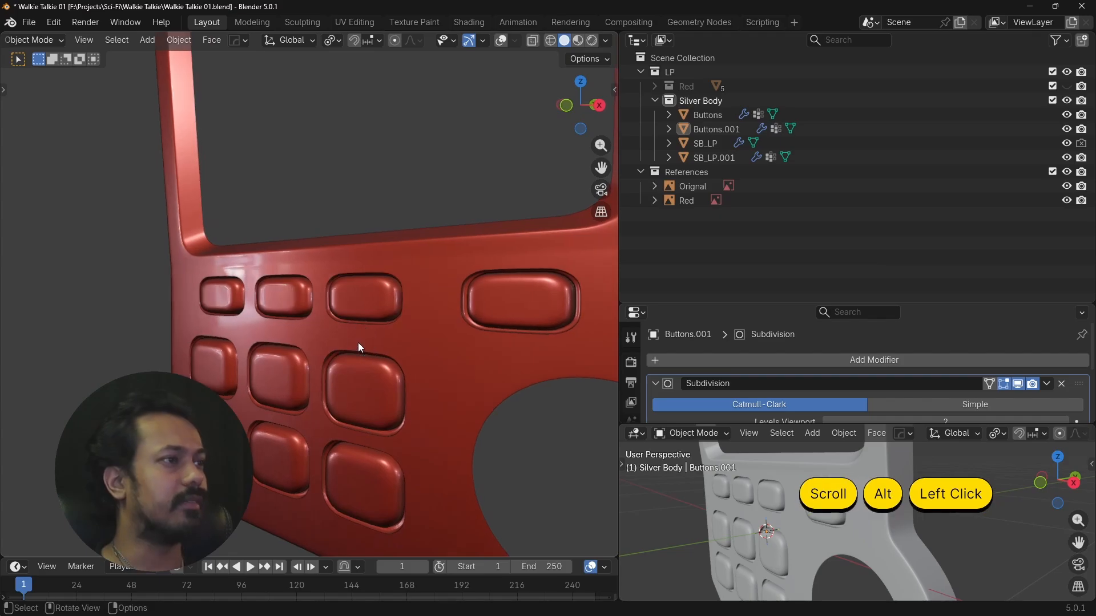